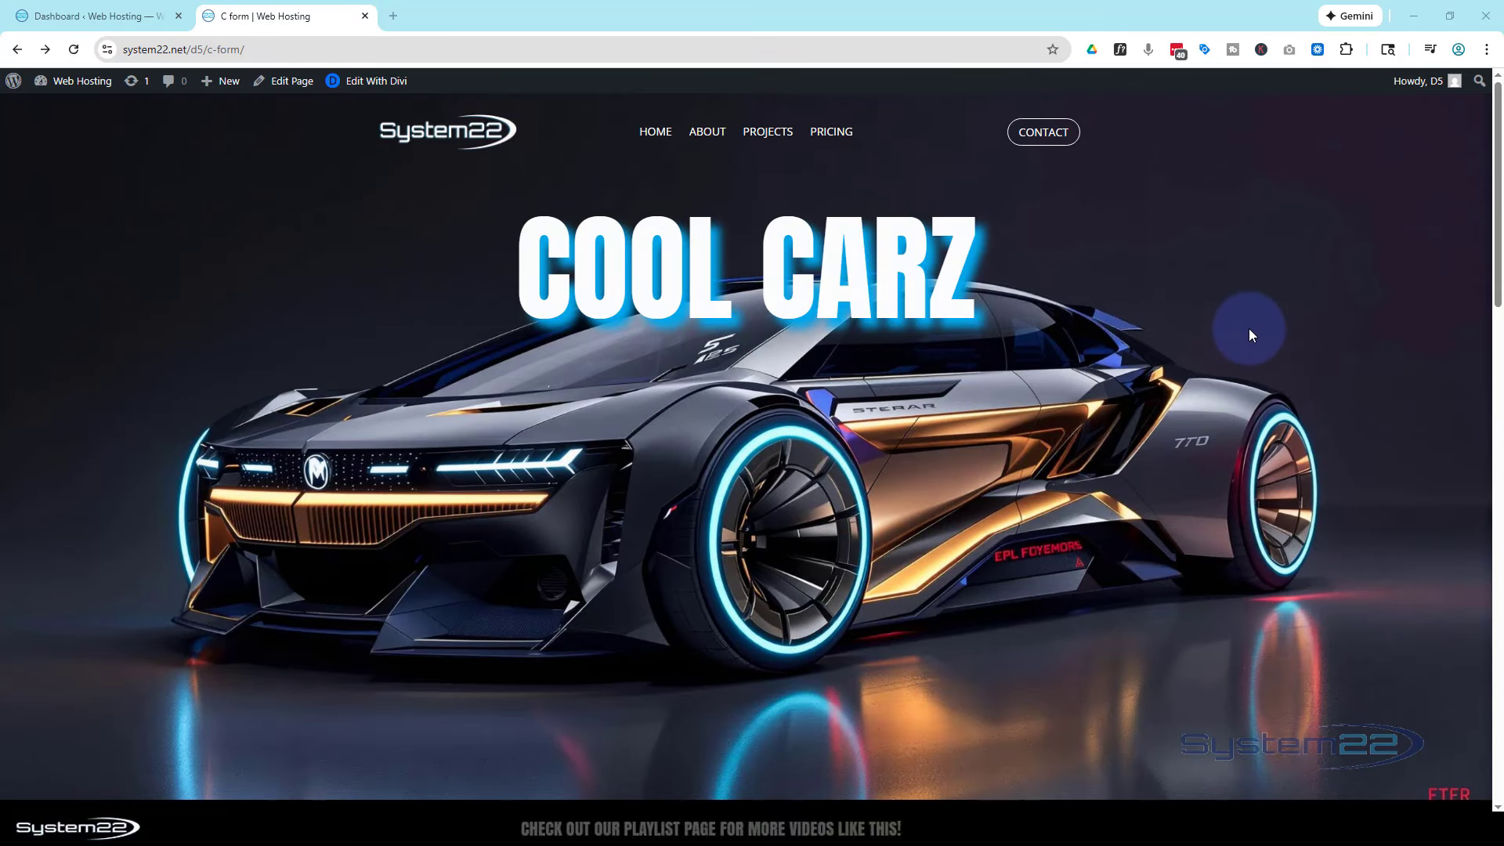
Look through the C form page from the hero header down to the contact form
scroll(1249, 316, down, 6)
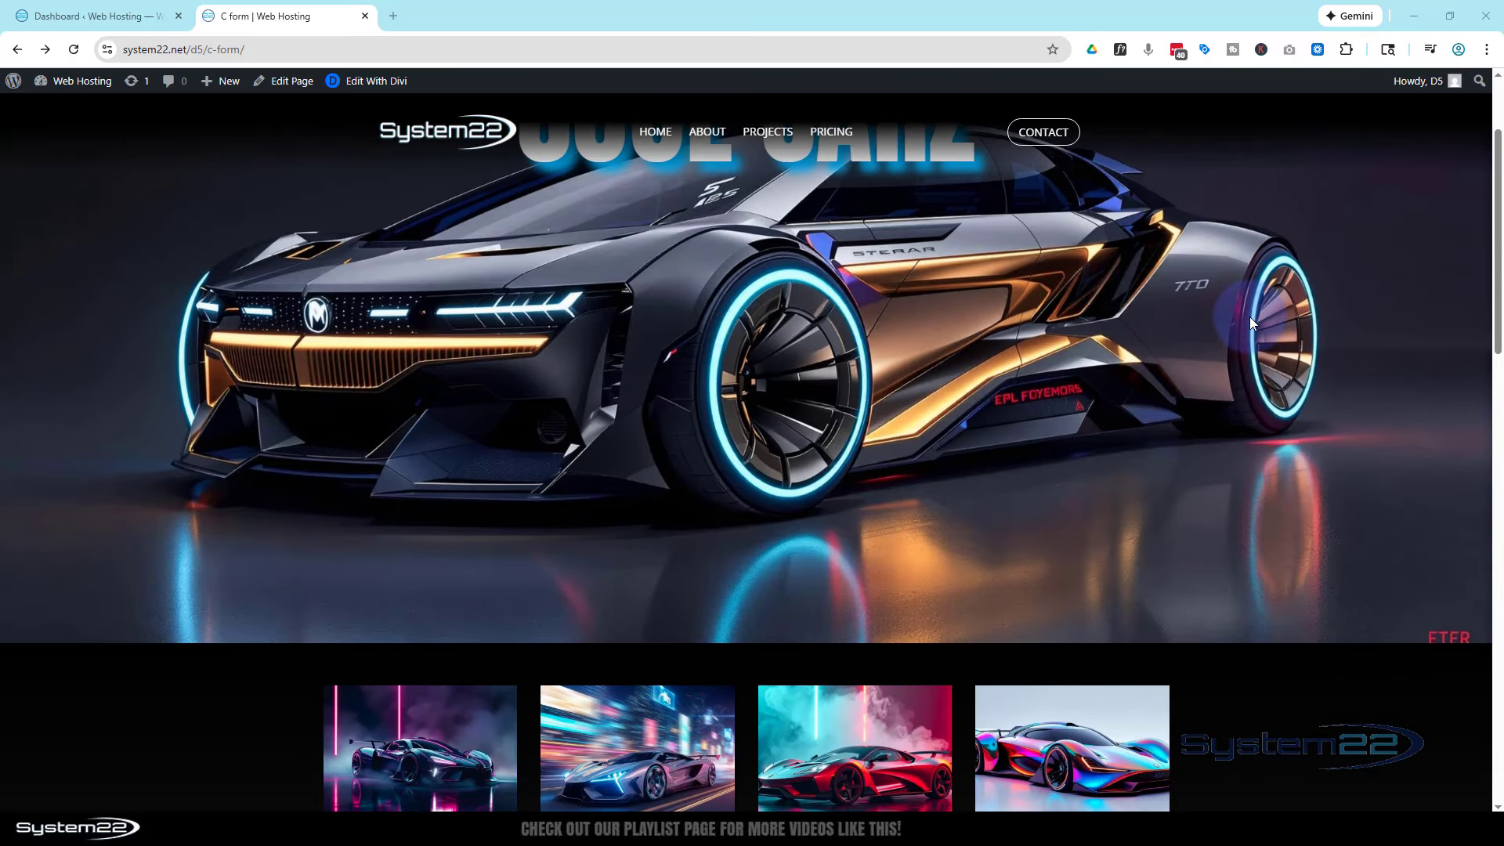
scroll(1248, 316, down, 15)
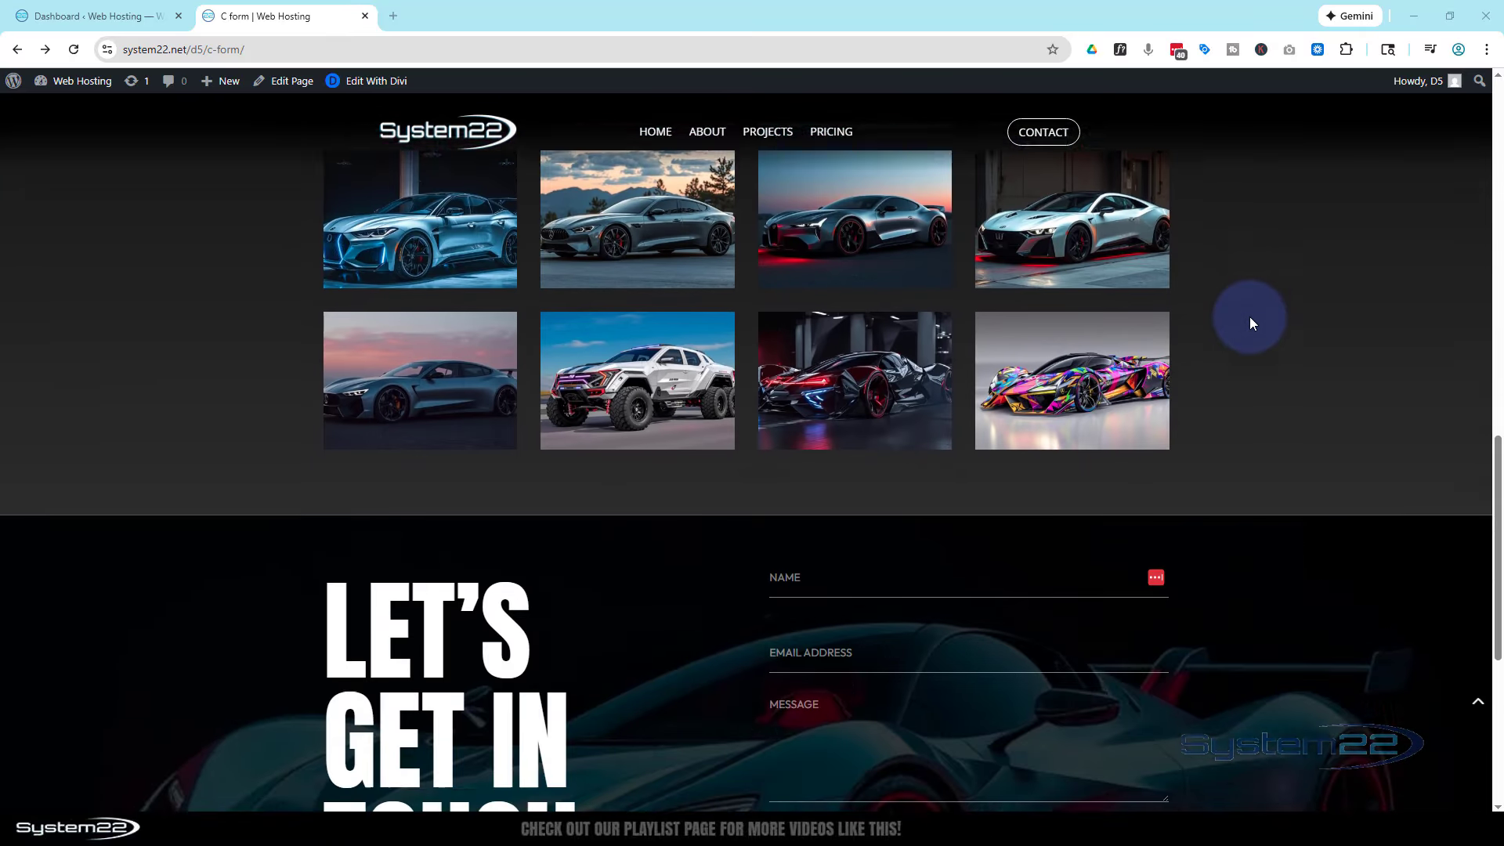
scroll(1250, 317, up, 20)
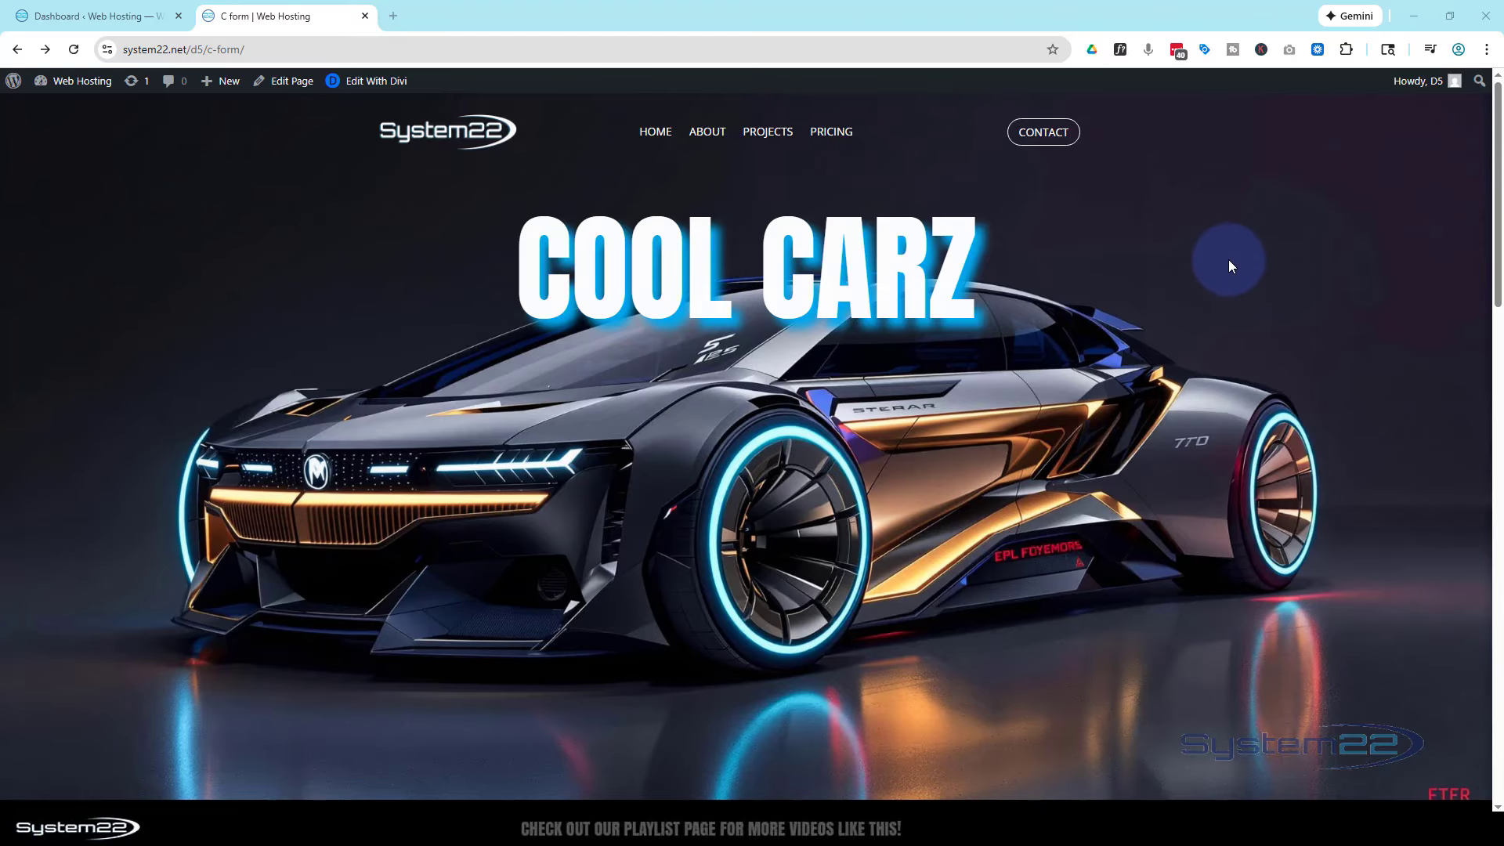
scroll(1228, 263, down, 7)
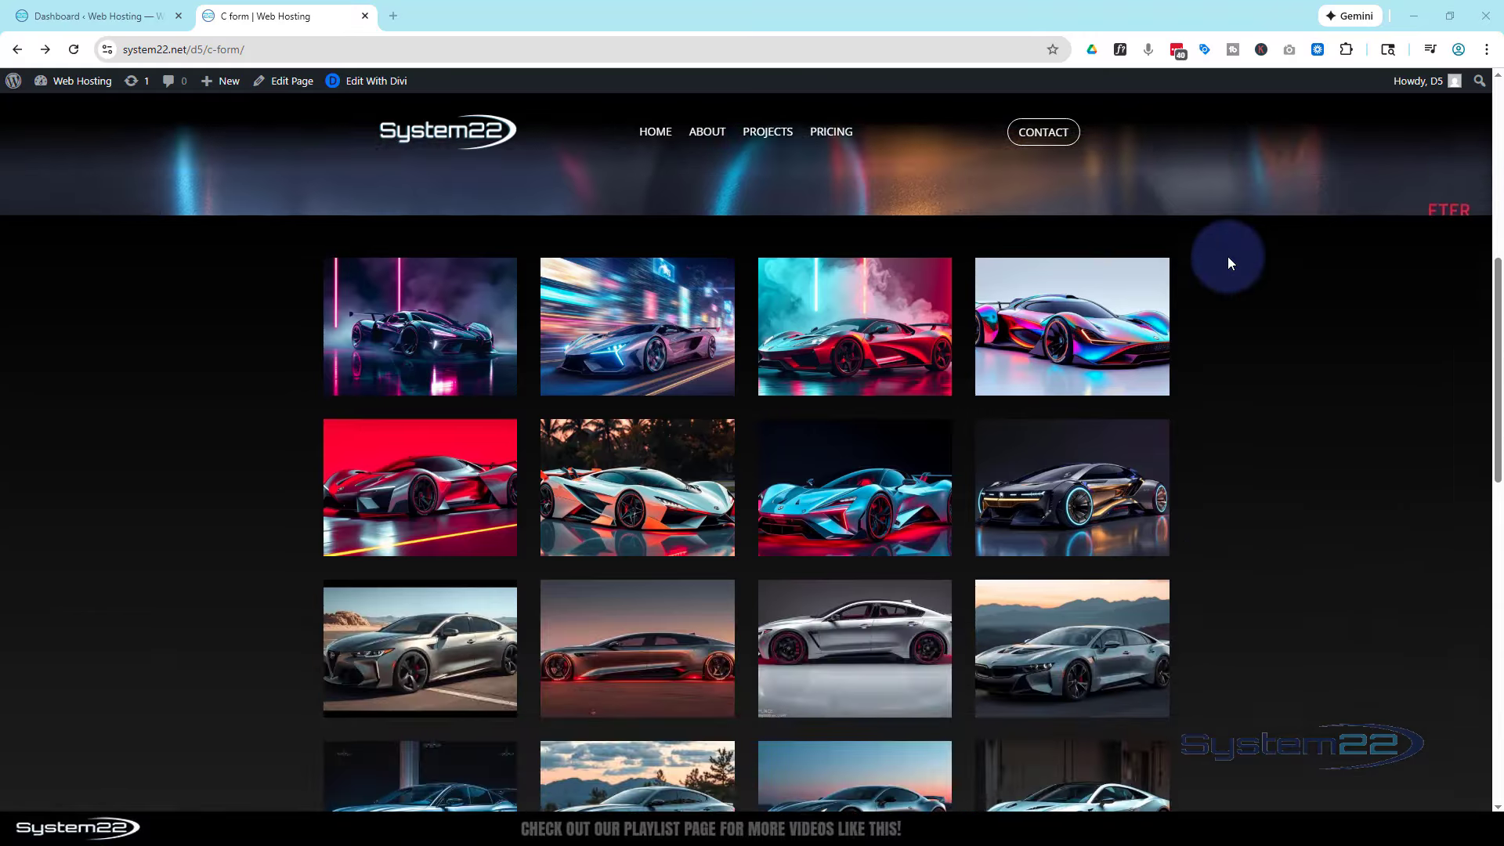
scroll(1228, 263, up, 7)
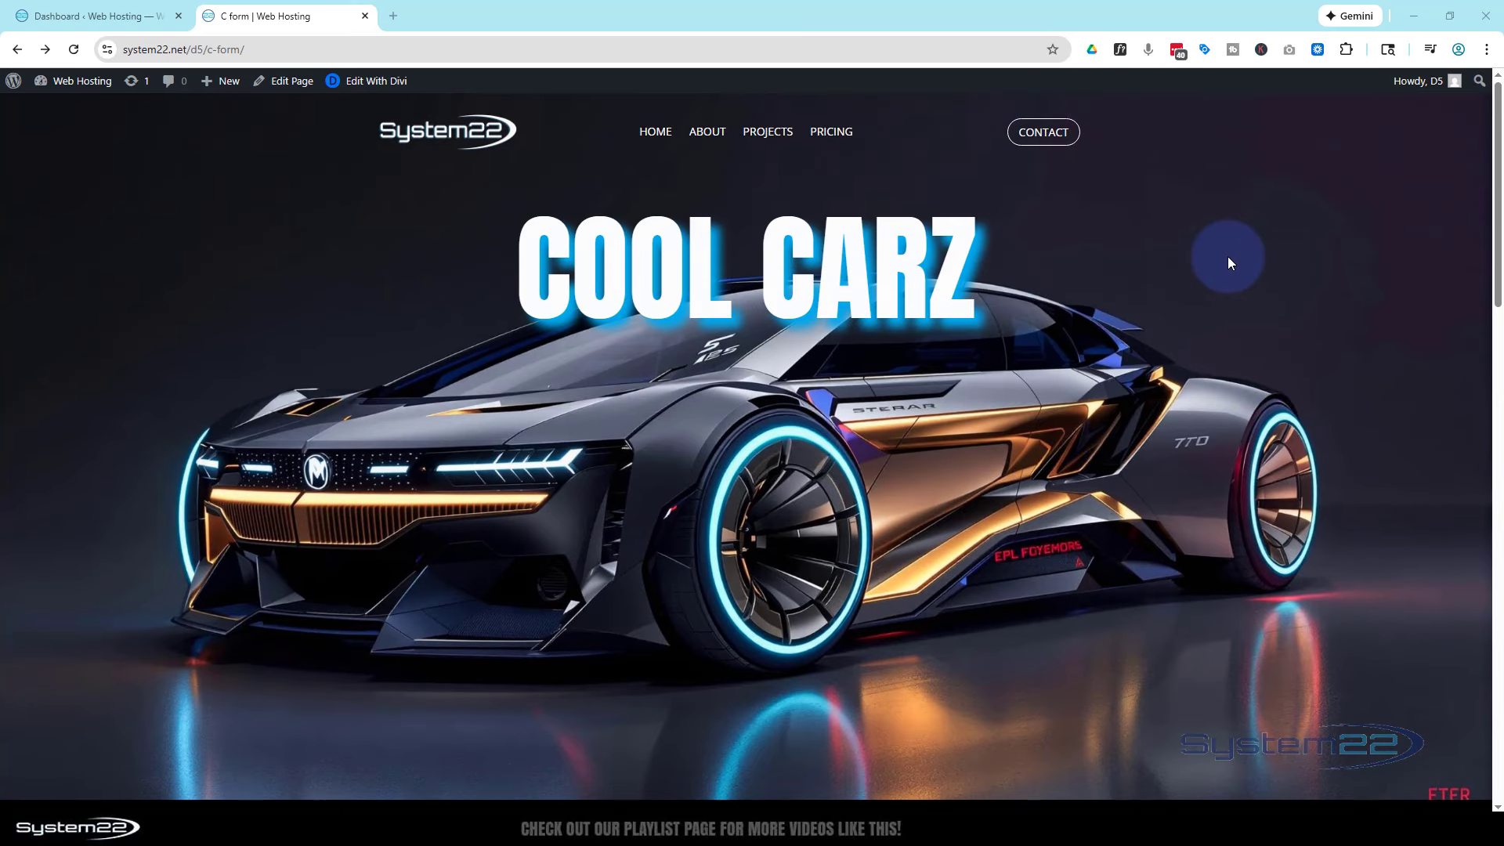
Open the Divi Theme Builder from the WordPress dashboard
click(60, 17)
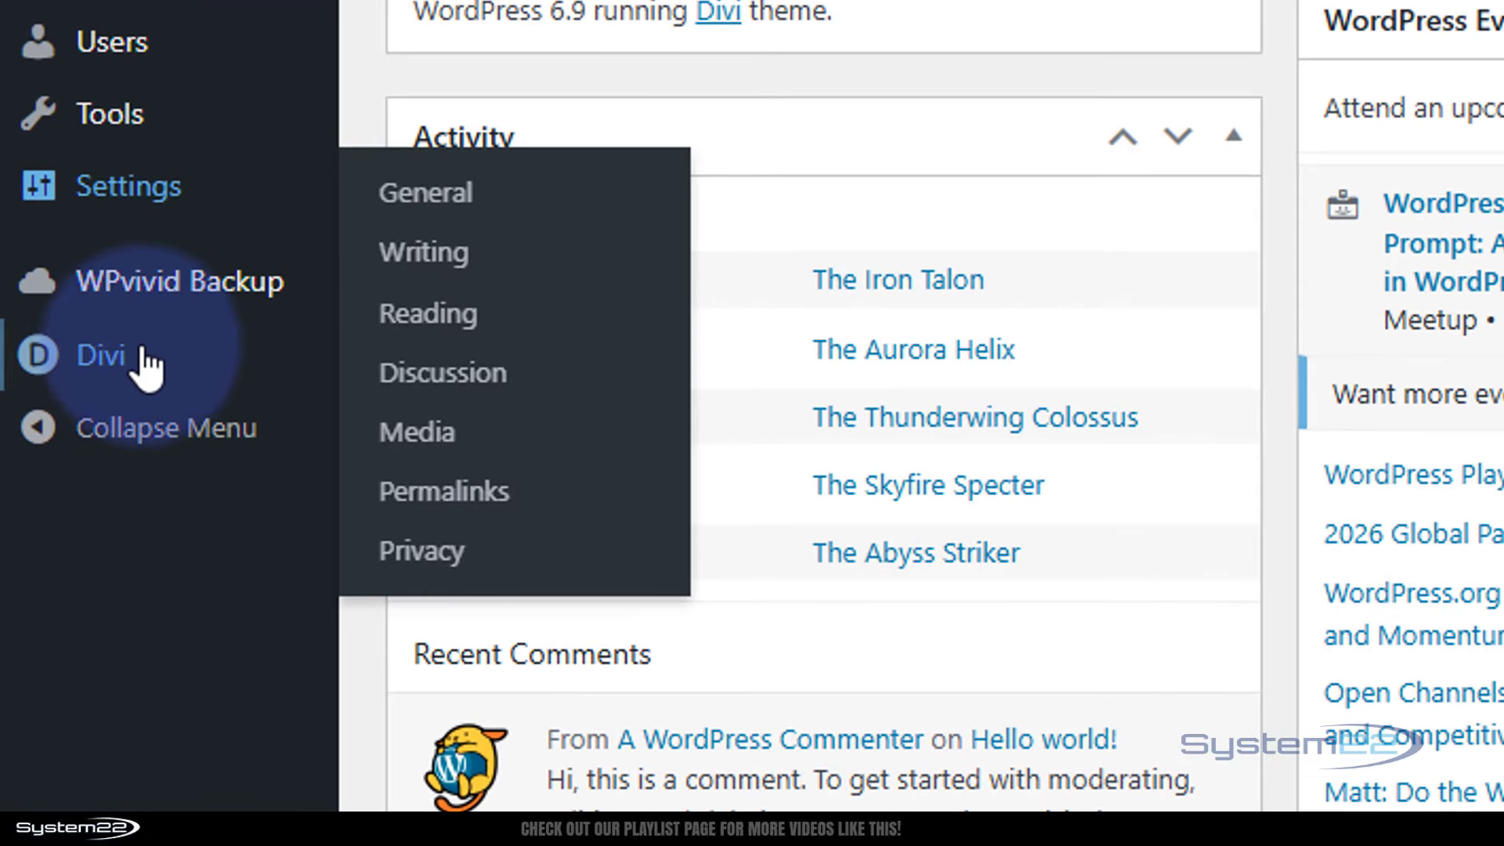
mouse_move(48, 511)
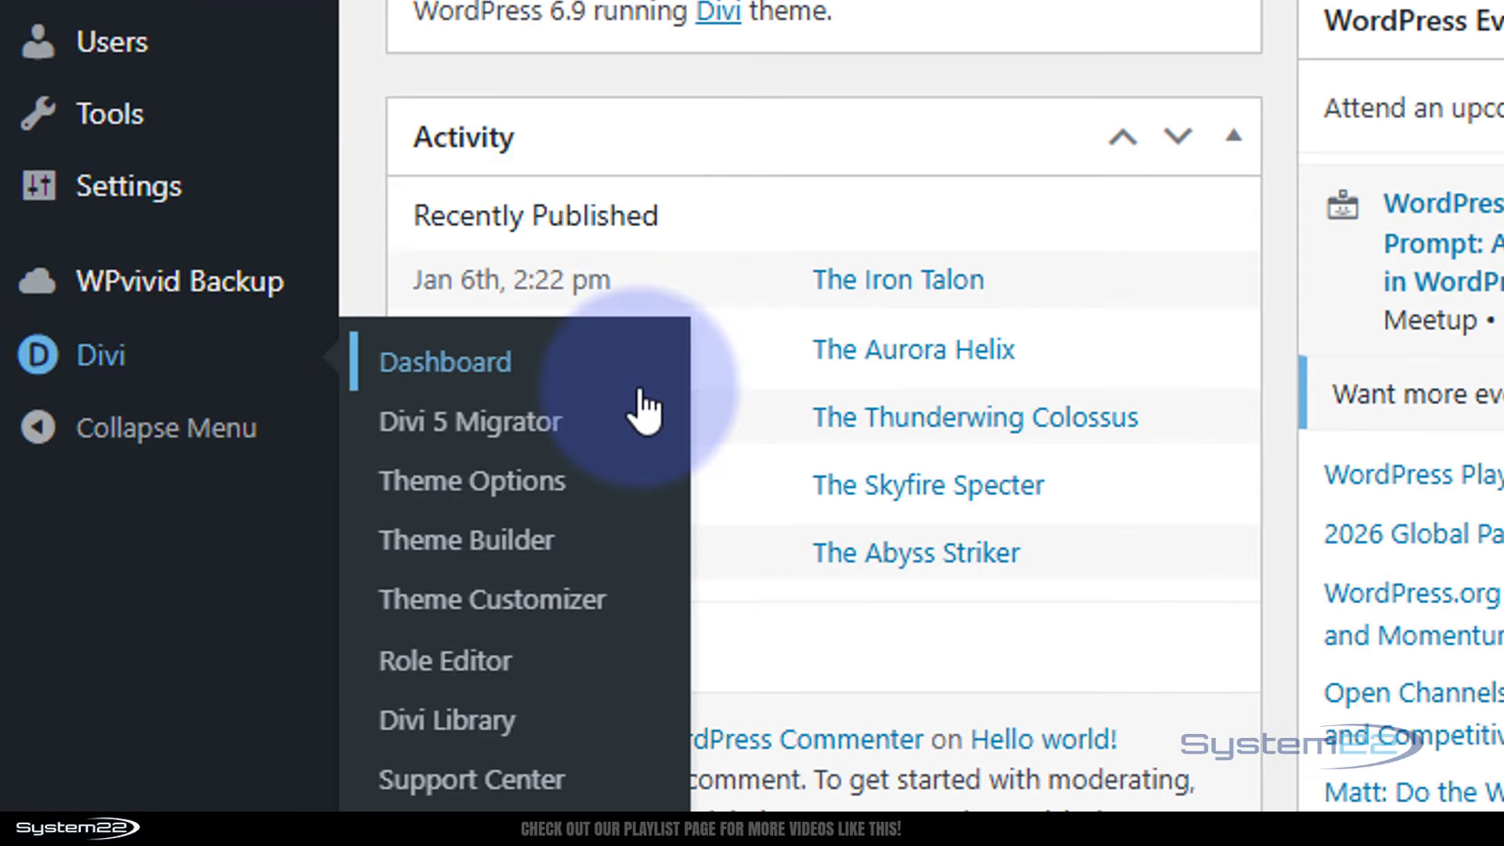
click(540, 558)
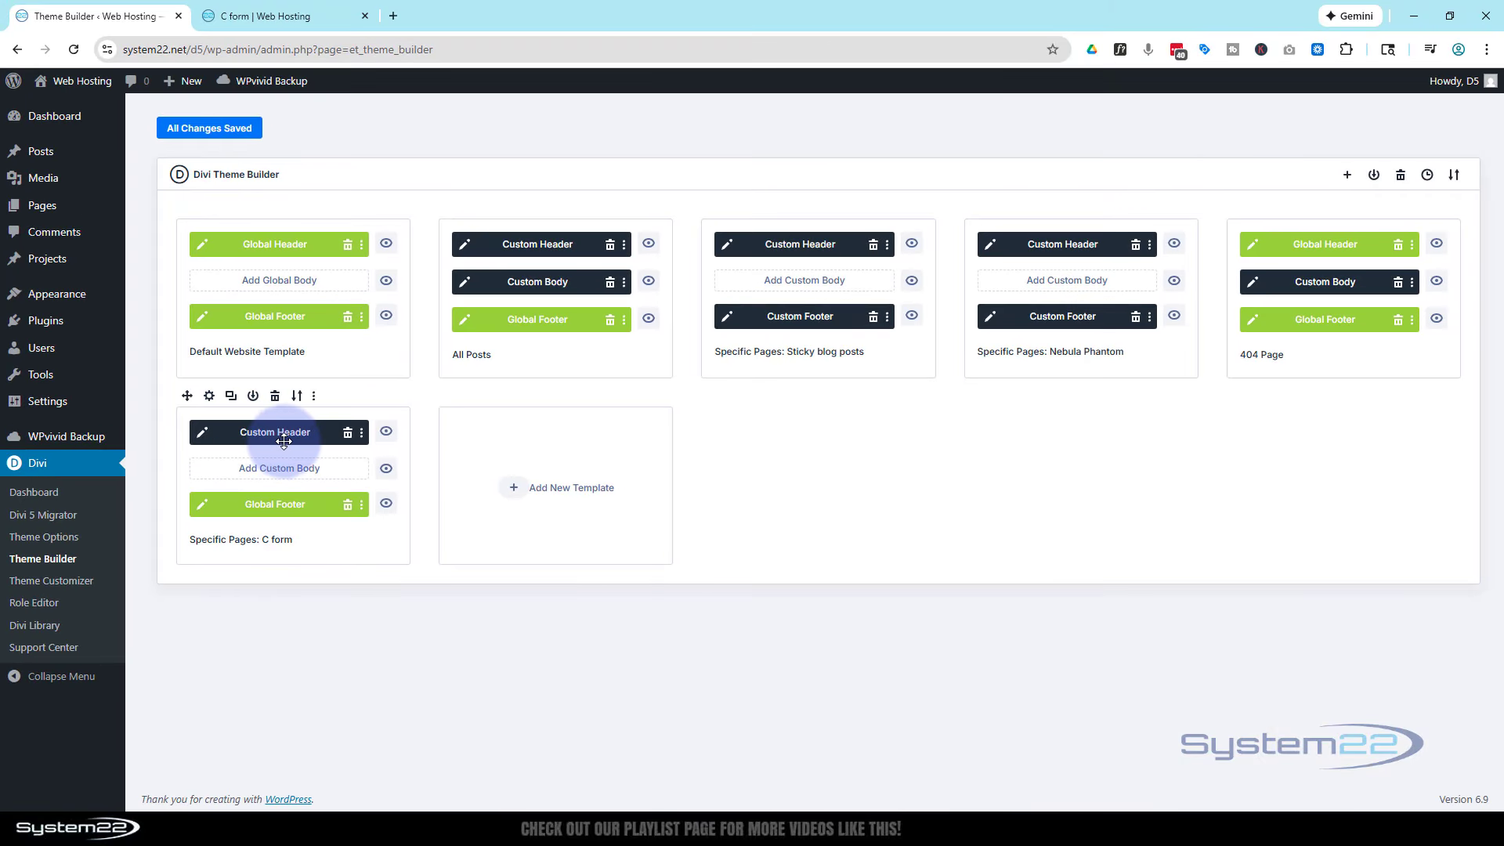
Delete the theme builder template assigned to the C form page and save the changes
click(307, 16)
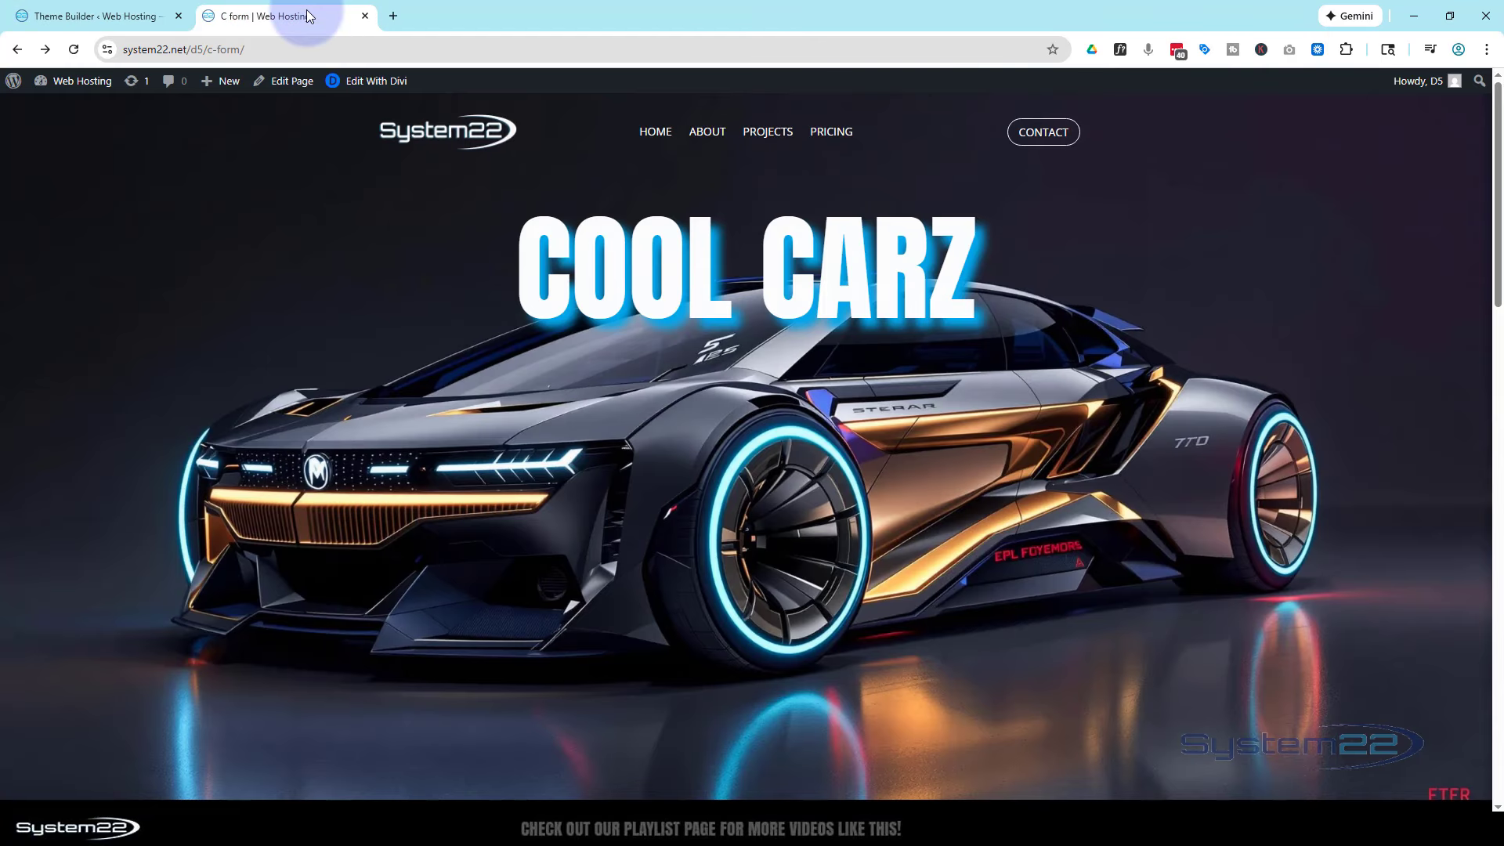
click(149, 16)
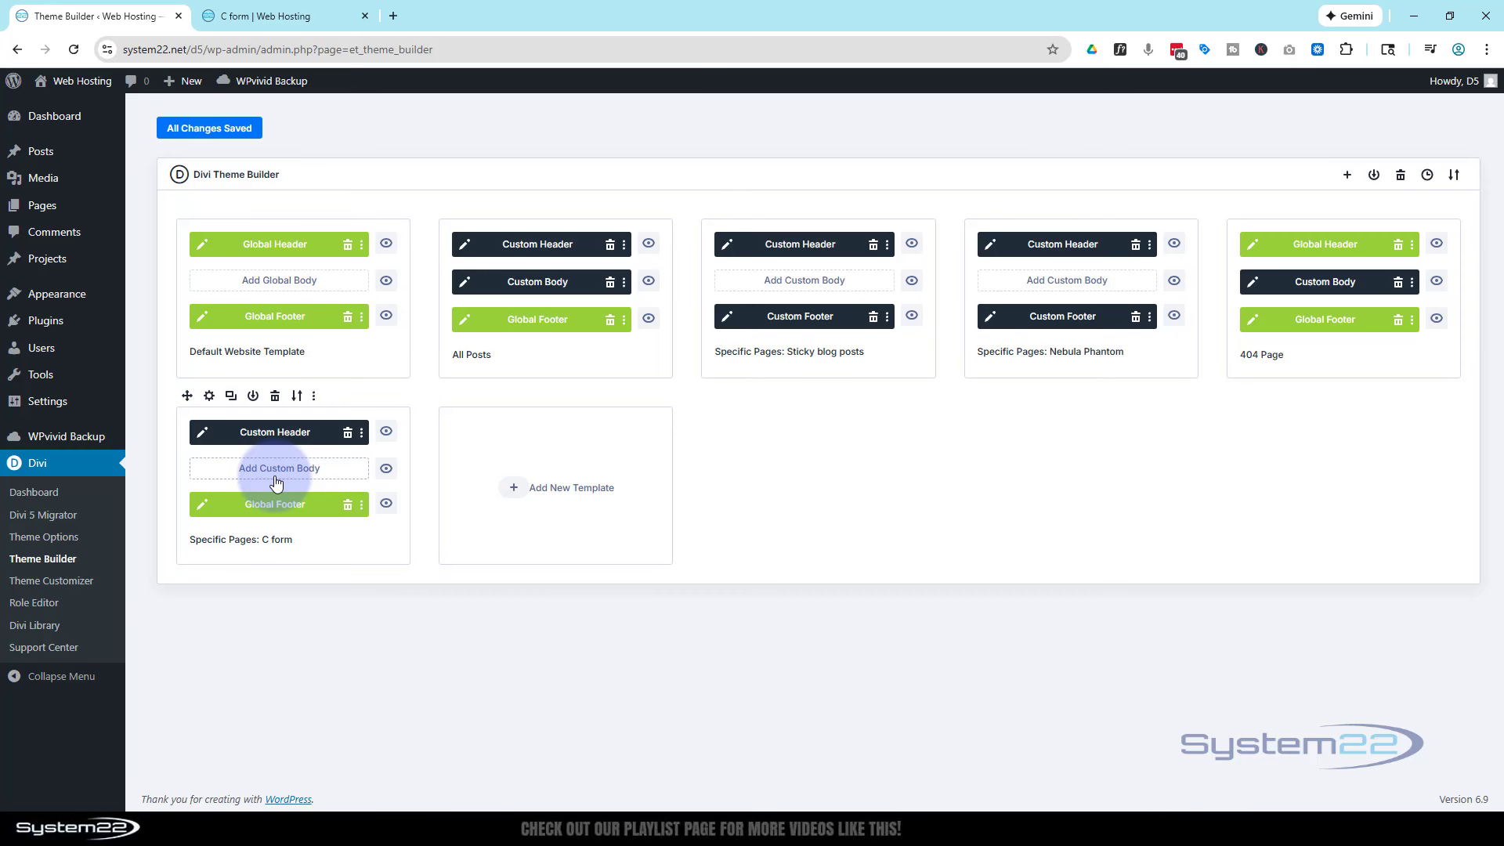
click(276, 397)
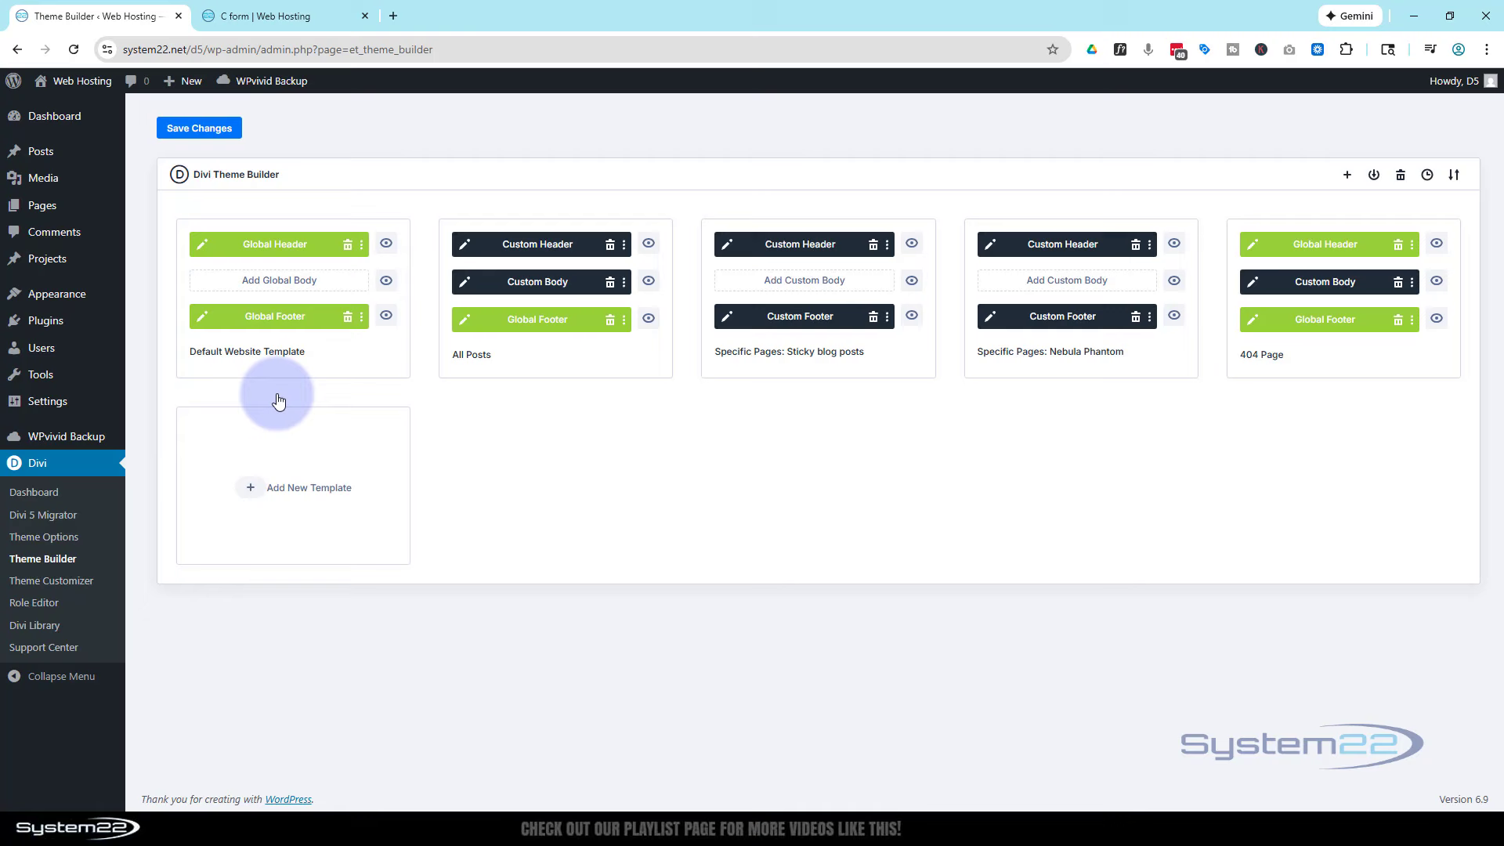
click(208, 129)
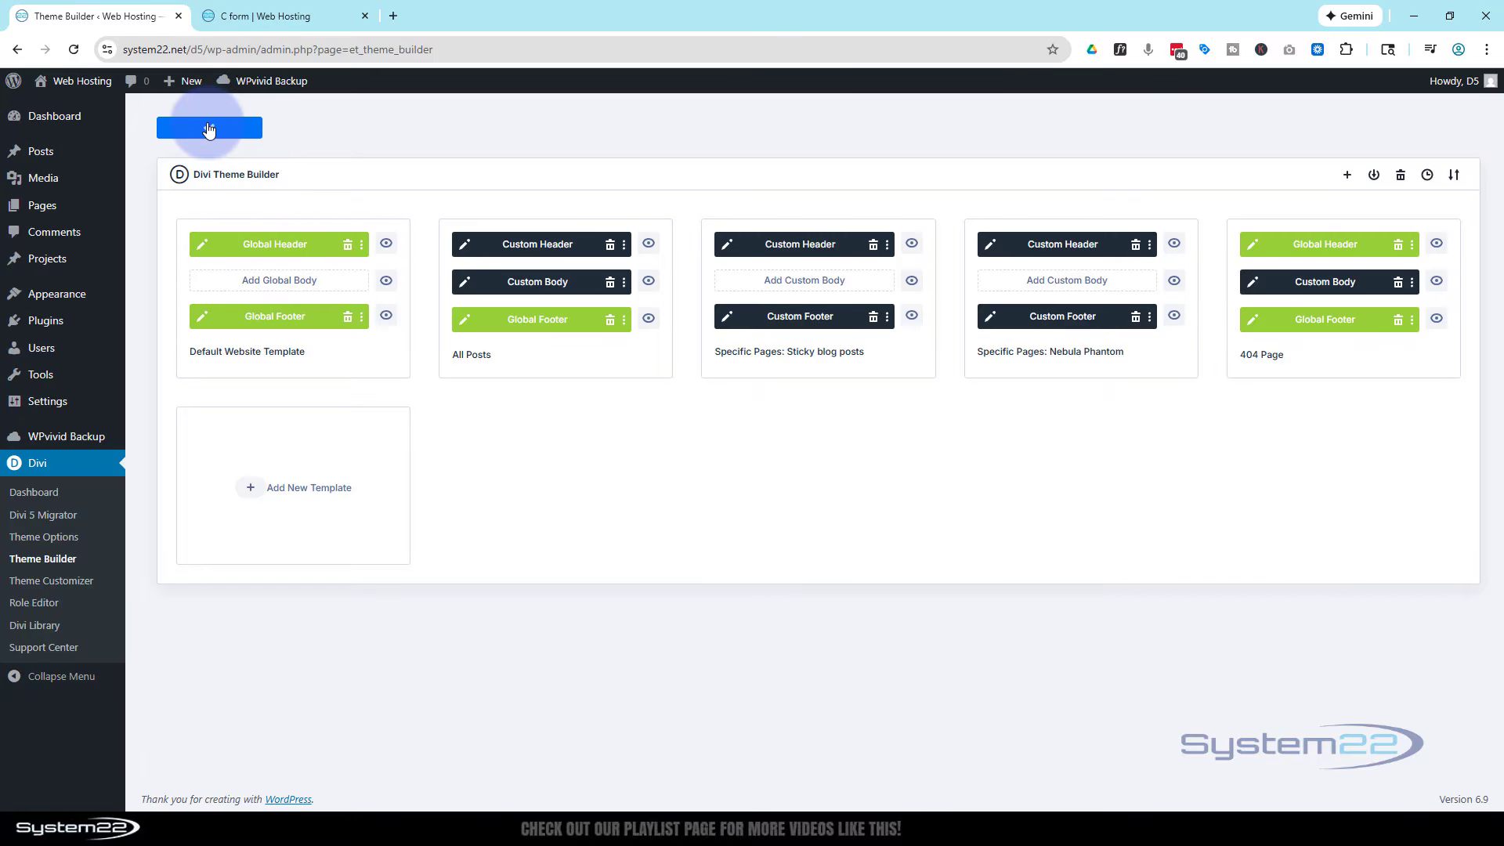
Reload the live C form page and check its header while going through the page
click(264, 18)
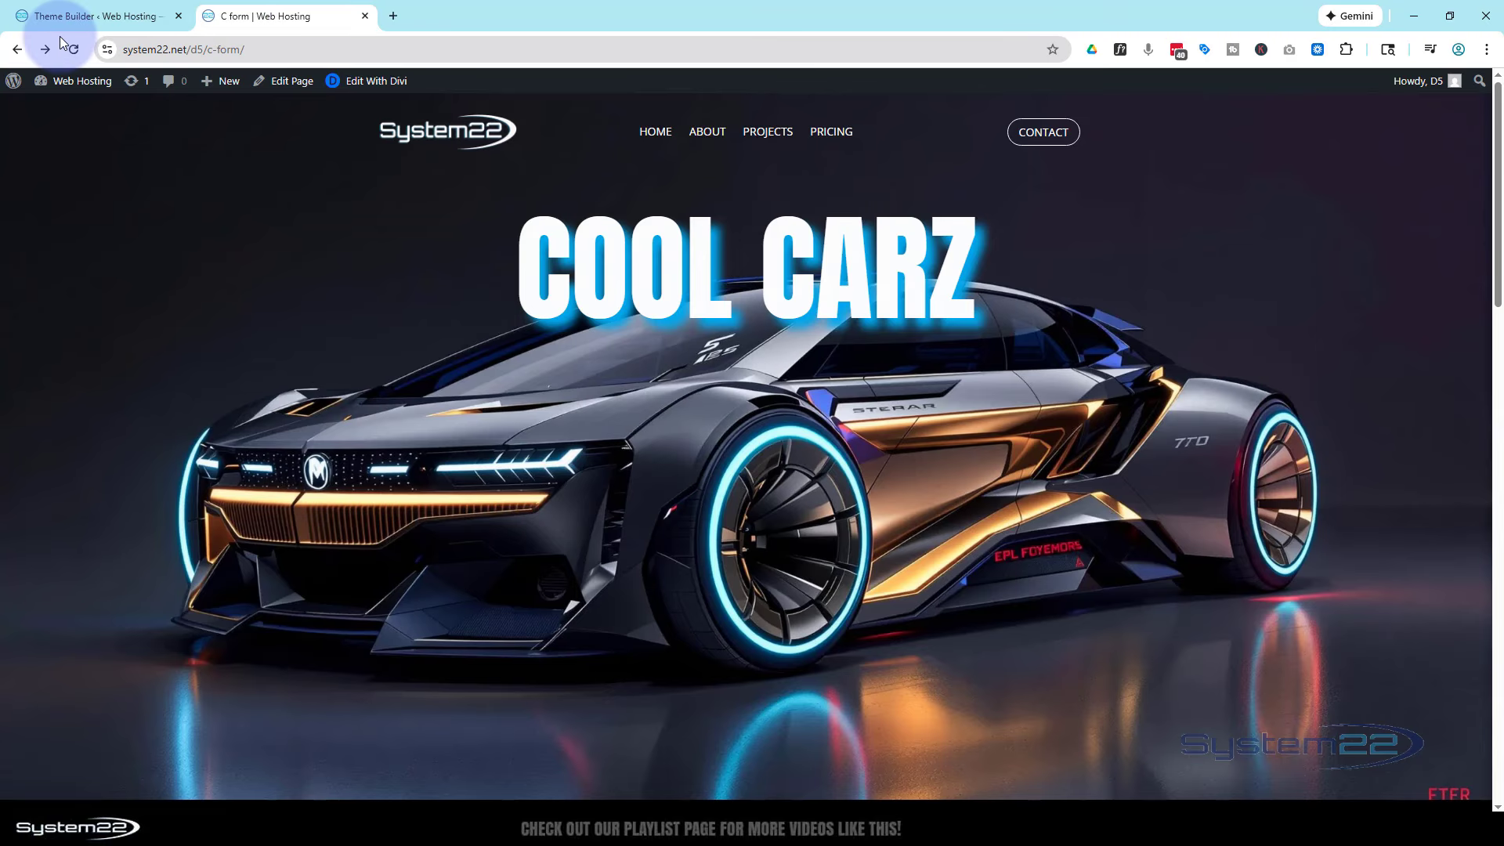
click(75, 49)
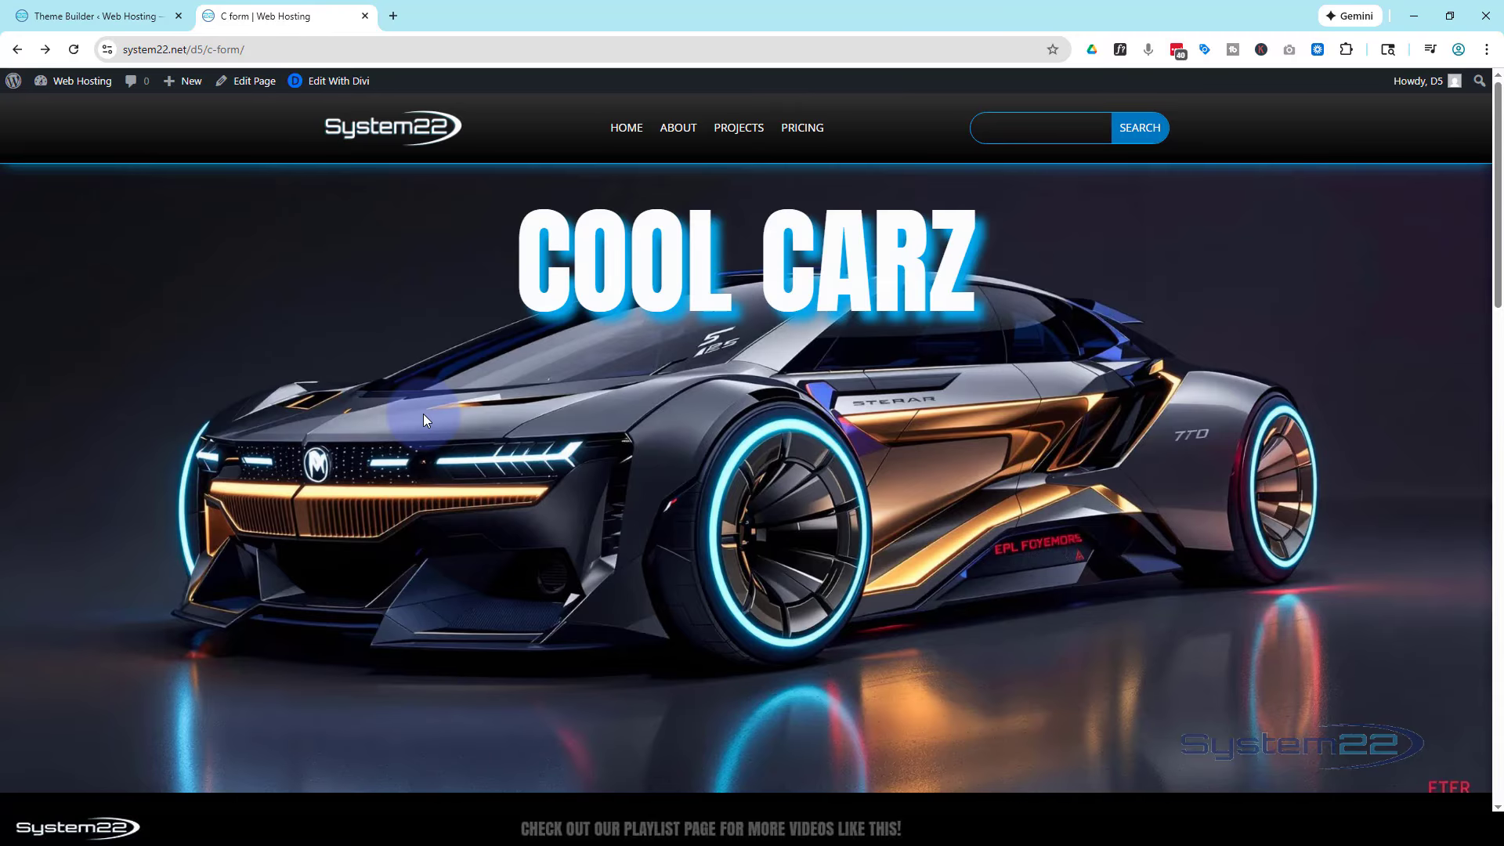
scroll(424, 418, down, 15)
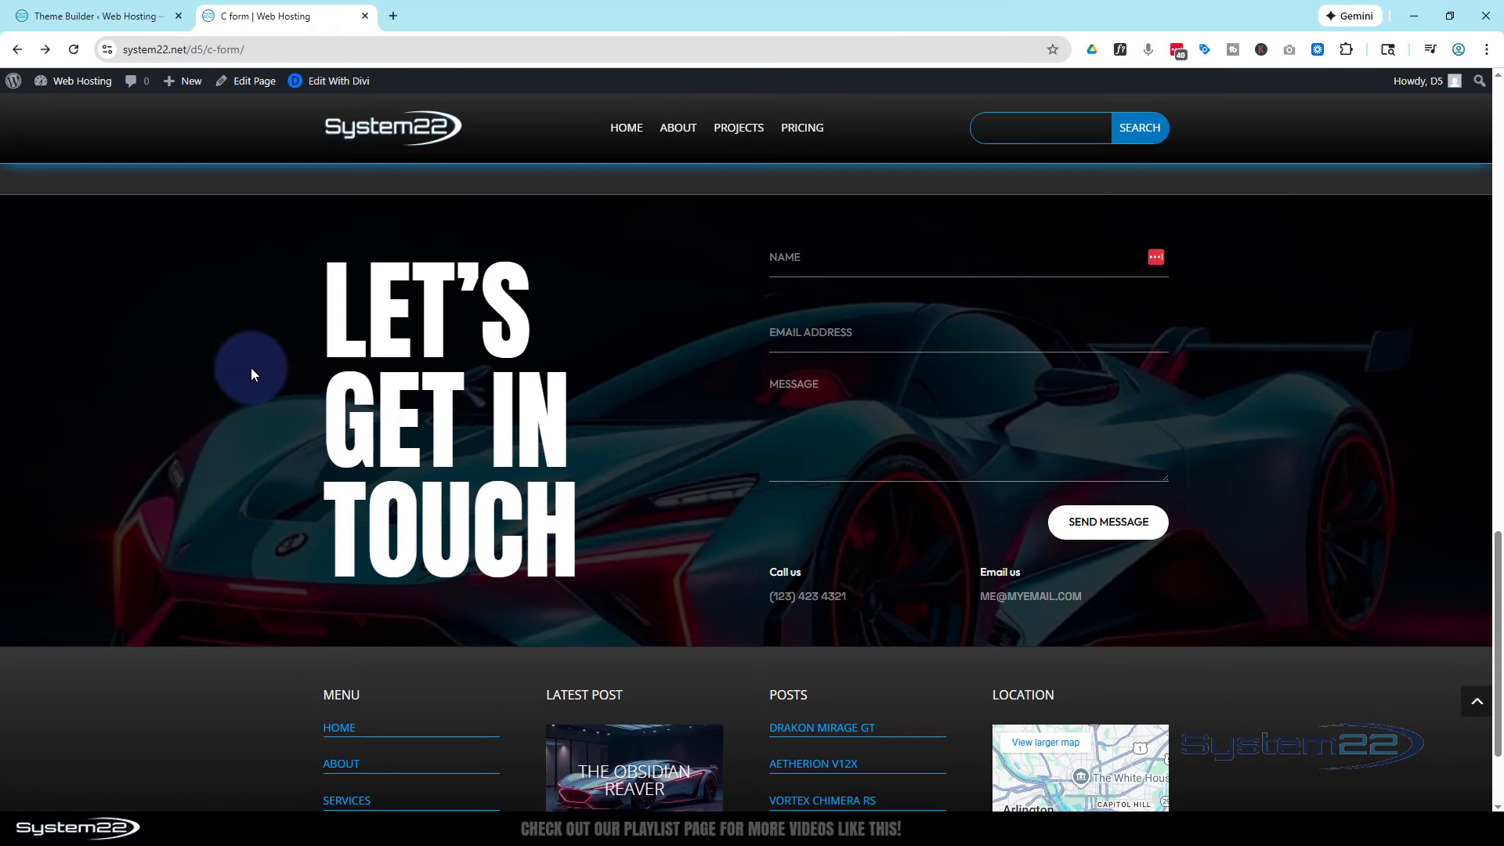
scroll(250, 368, up, 15)
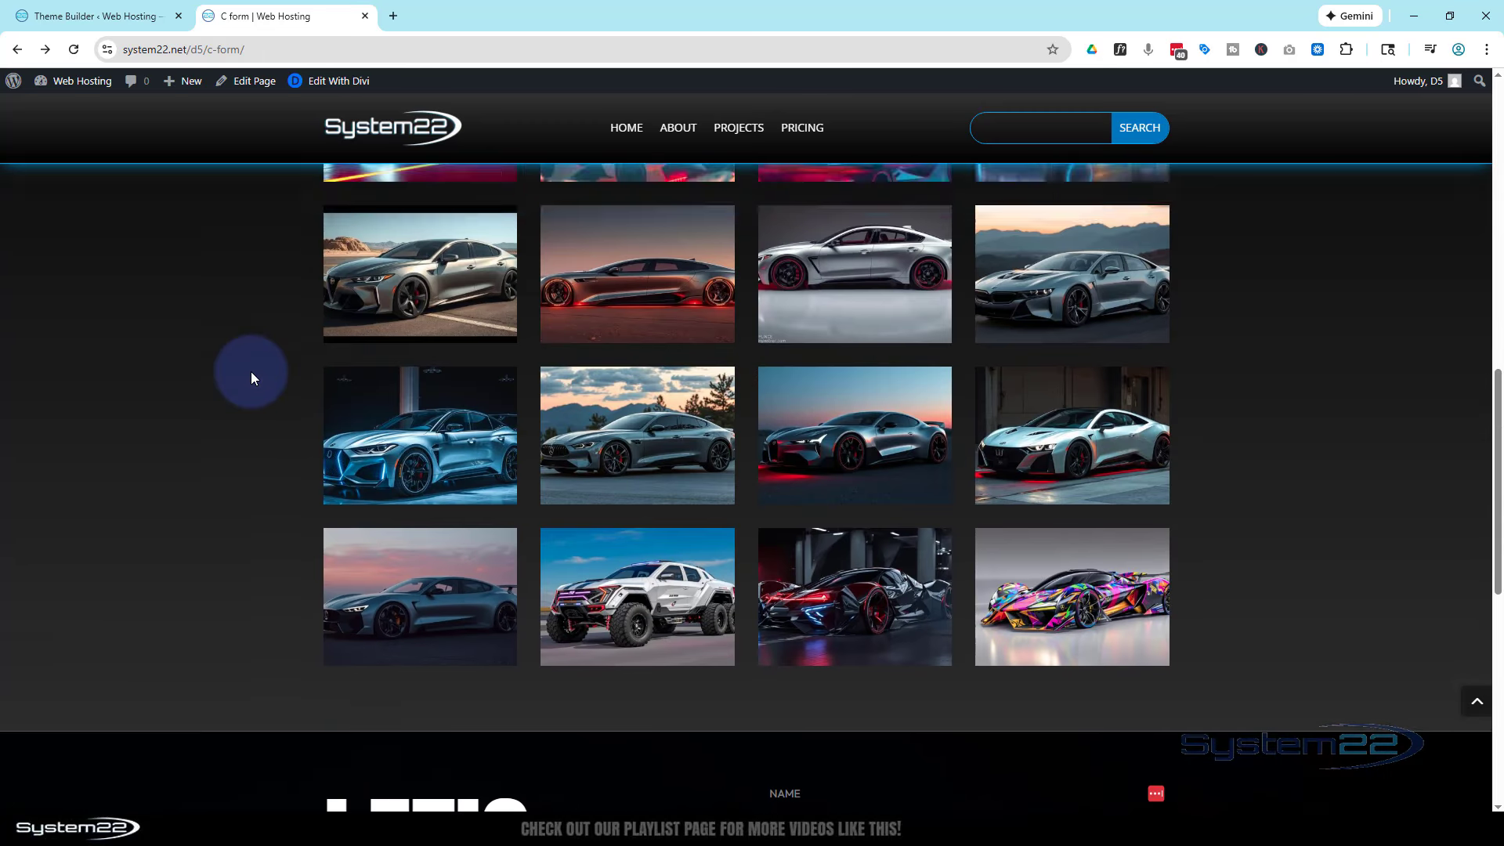
scroll(251, 378, up, 1)
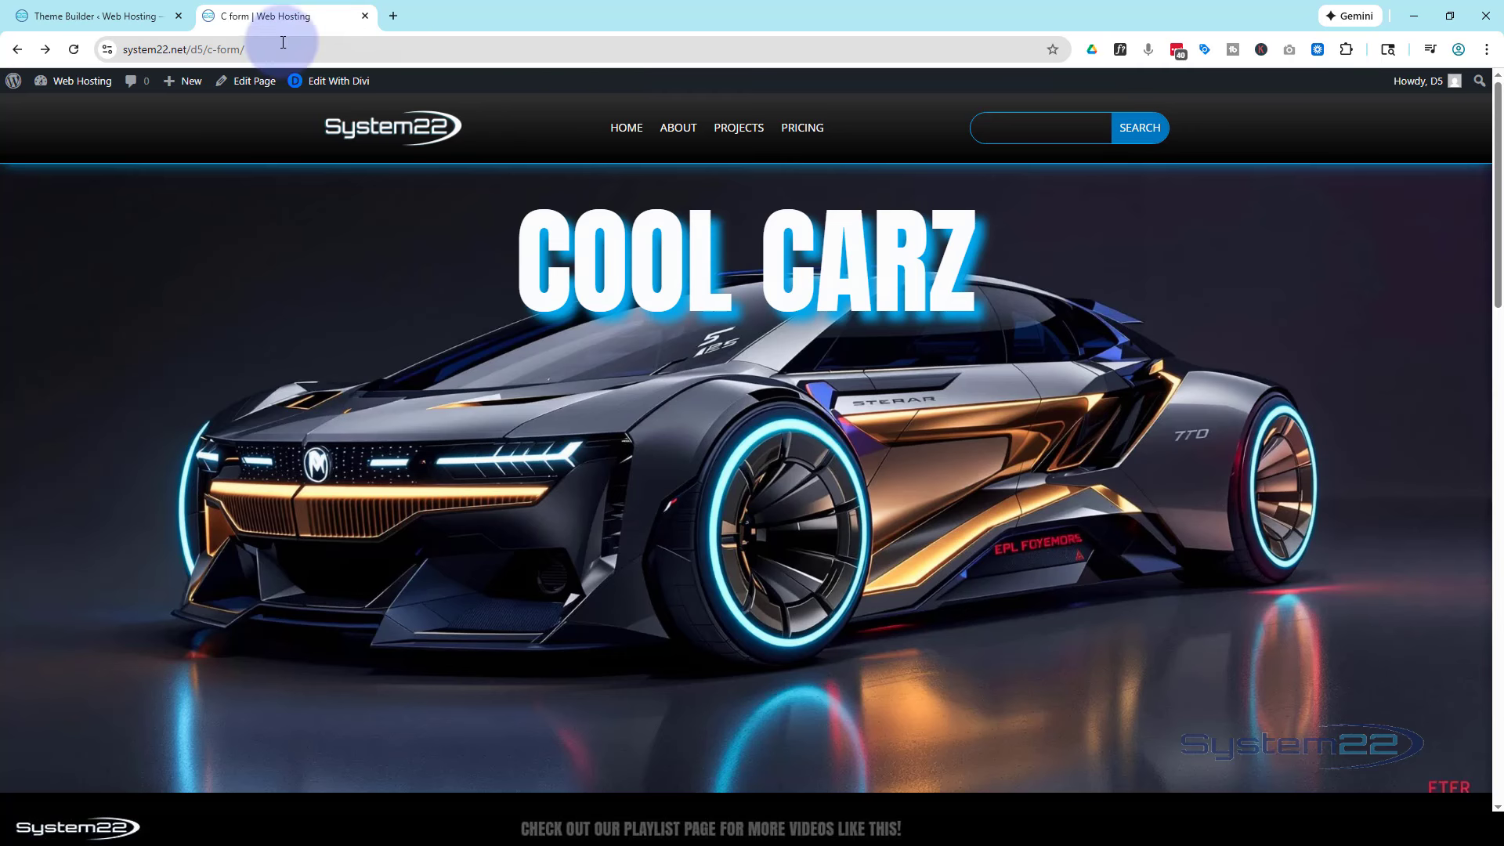
Create a new theme builder template assigned only to the specific page C form
click(107, 17)
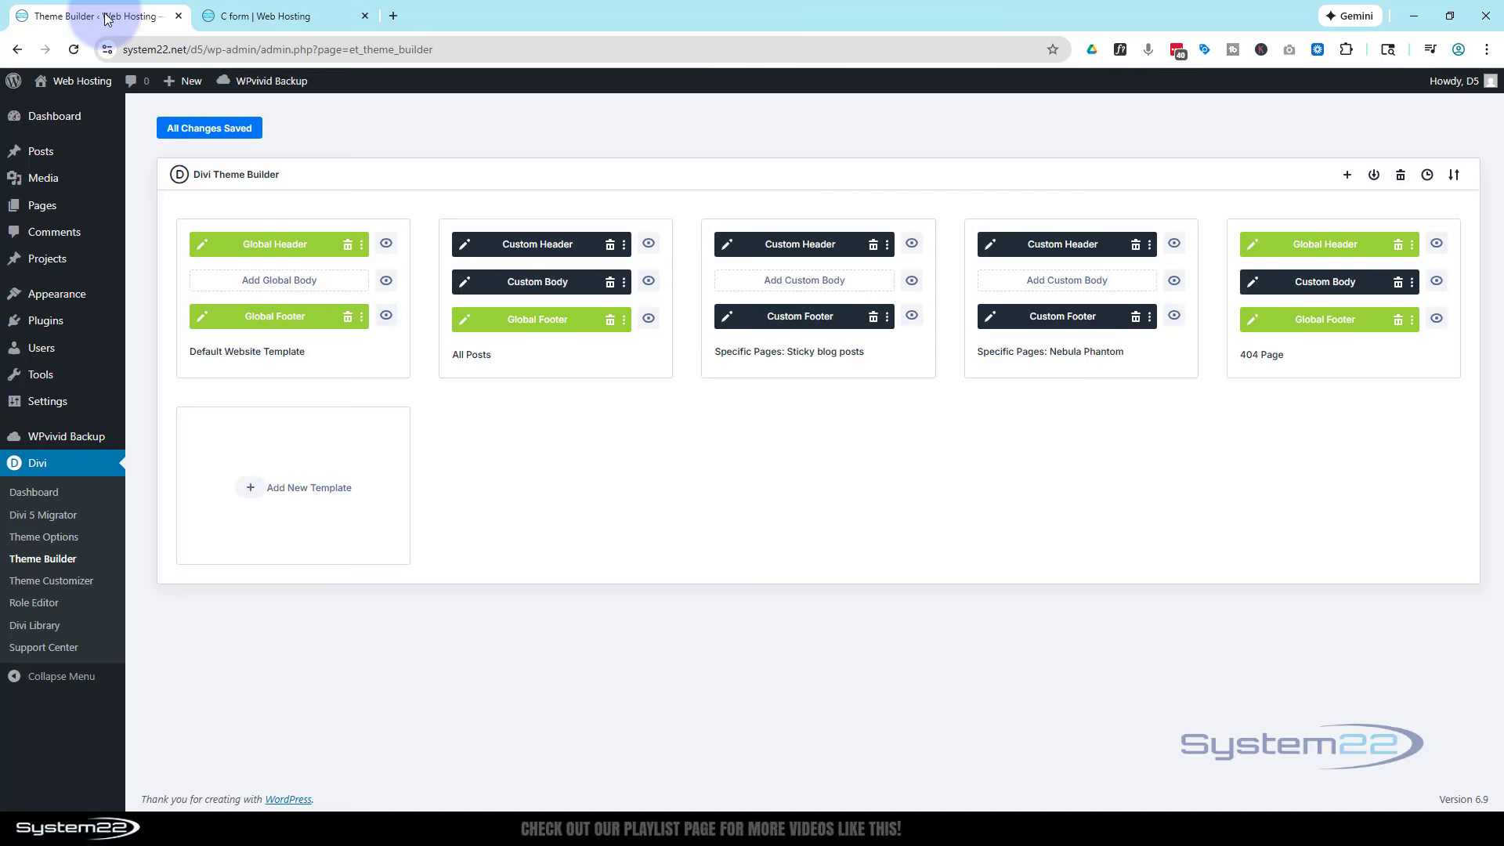
click(252, 493)
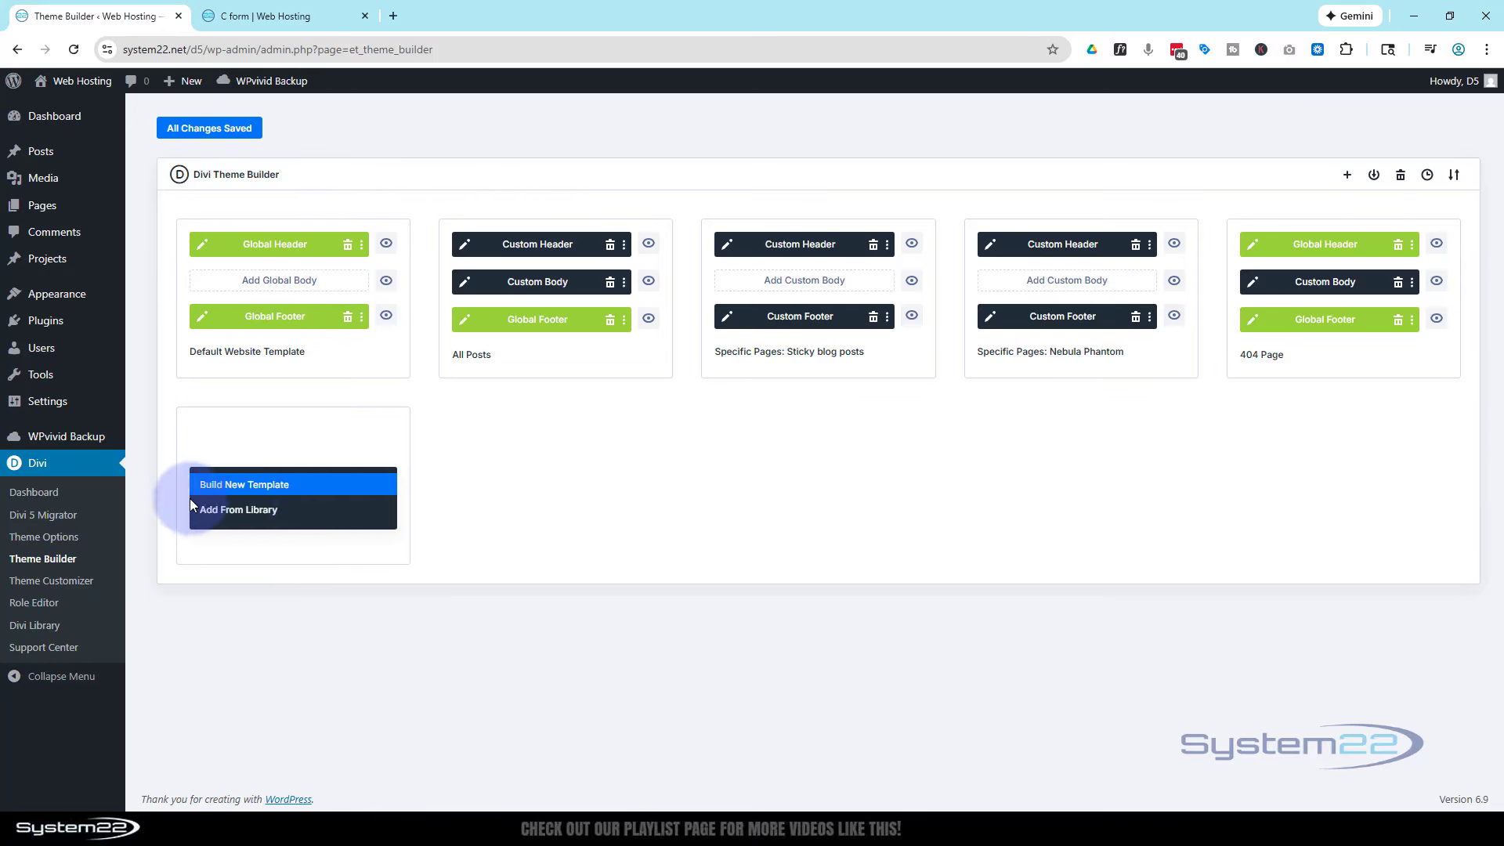
click(231, 487)
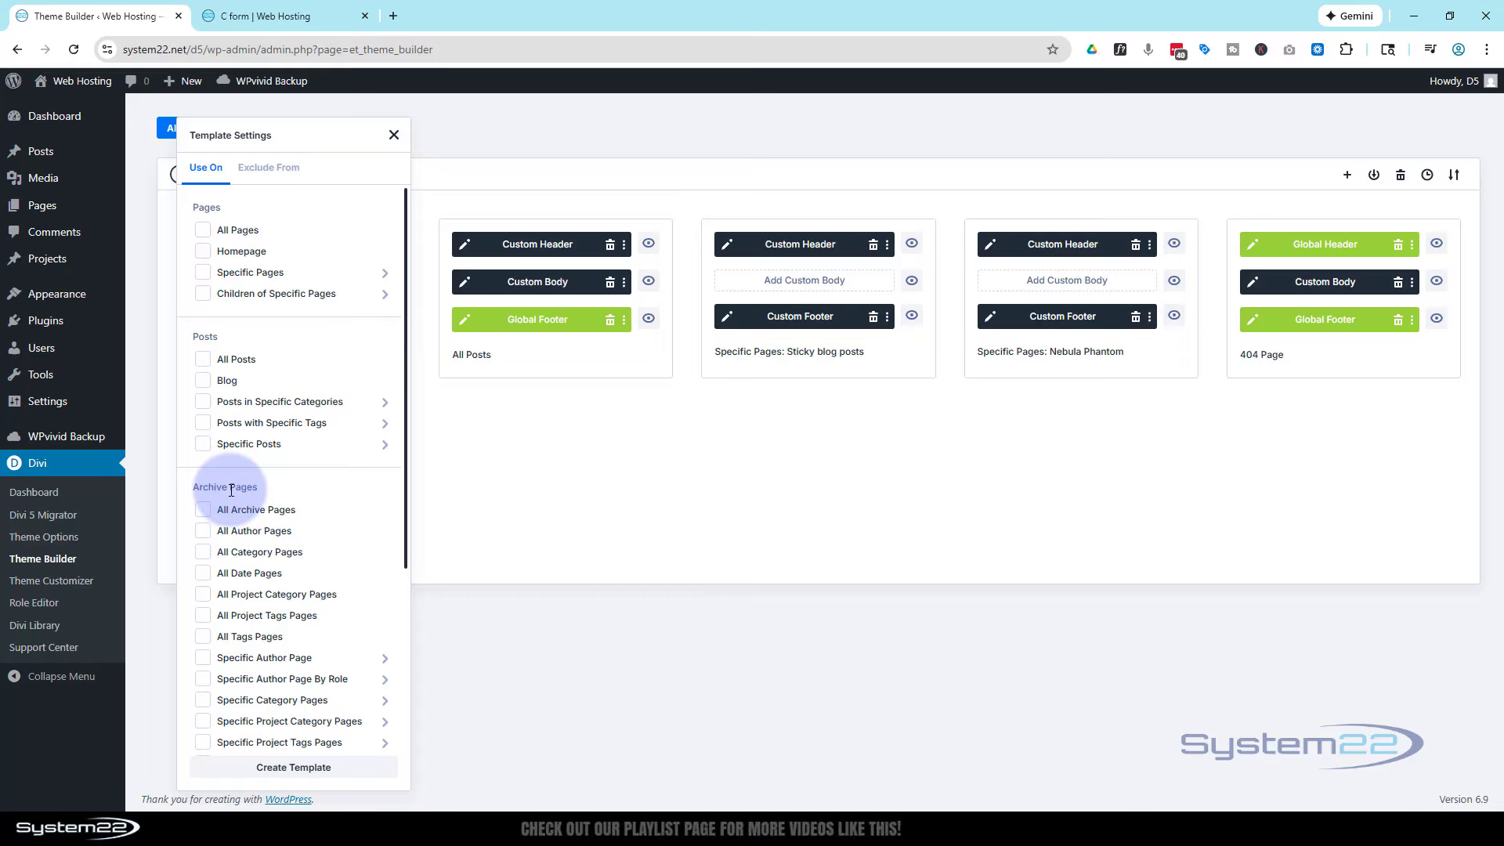
click(213, 277)
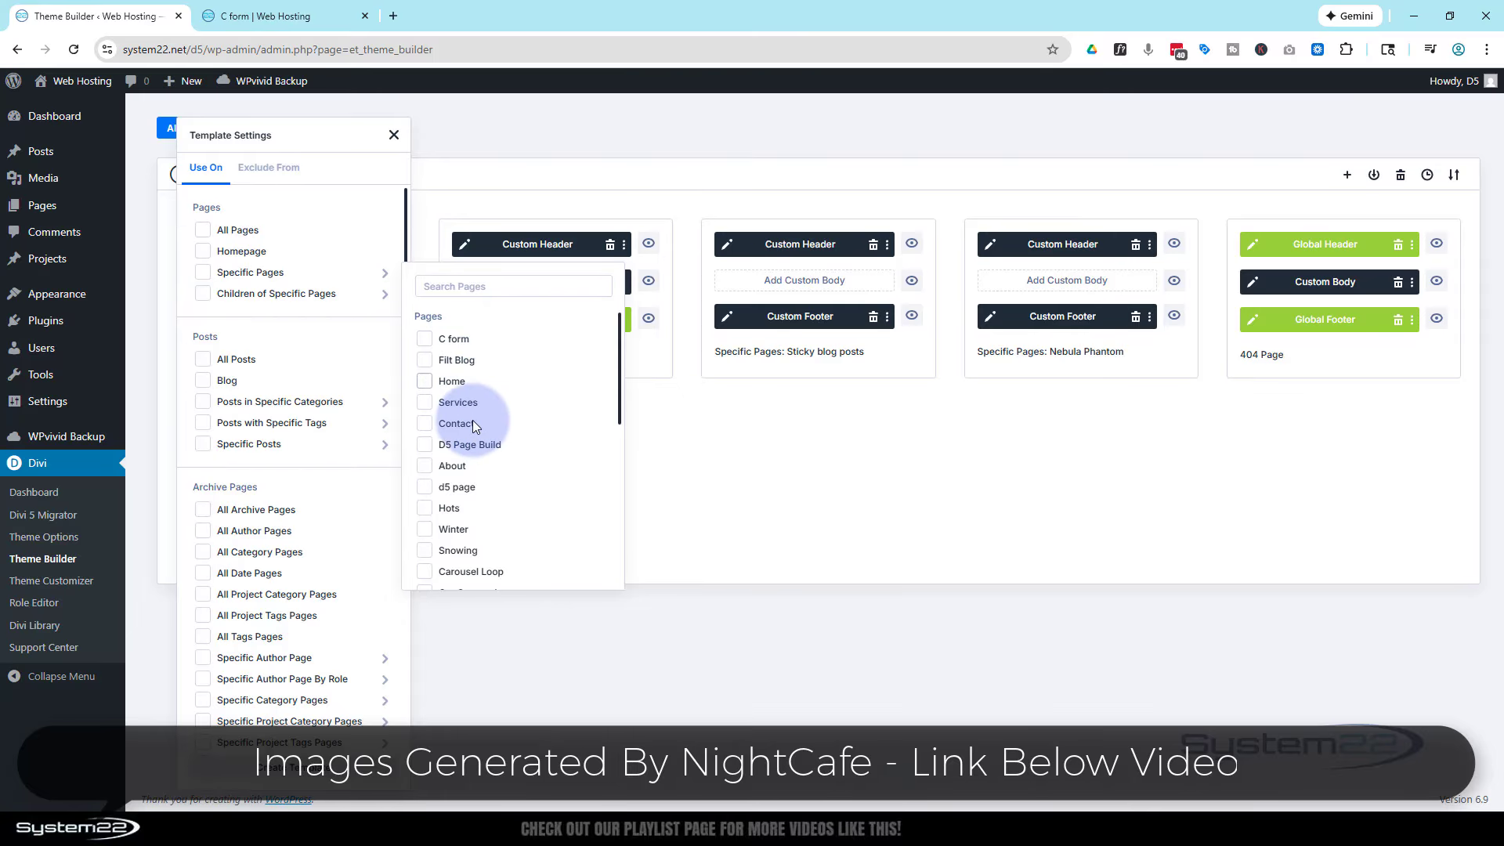
click(427, 347)
scroll(330, 431, down, 4)
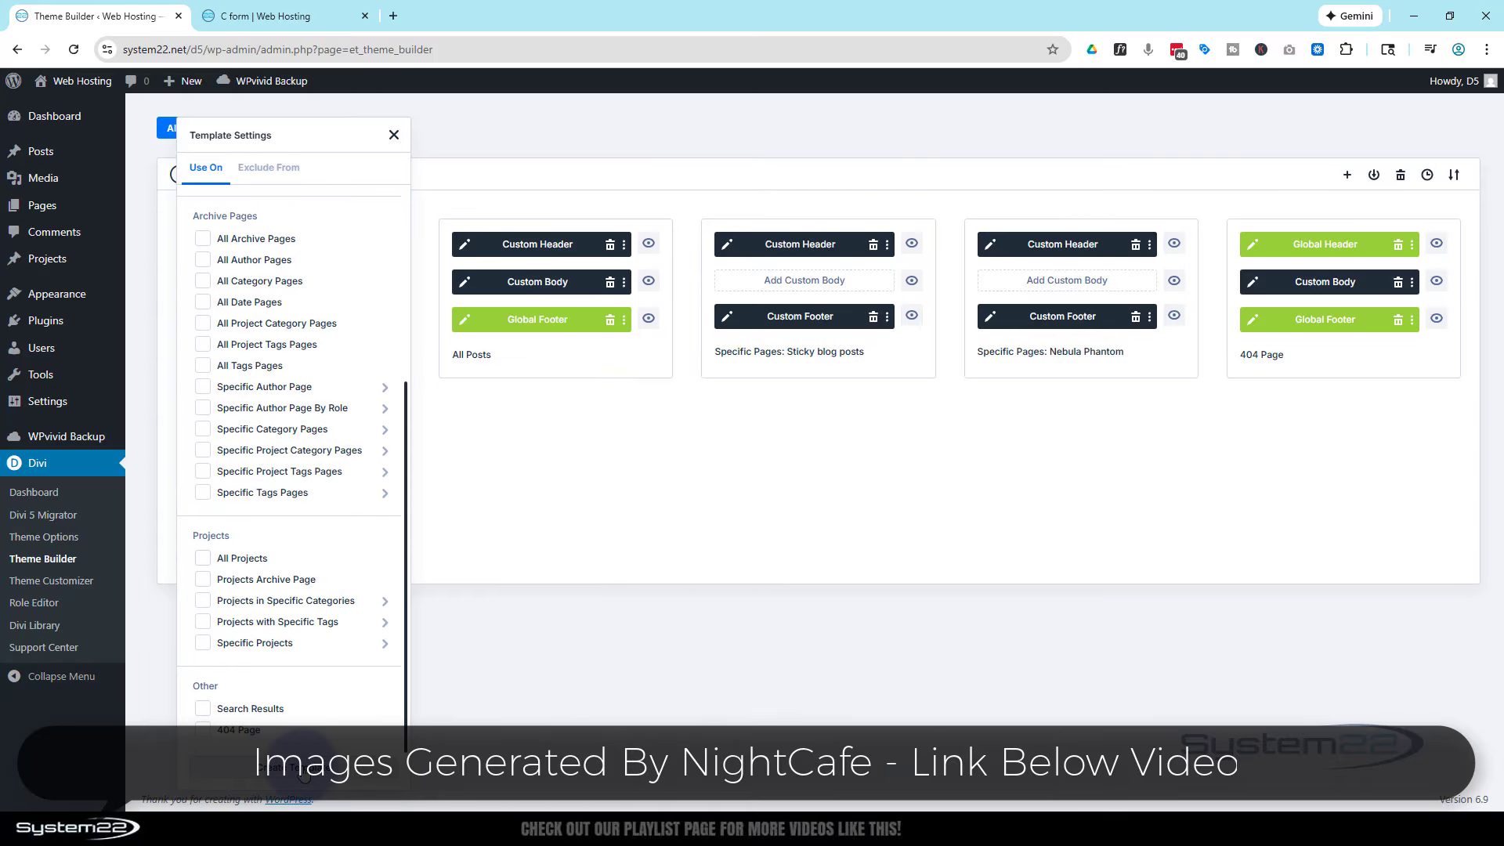
click(304, 771)
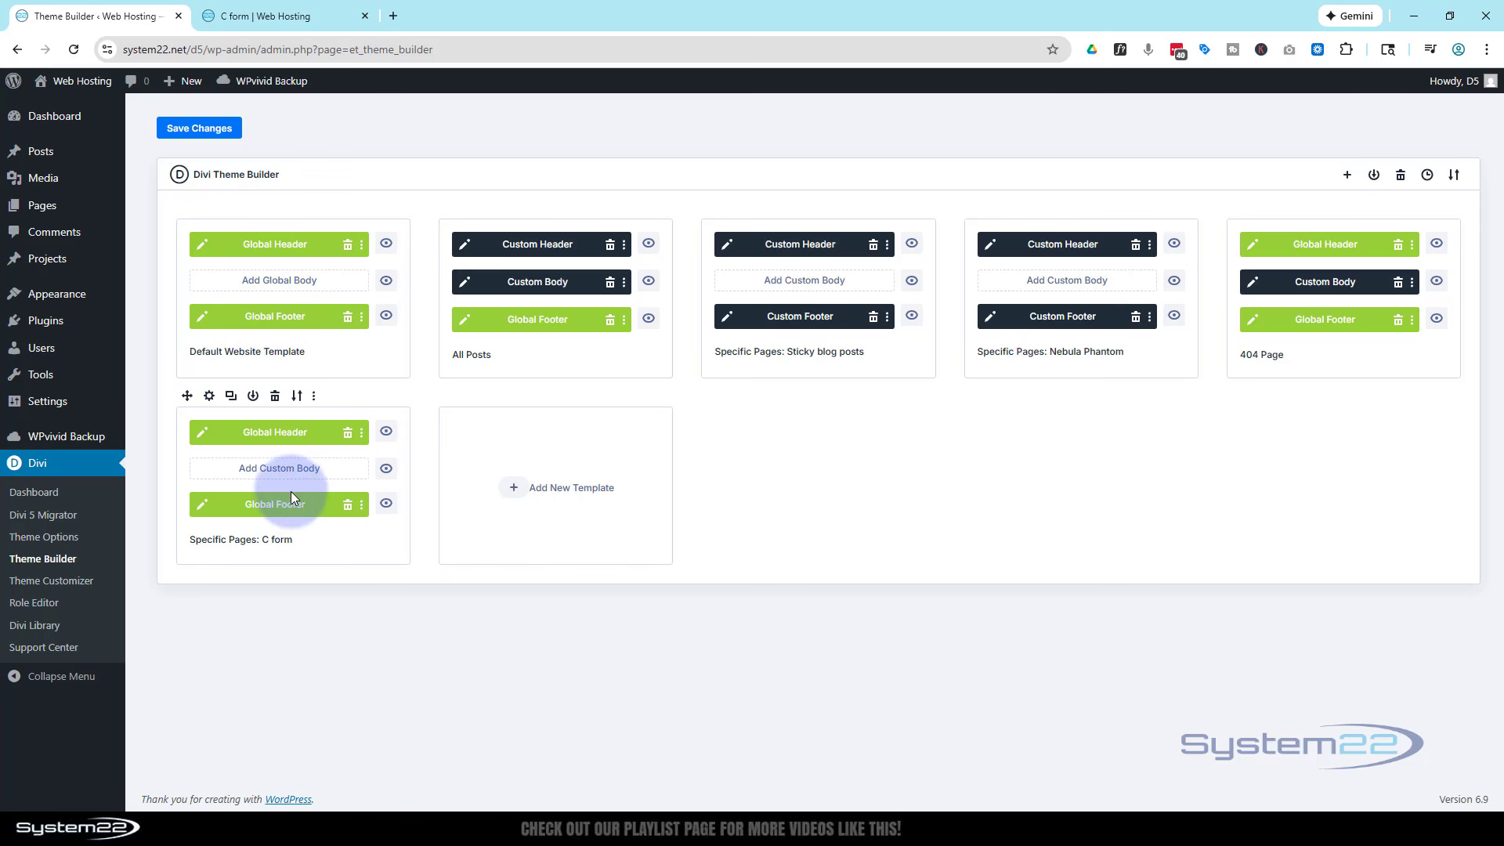
Remove the global header from the C form template and start building a custom header from scratch
click(348, 433)
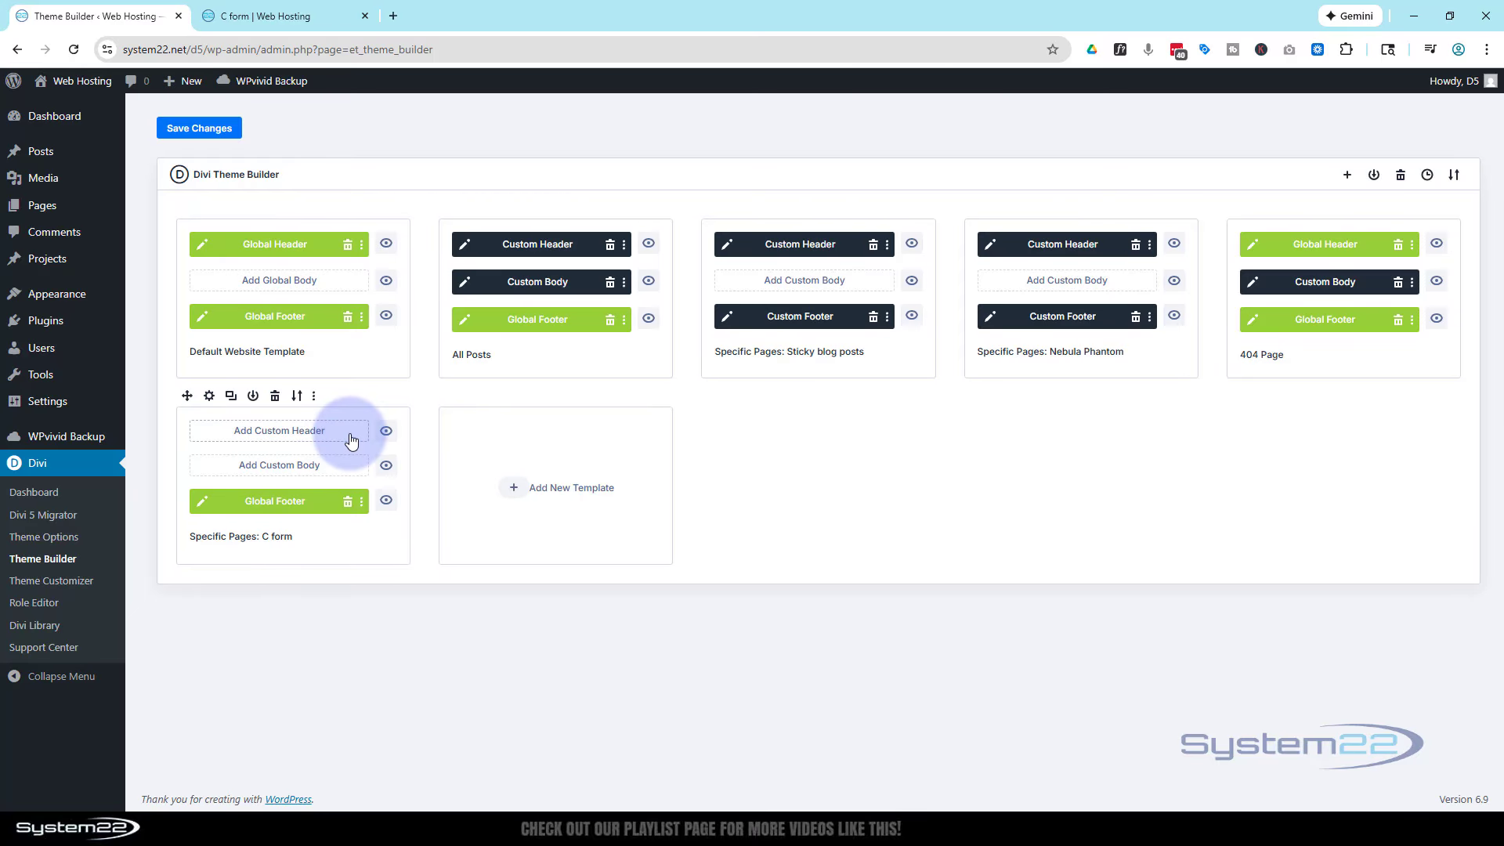
click(291, 436)
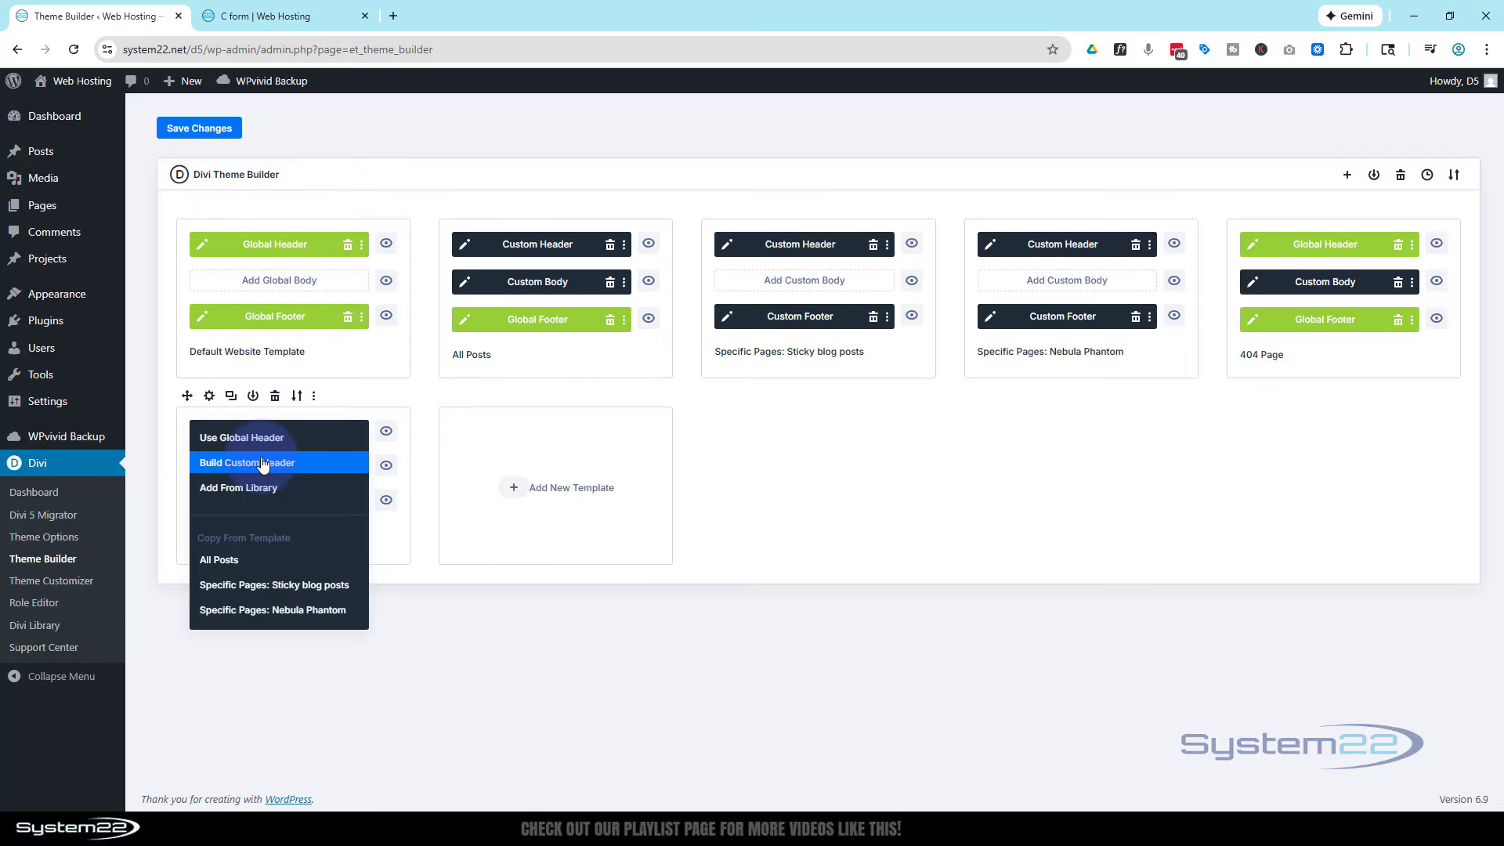
click(262, 464)
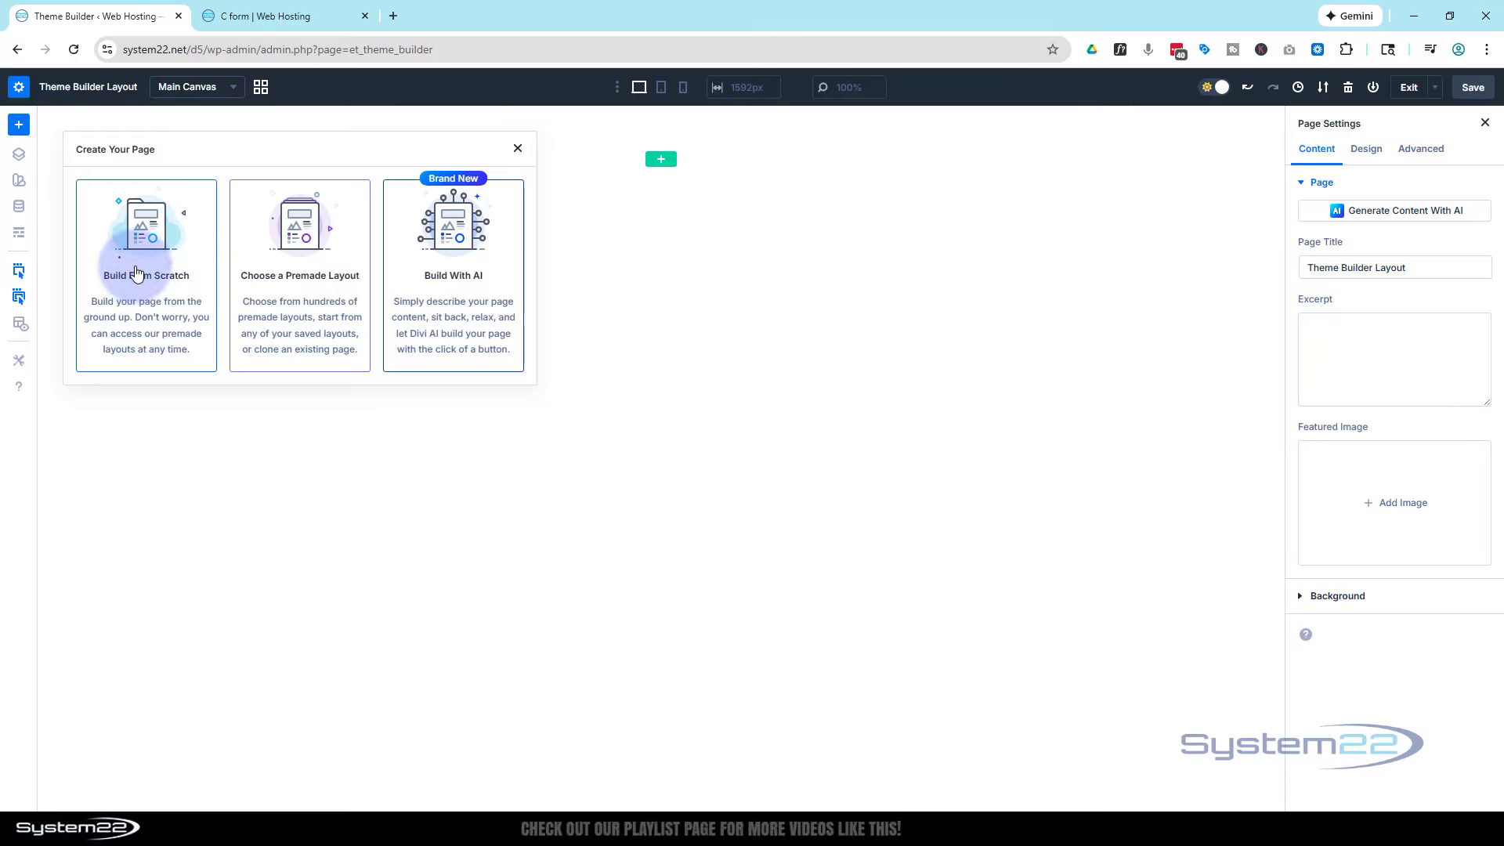
click(137, 260)
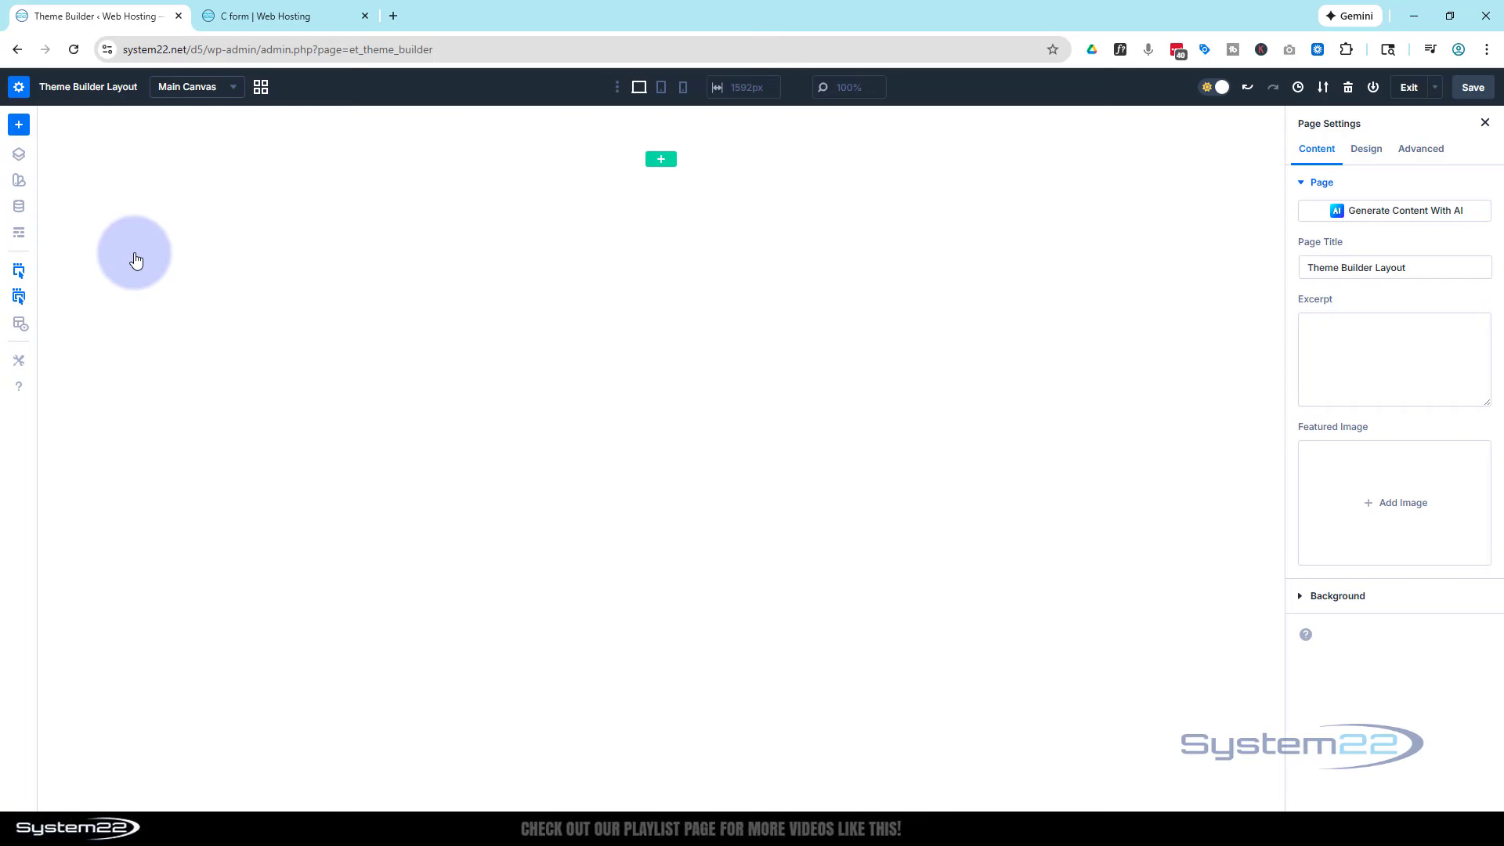
Insert a row with three equal columns in the header and add an Image module to its first column
click(666, 161)
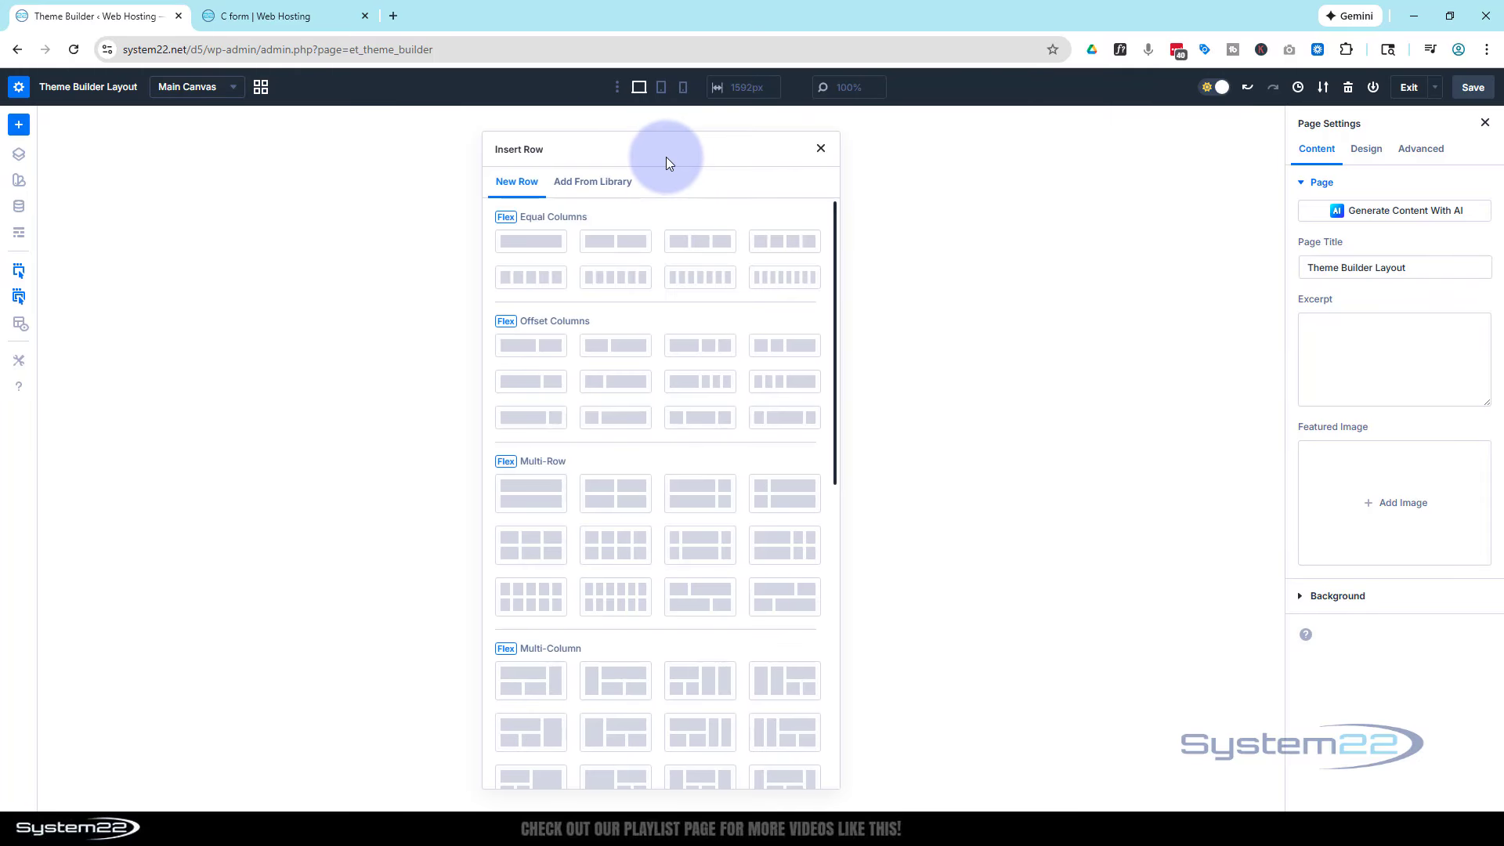
click(698, 251)
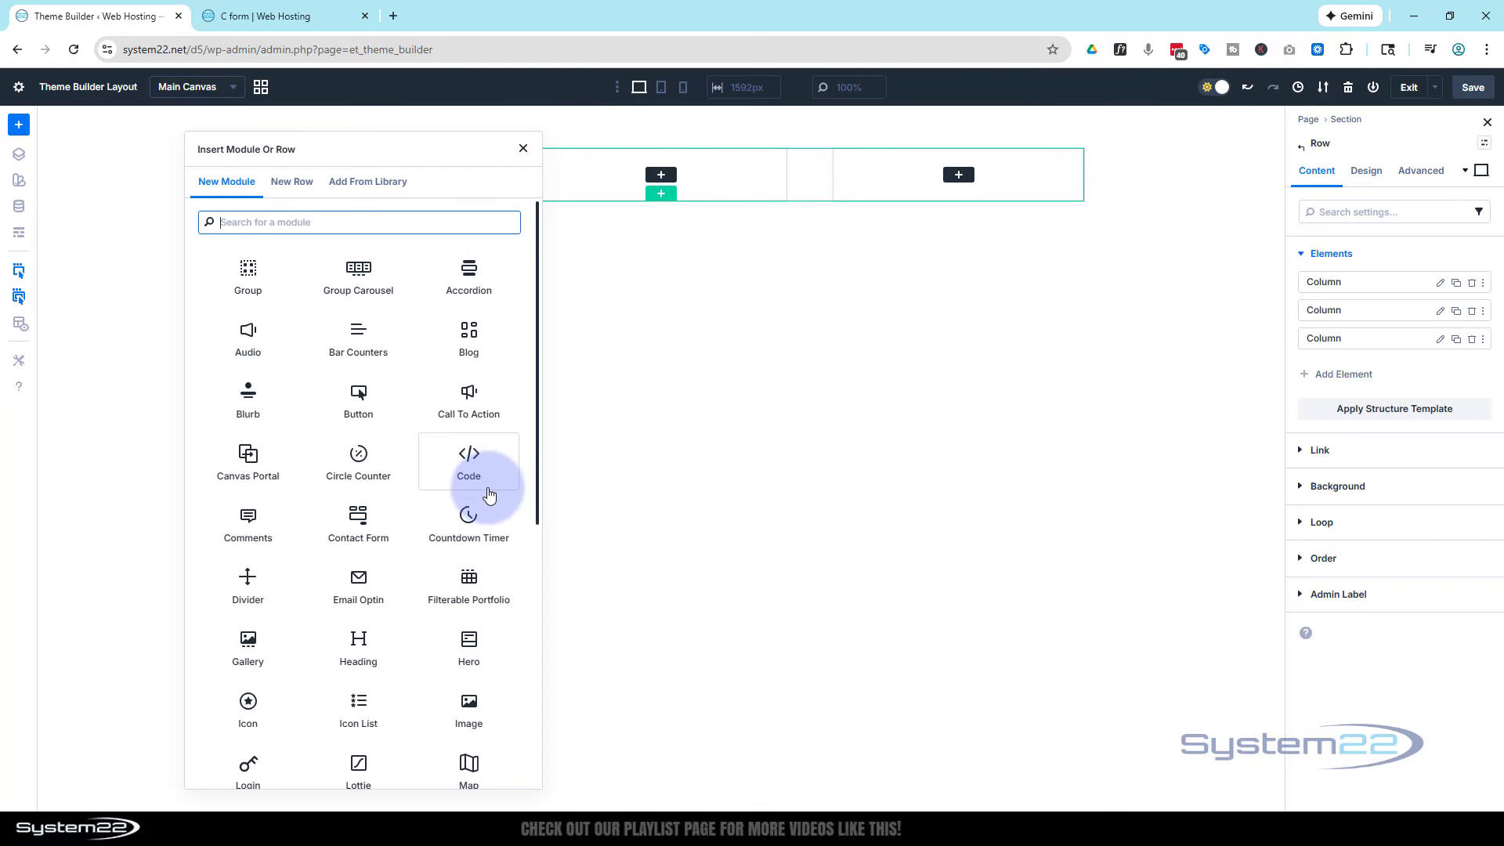
scroll(478, 486, down, 4)
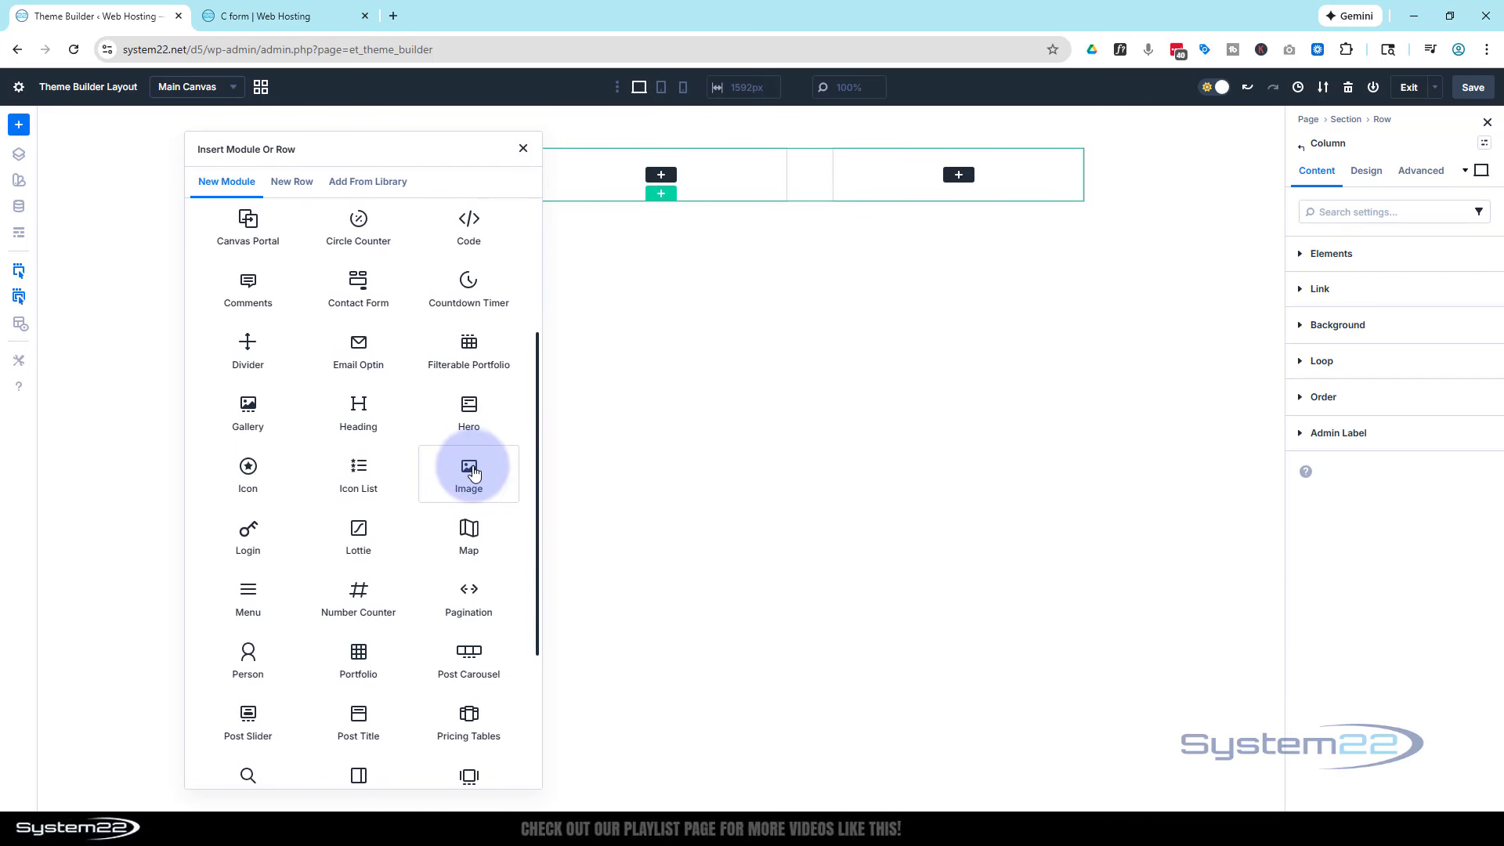
click(468, 471)
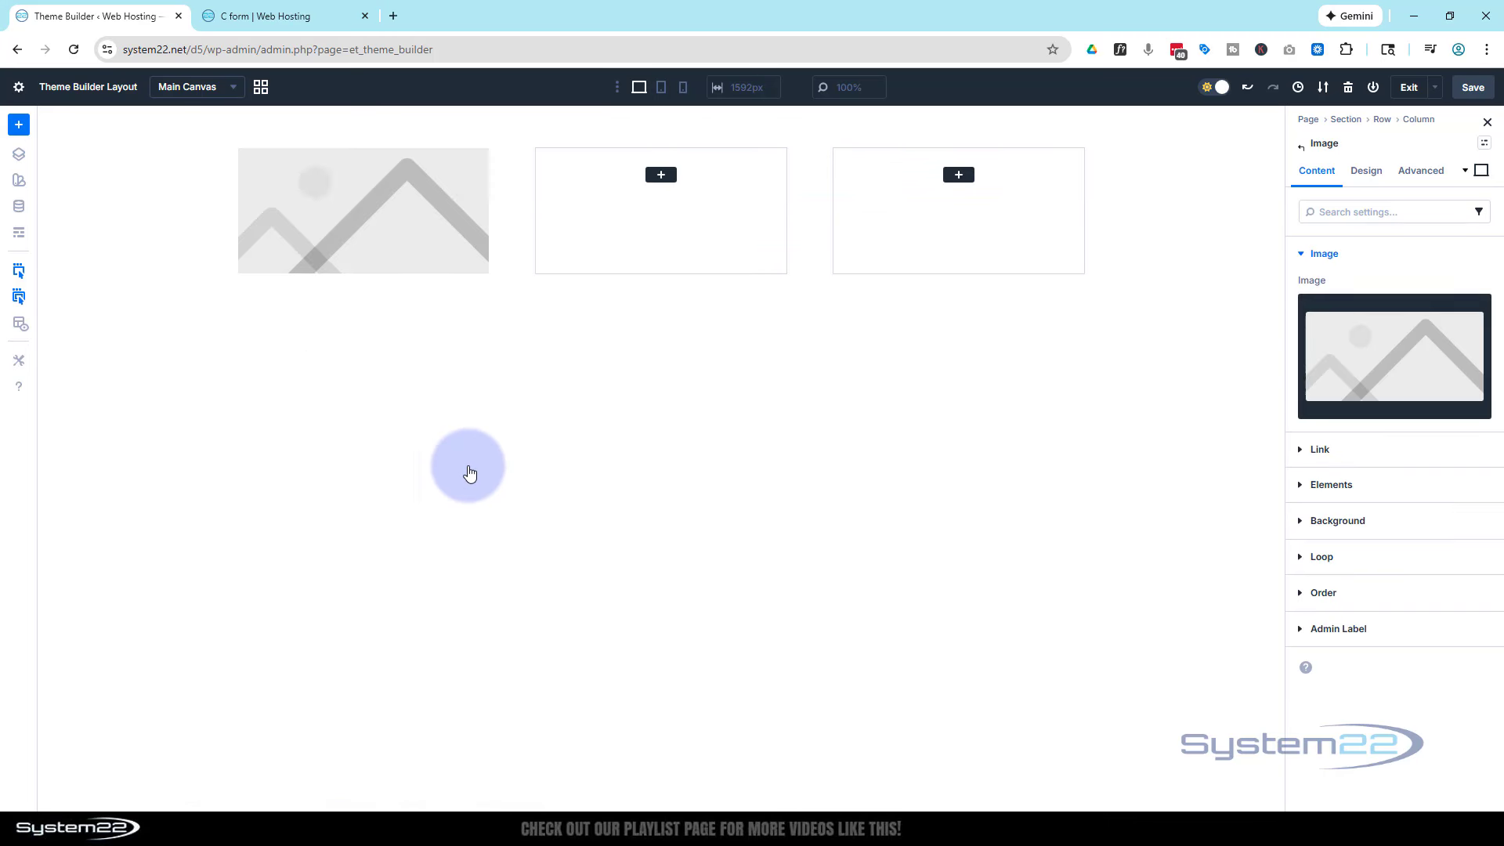
Set the Image module's picture to system22-white-b-shadow.png from the media library
click(1408, 365)
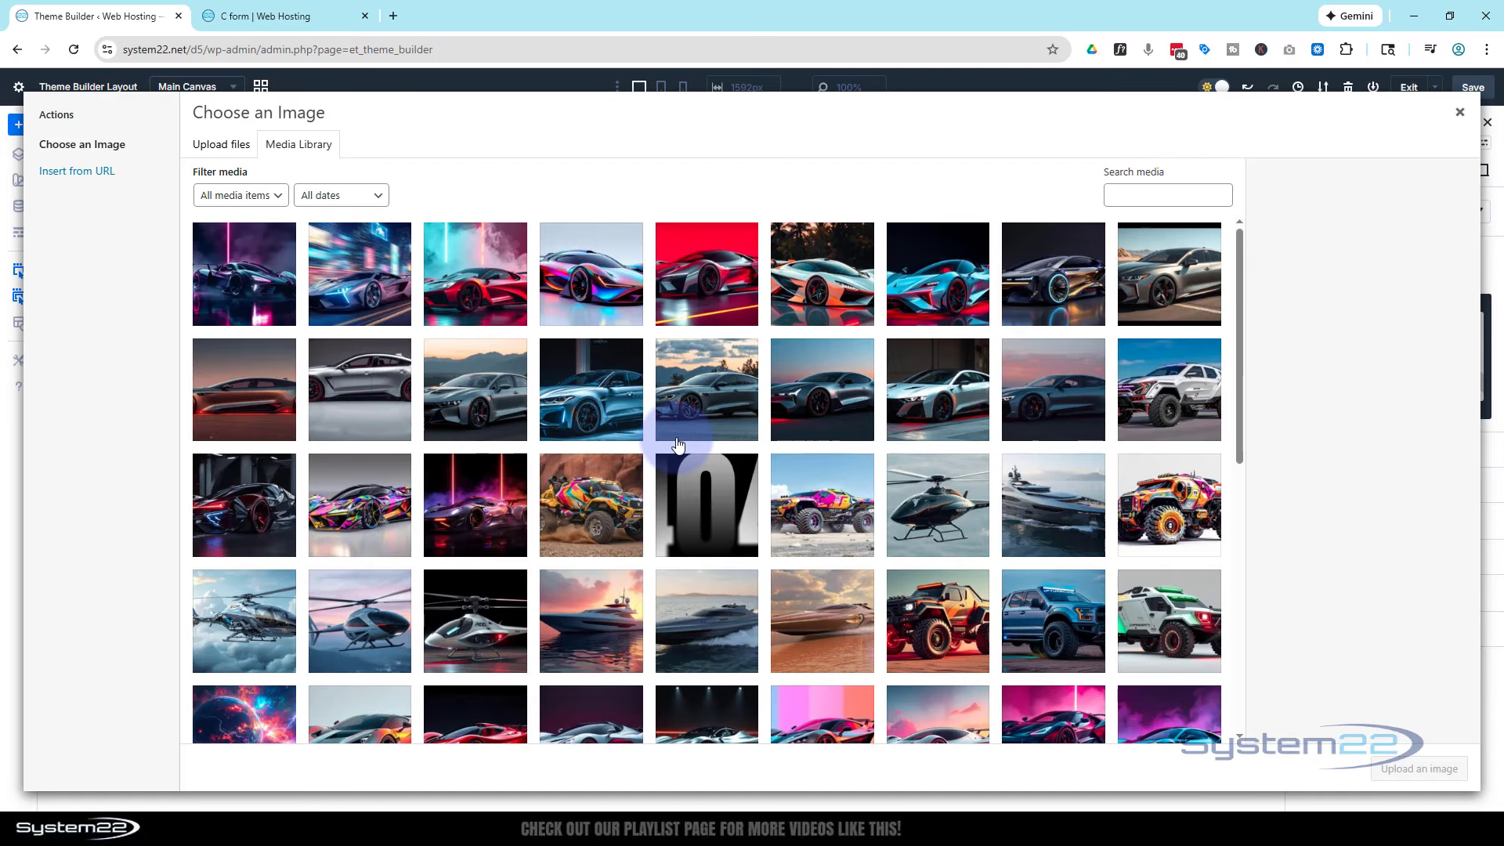
scroll(673, 430, down, 8)
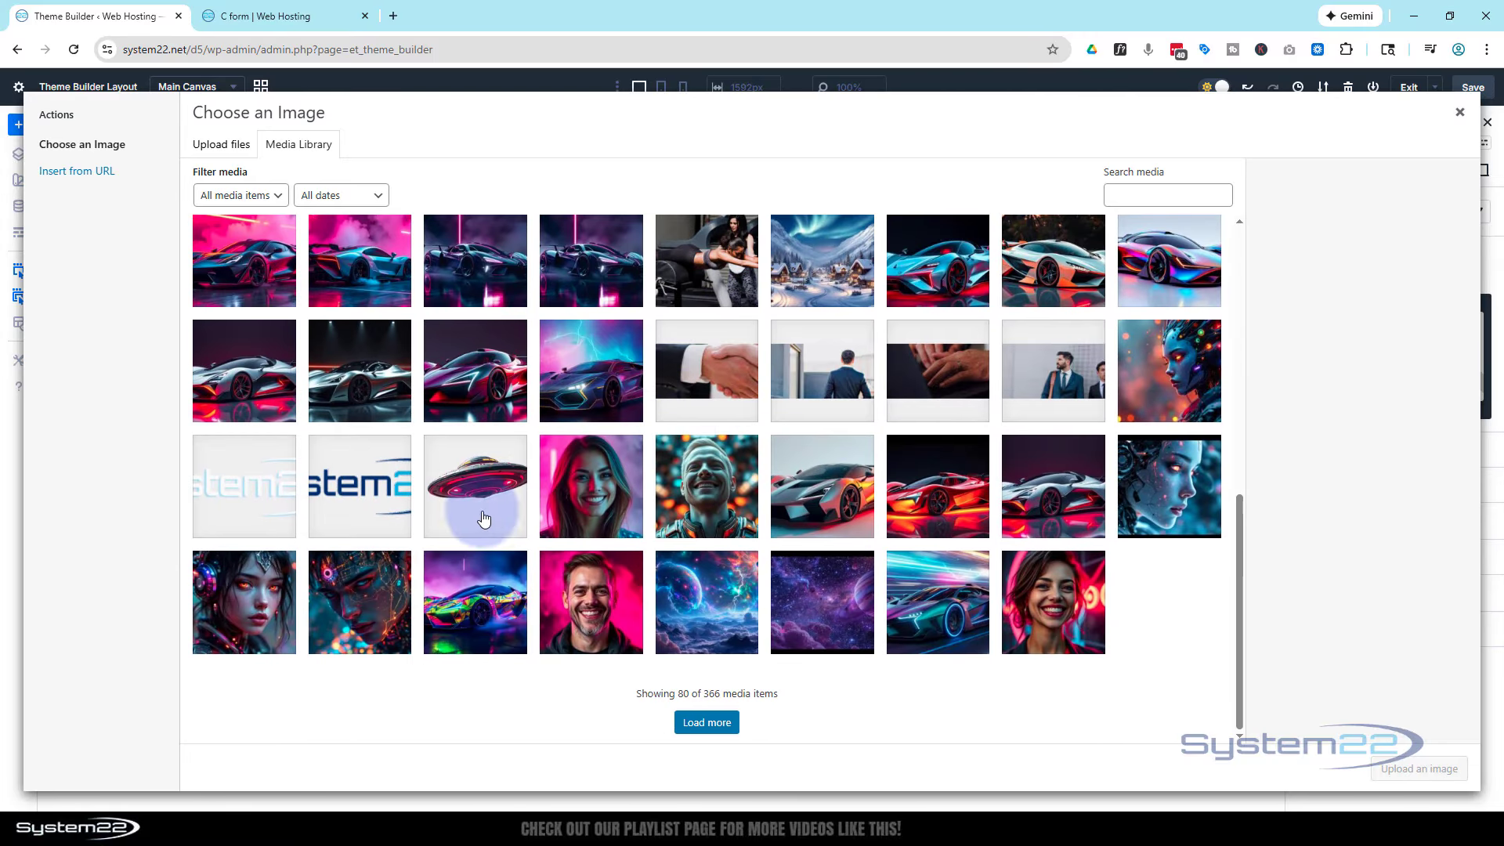
click(269, 496)
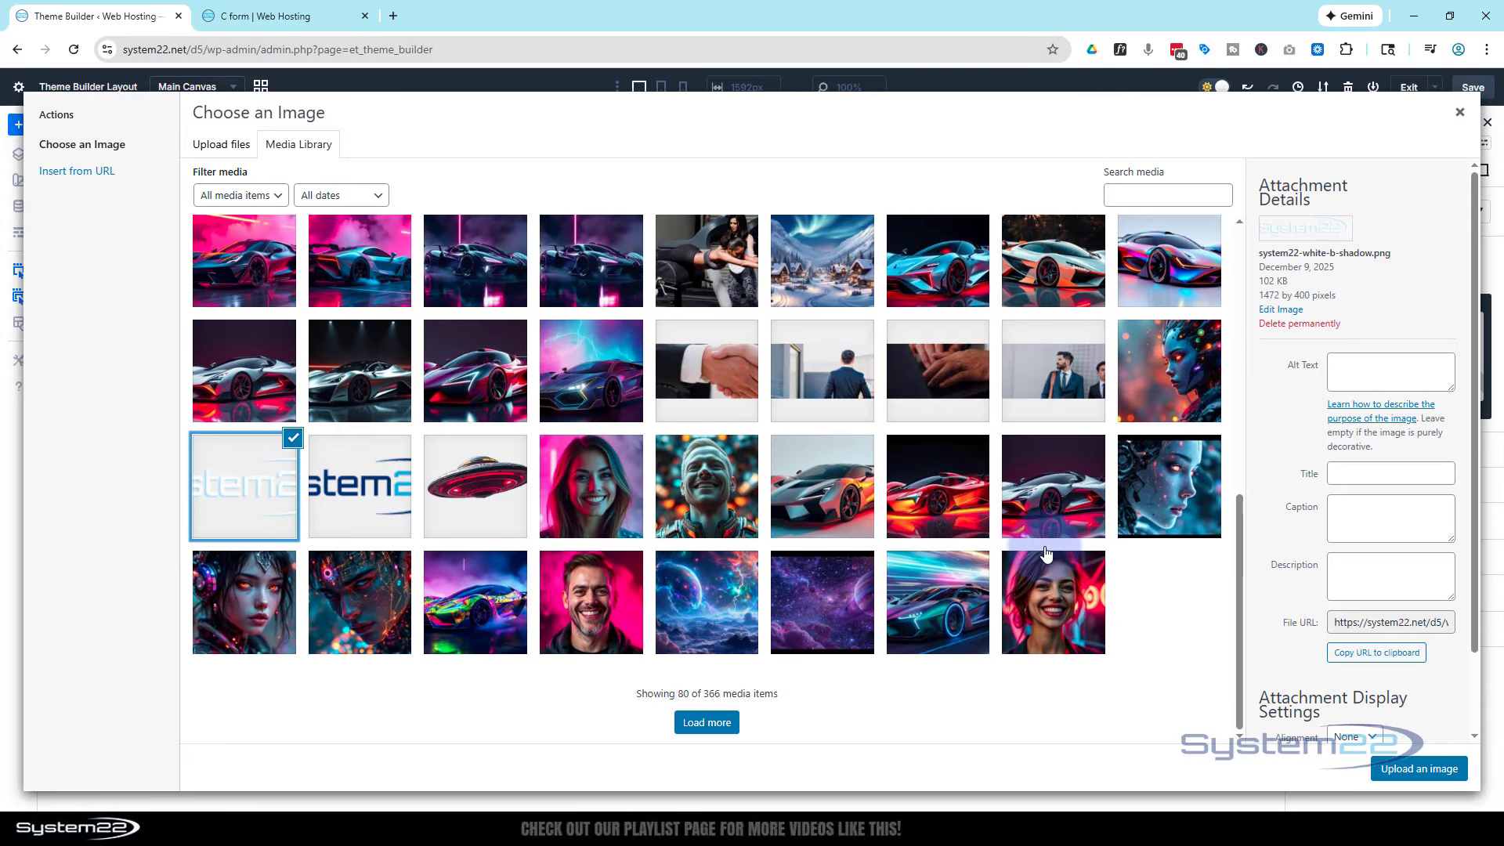
click(1418, 769)
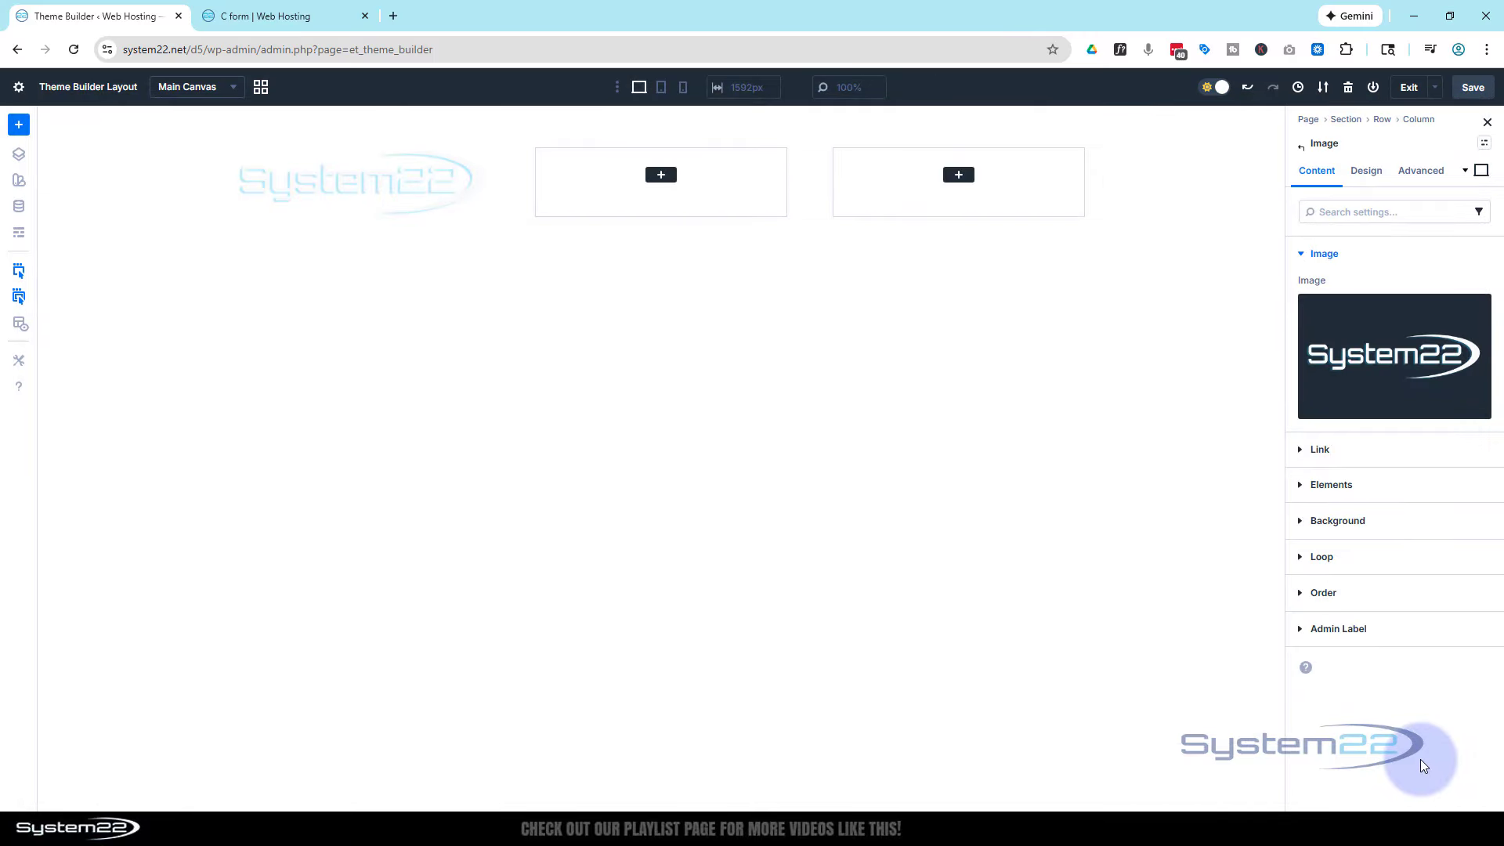
Add a Menu module to the header row's middle column and keep Main Menu as its menu
click(661, 174)
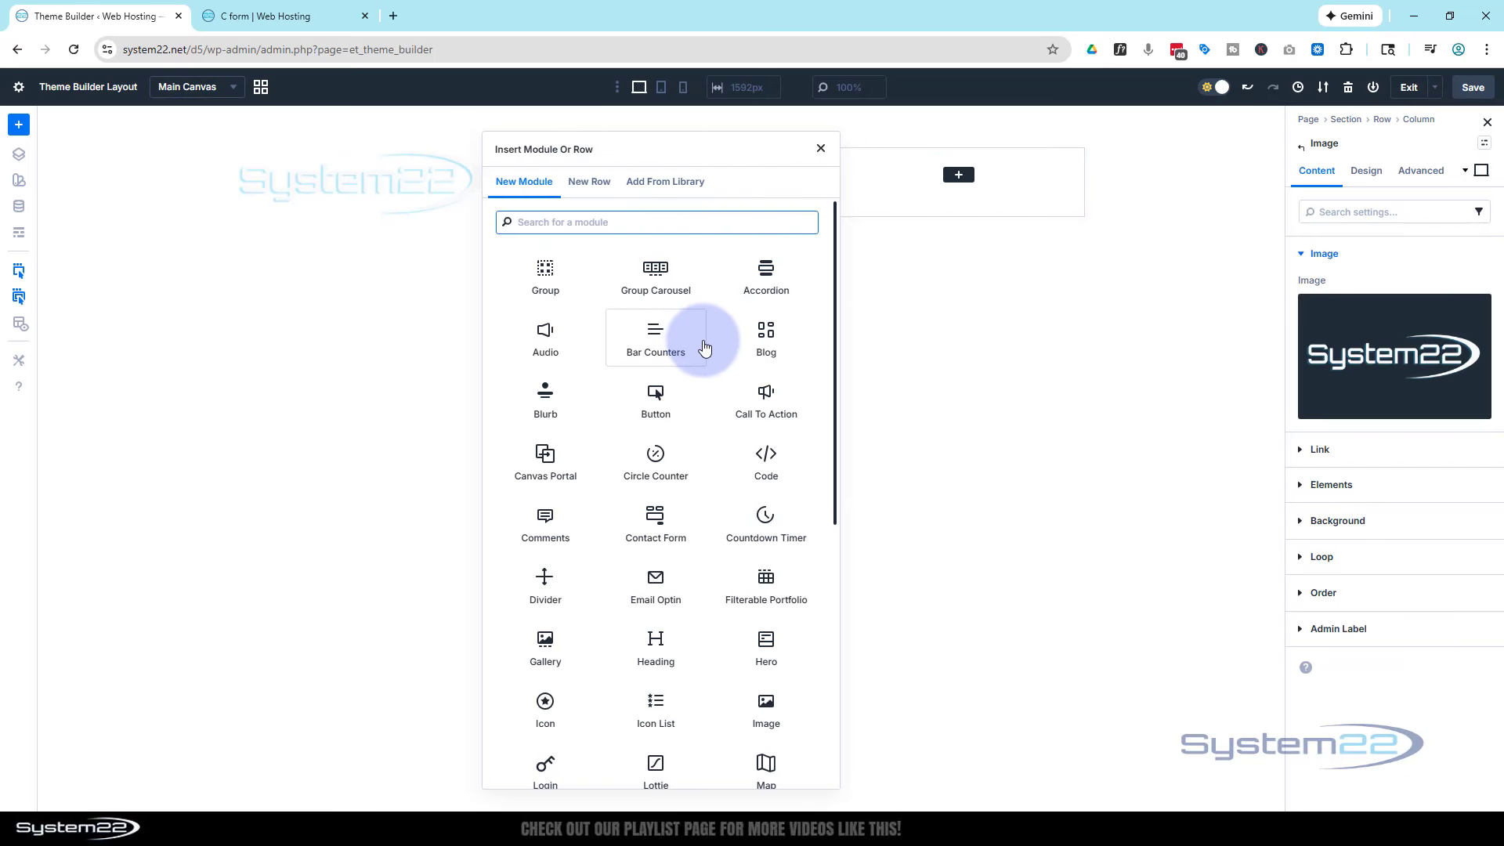
scroll(705, 347, down, 5)
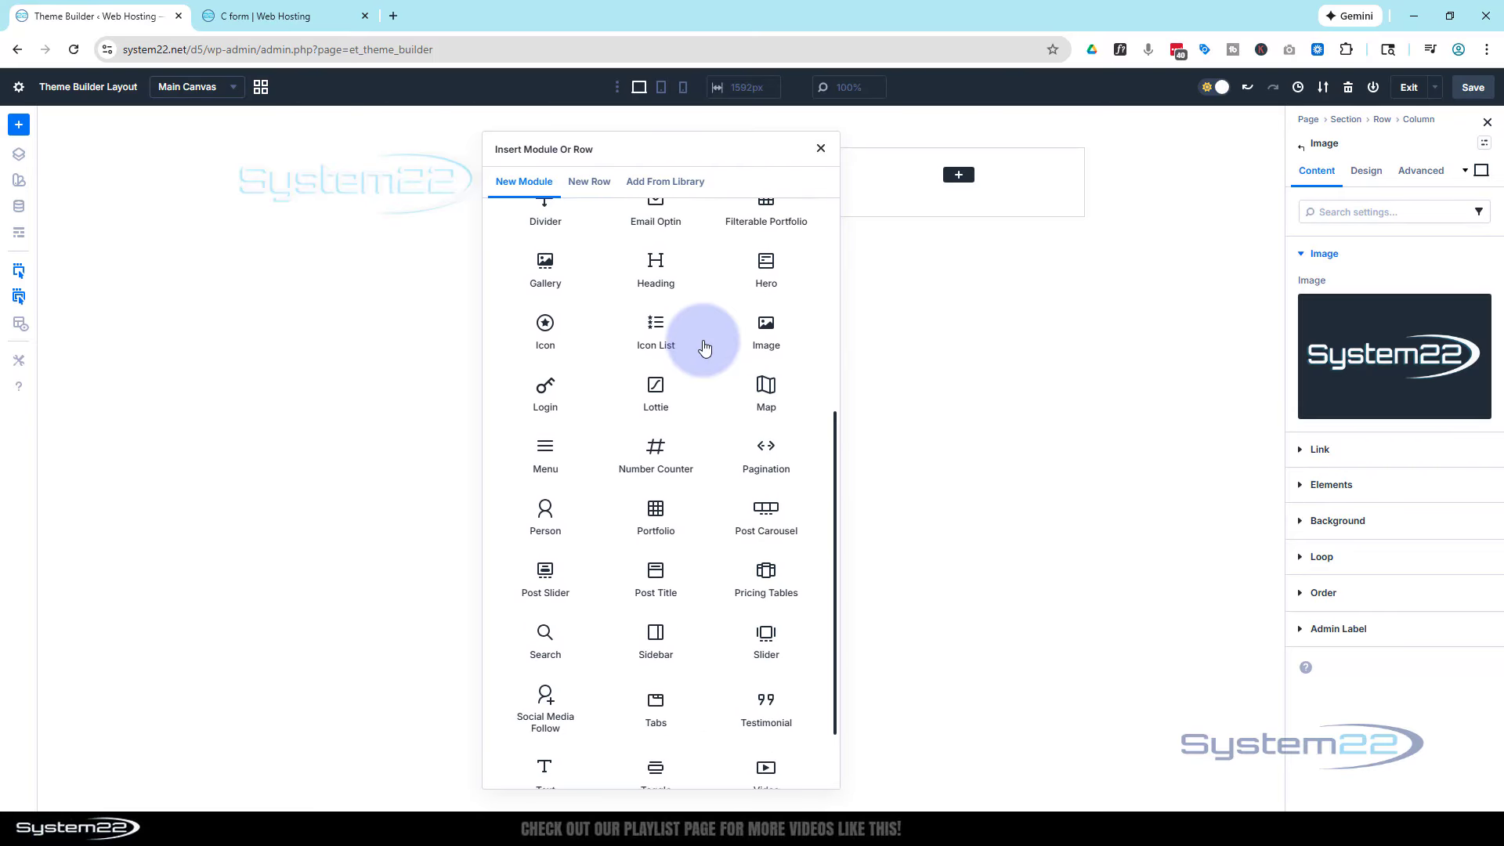
scroll(705, 347, down, 1)
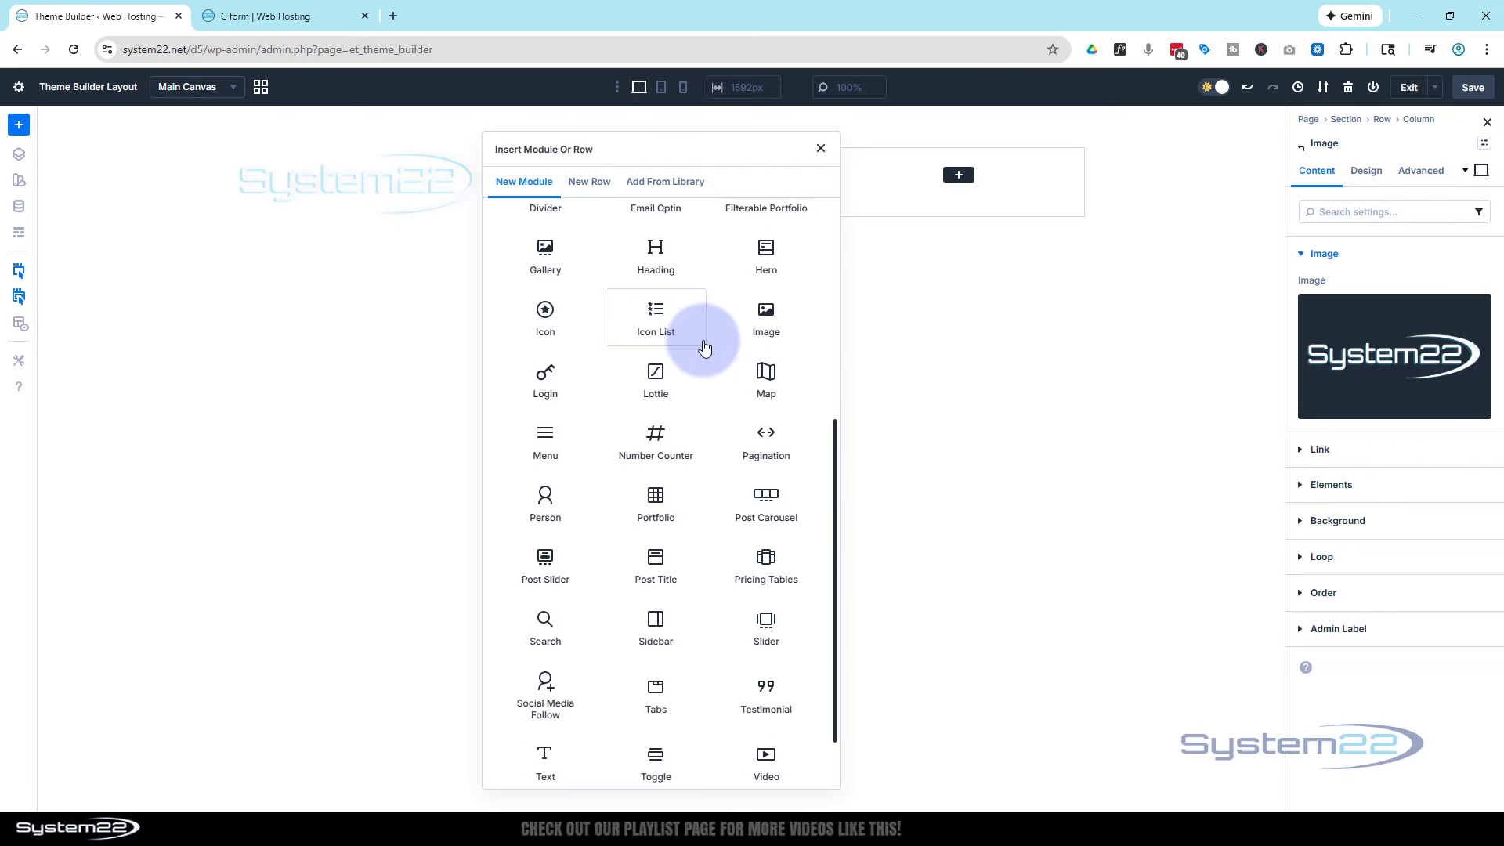
click(542, 440)
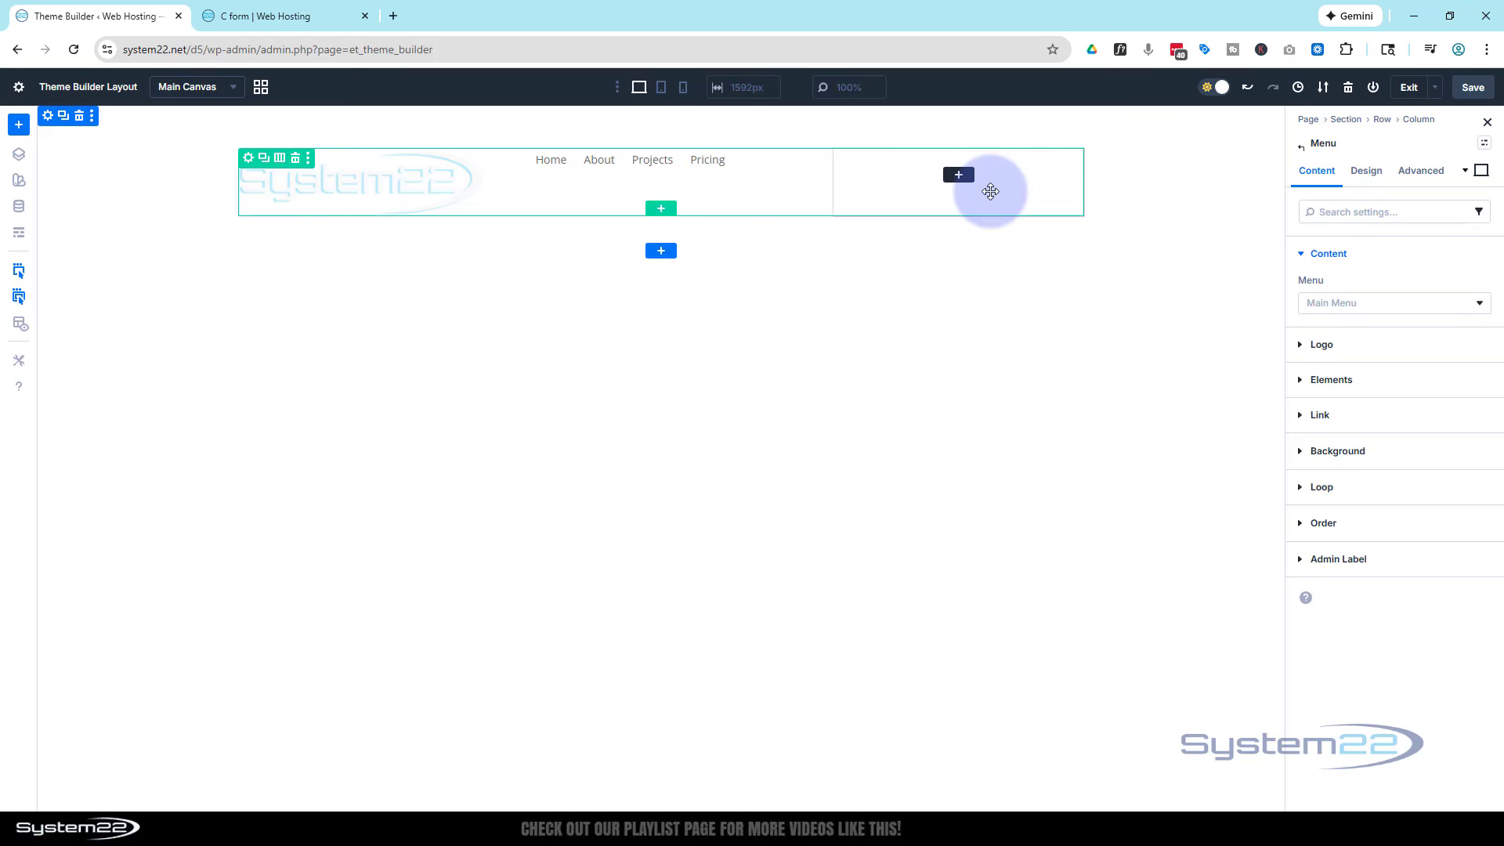
click(1353, 305)
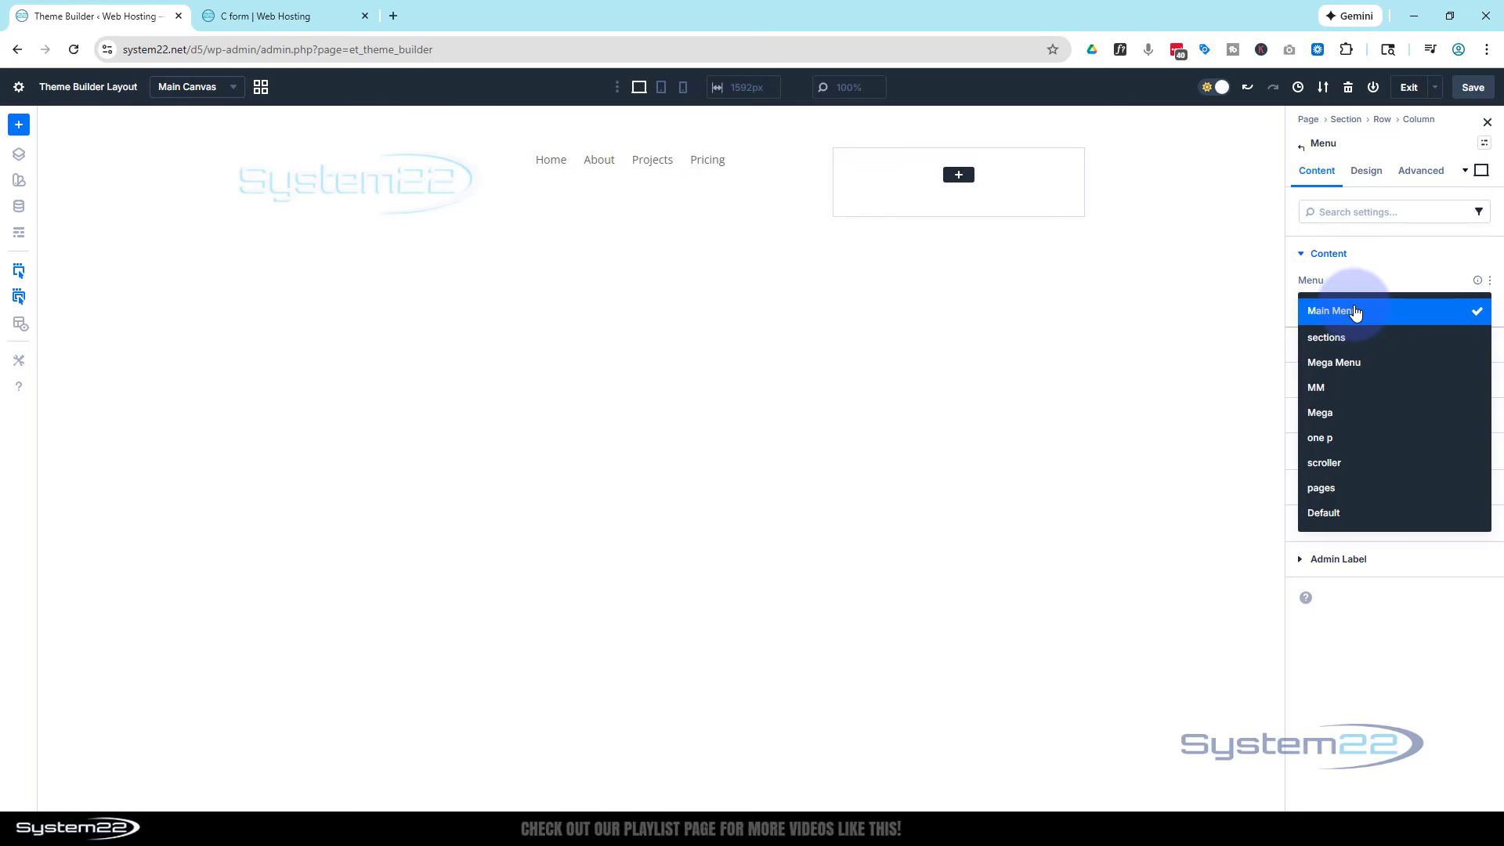
click(1354, 311)
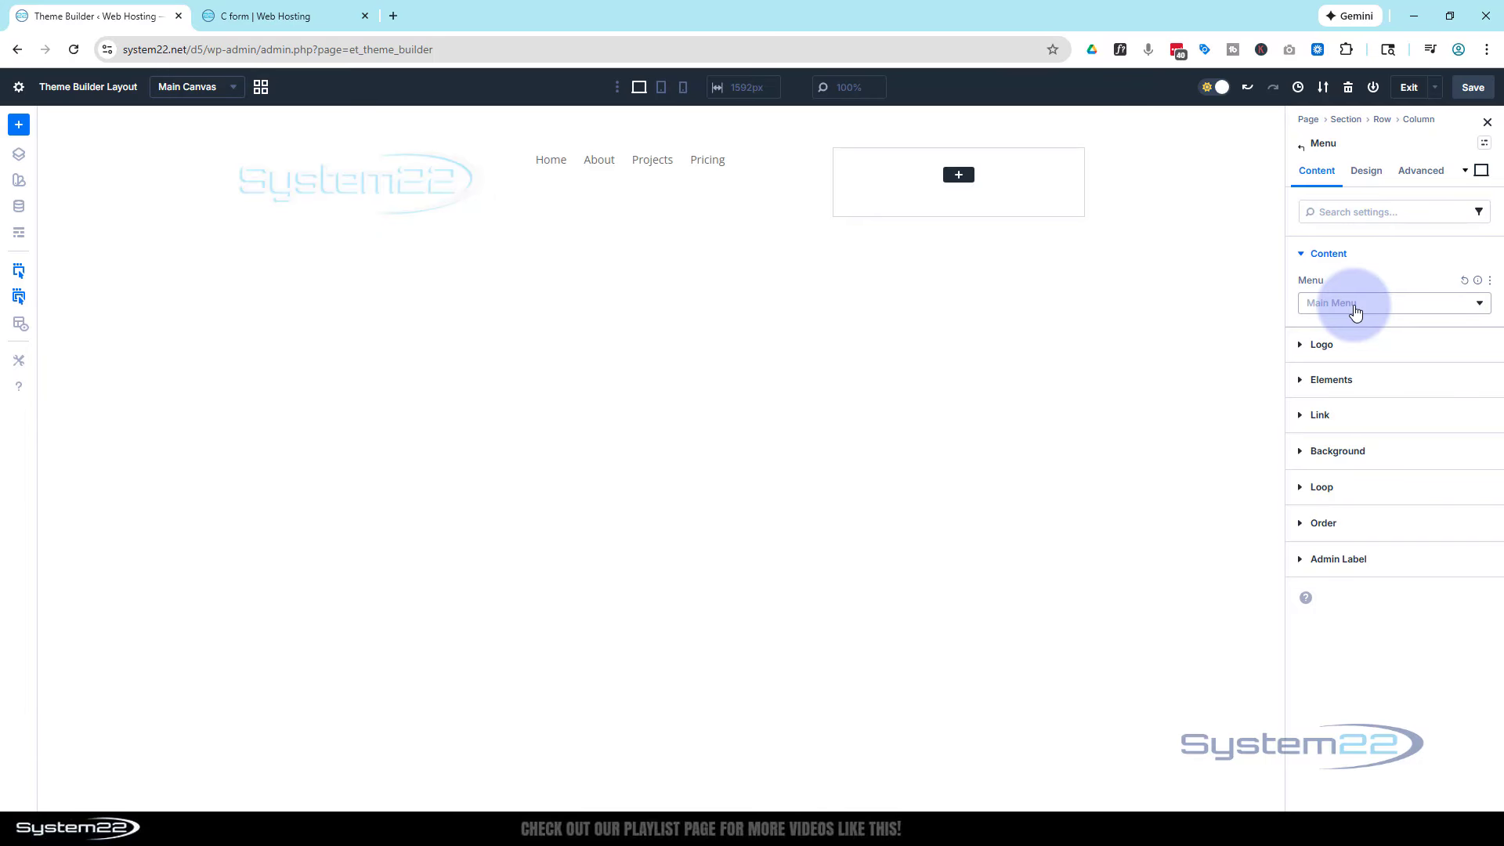
click(1356, 311)
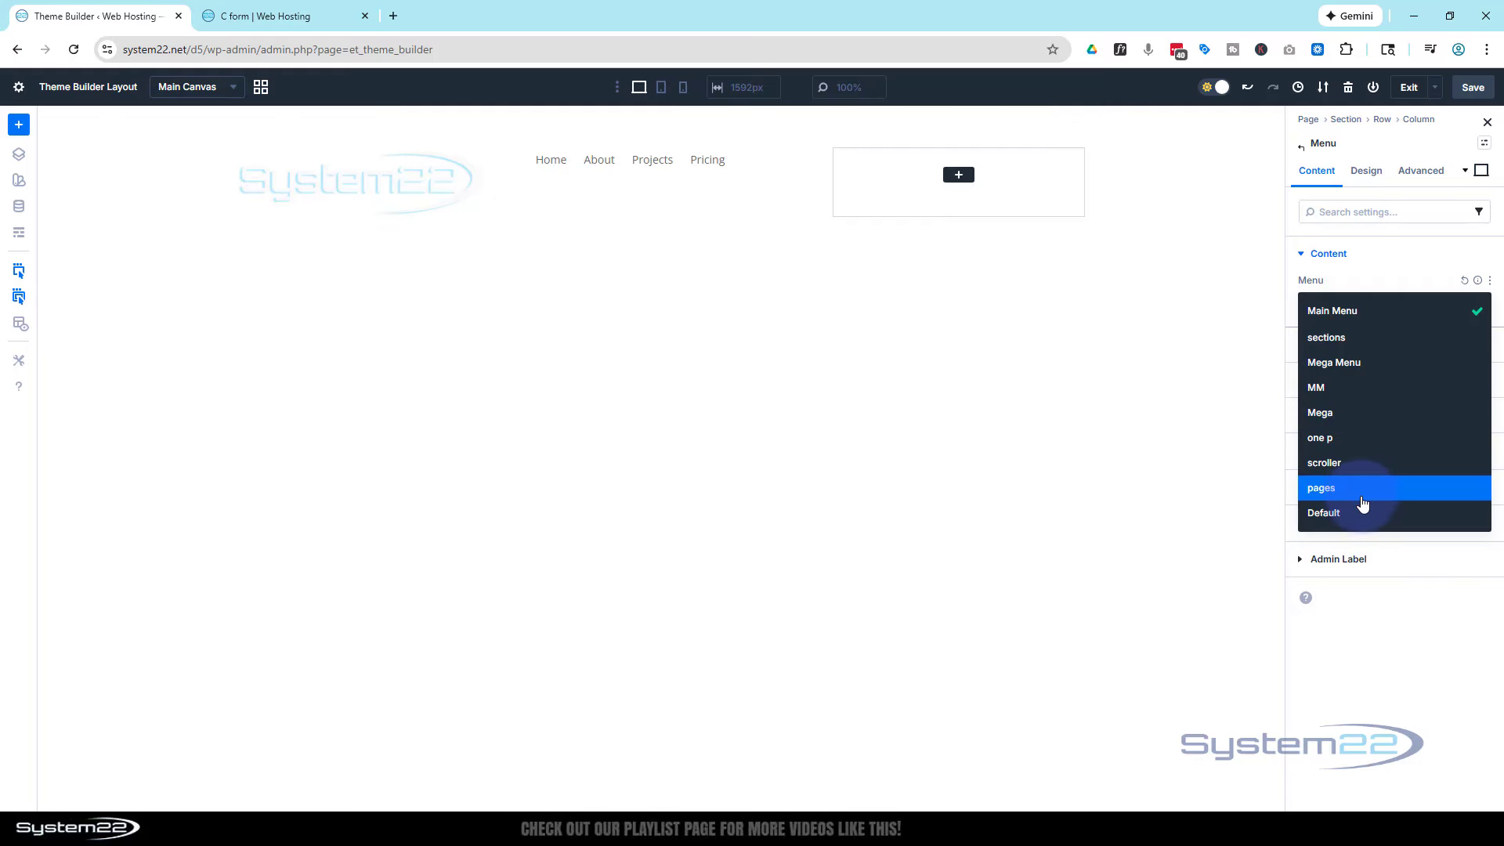
click(1358, 271)
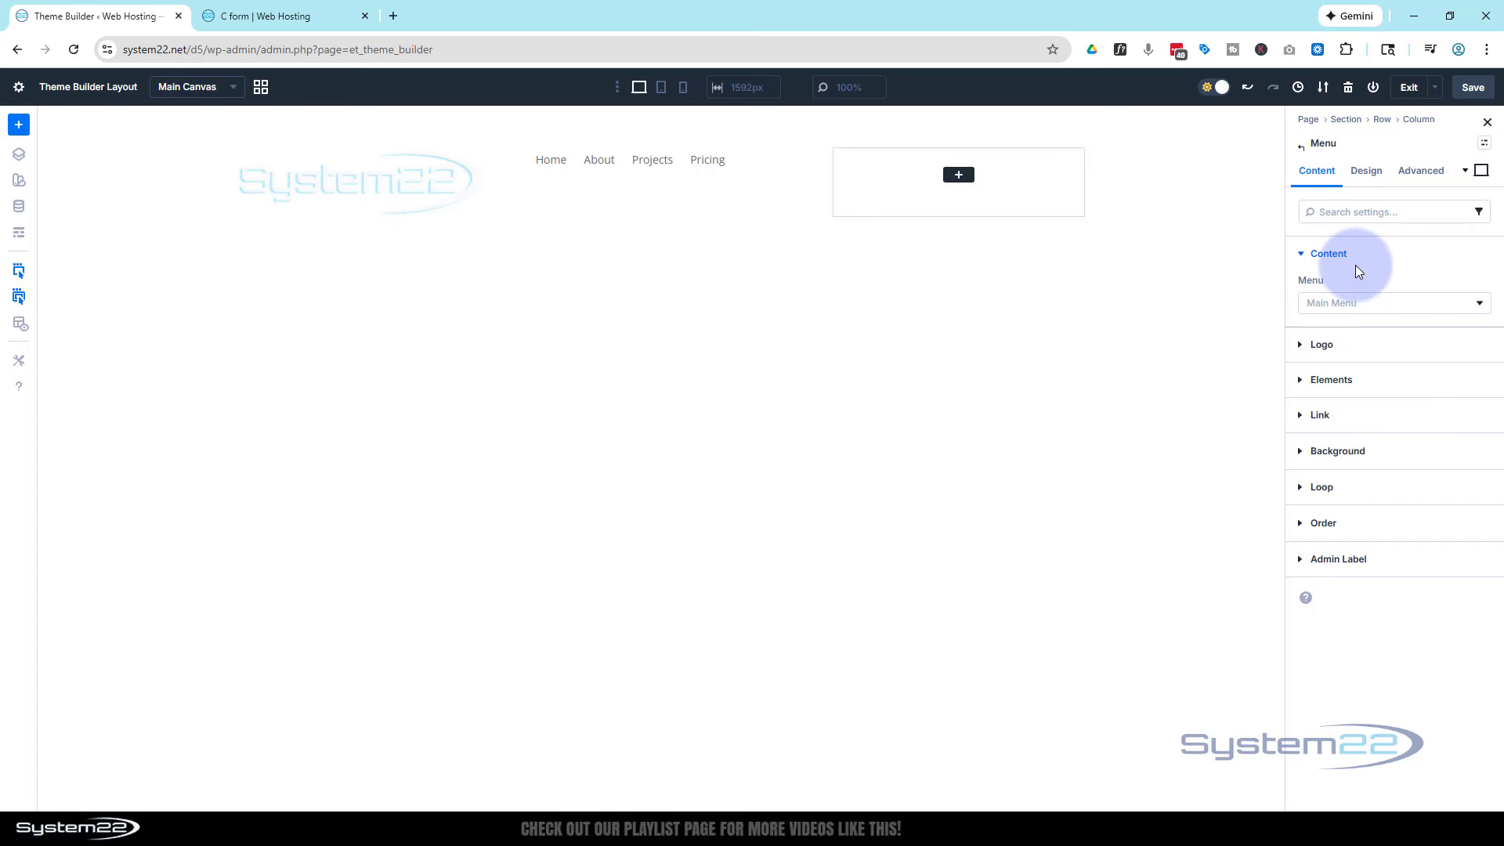
Add a Button module to the row's third column with the button text "Contact"
click(957, 177)
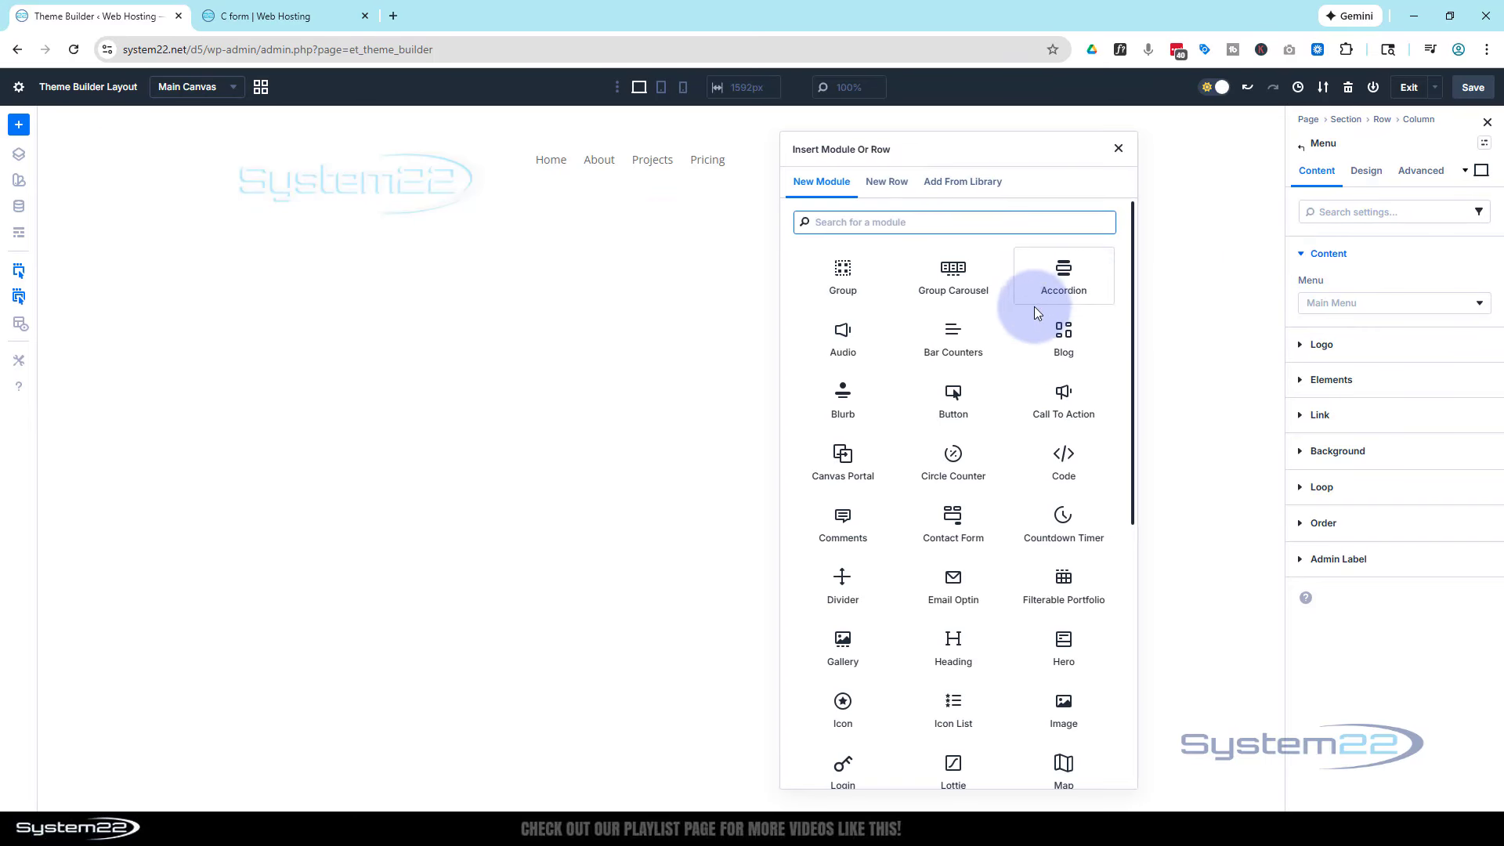
click(957, 395)
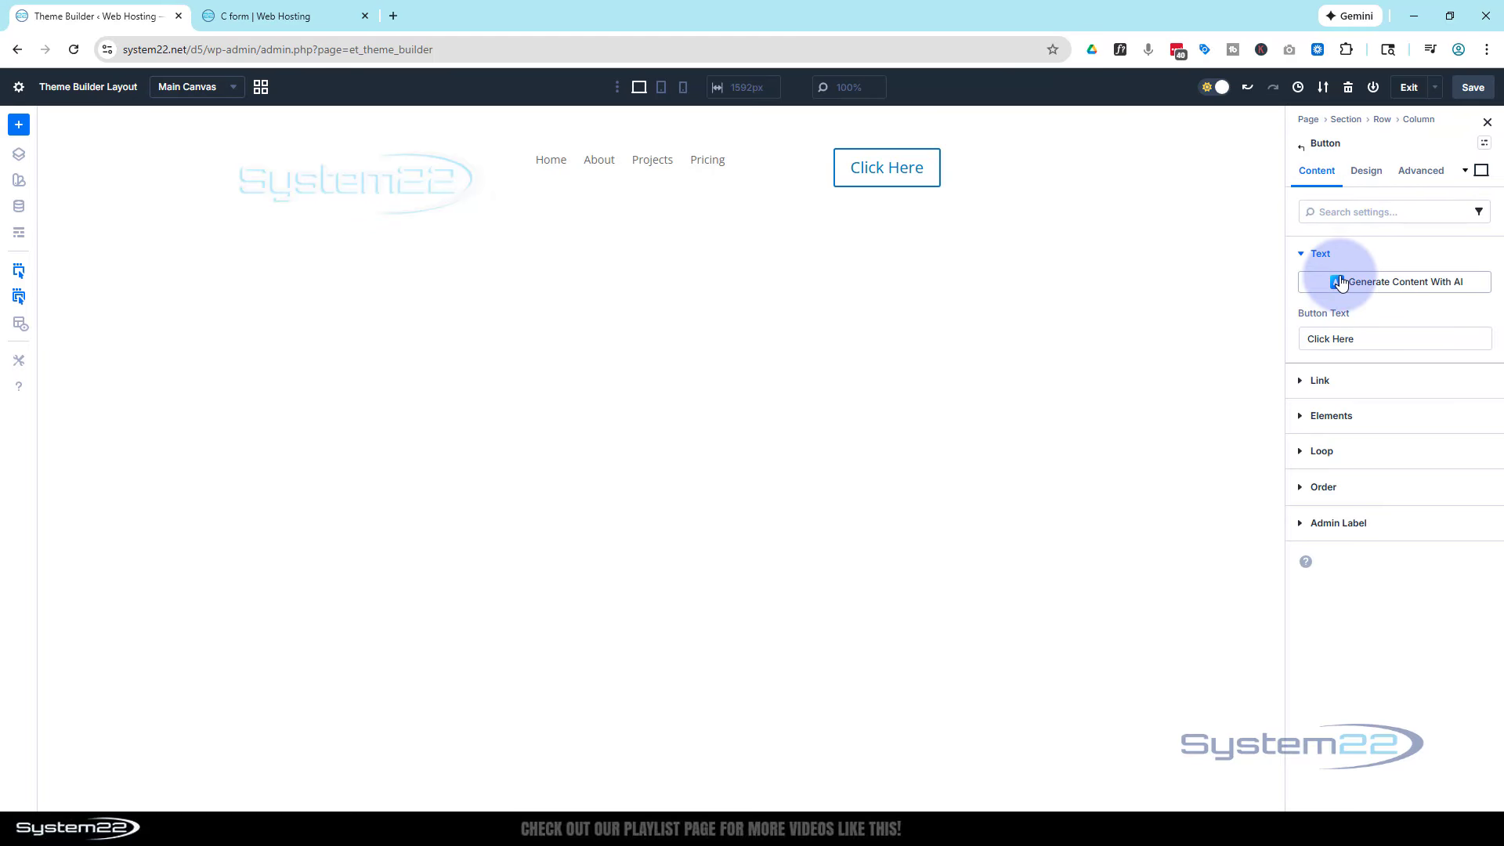
drag(1370, 335, 1275, 340)
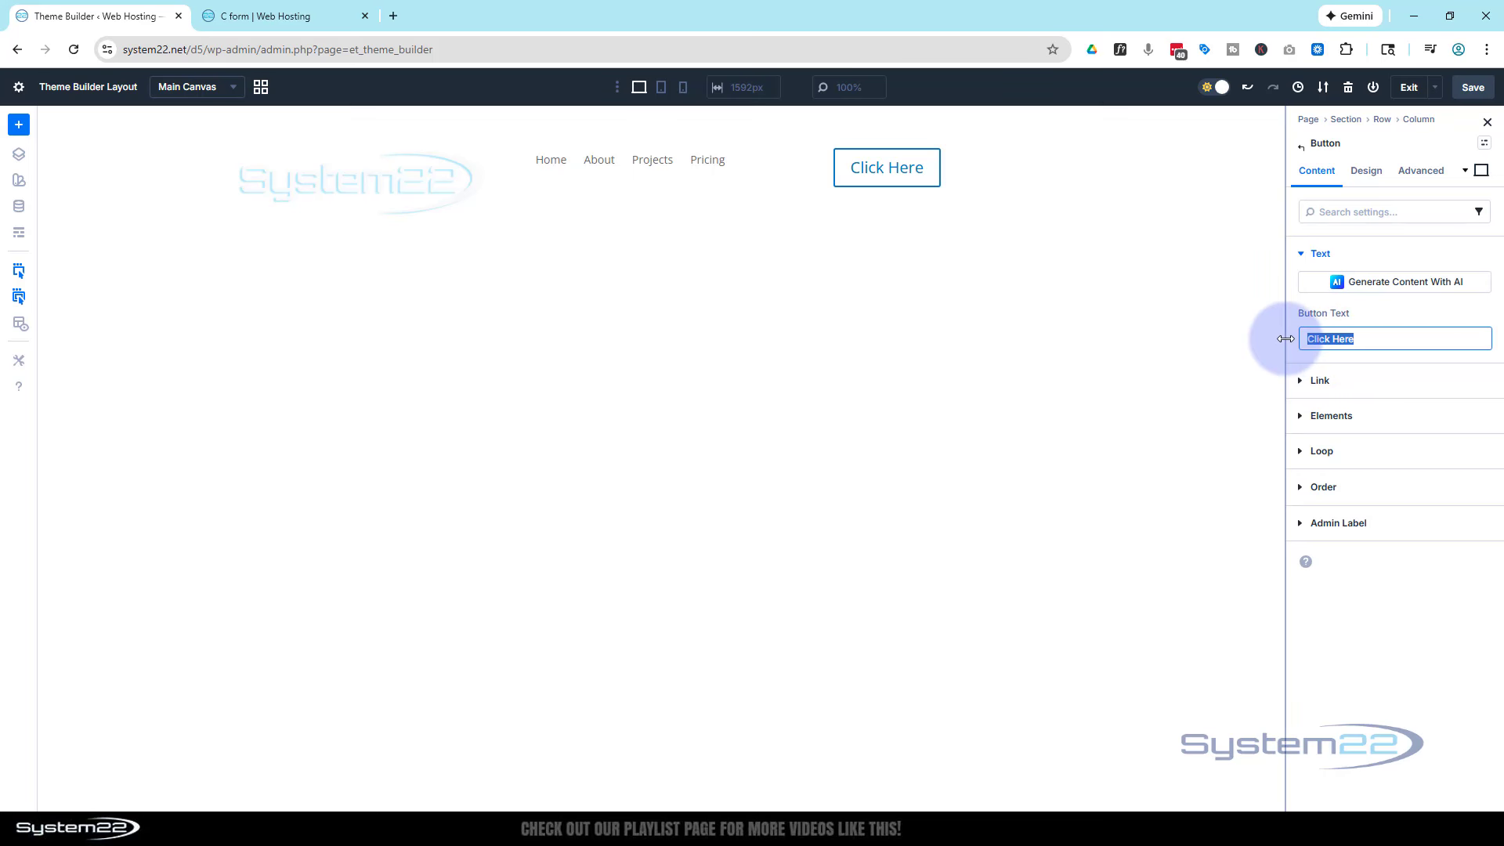
text(Contact)
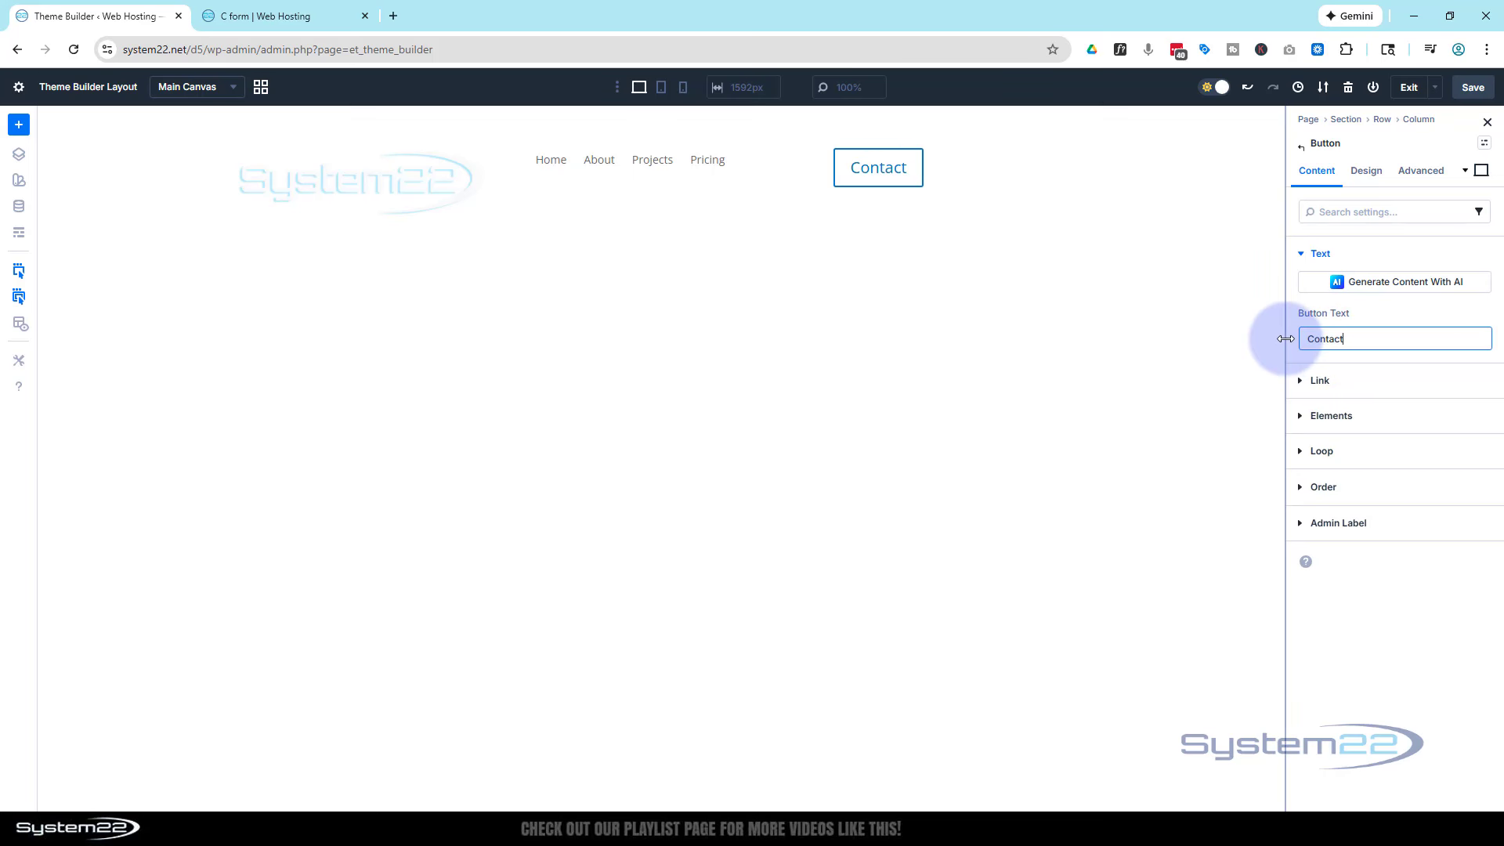
Set the Contact button's link URL to the placeholder "#"
click(1314, 381)
click(1319, 338)
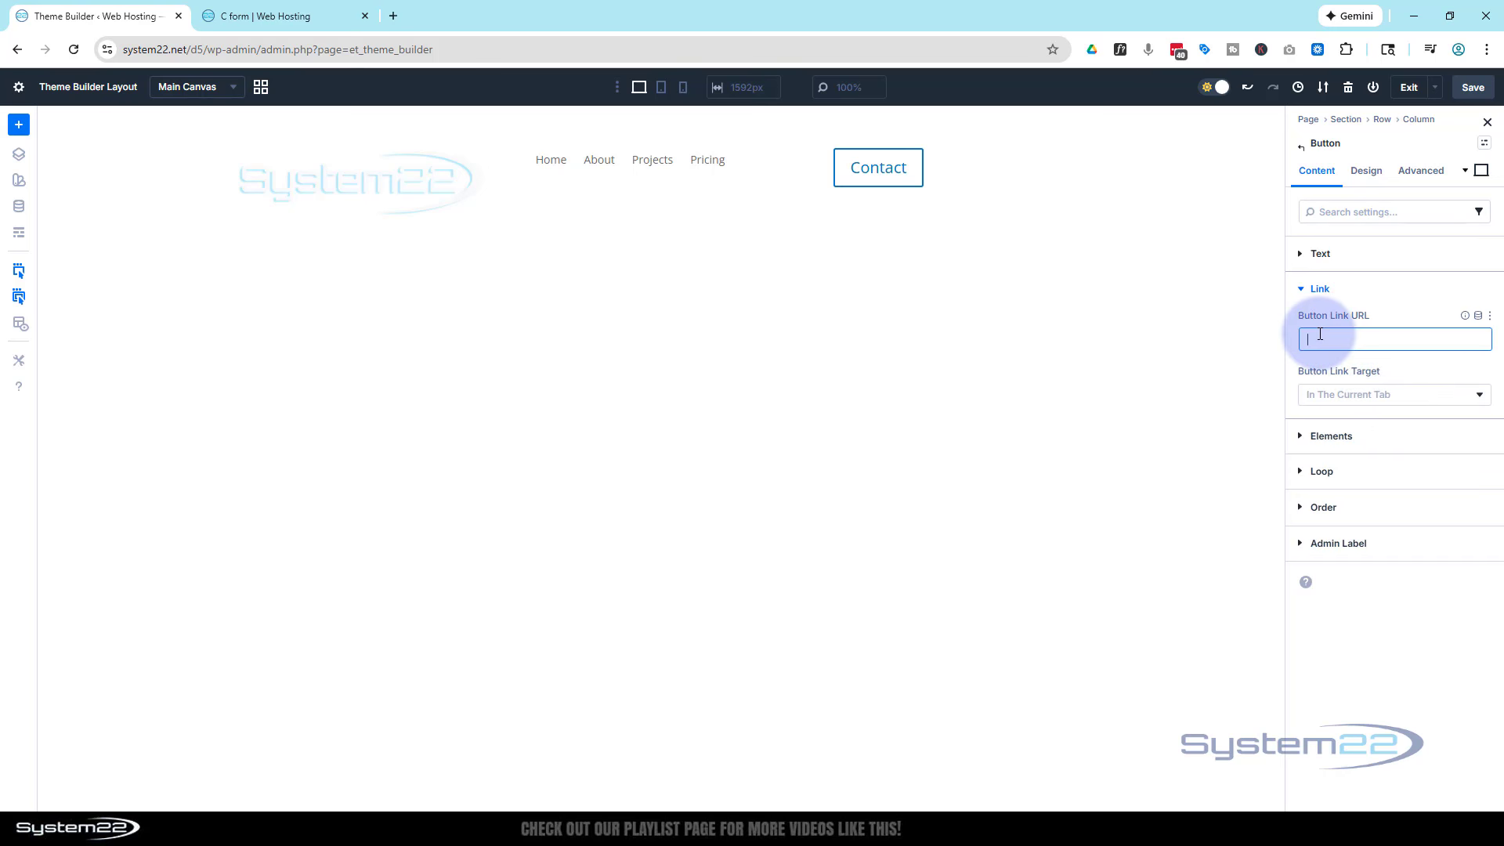
text(#)
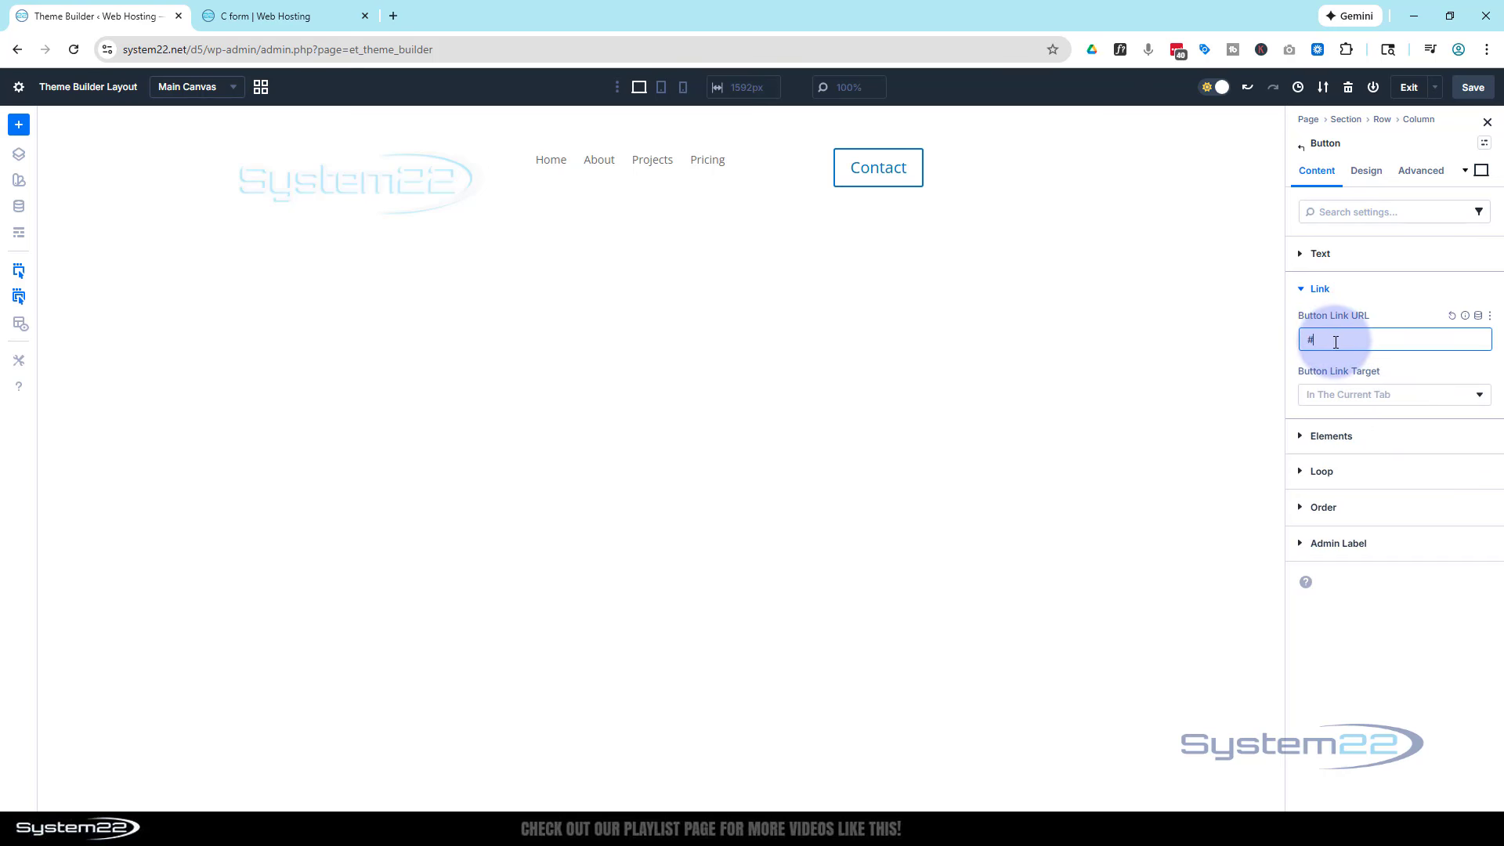
click(1378, 304)
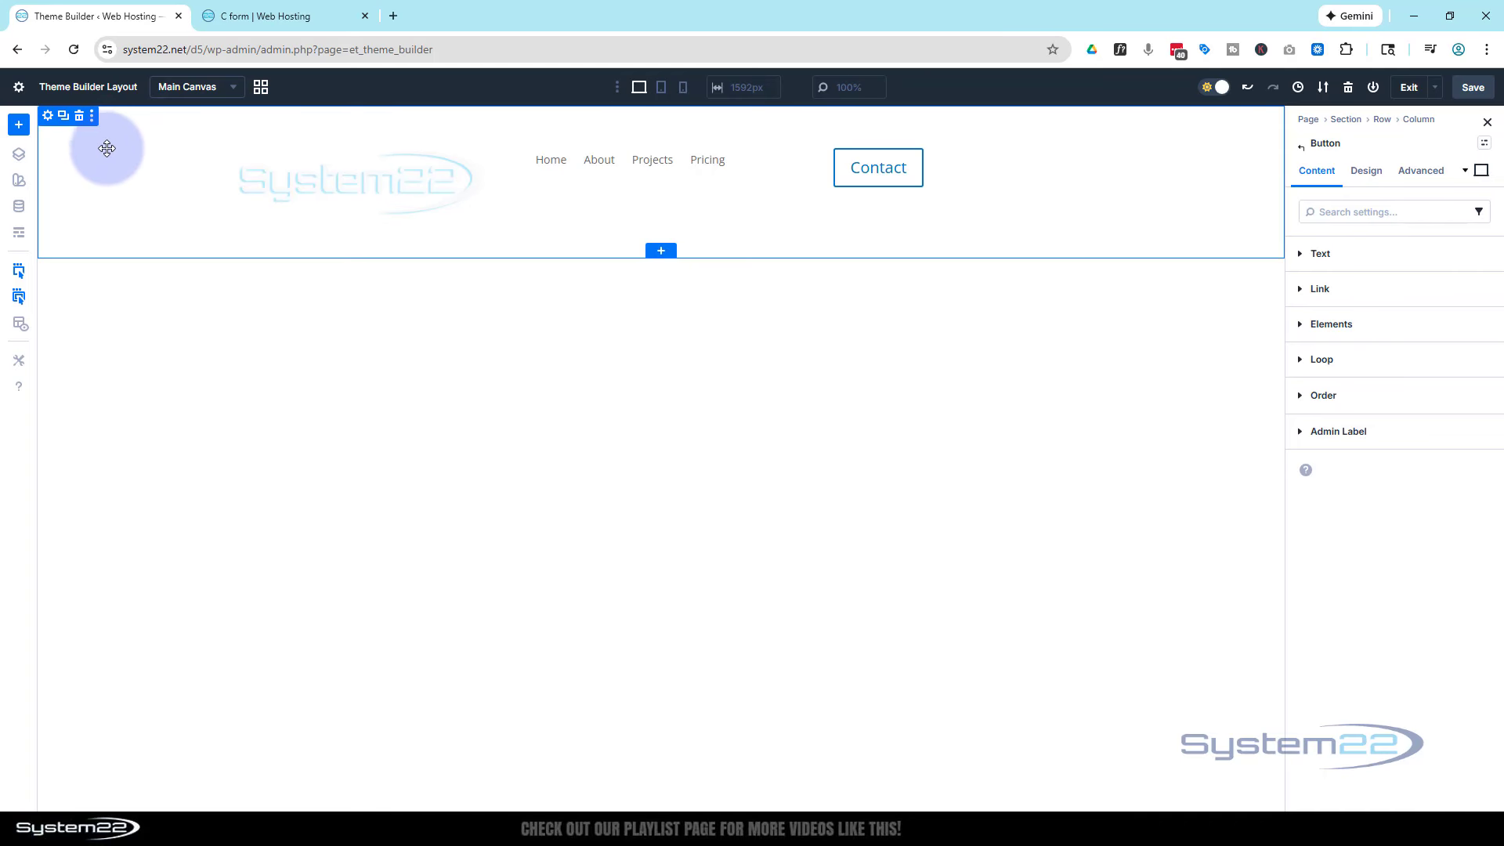
Set the header section's background color to black (000000)
click(47, 117)
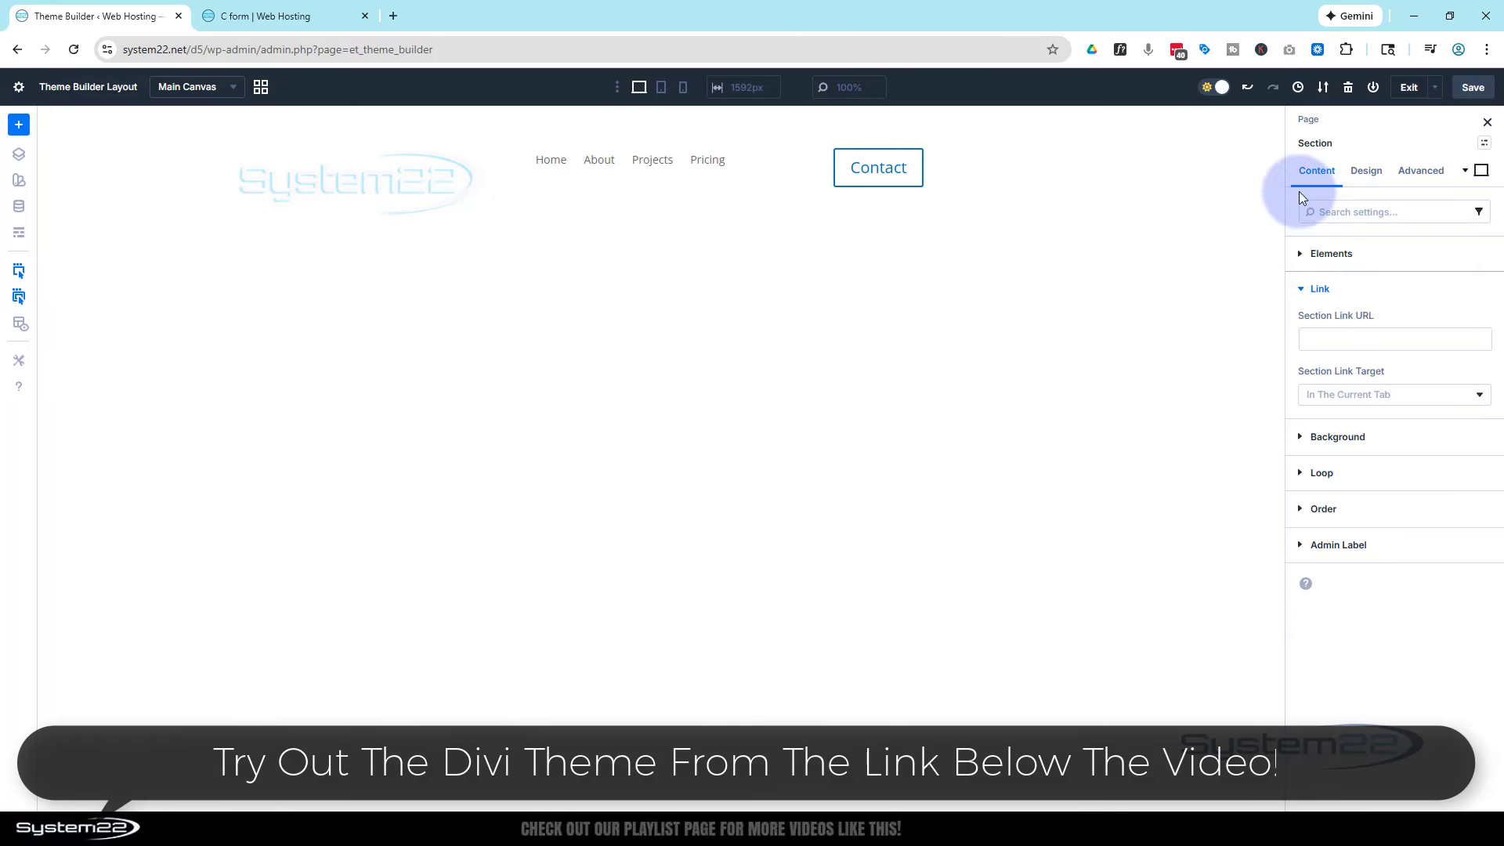
click(1324, 434)
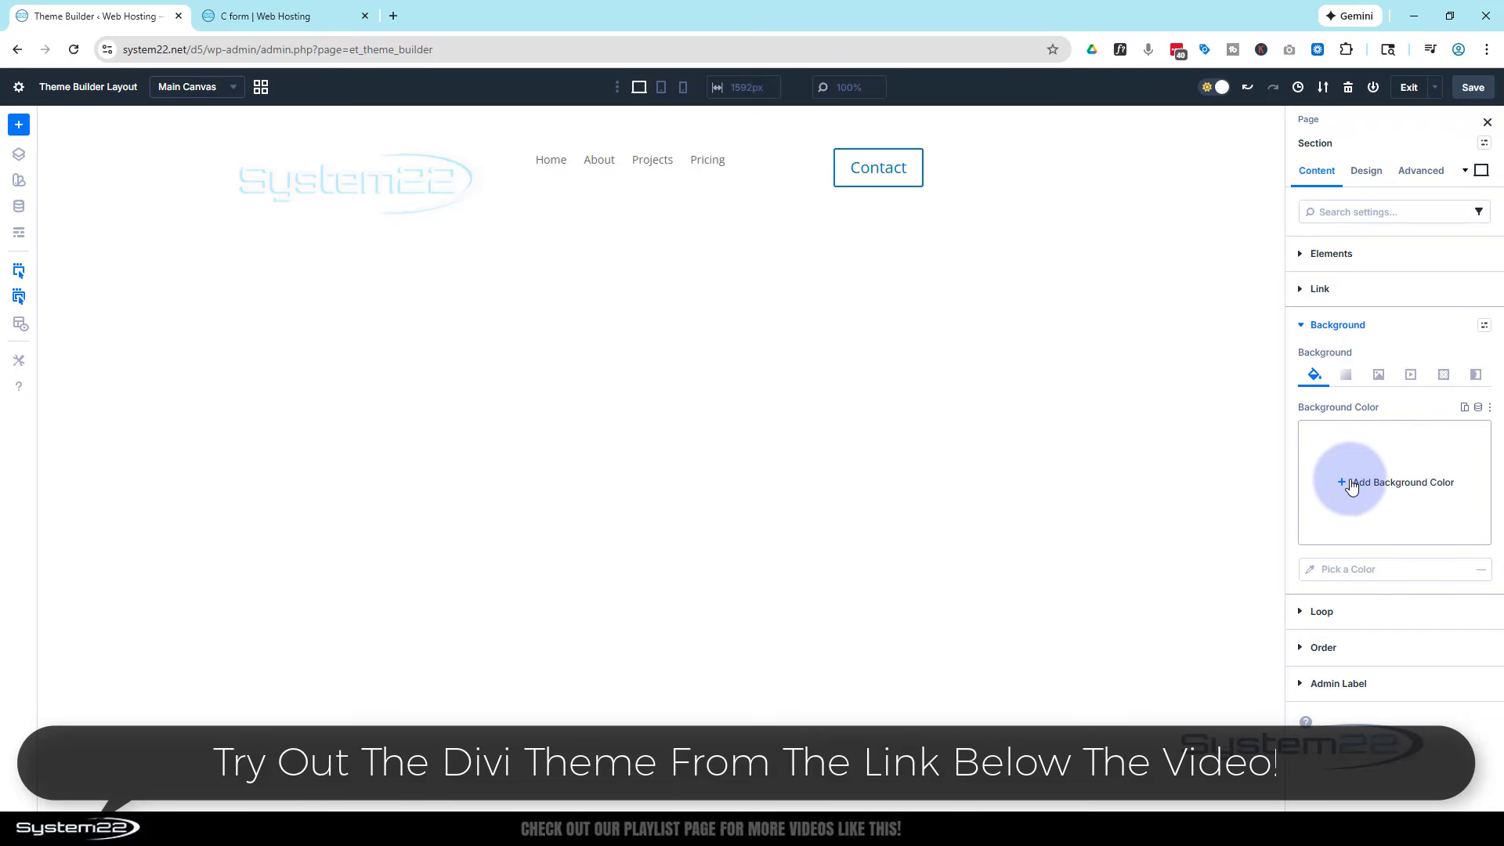
click(1350, 486)
drag(1158, 527, 1081, 553)
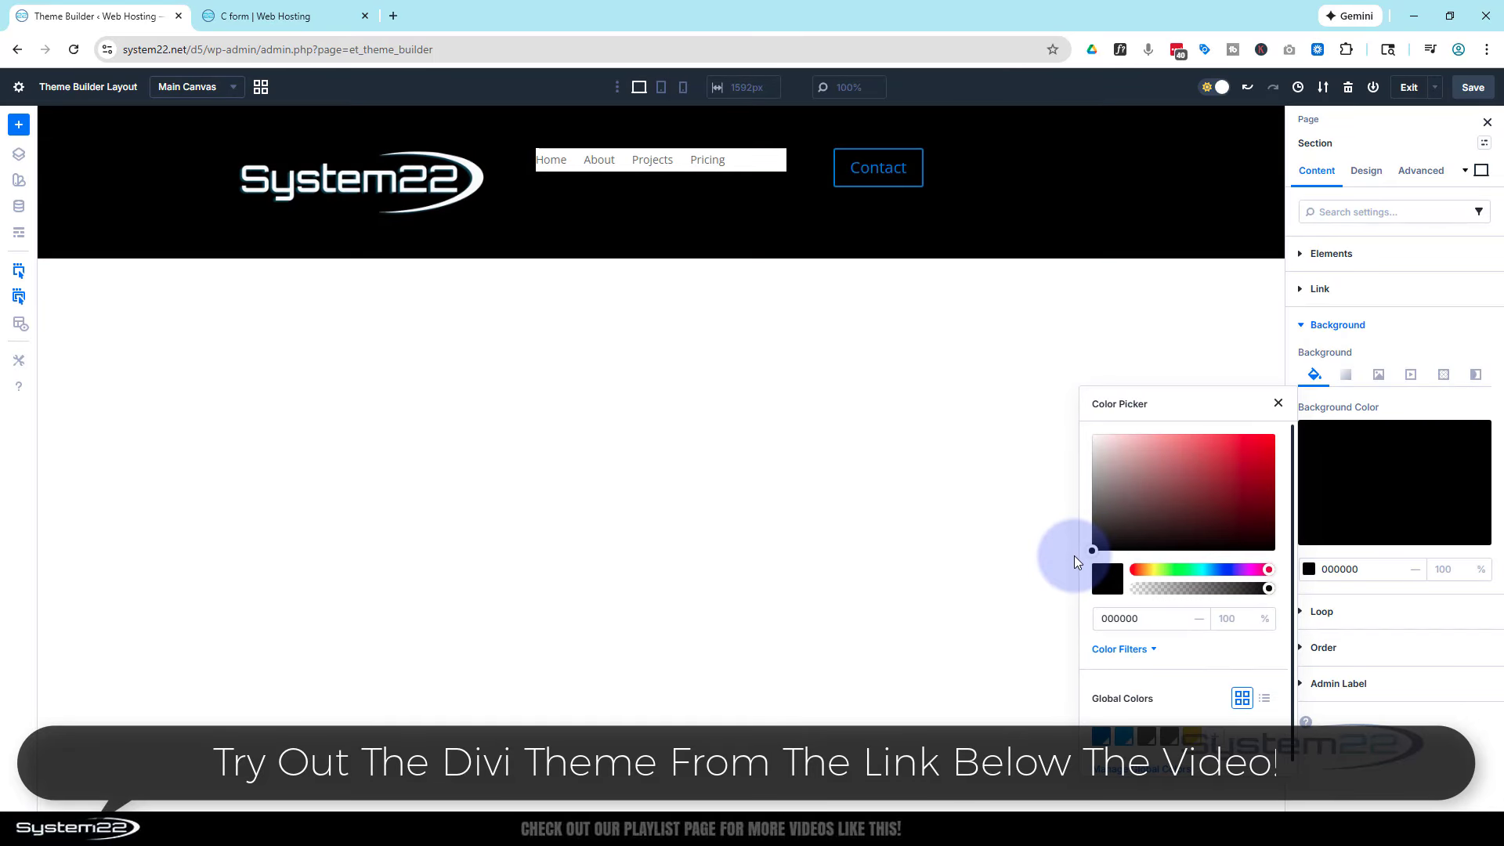
click(1394, 460)
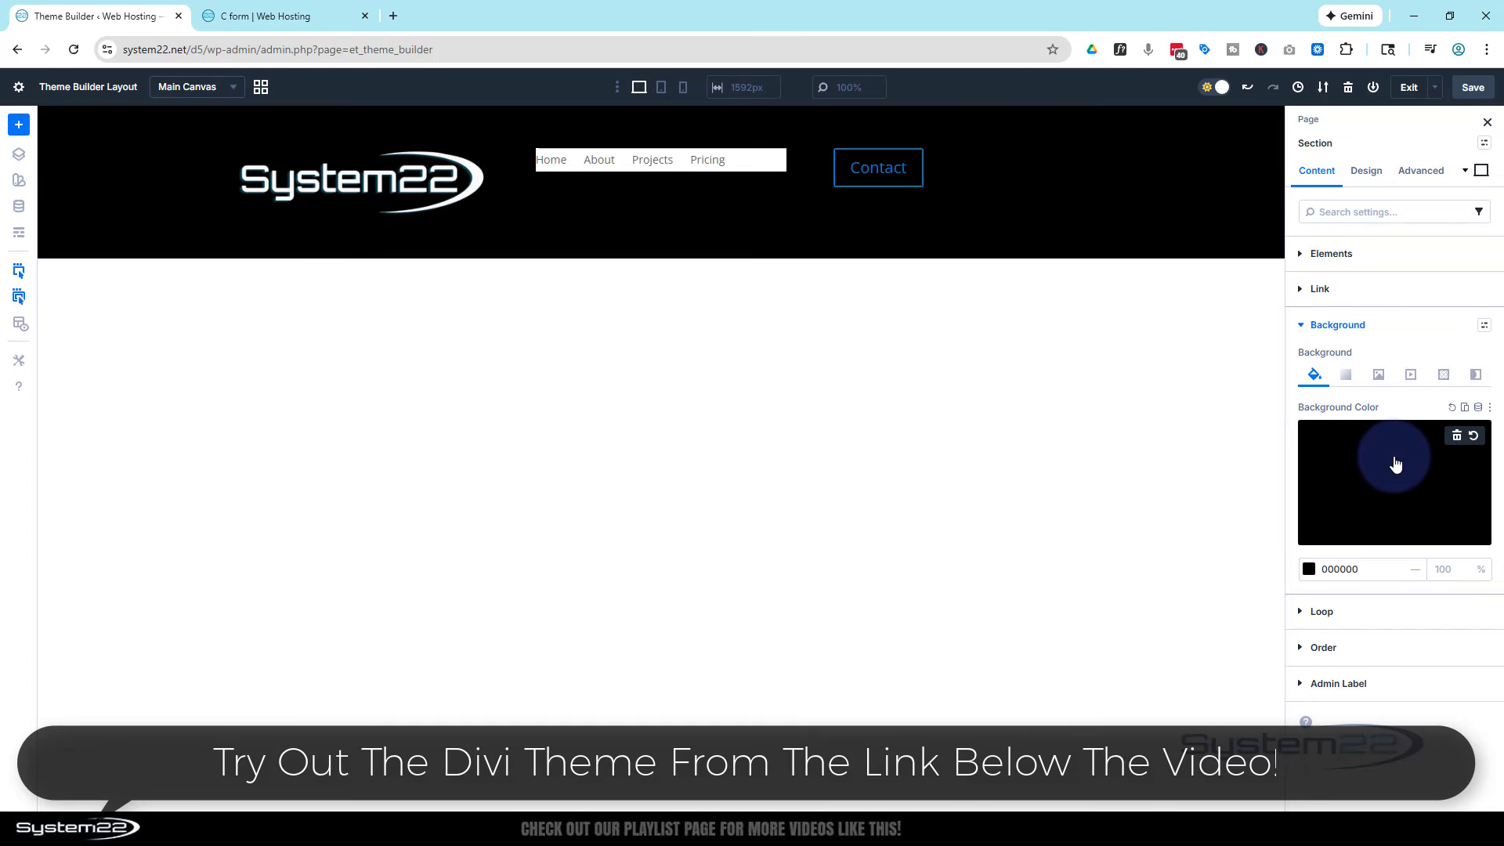
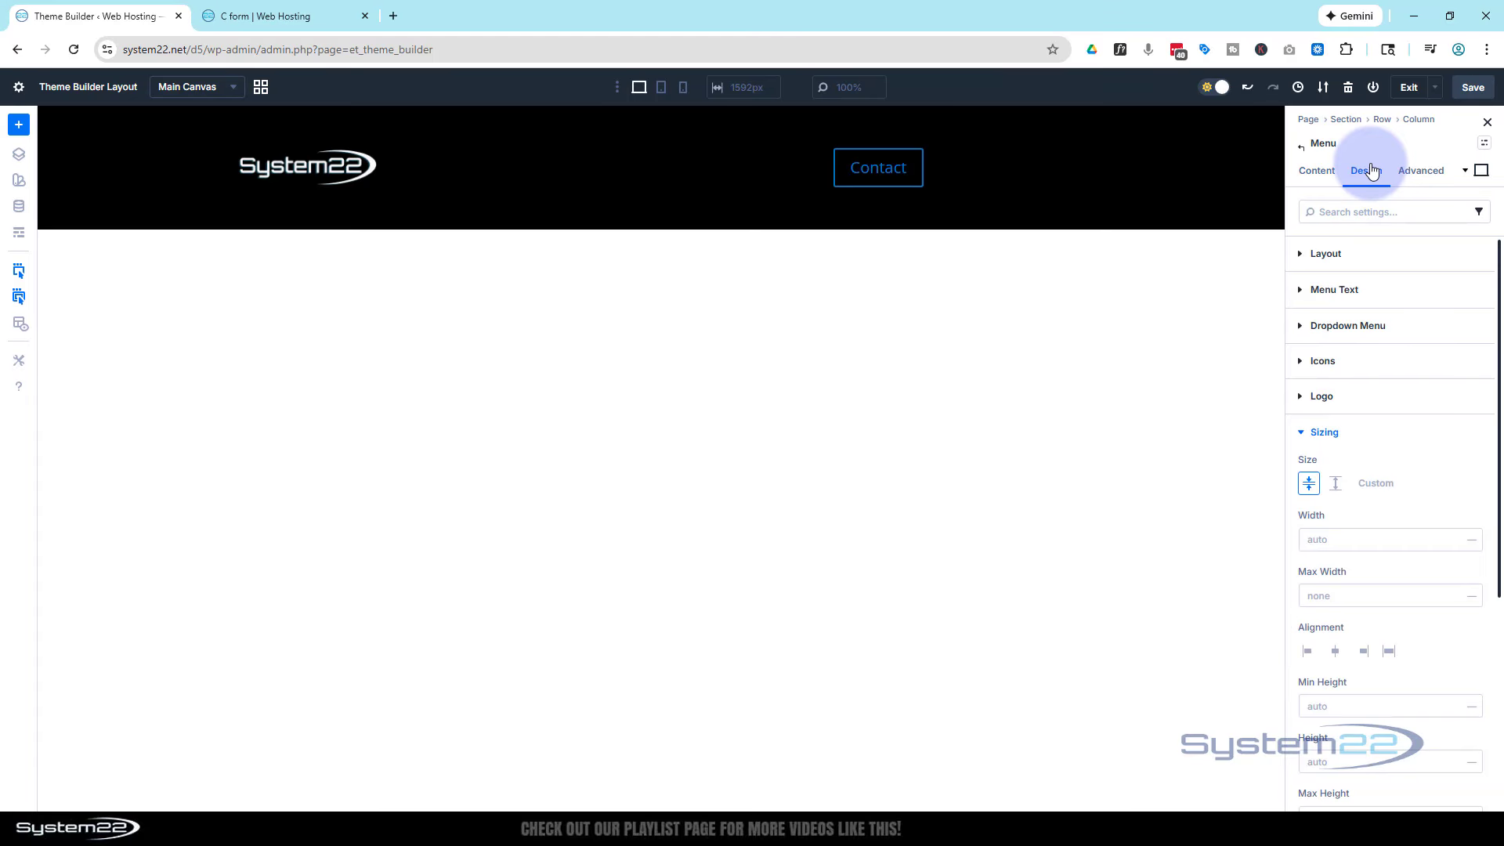
Set the Menu module's active link color and menu text color to white (FFFFFF)
click(1301, 294)
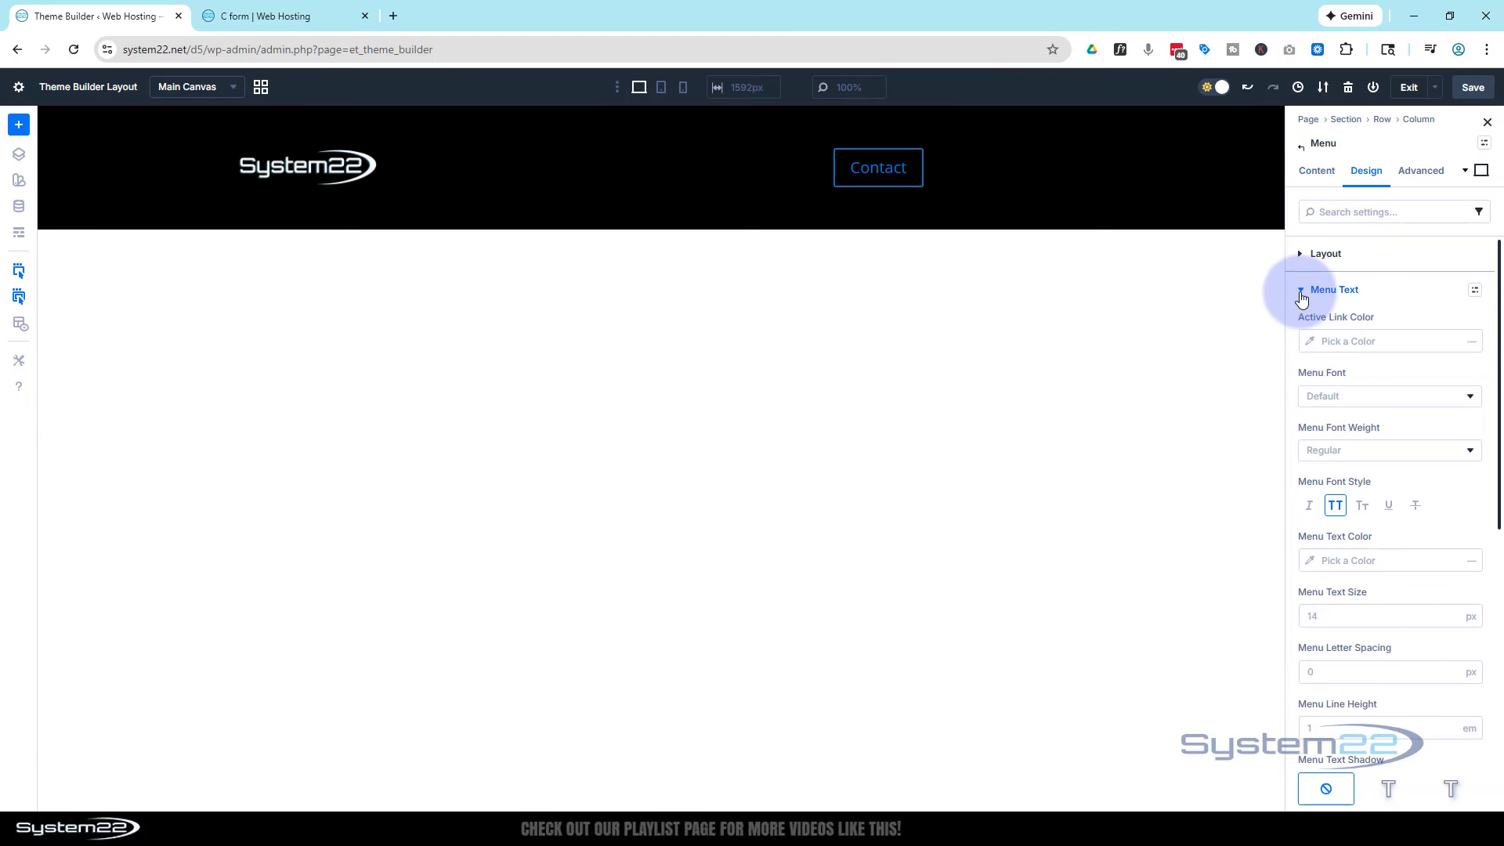
click(1308, 345)
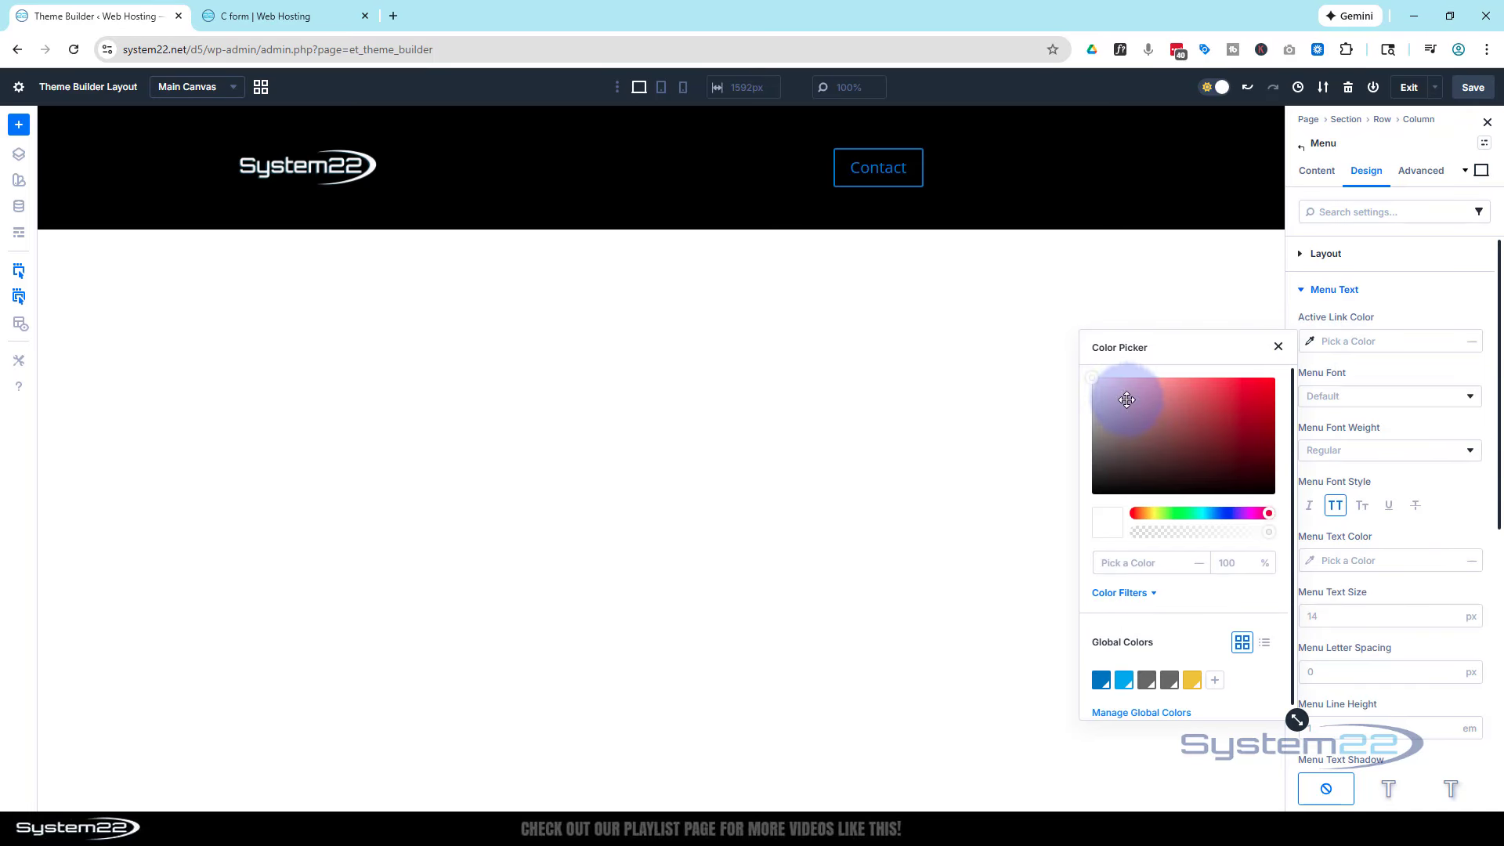
drag(1126, 400, 1062, 365)
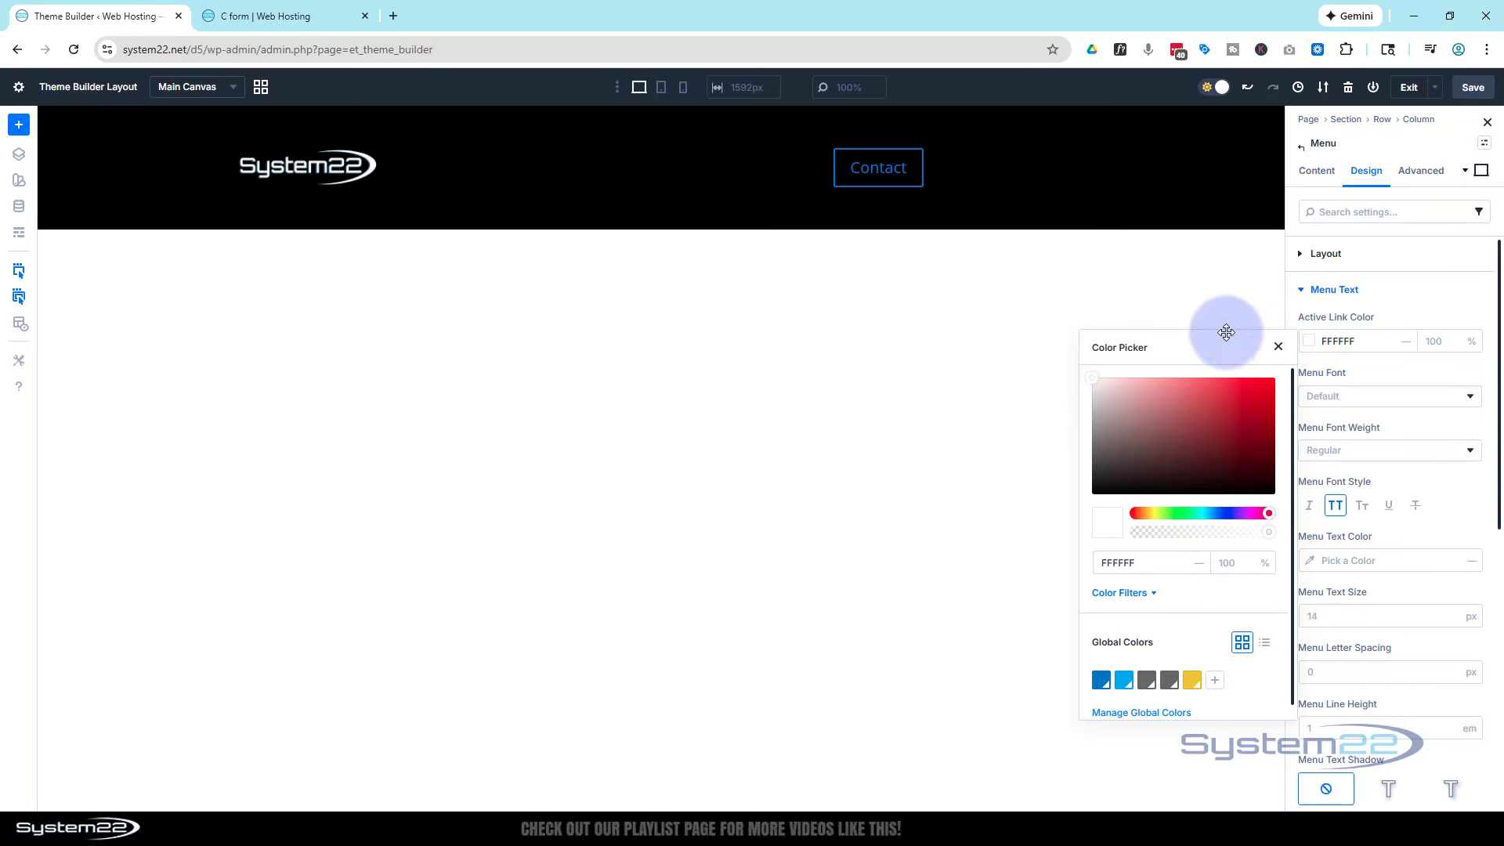
click(1408, 300)
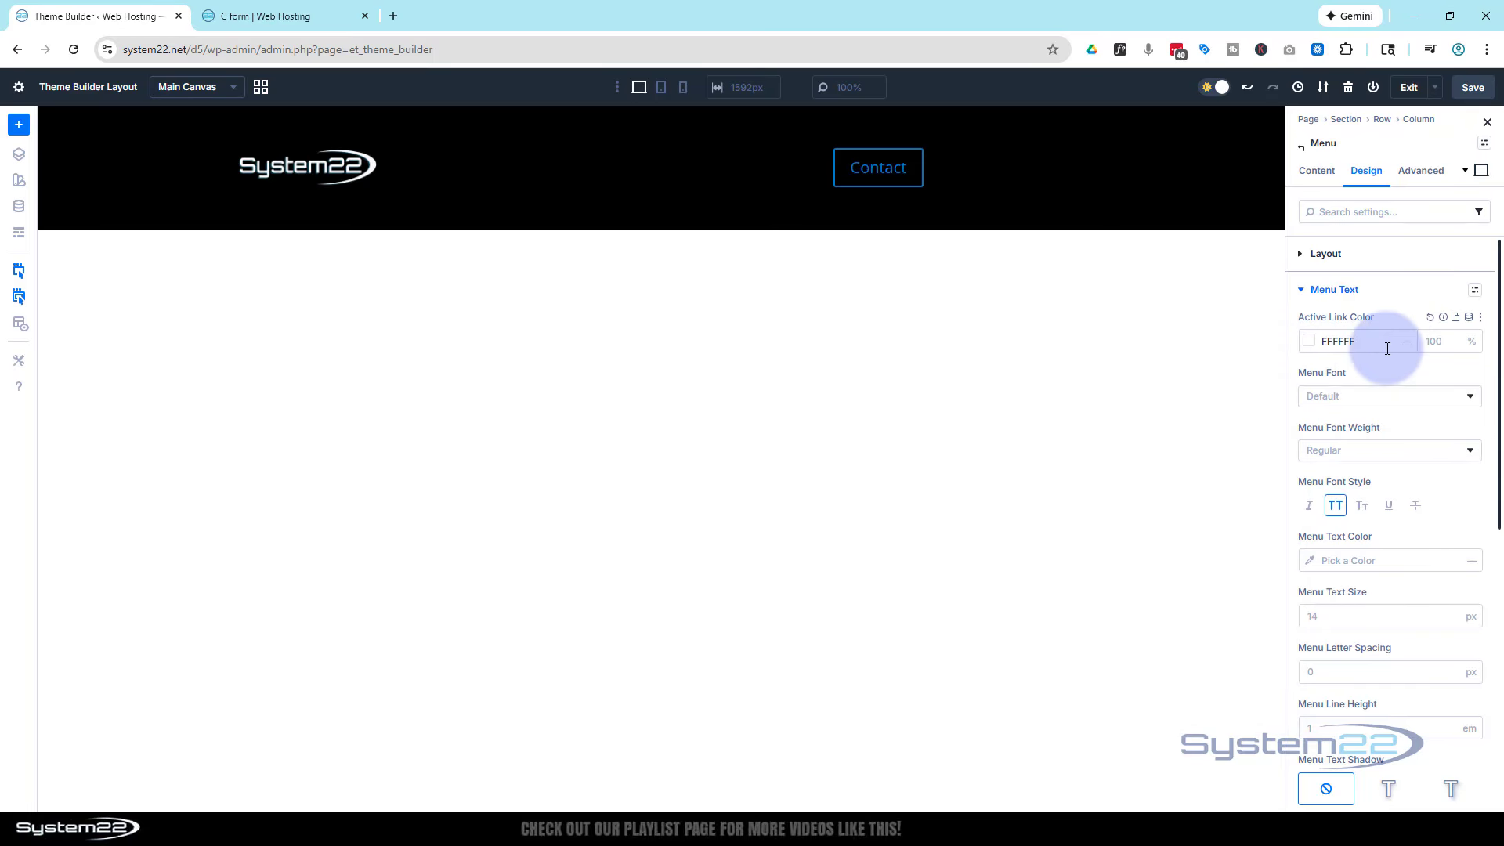
click(1314, 559)
drag(1171, 483, 1072, 424)
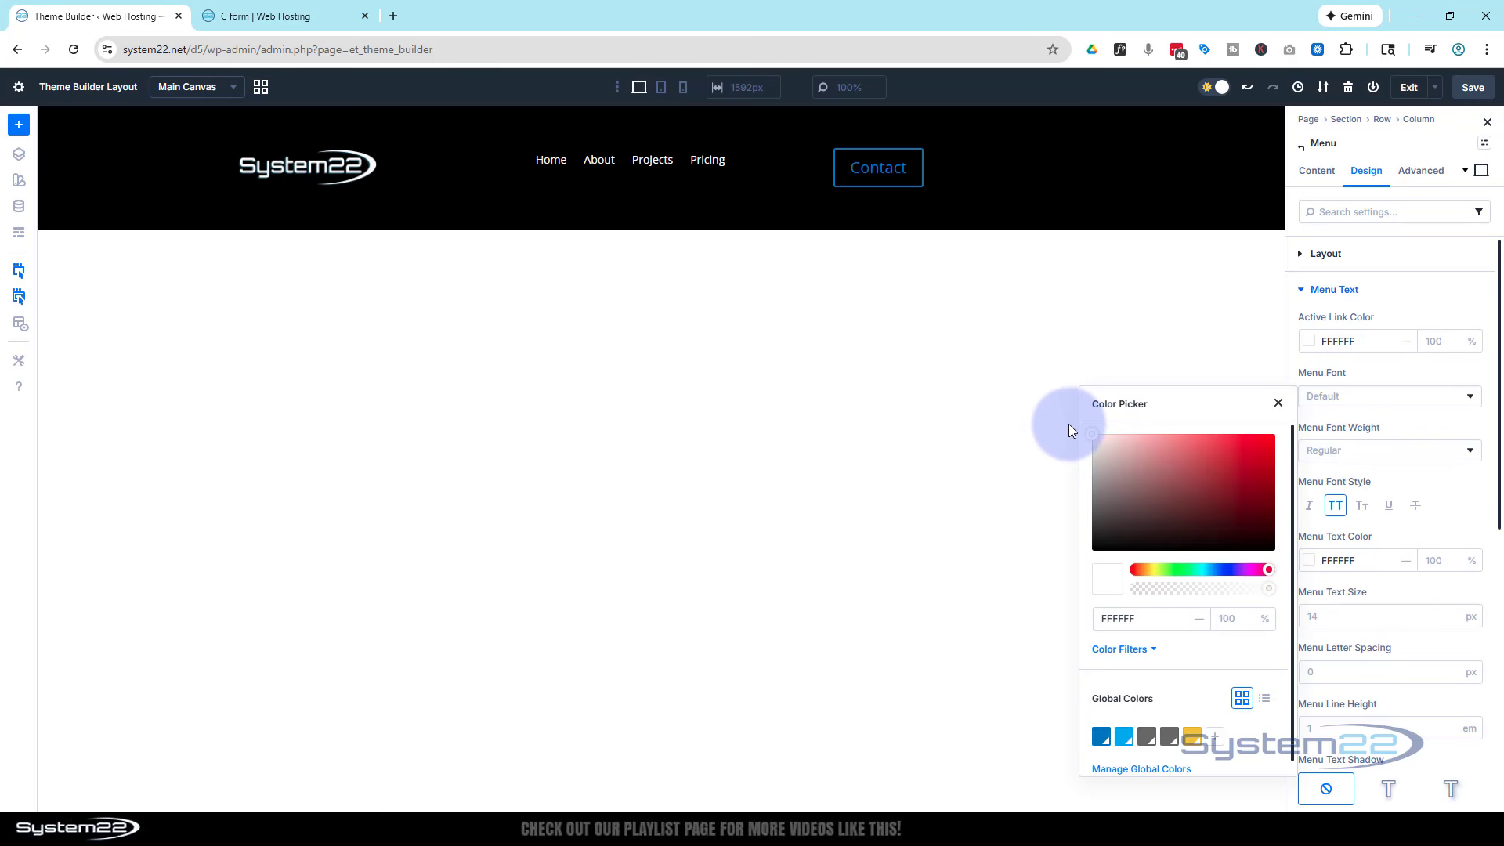
click(1398, 464)
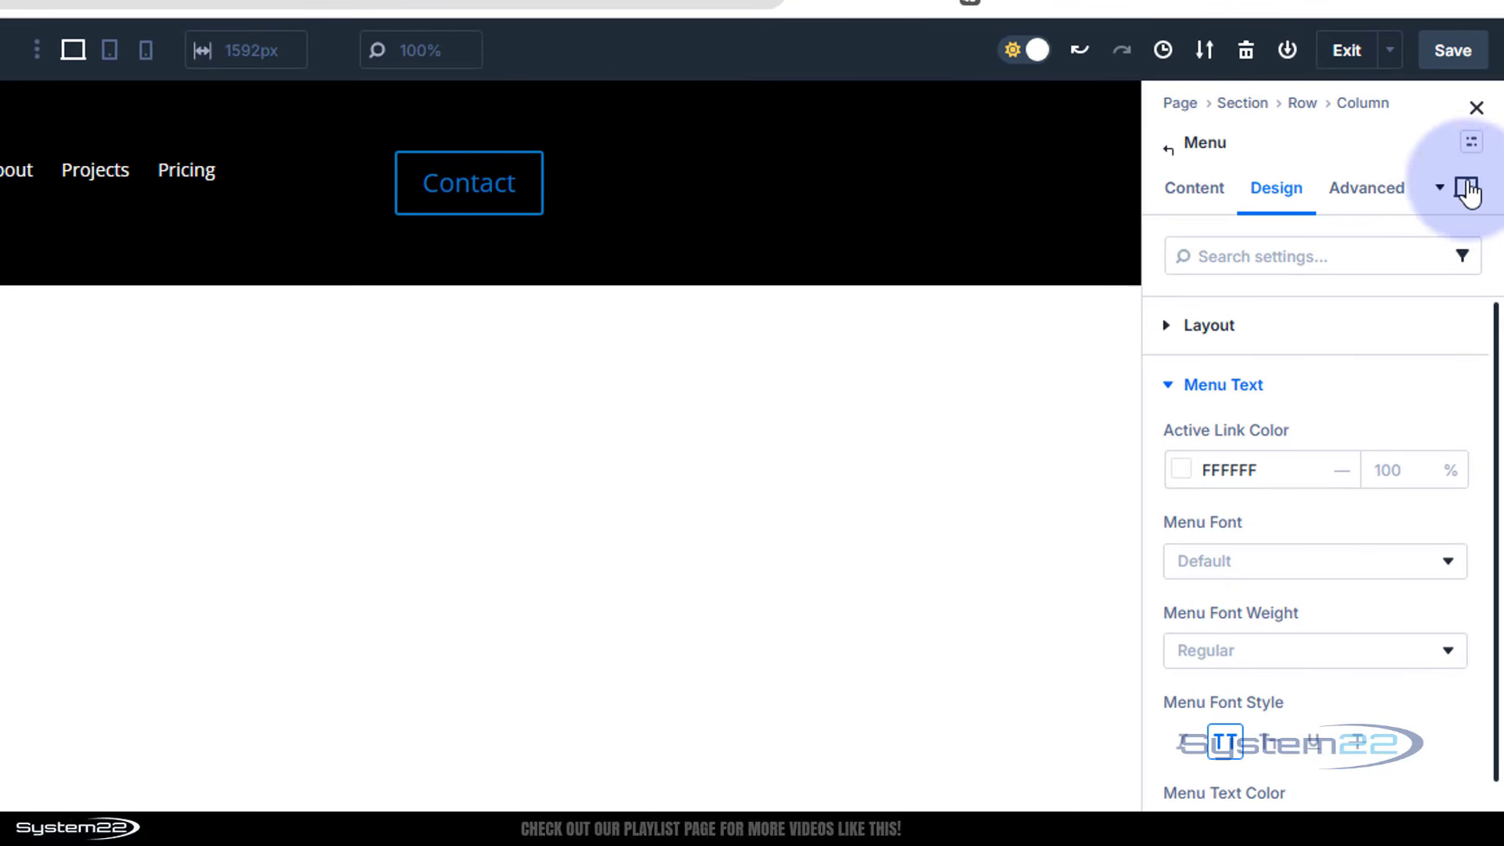
Set the menu text color for the Hover state to the global Secondary Color
click(1465, 192)
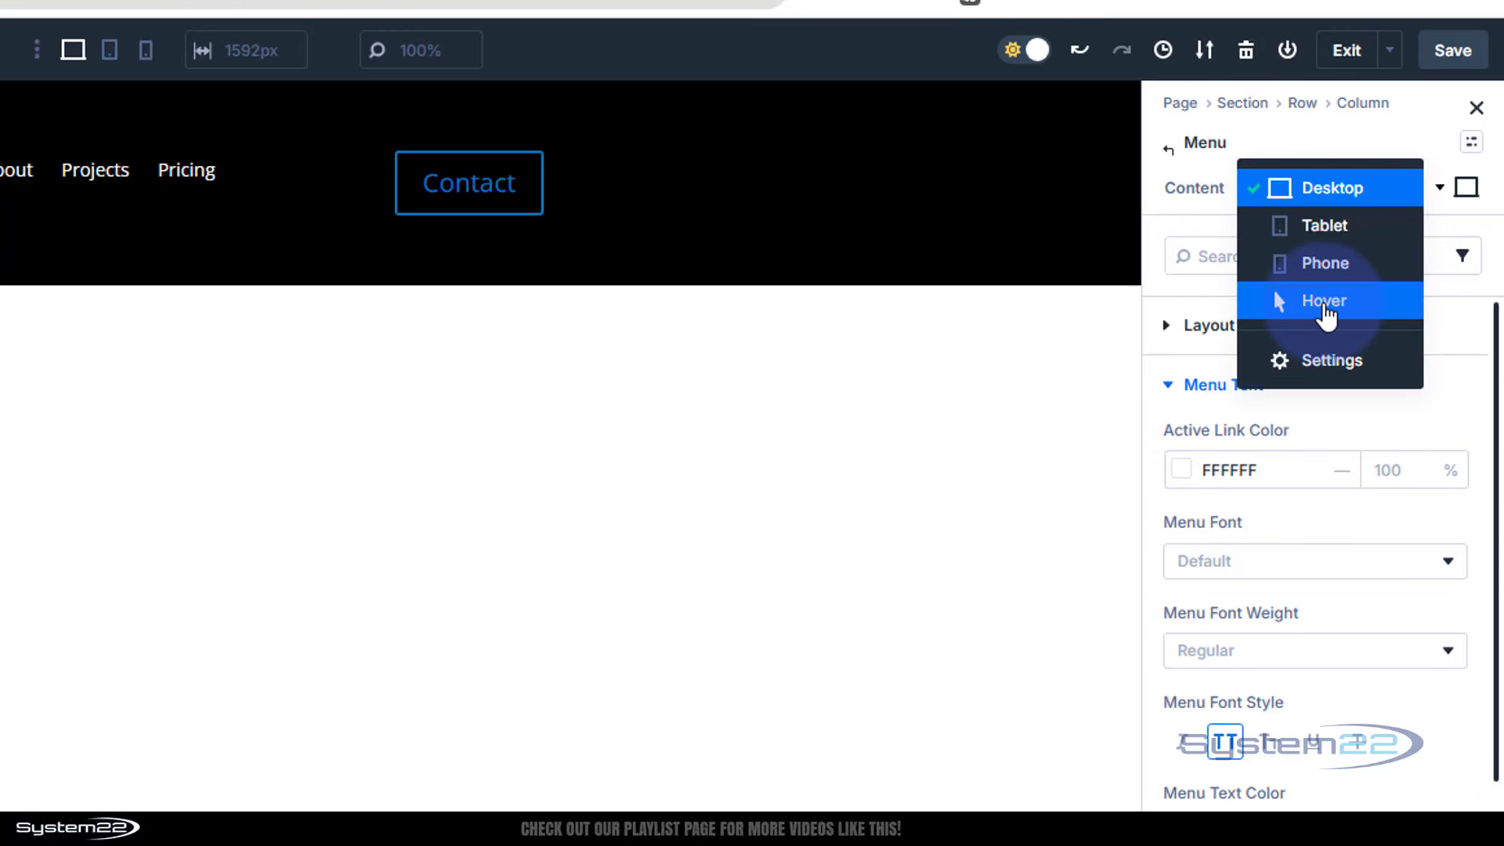
click(1363, 312)
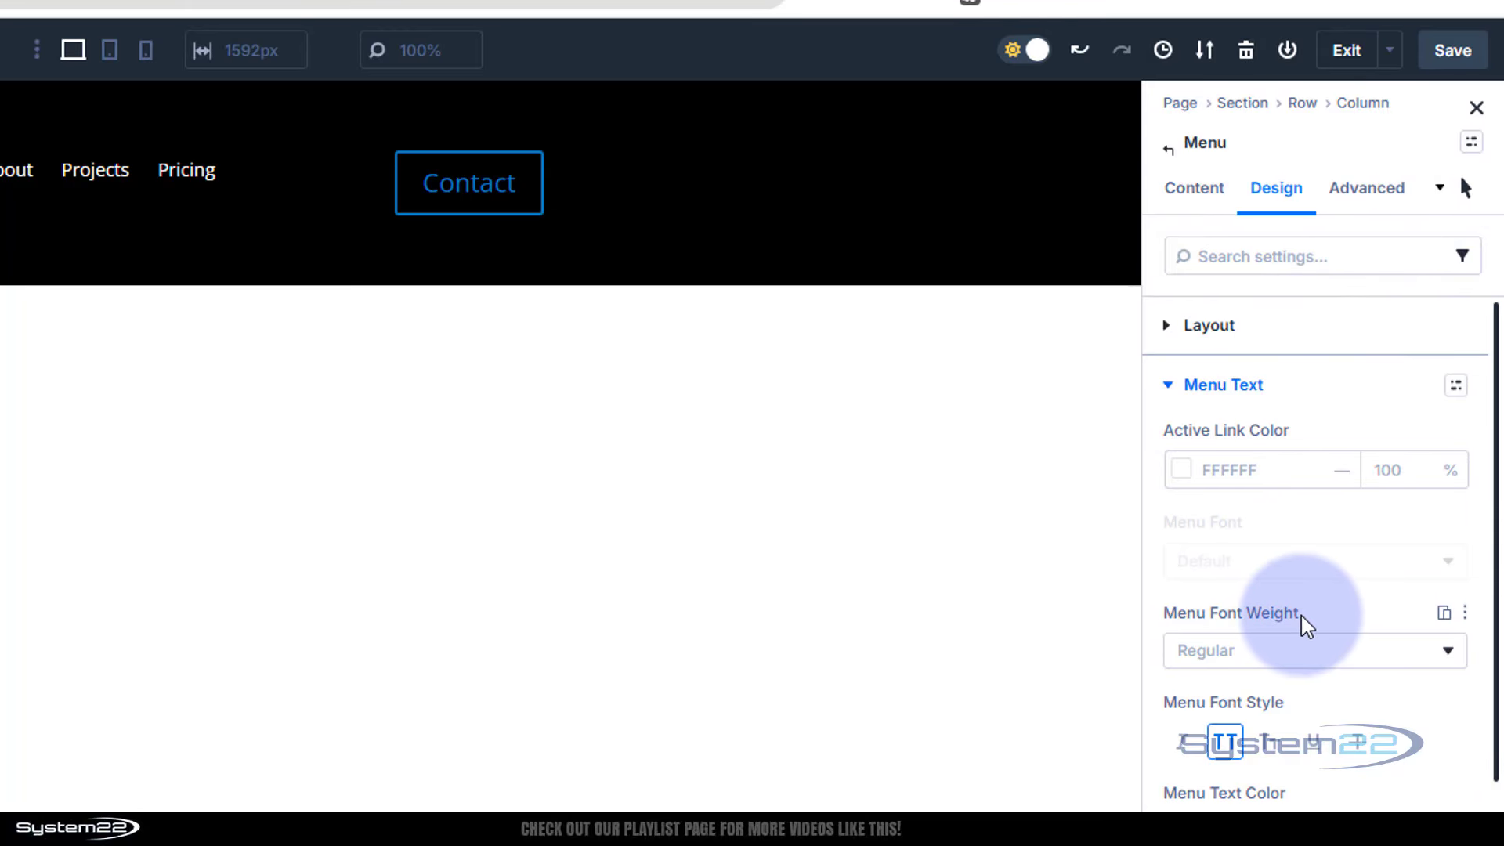
scroll(1302, 624, down, 3)
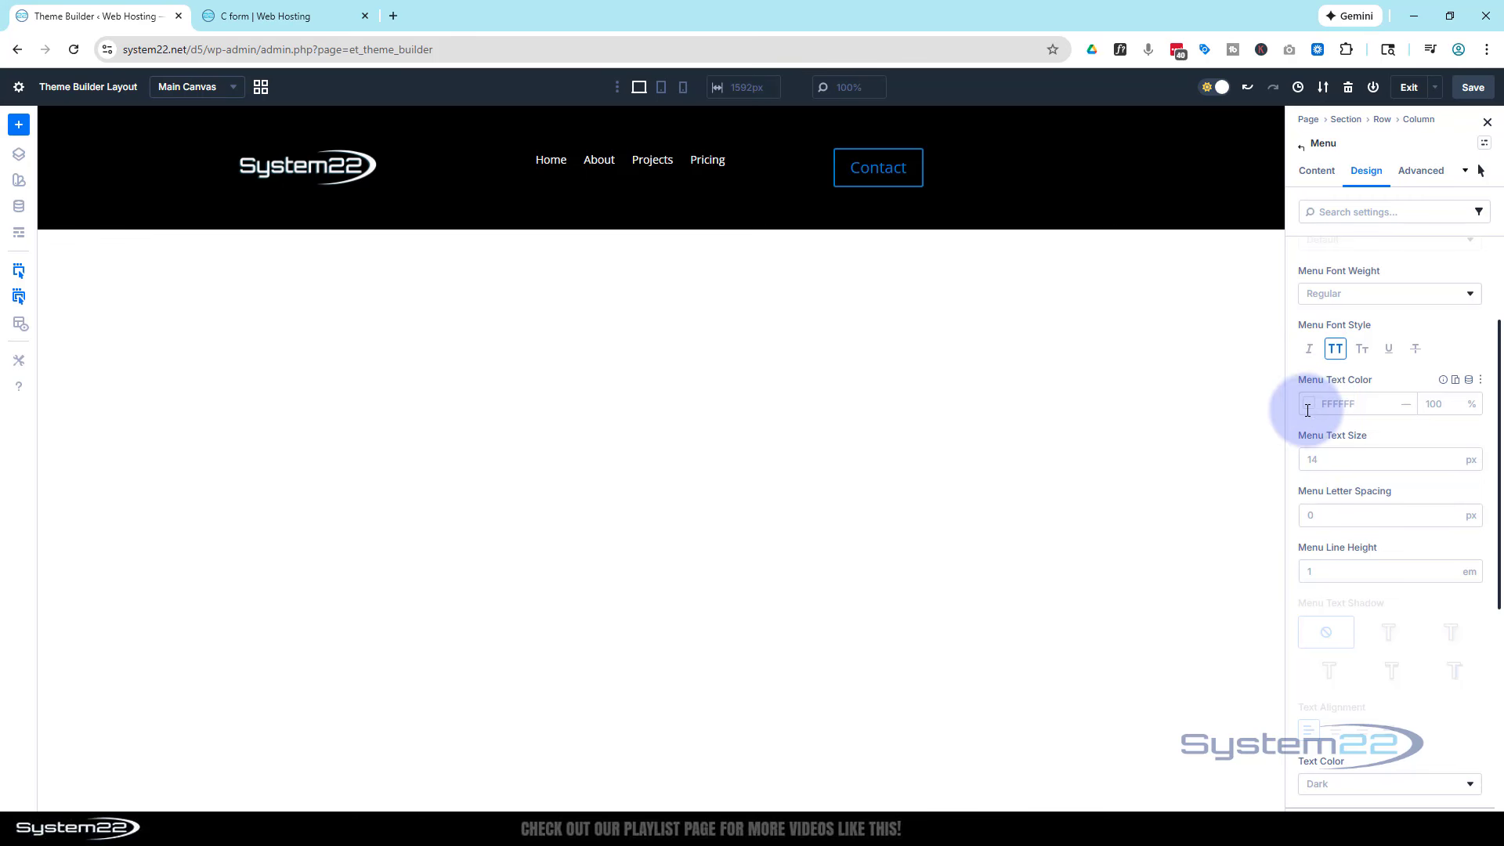
click(1302, 419)
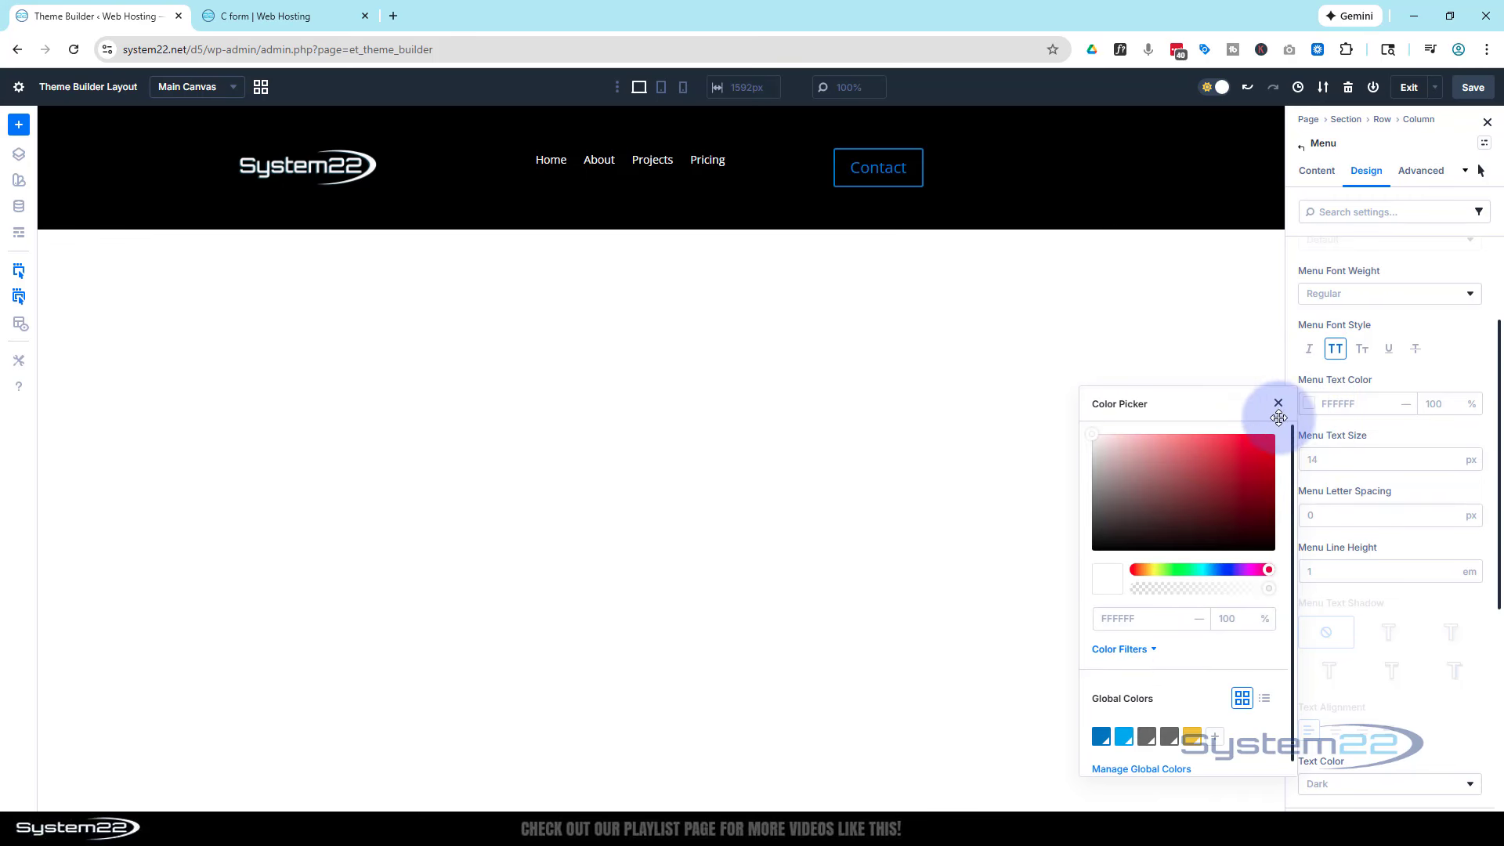
click(1124, 736)
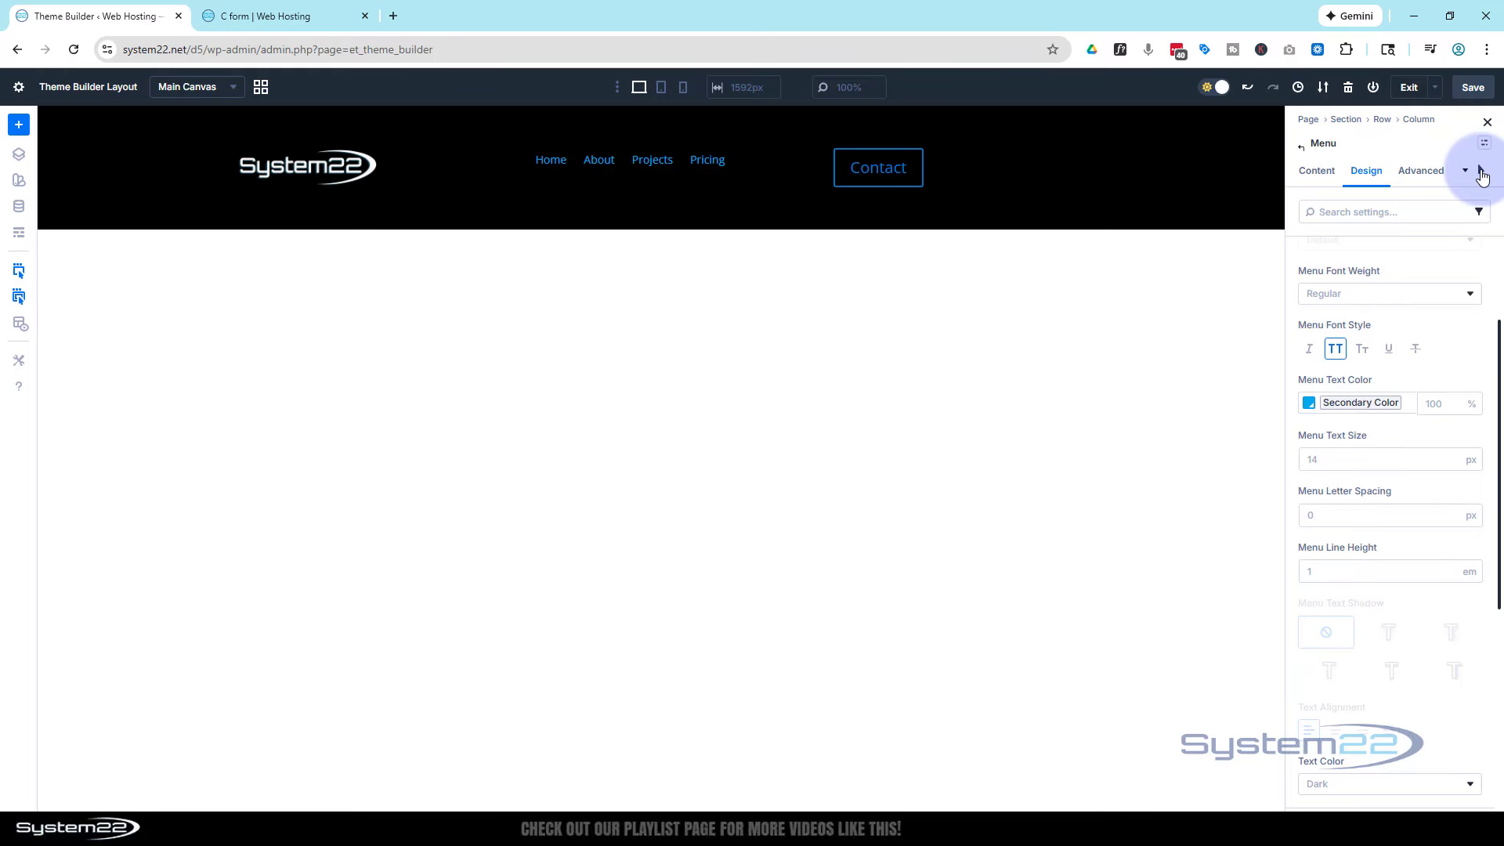
Return the Menu module's settings to the Desktop state and center the menu text alignment
click(1479, 170)
click(1400, 124)
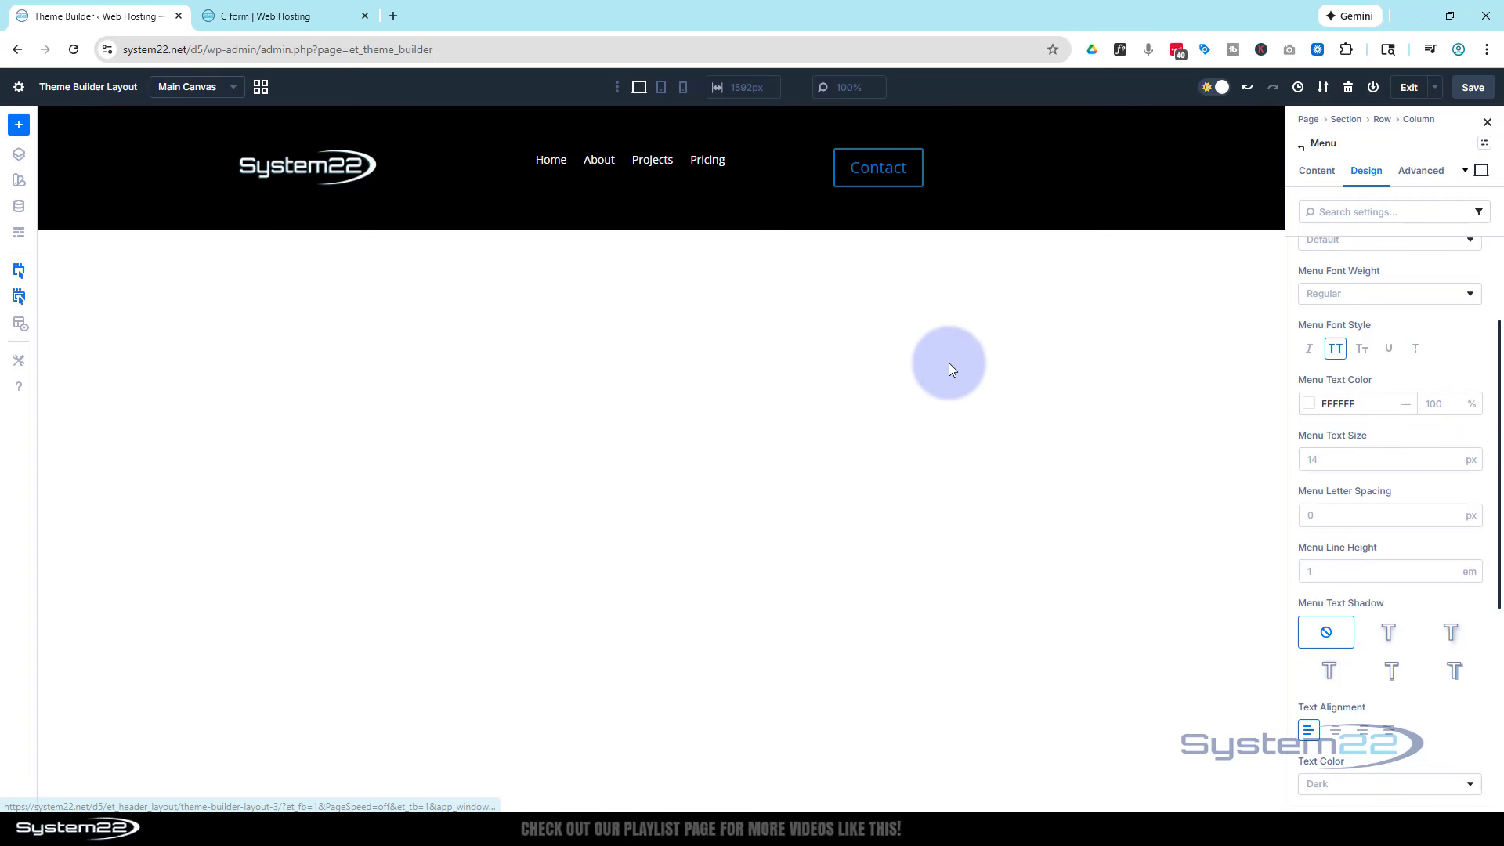
scroll(1410, 431, down, 4)
click(1336, 419)
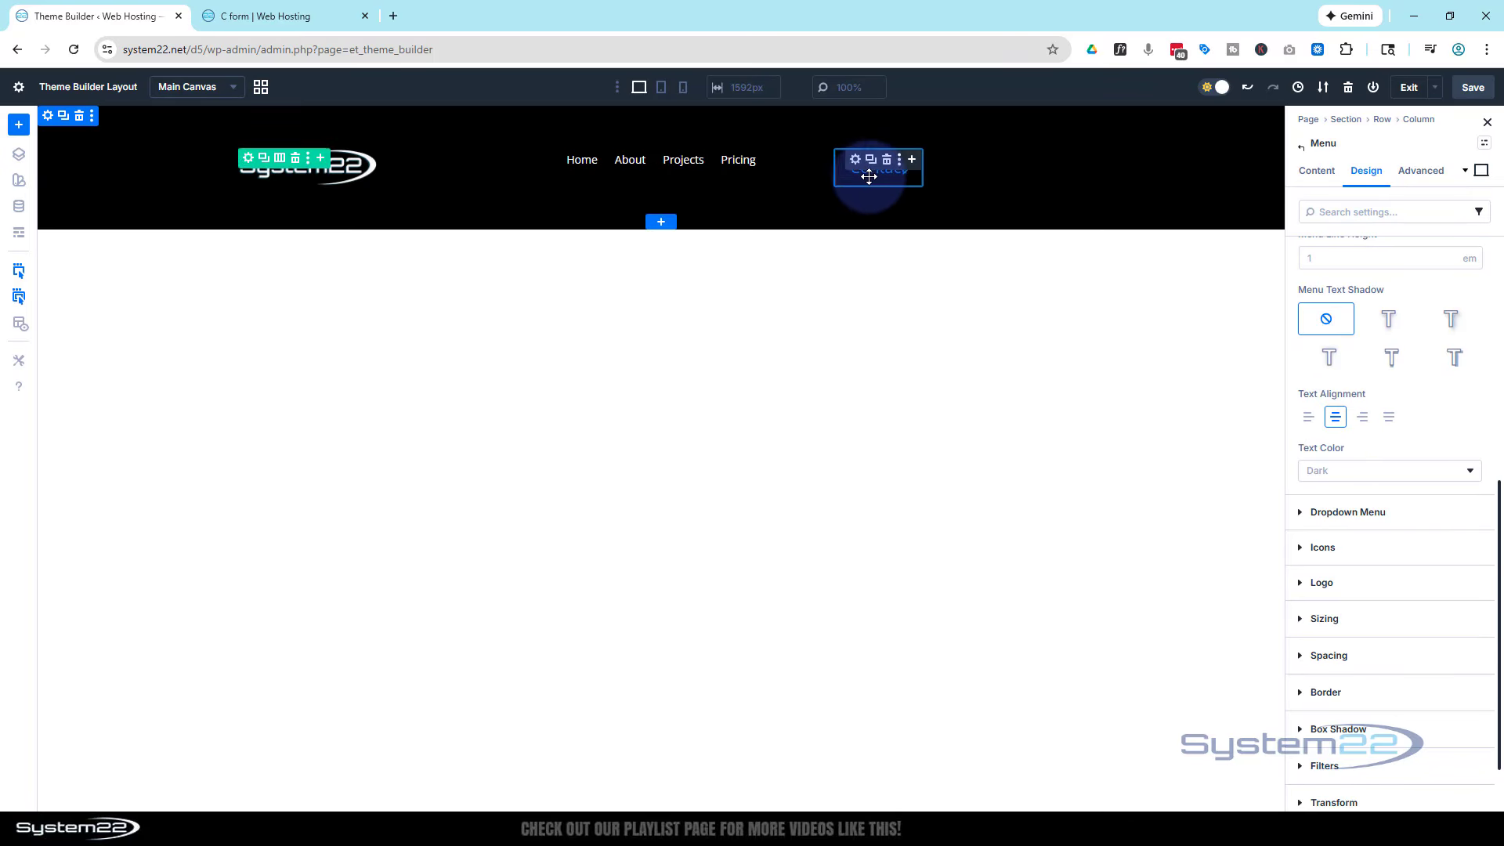
Enable custom button styles in the Contact button's design settings
click(866, 161)
click(1325, 362)
click(1314, 411)
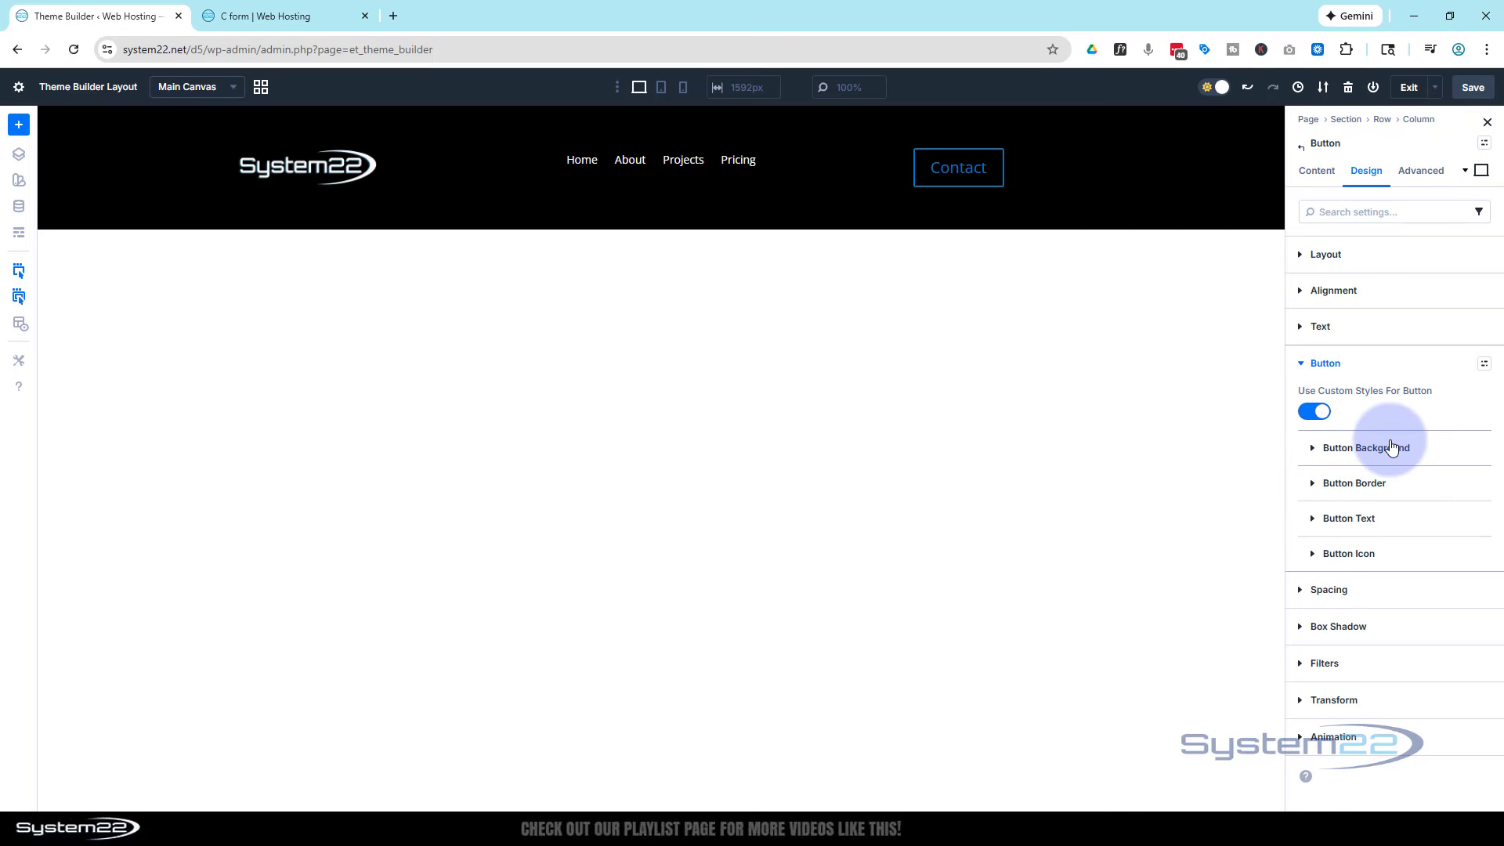
Set the Contact button's border width to 1 px and its border color to white (FFFFFF)
click(1331, 482)
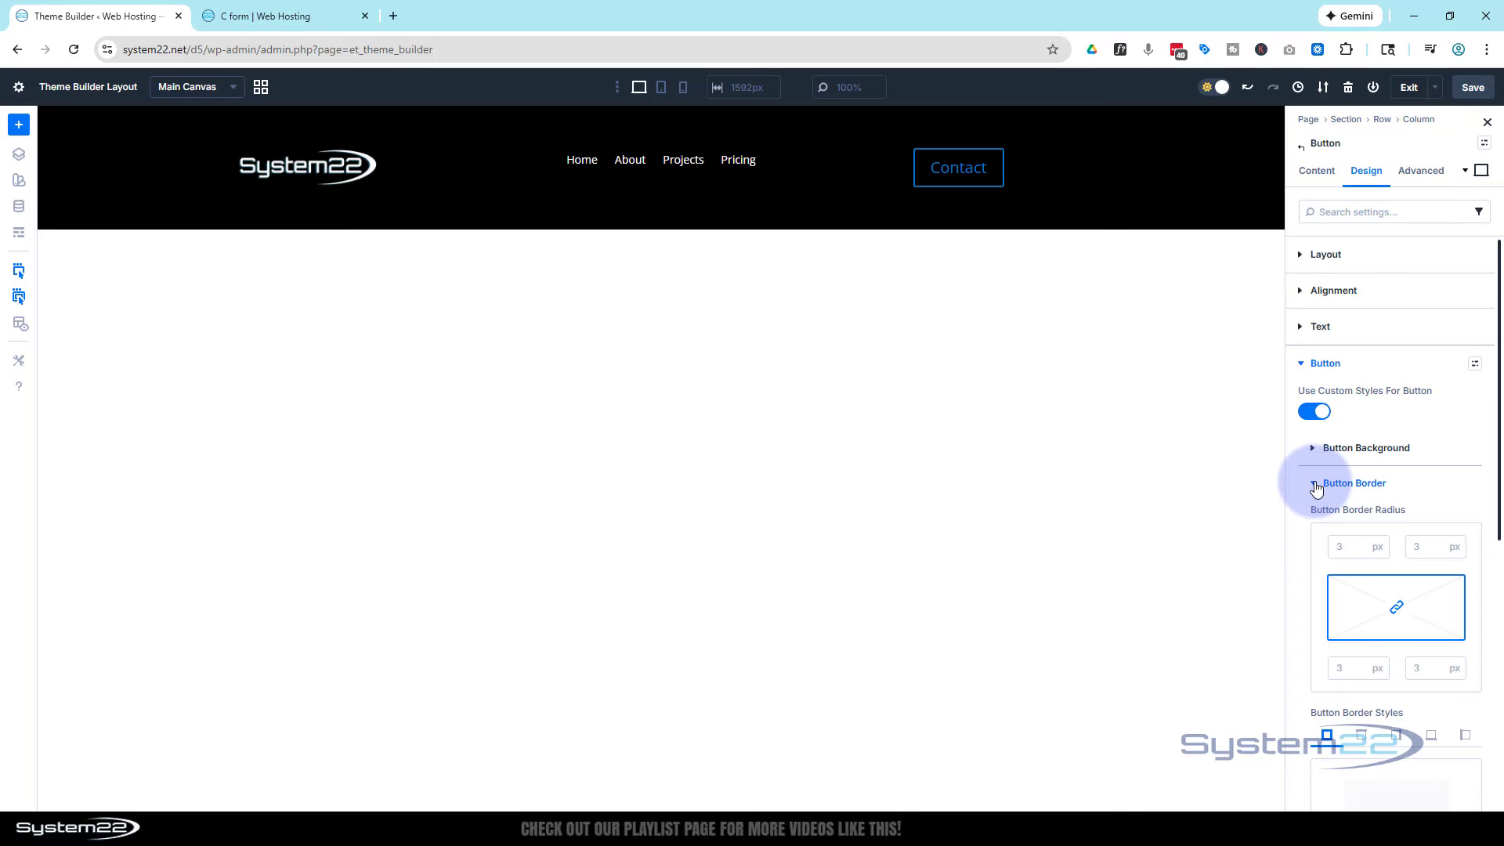
scroll(1410, 466, down, 1)
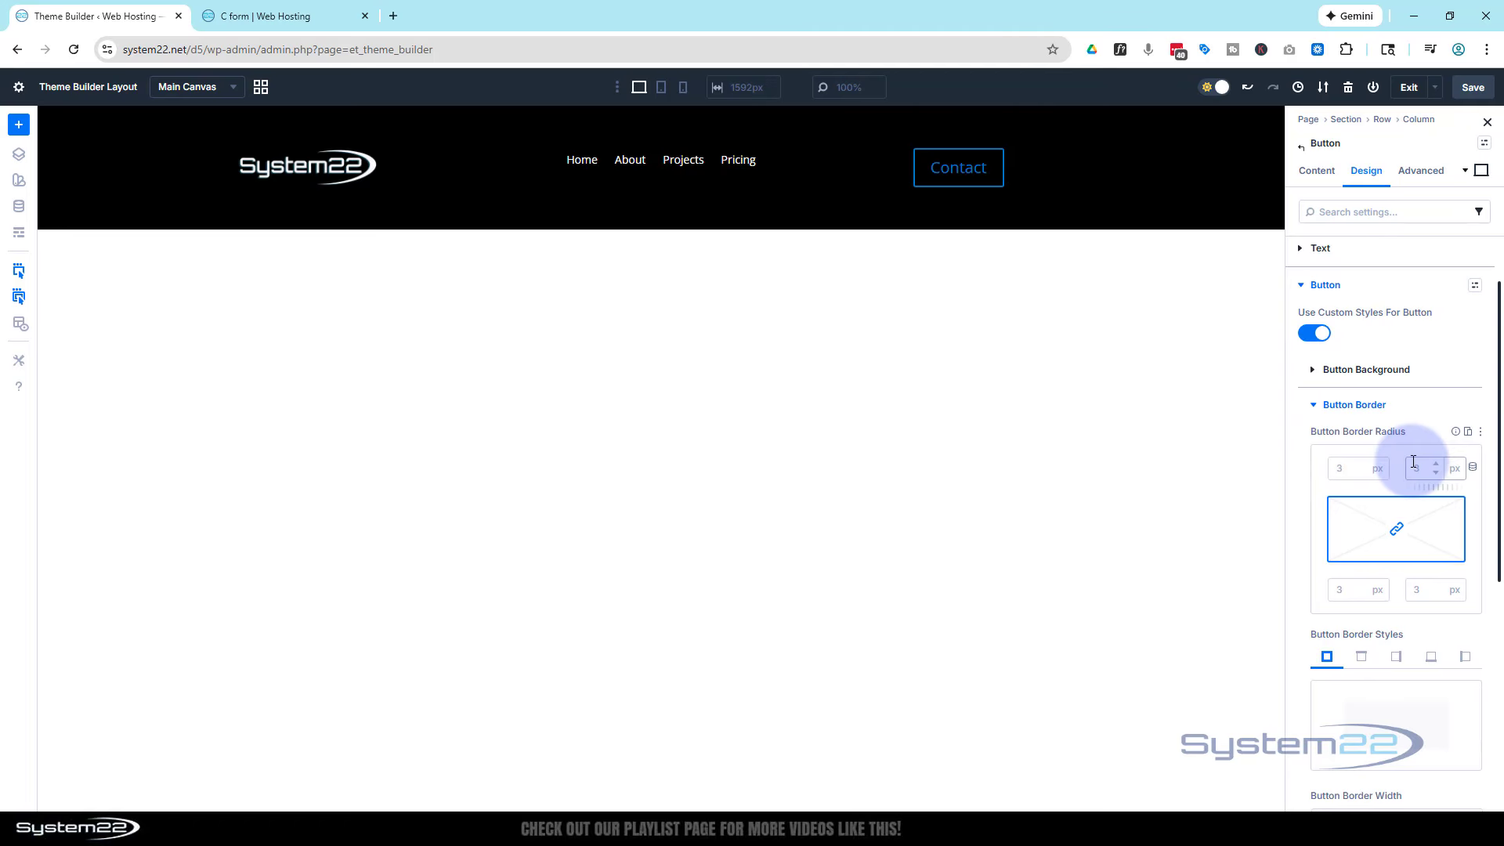
scroll(1413, 463, down, 1)
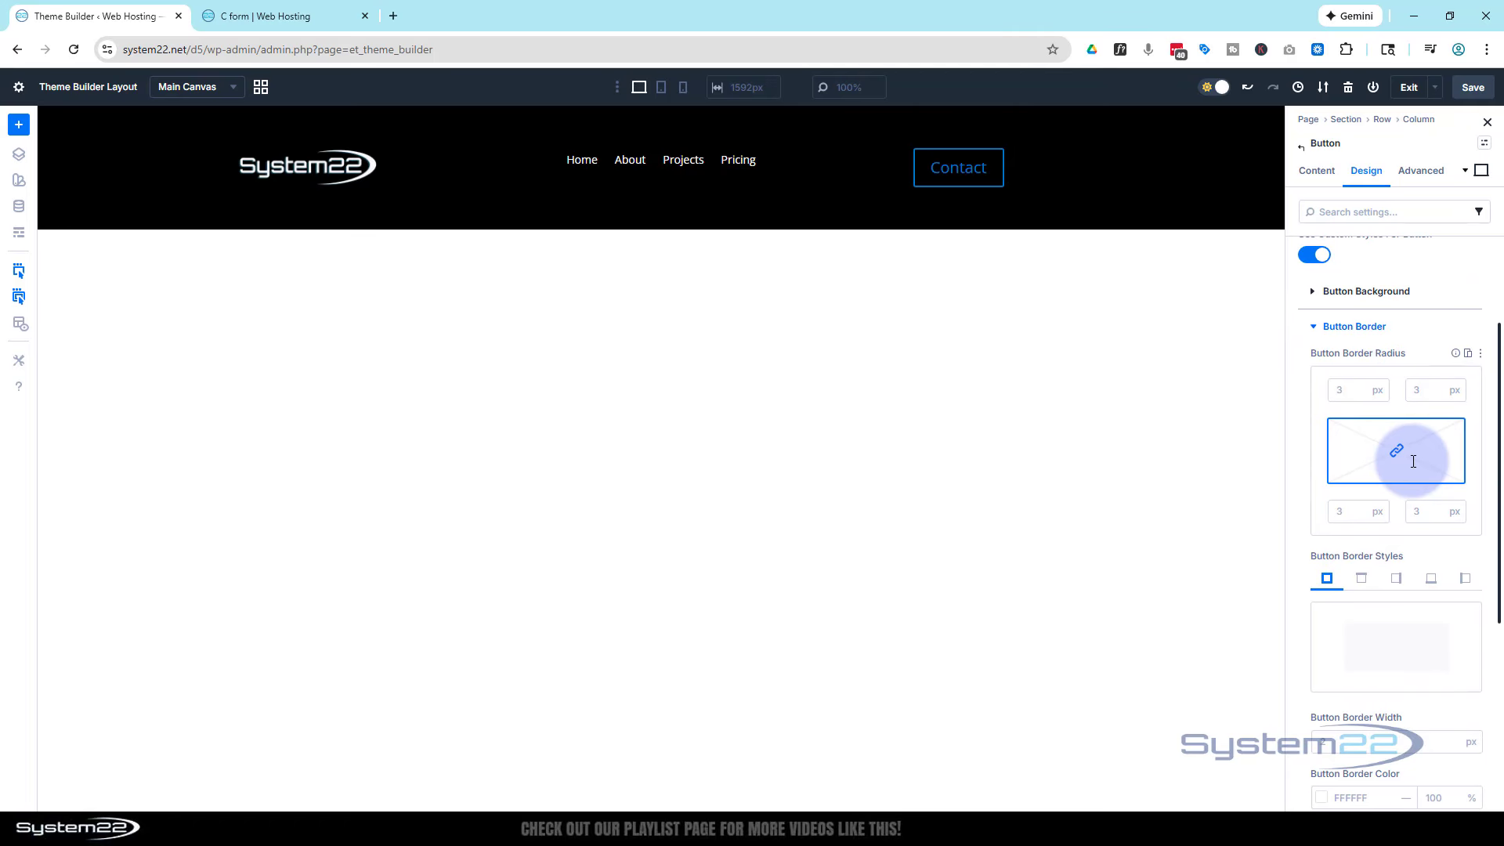
scroll(1412, 463, down, 1)
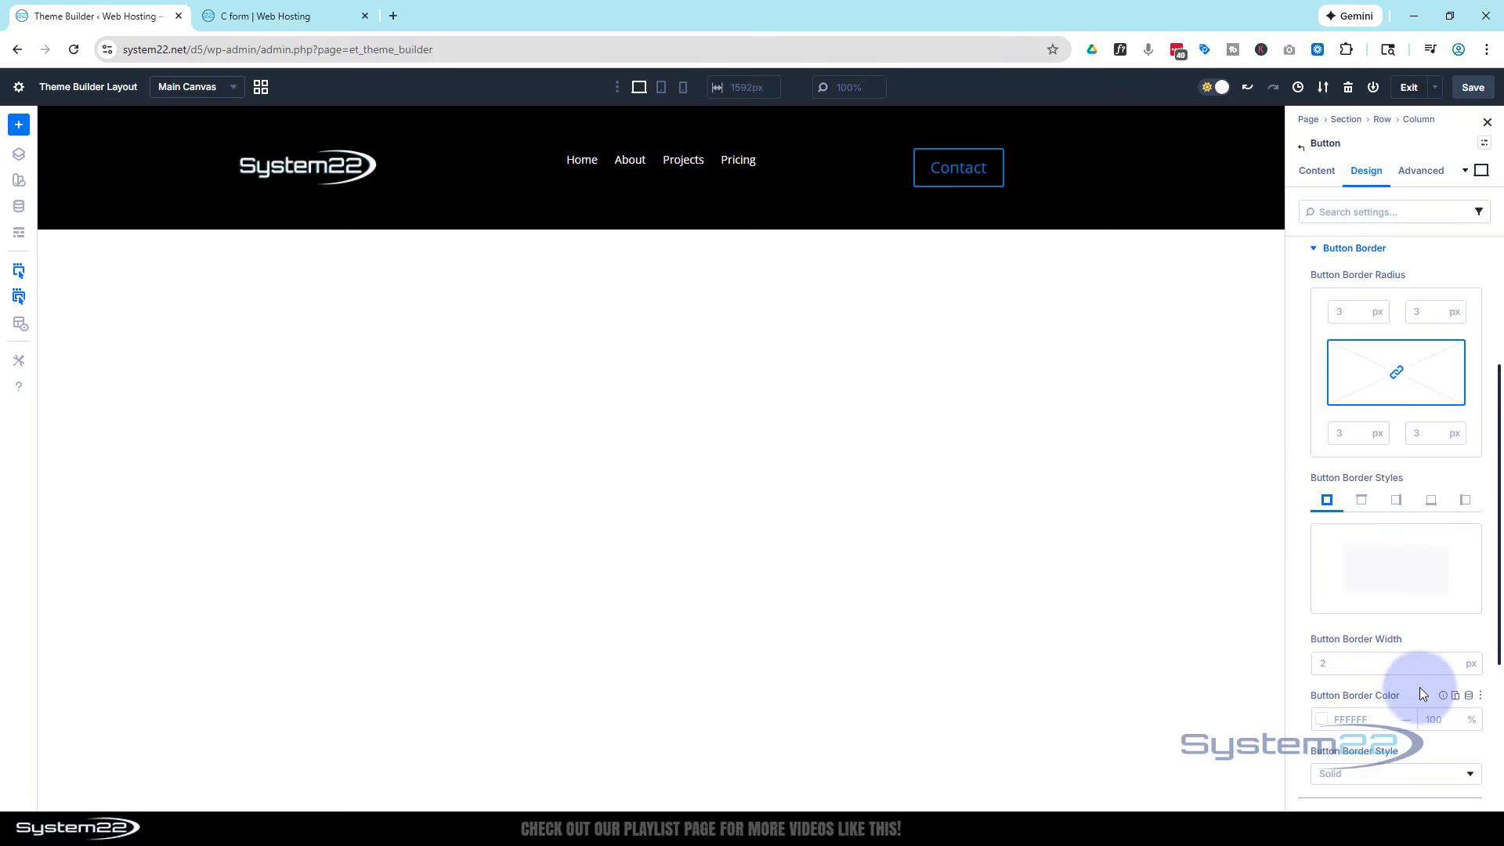
click(1452, 670)
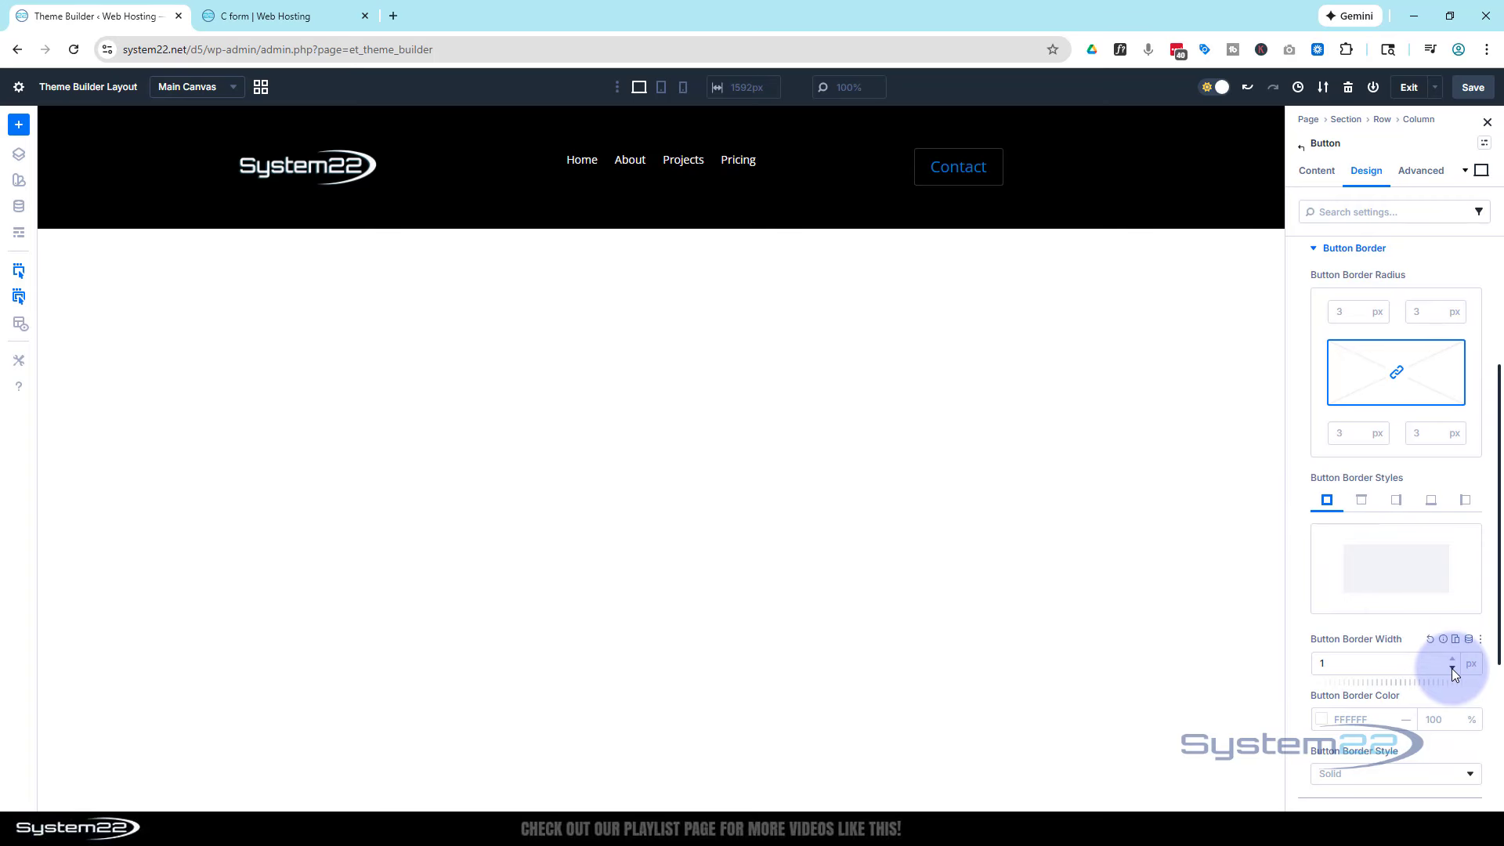
click(1322, 719)
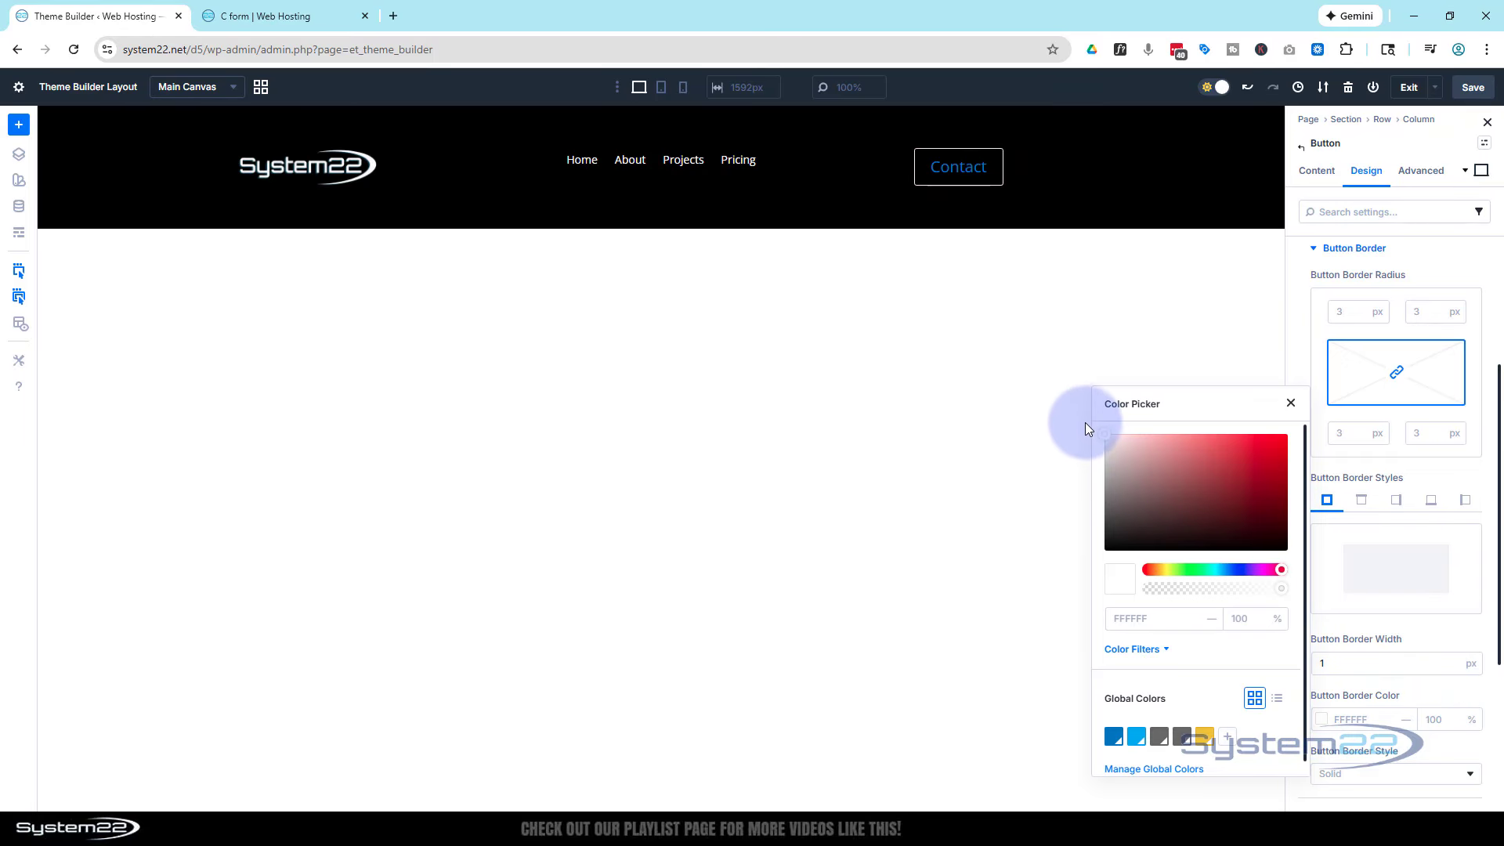
click(1299, 264)
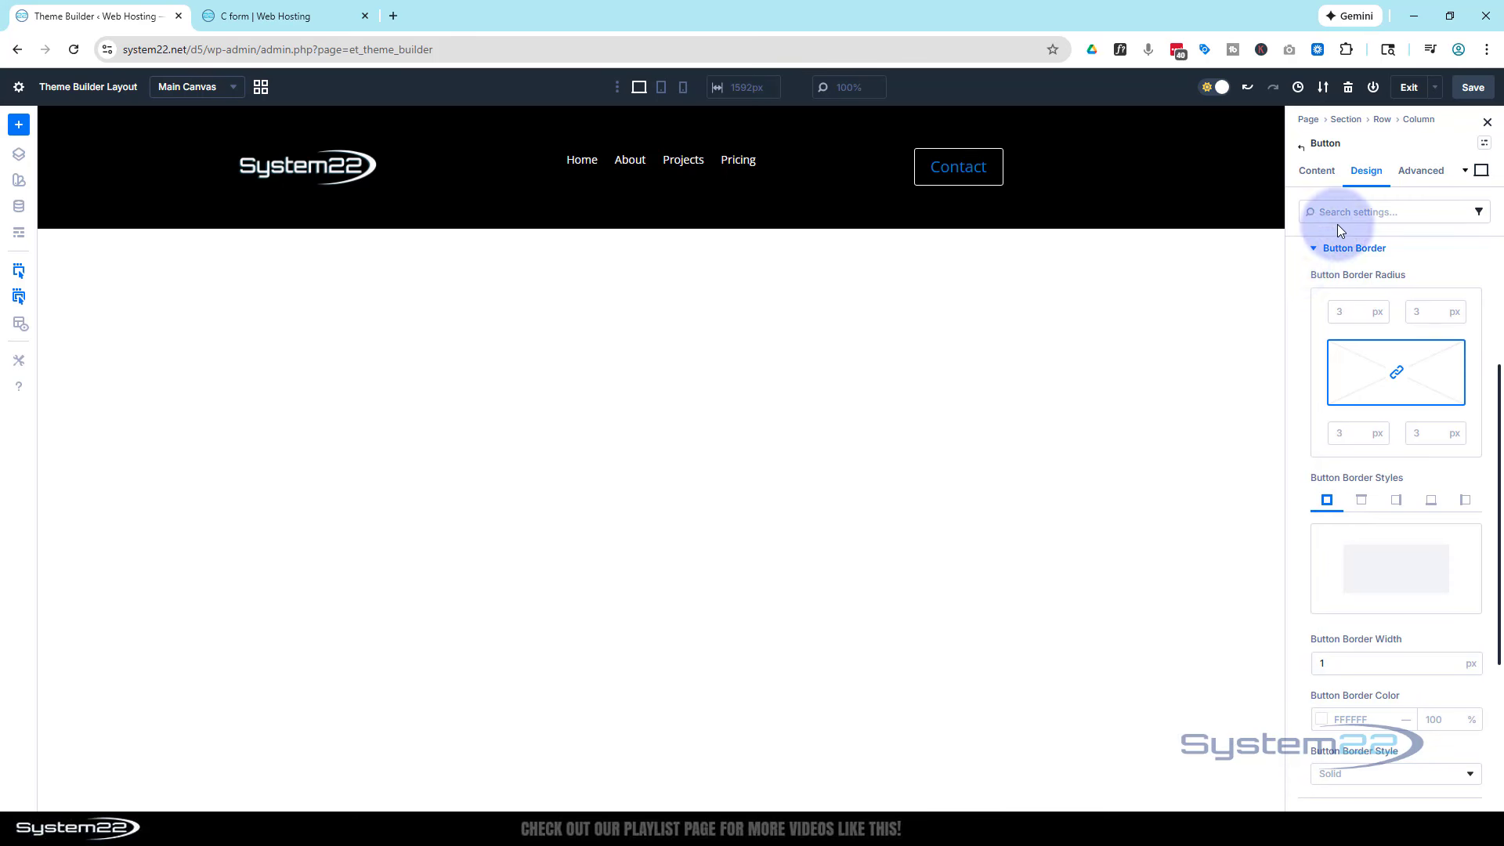
Set the Contact button's border color for the Hover state to the global Secondary Color
click(1480, 170)
click(1414, 248)
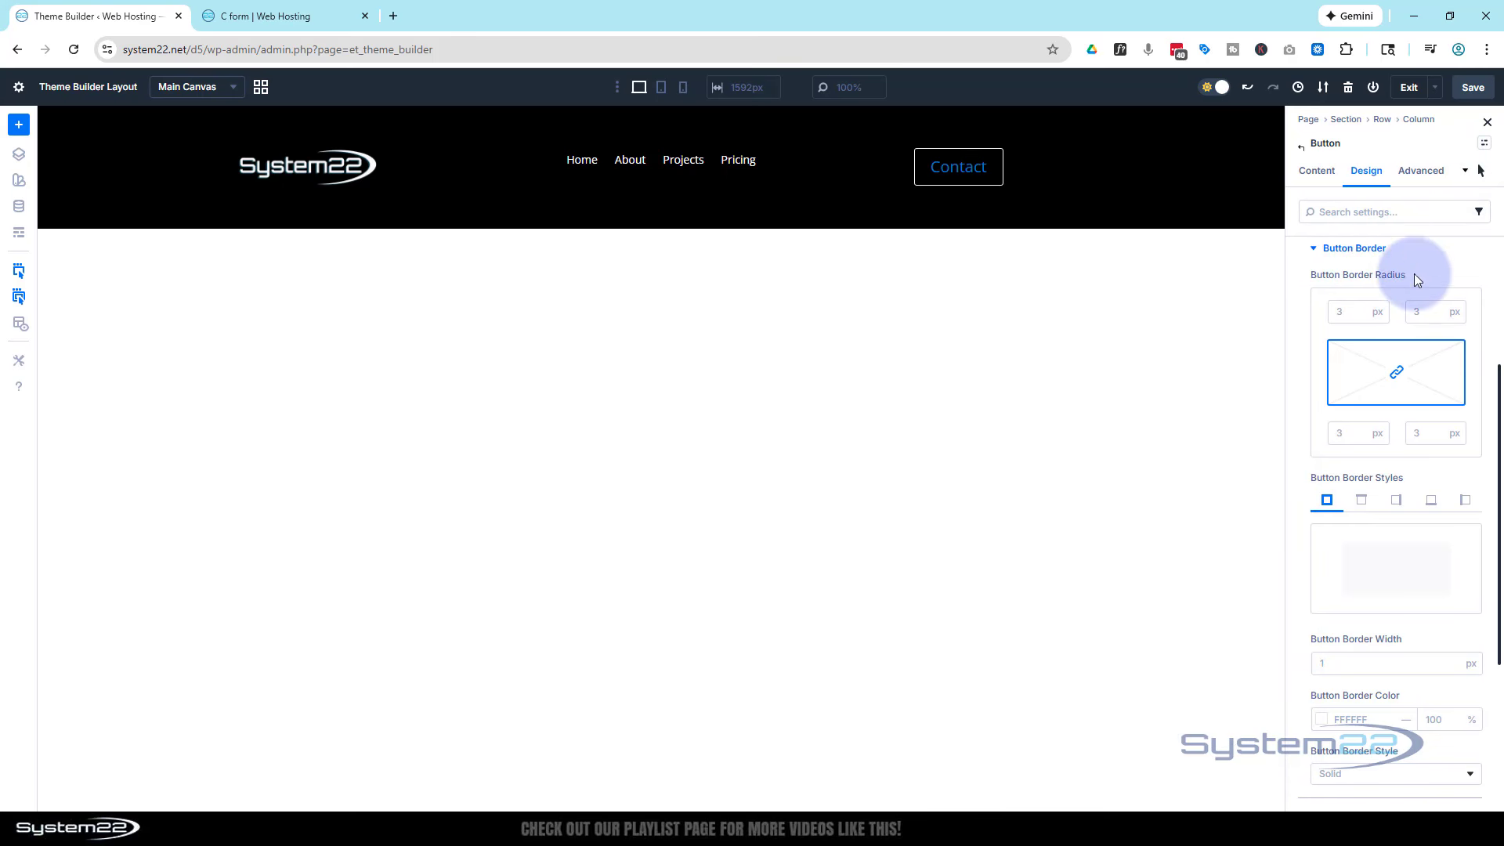
click(1324, 724)
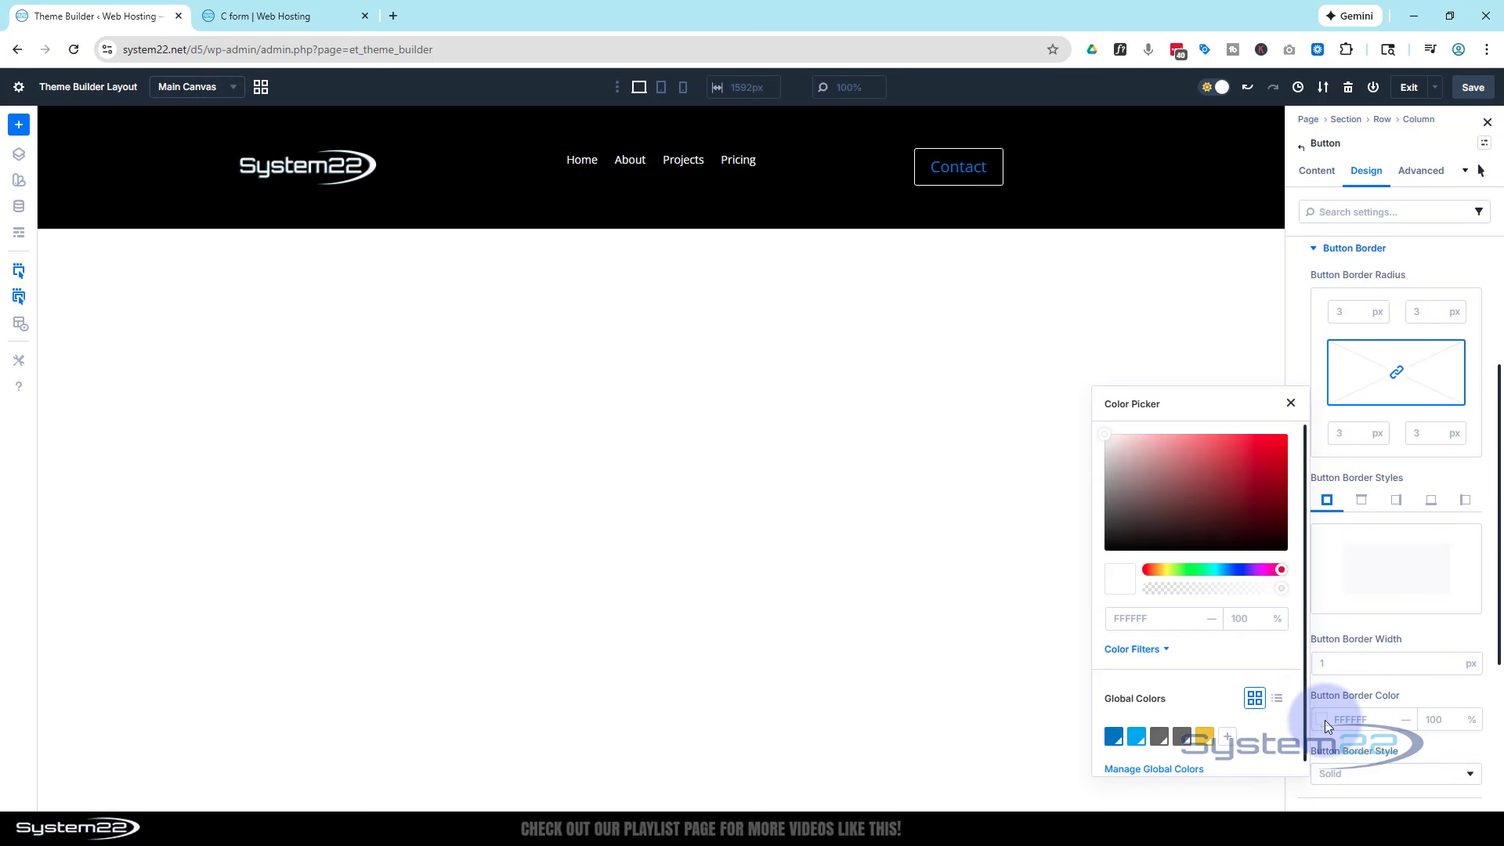
click(1139, 740)
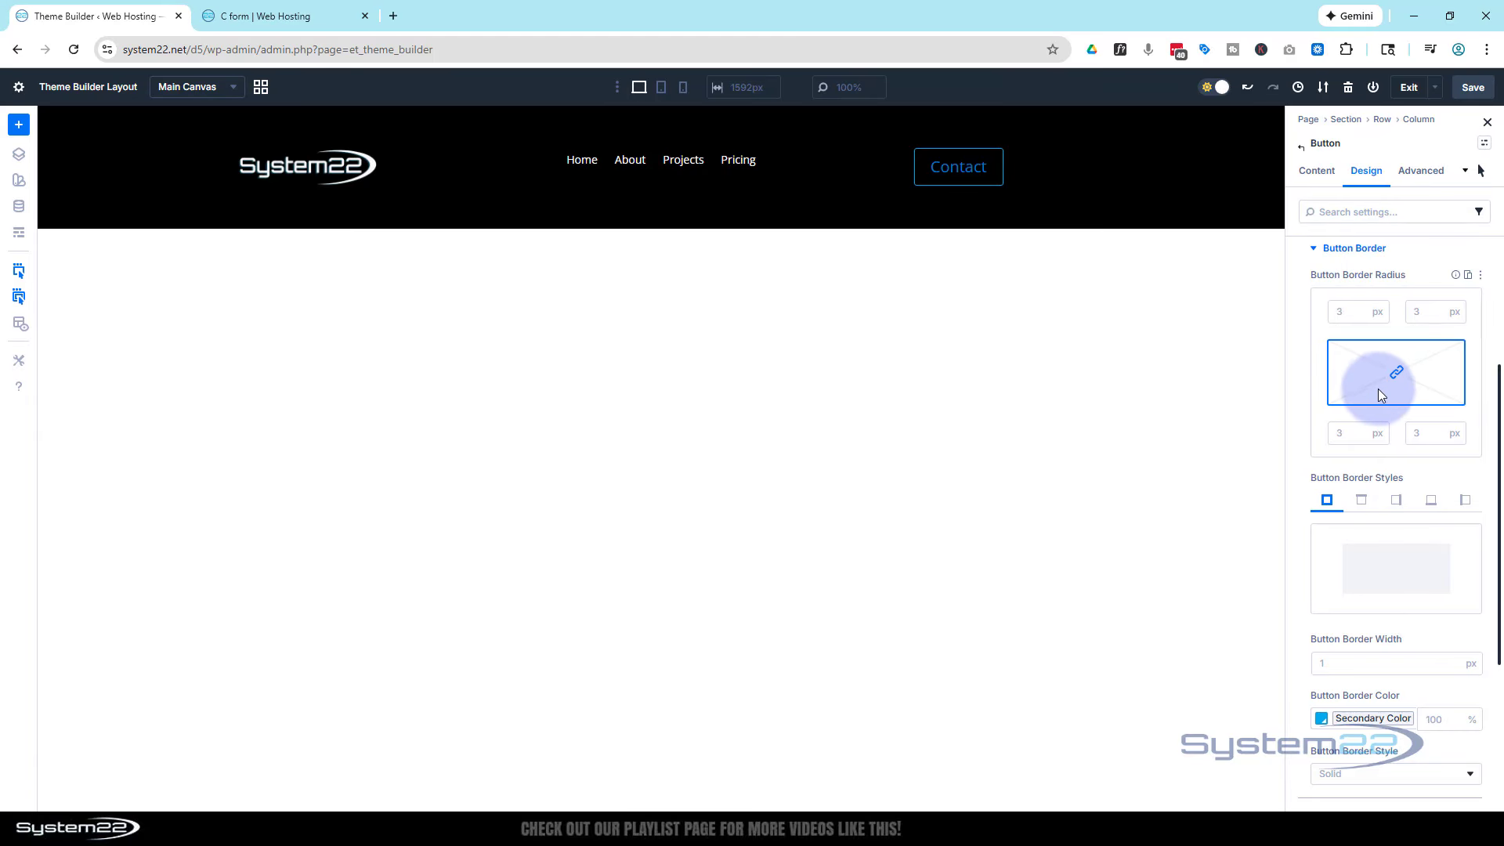
Return the Contact button's settings to the Desktop state and set the border radius to 20 px on all corners
click(1472, 171)
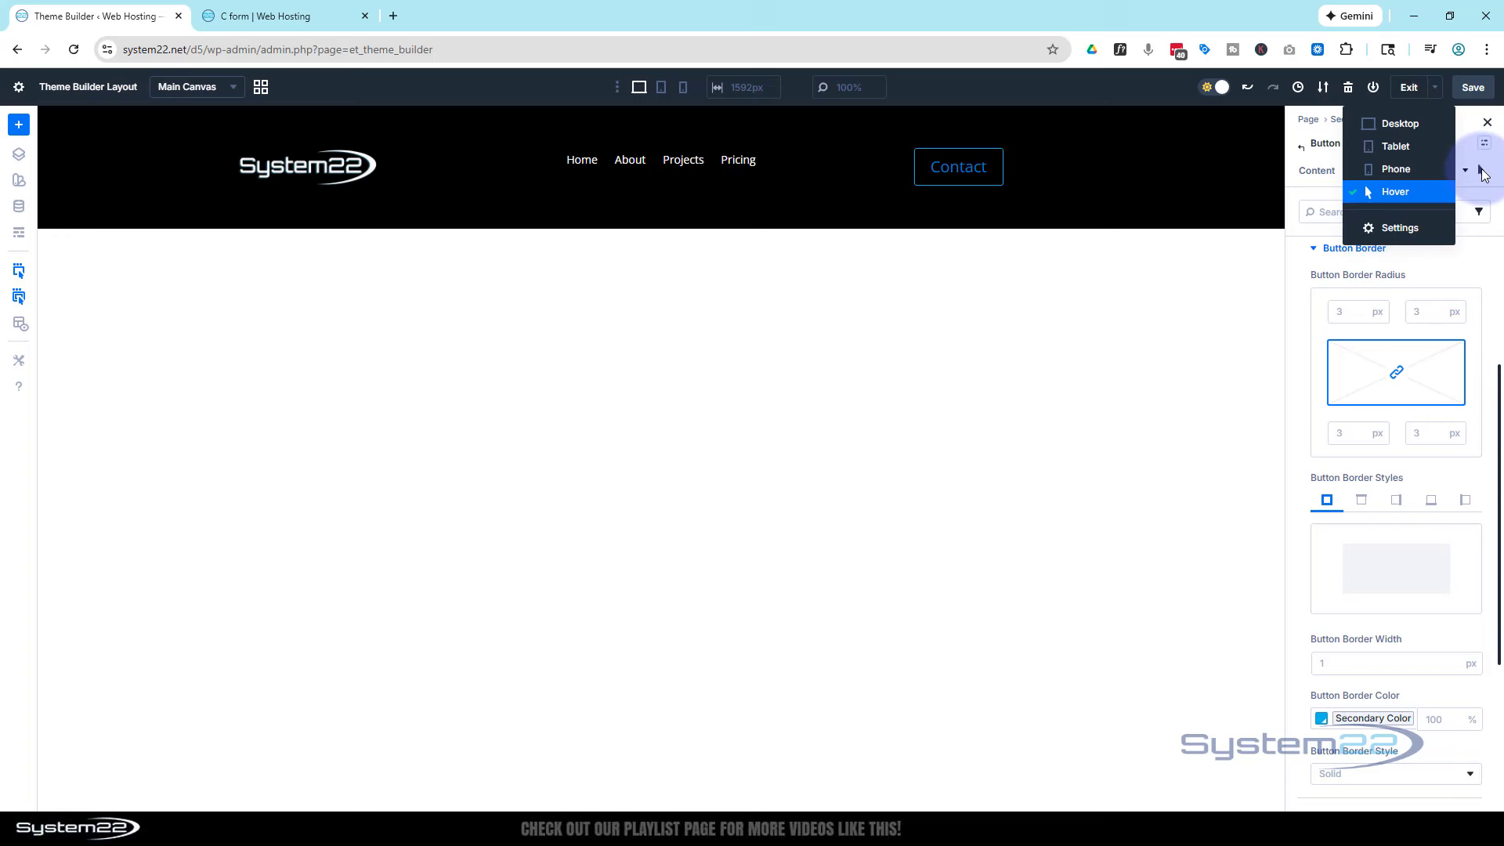
click(1411, 133)
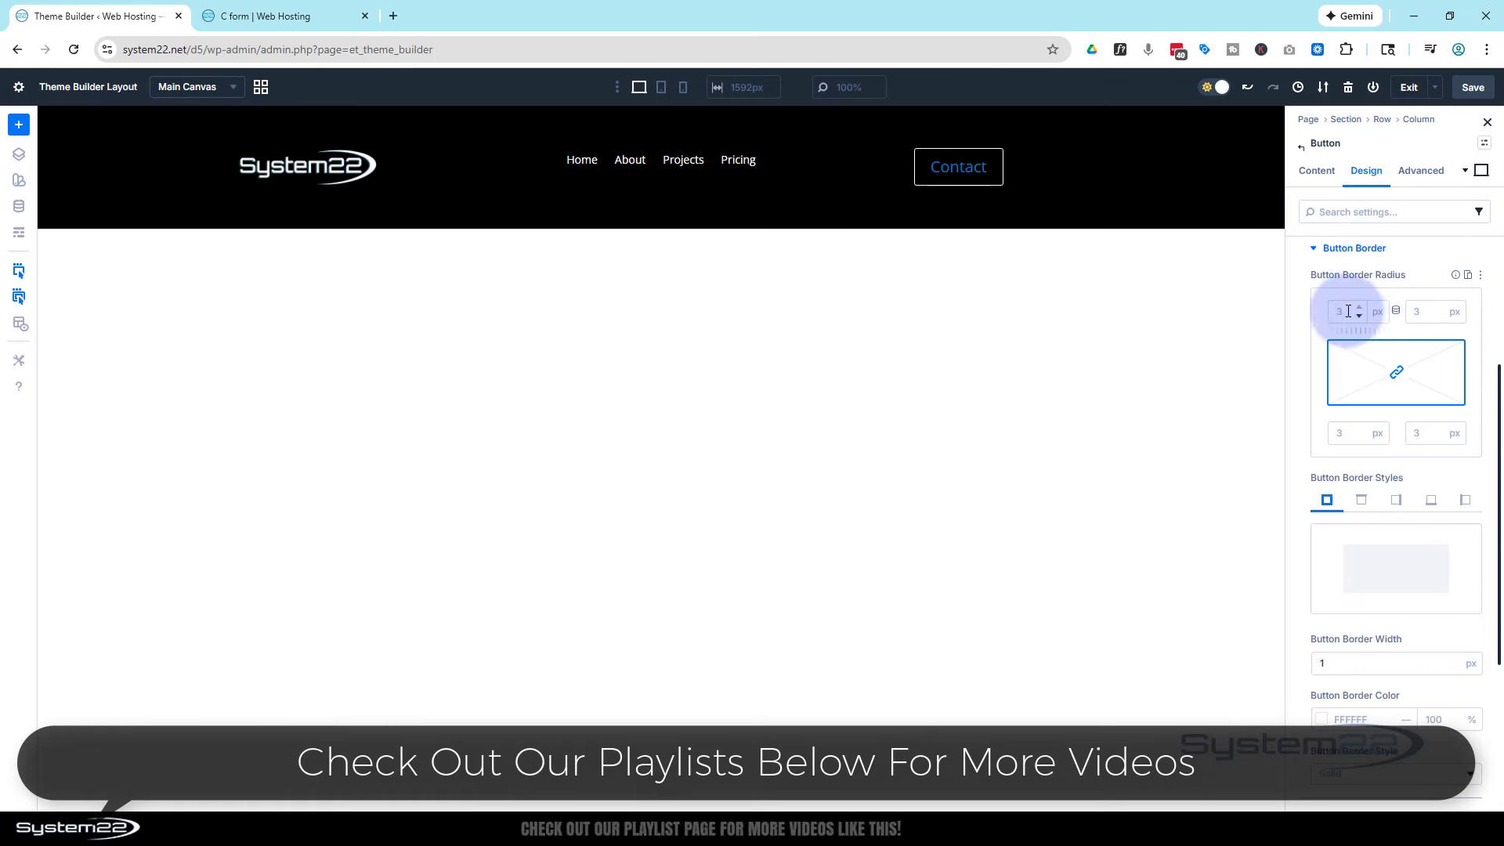
text(20)
click(1397, 293)
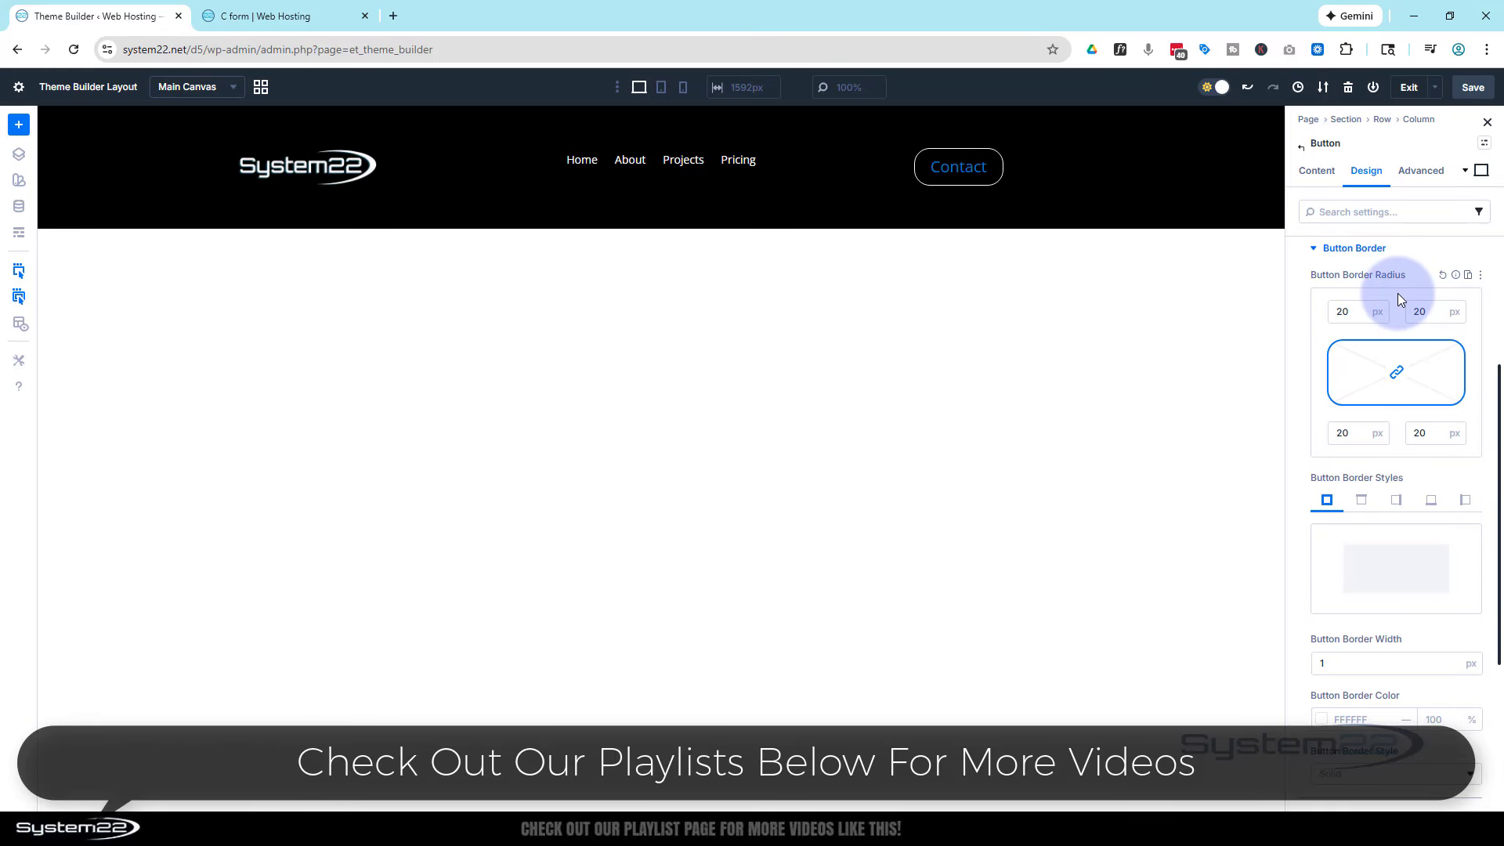
Set the Contact button's text color to white (FFFFFF)
click(1313, 251)
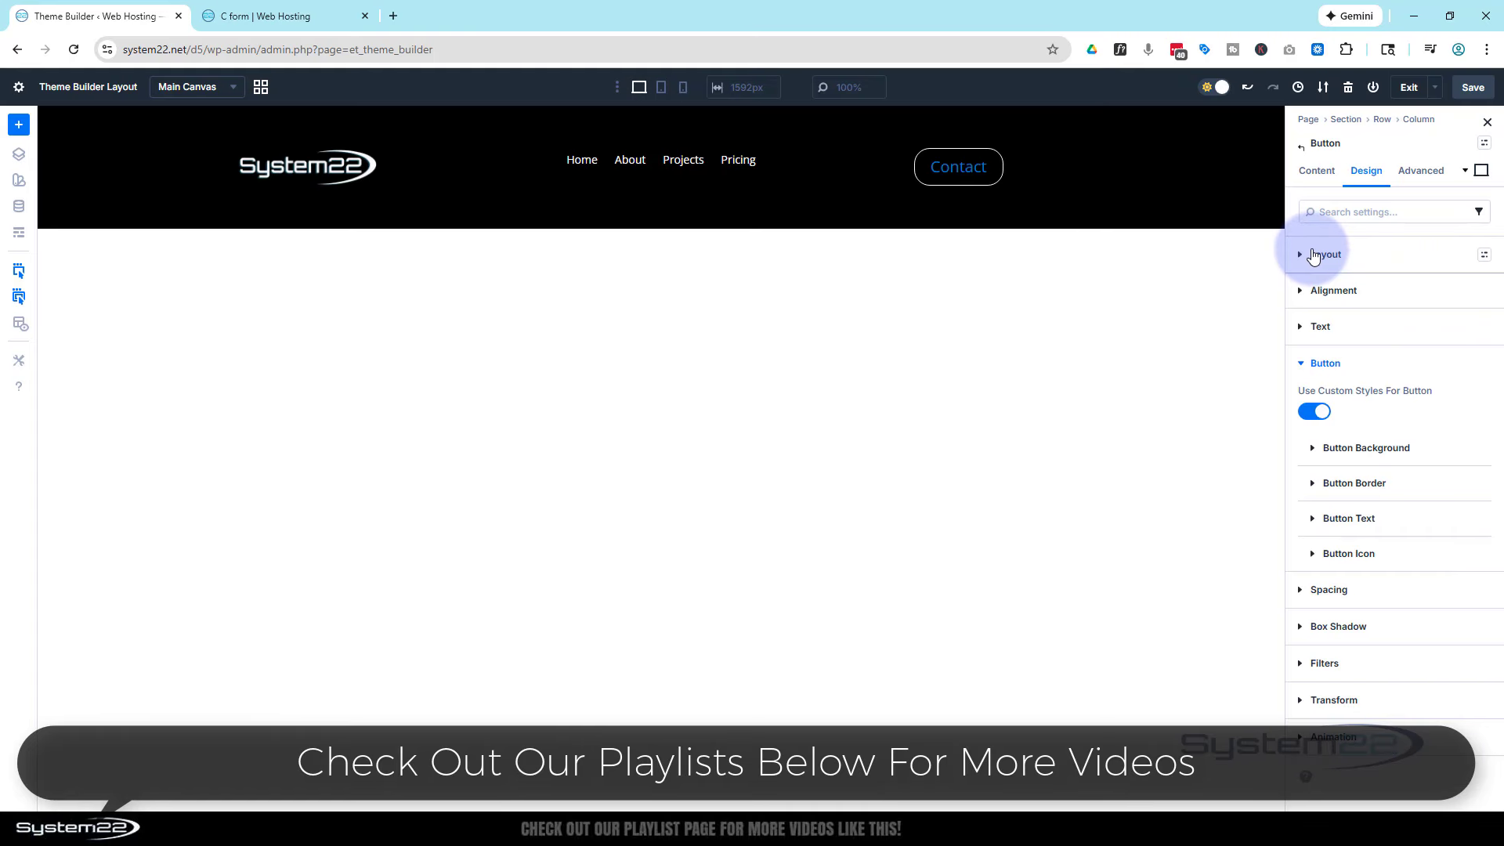
click(1313, 519)
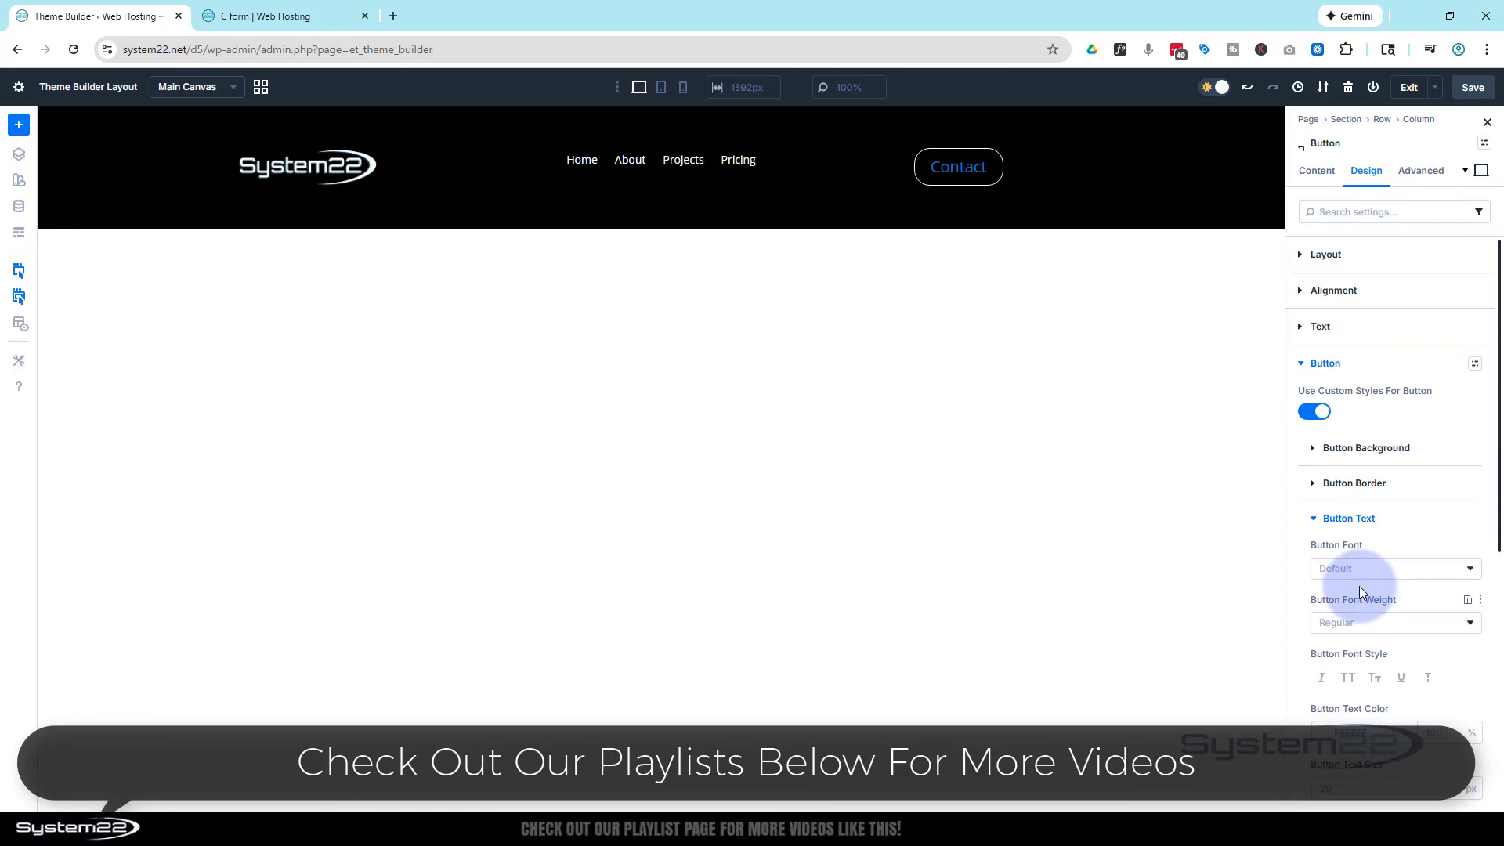
scroll(1356, 583, down, 2)
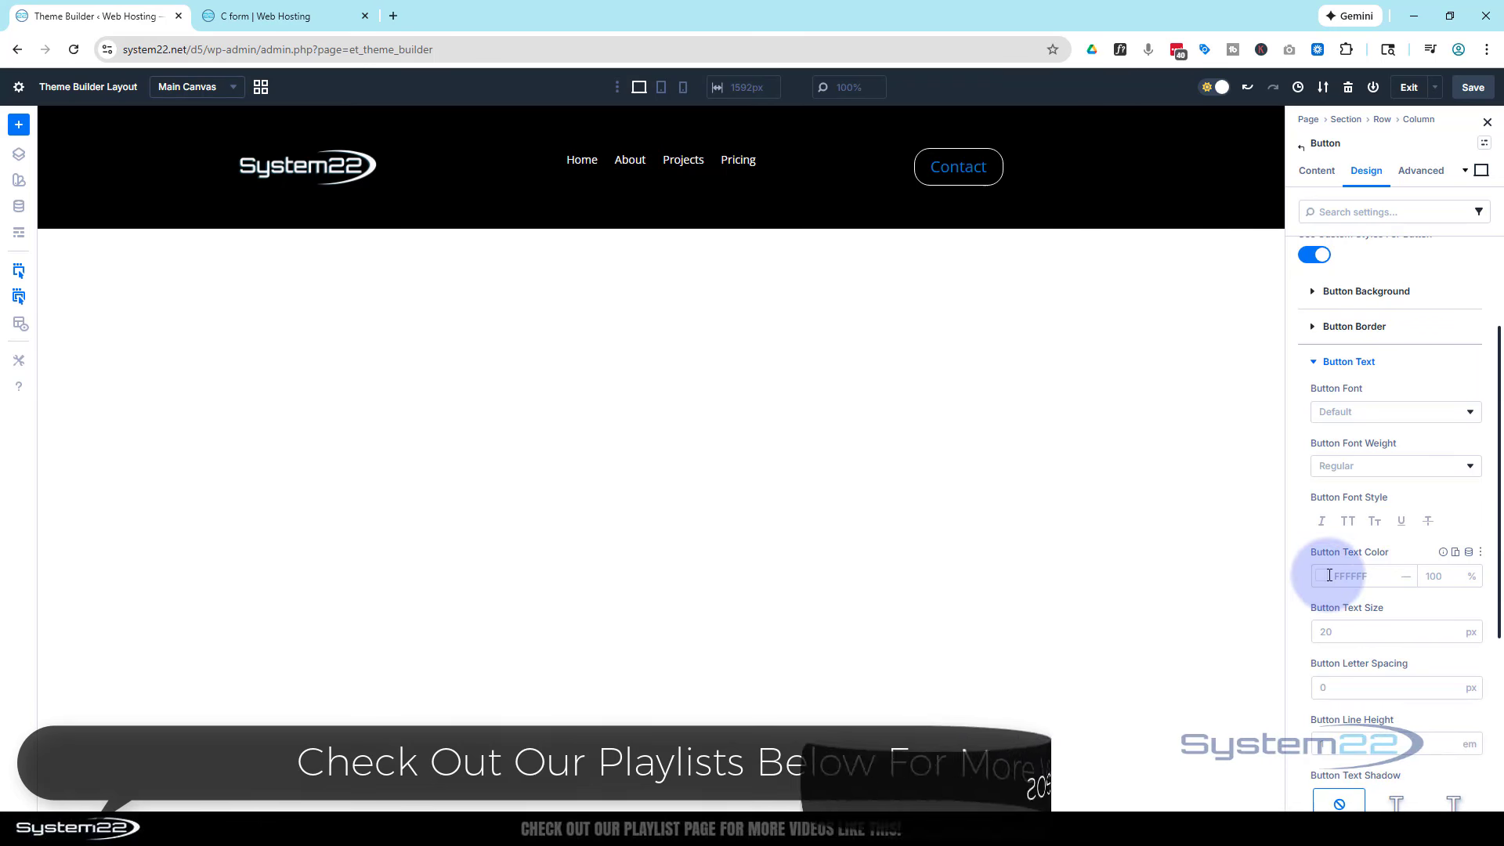
click(1322, 583)
drag(1172, 485, 1088, 432)
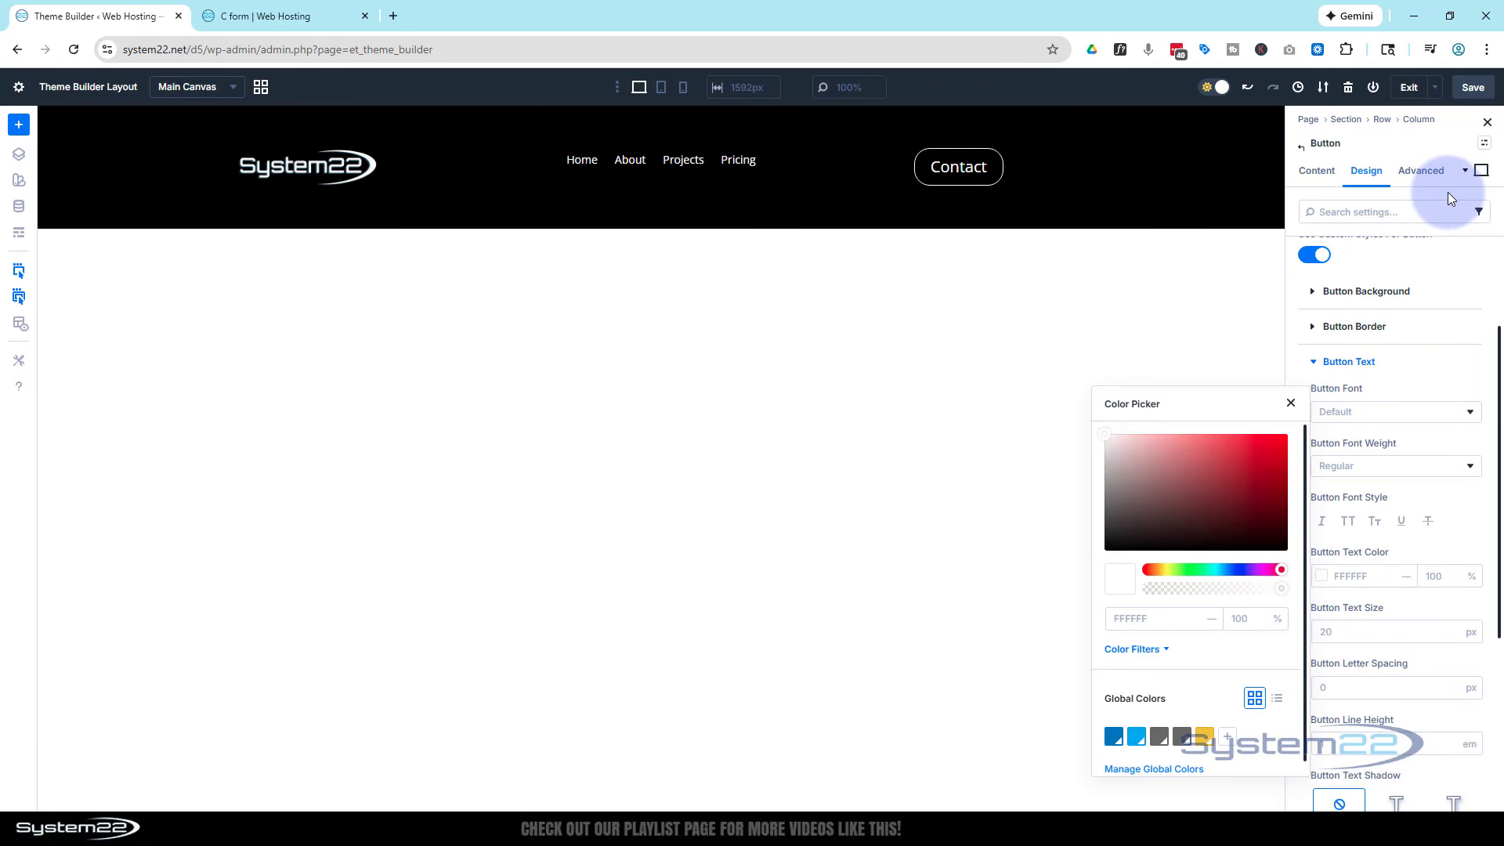
Set the Contact button's text color for the Hover state to the global Secondary Color
click(1476, 183)
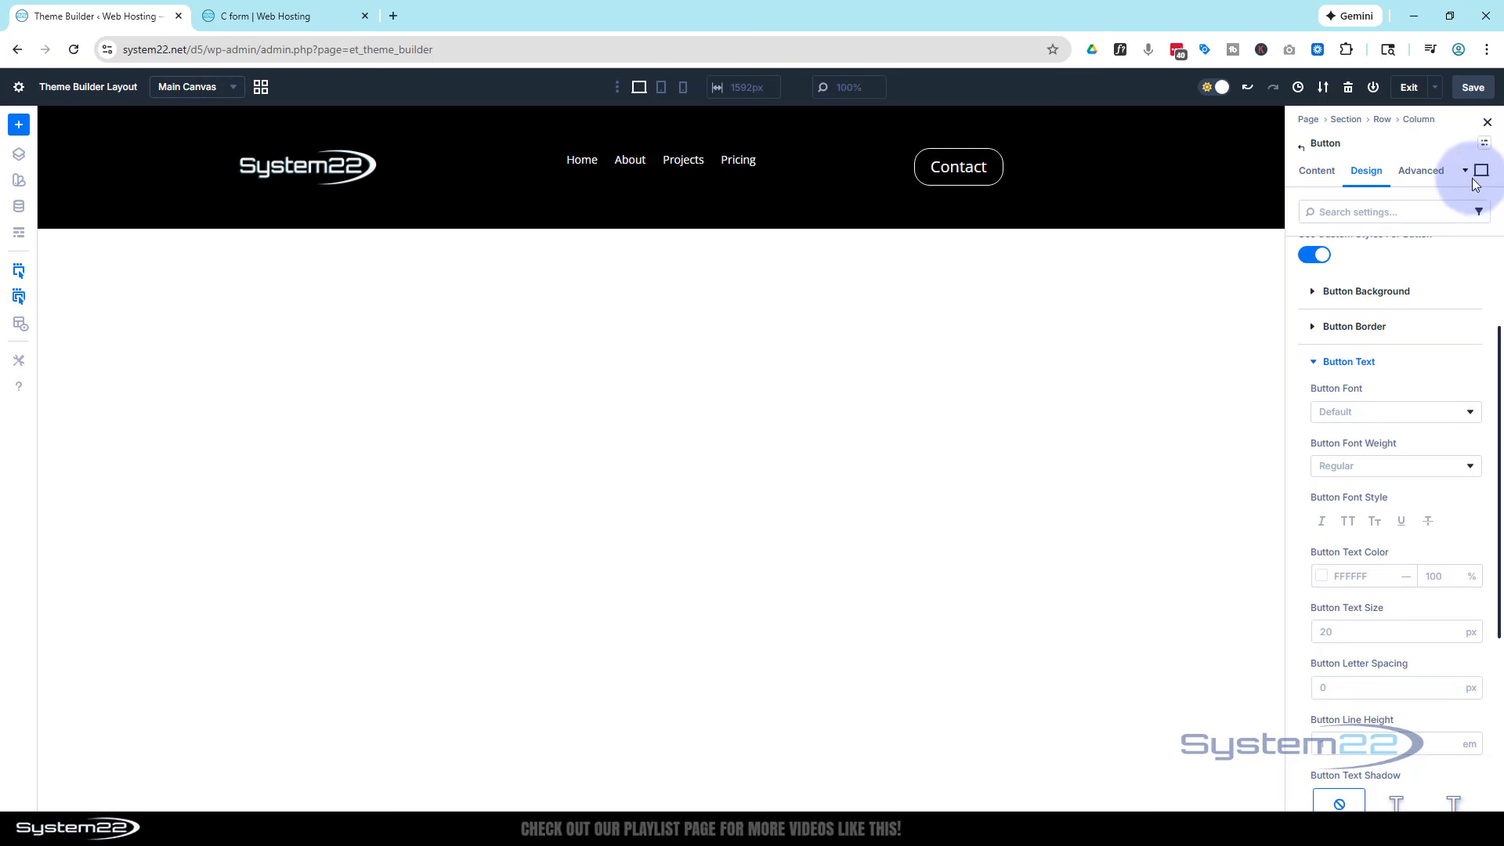
click(1478, 170)
click(1425, 242)
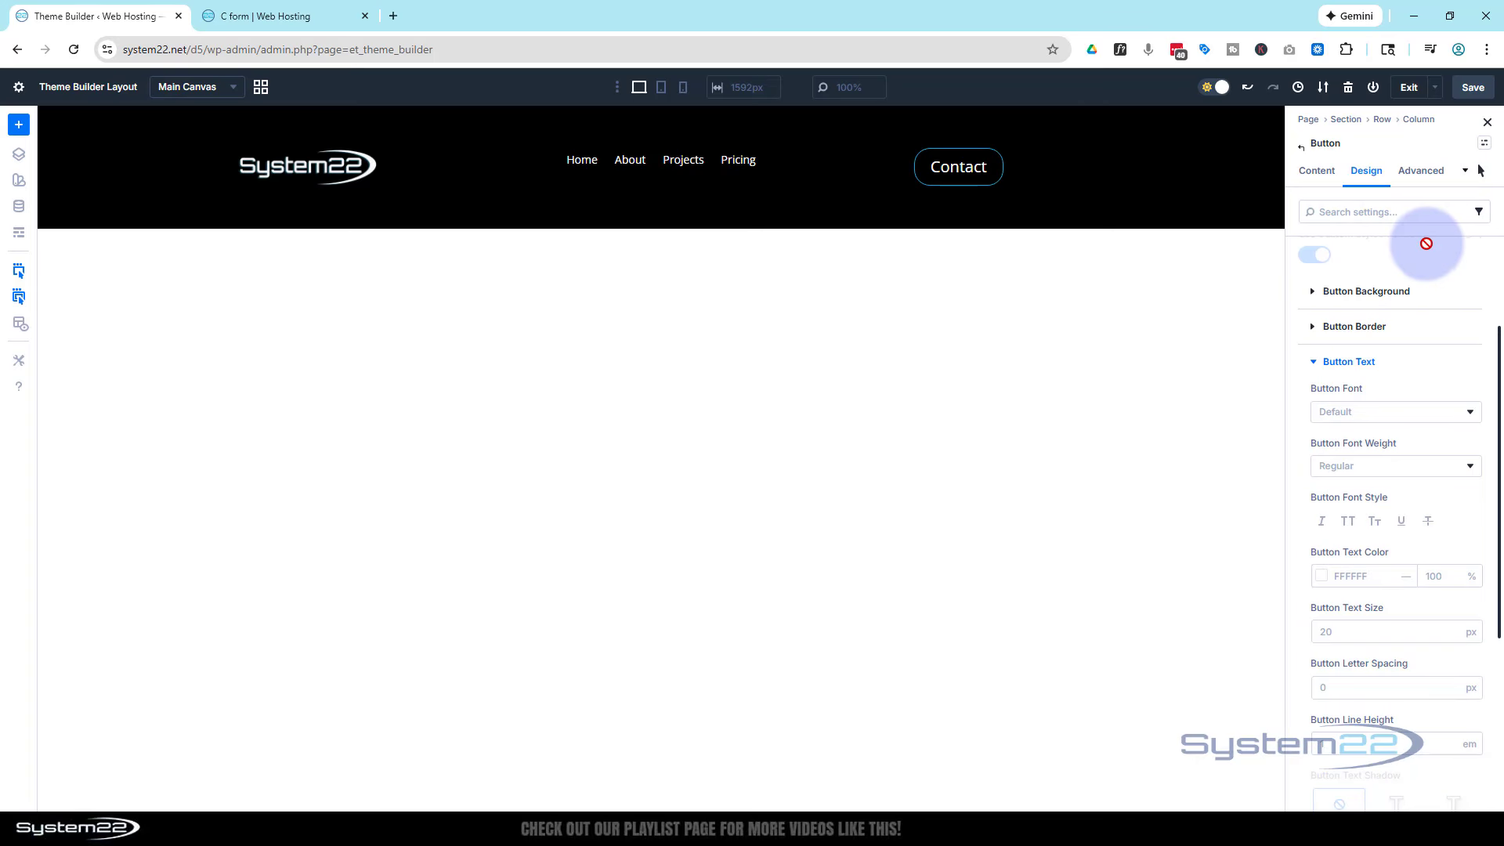
click(1321, 576)
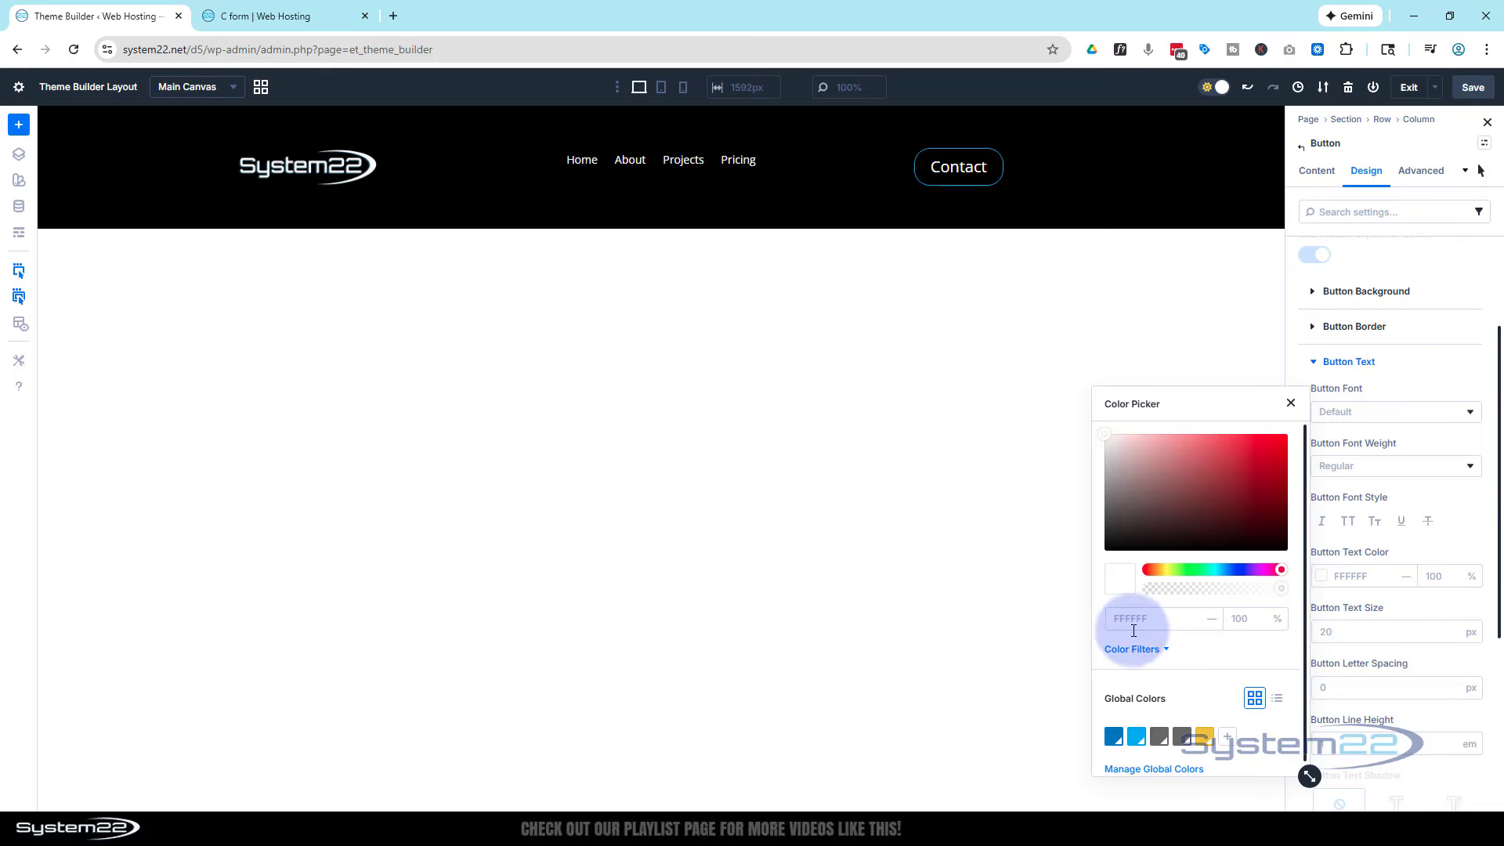
click(1136, 736)
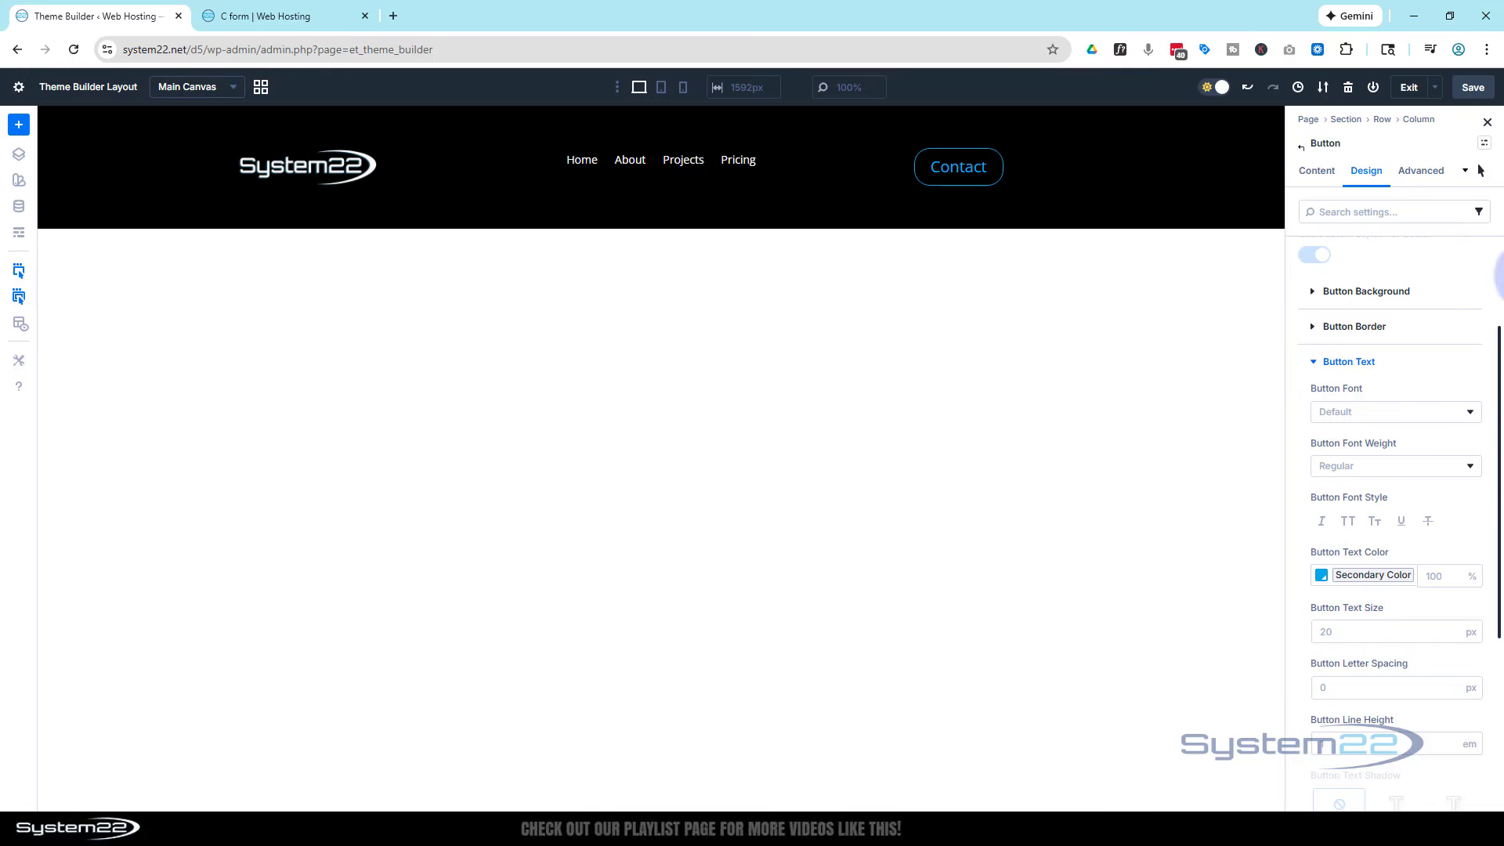
Return the Contact button's settings to the Desktop state and set the button text size to 15 px
click(1478, 170)
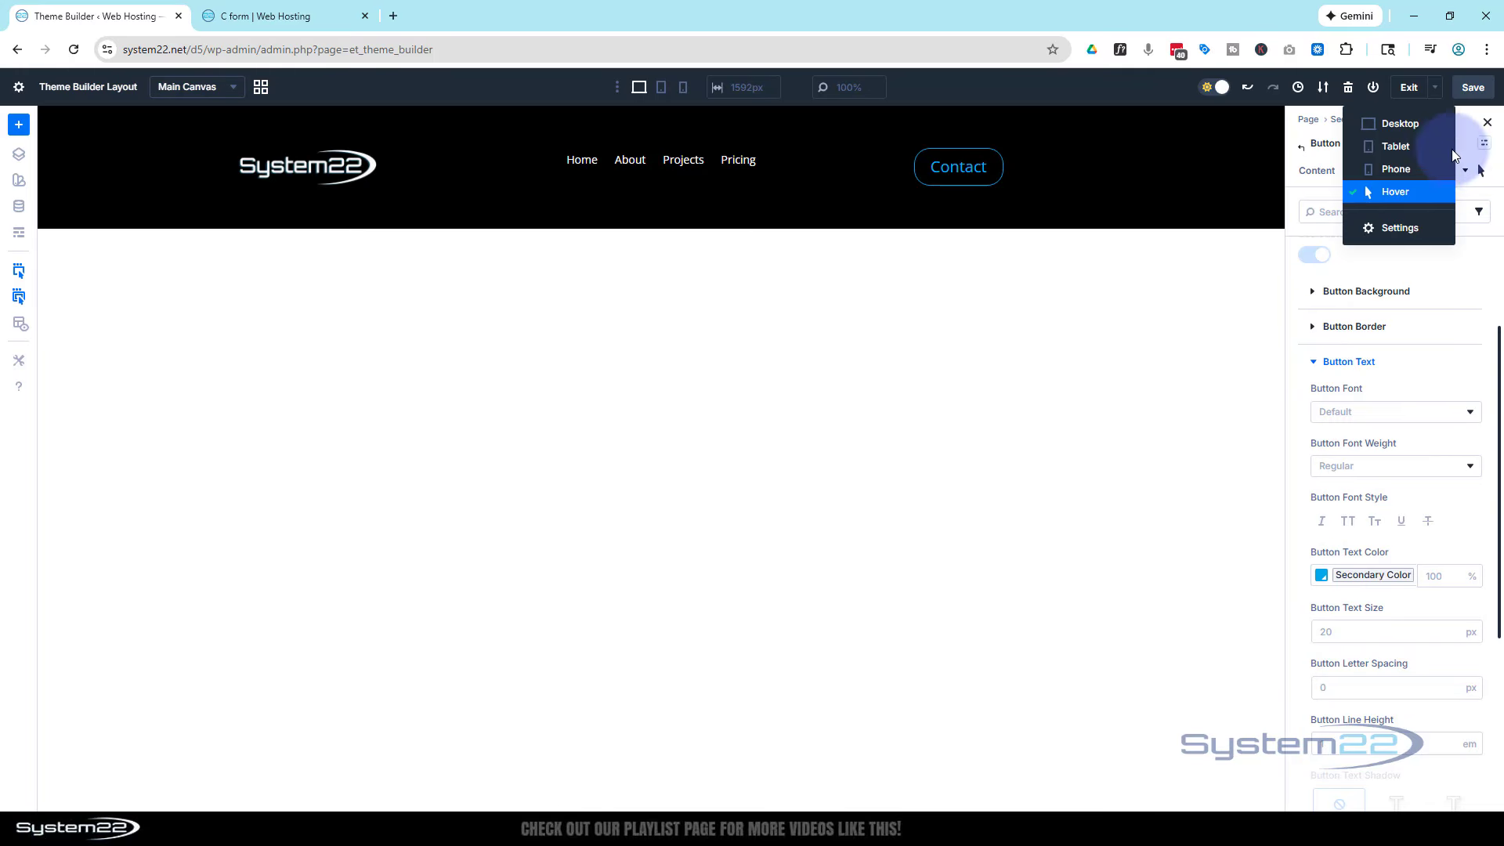
click(1414, 124)
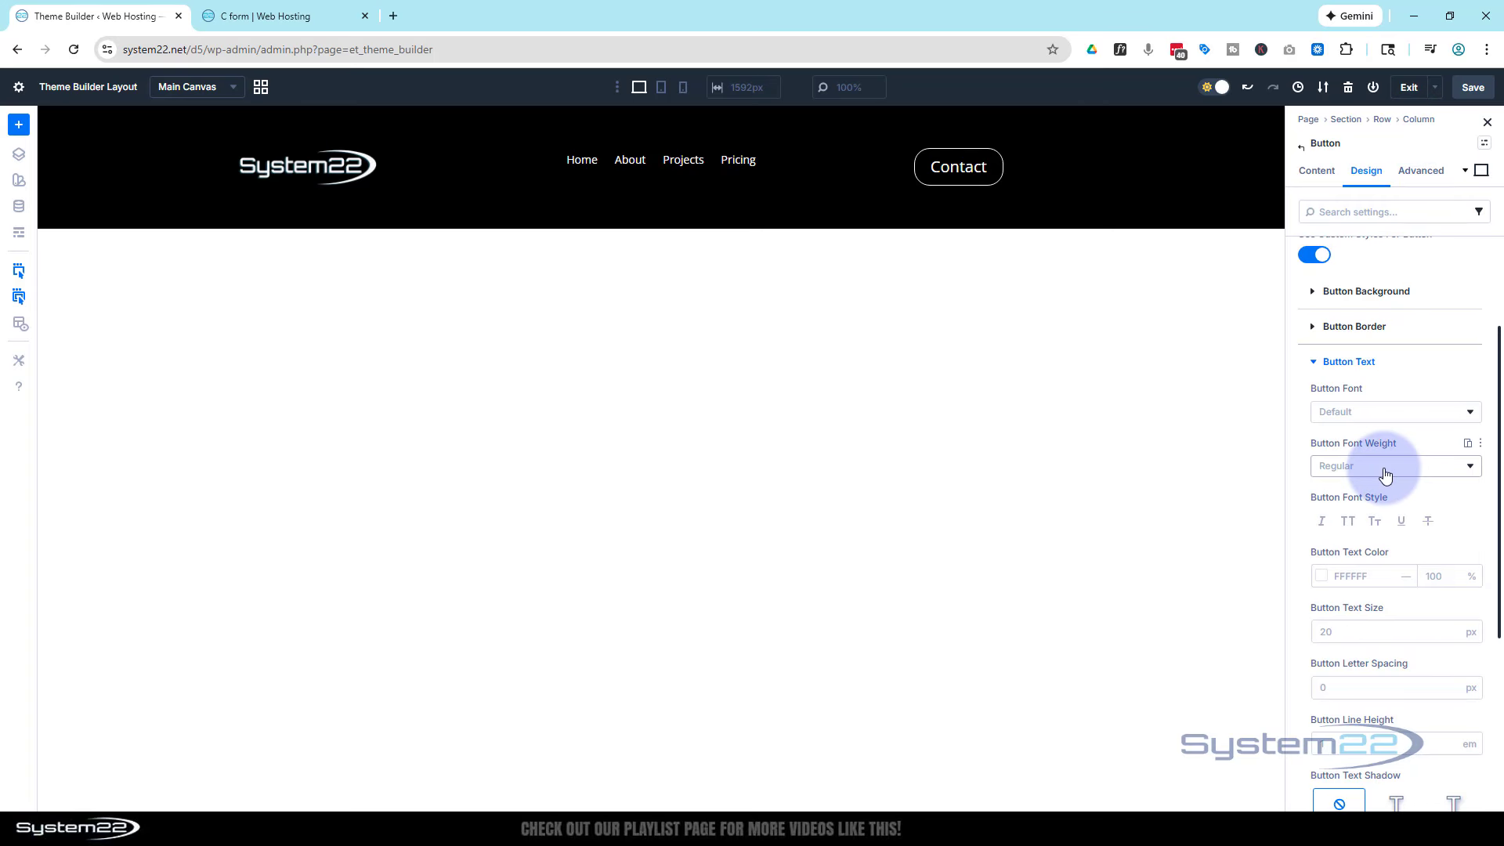
scroll(1383, 474, down, 1)
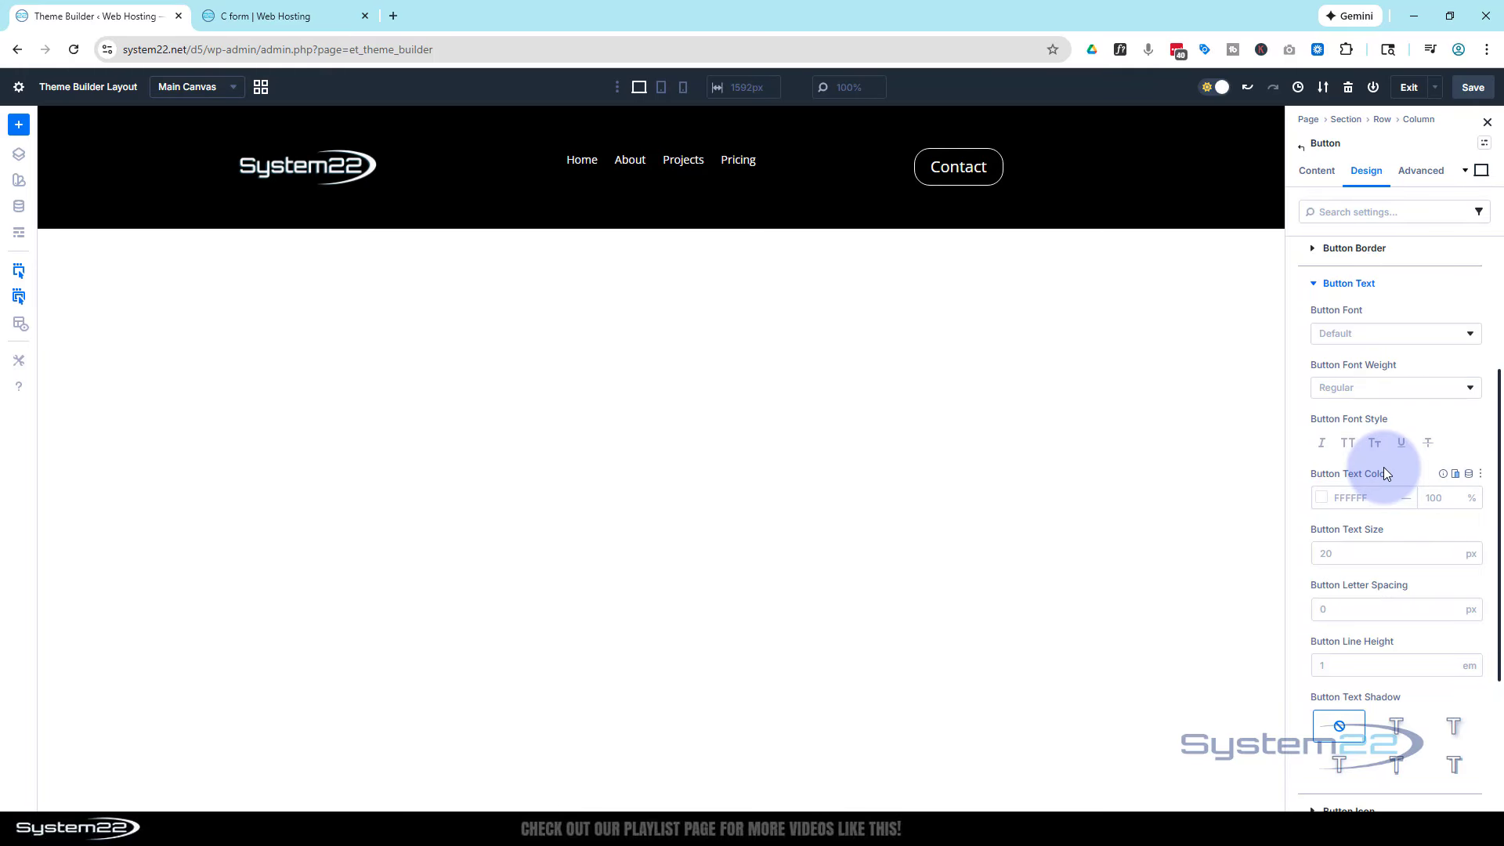
scroll(1370, 344, down, 2)
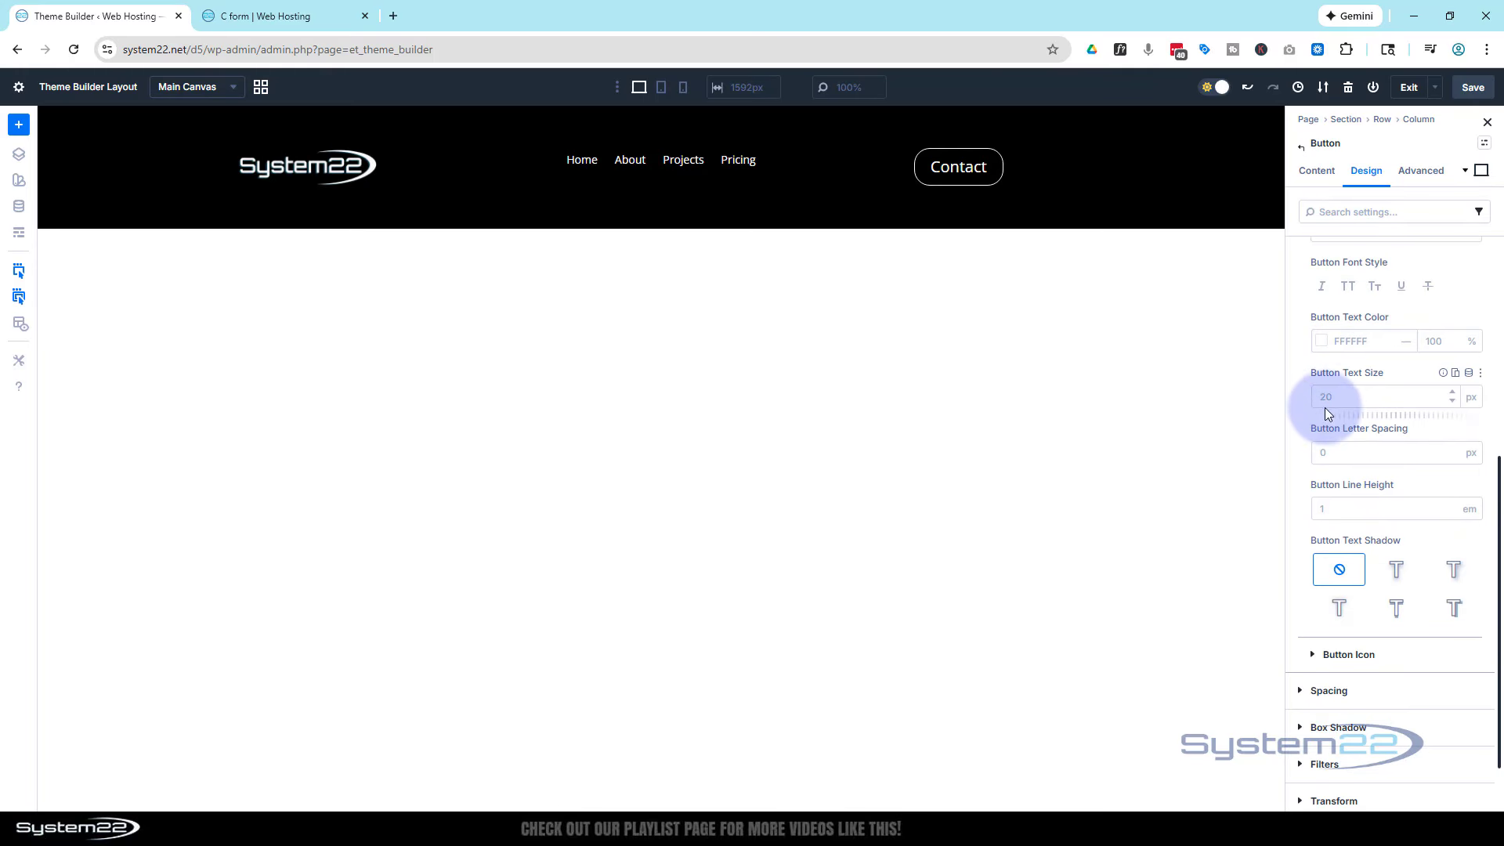
click(1327, 397)
text(15)
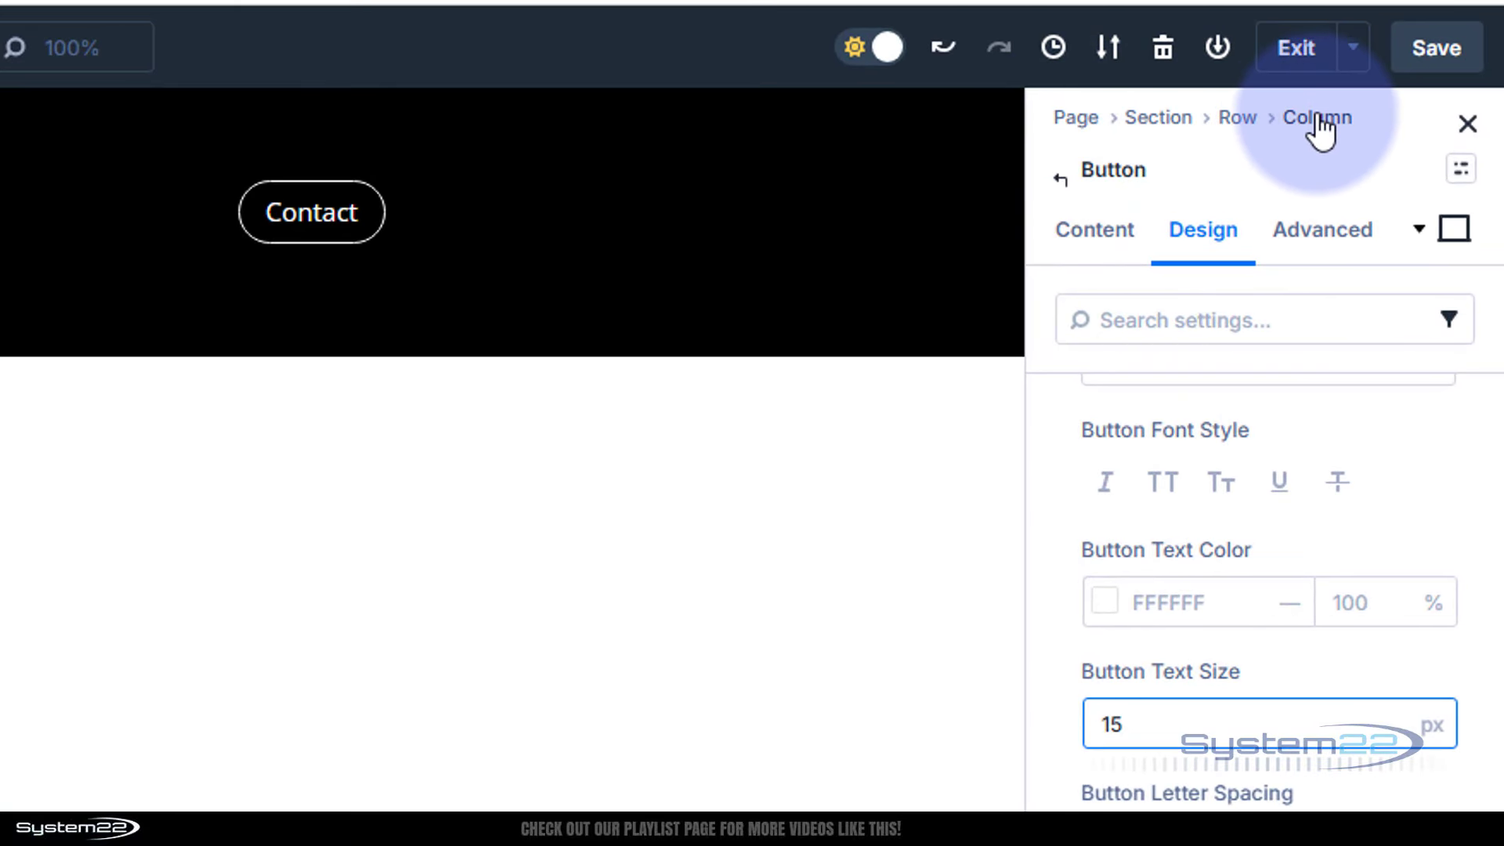
Set the header row's Justify Content and Align Items layout options to Center
click(1237, 118)
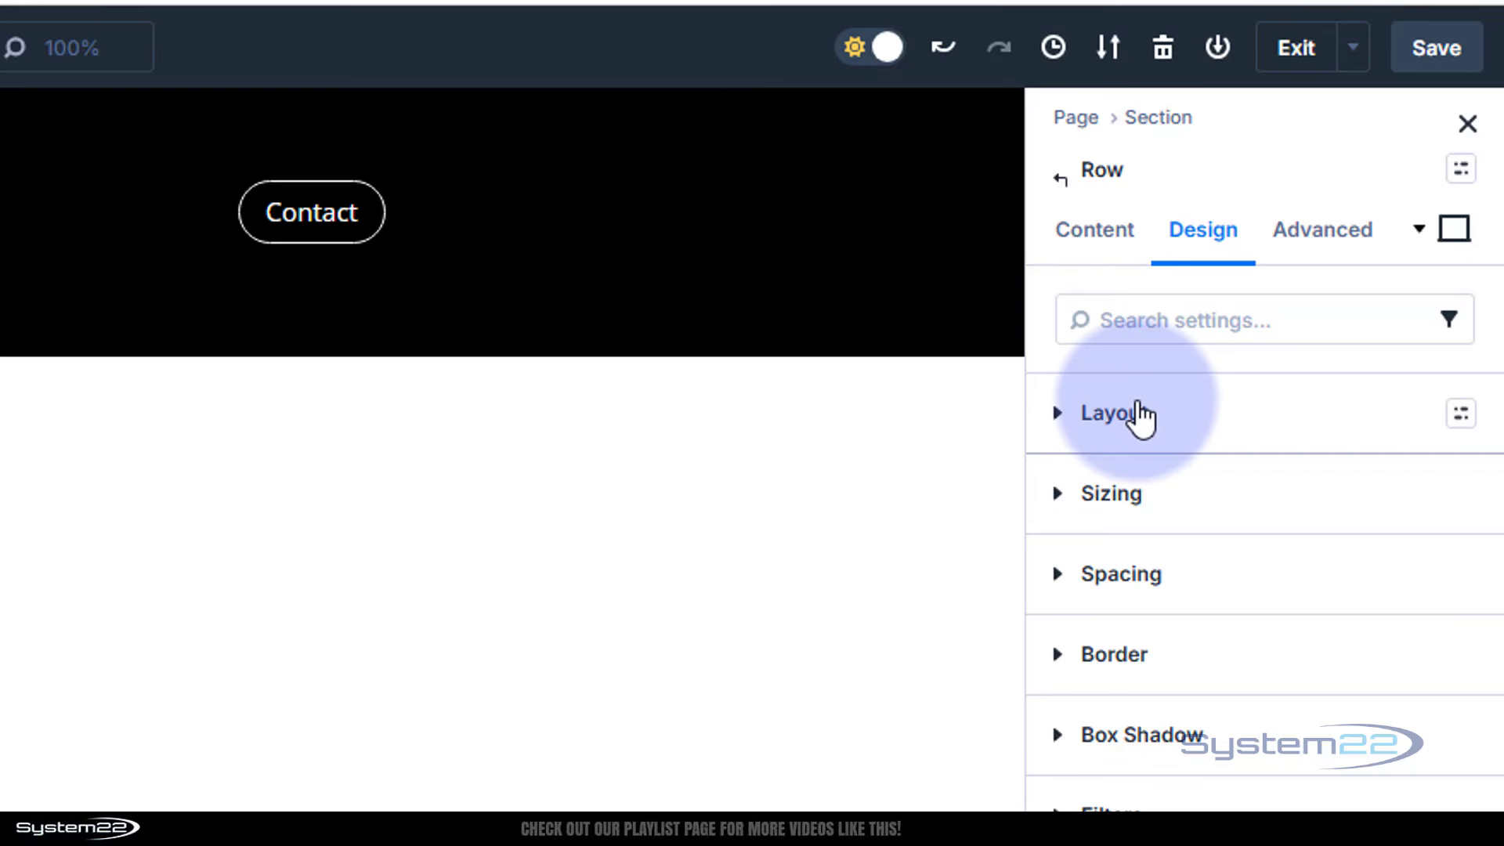
click(1140, 413)
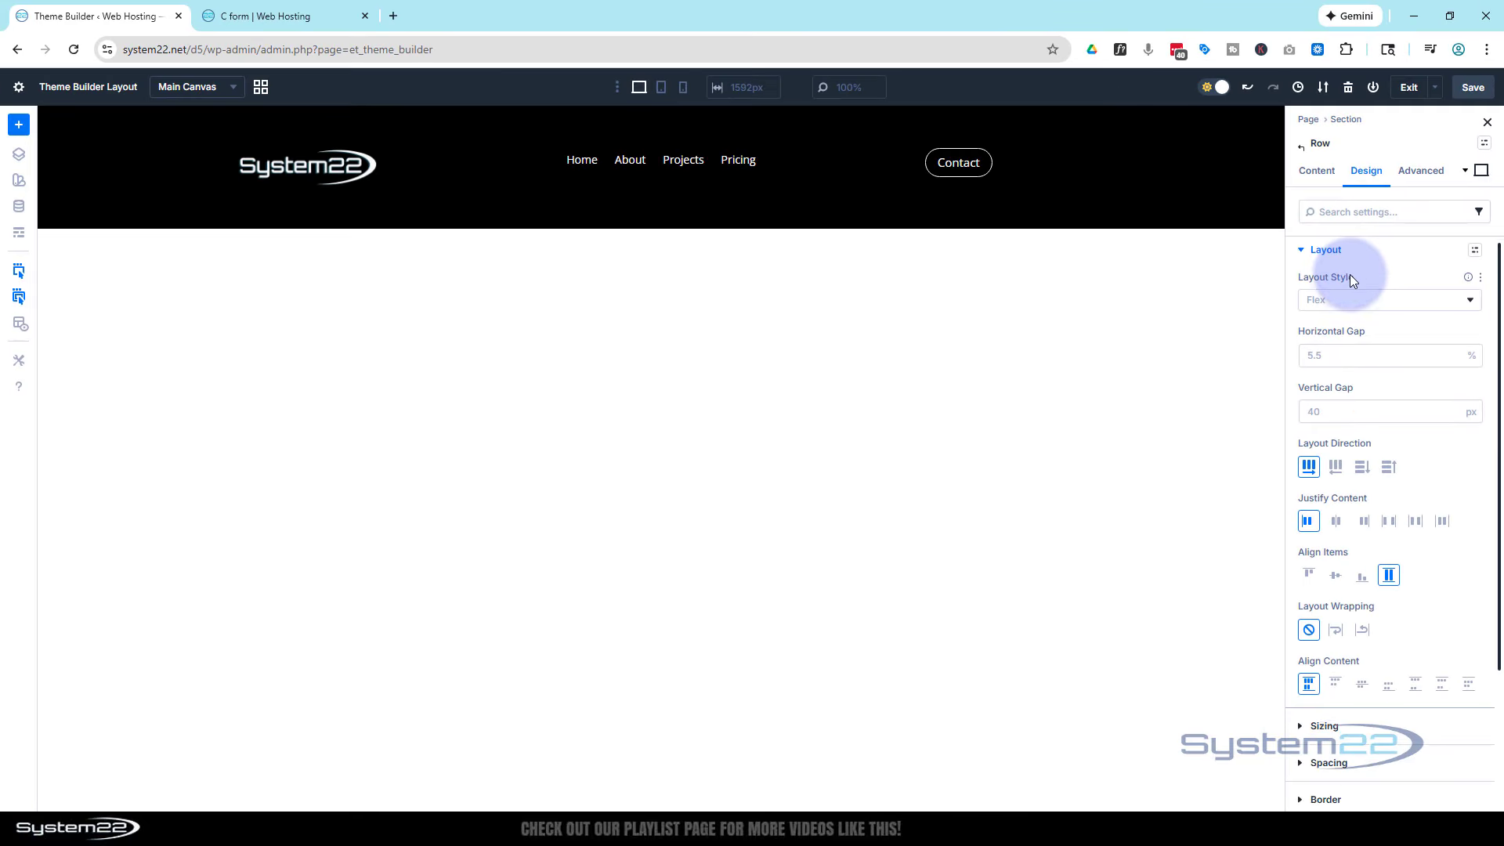
scroll(1352, 278, down, 2)
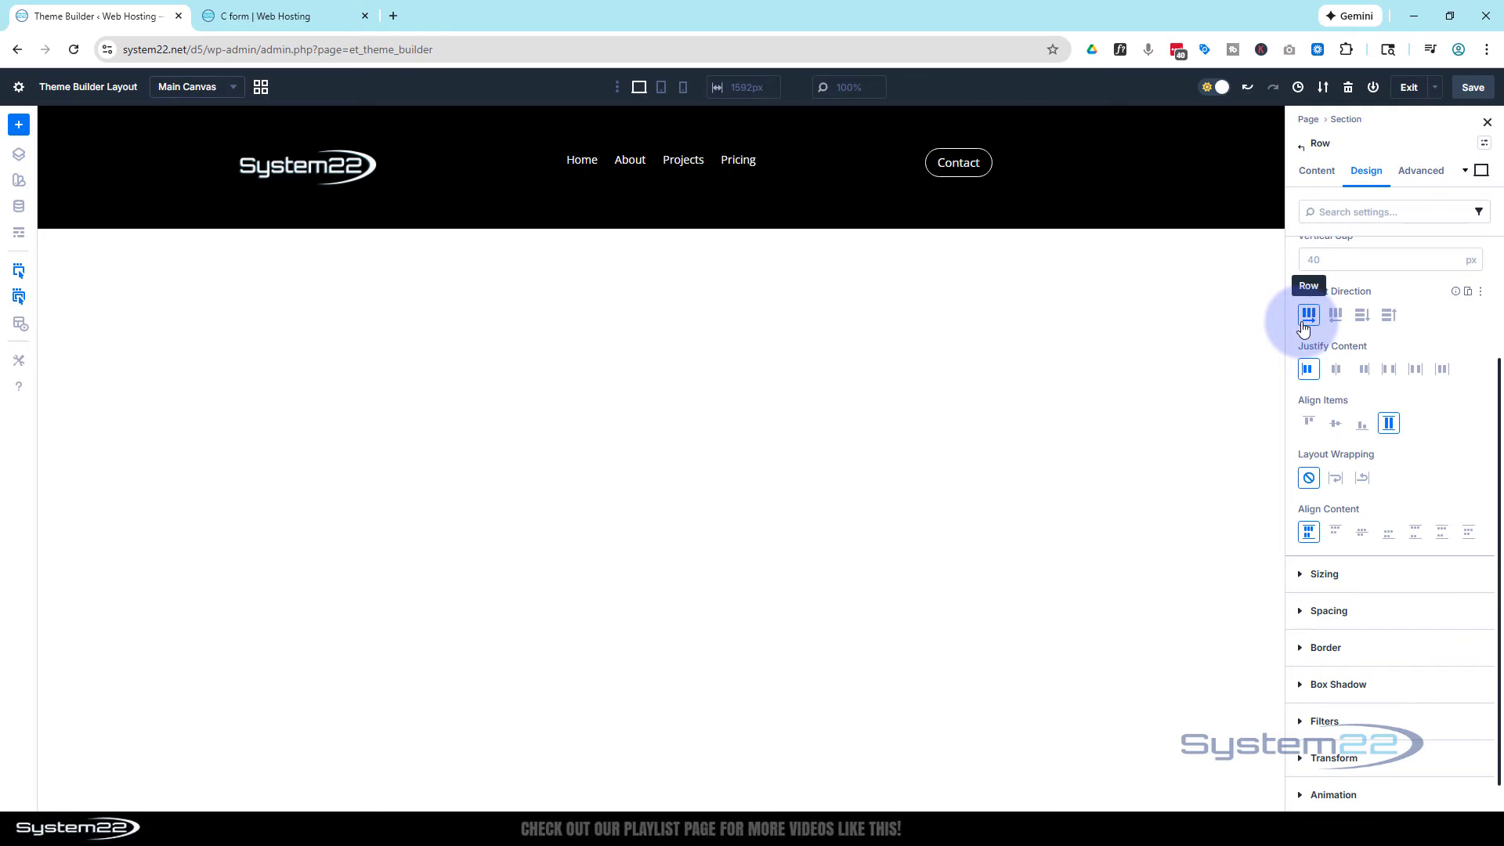
click(1337, 369)
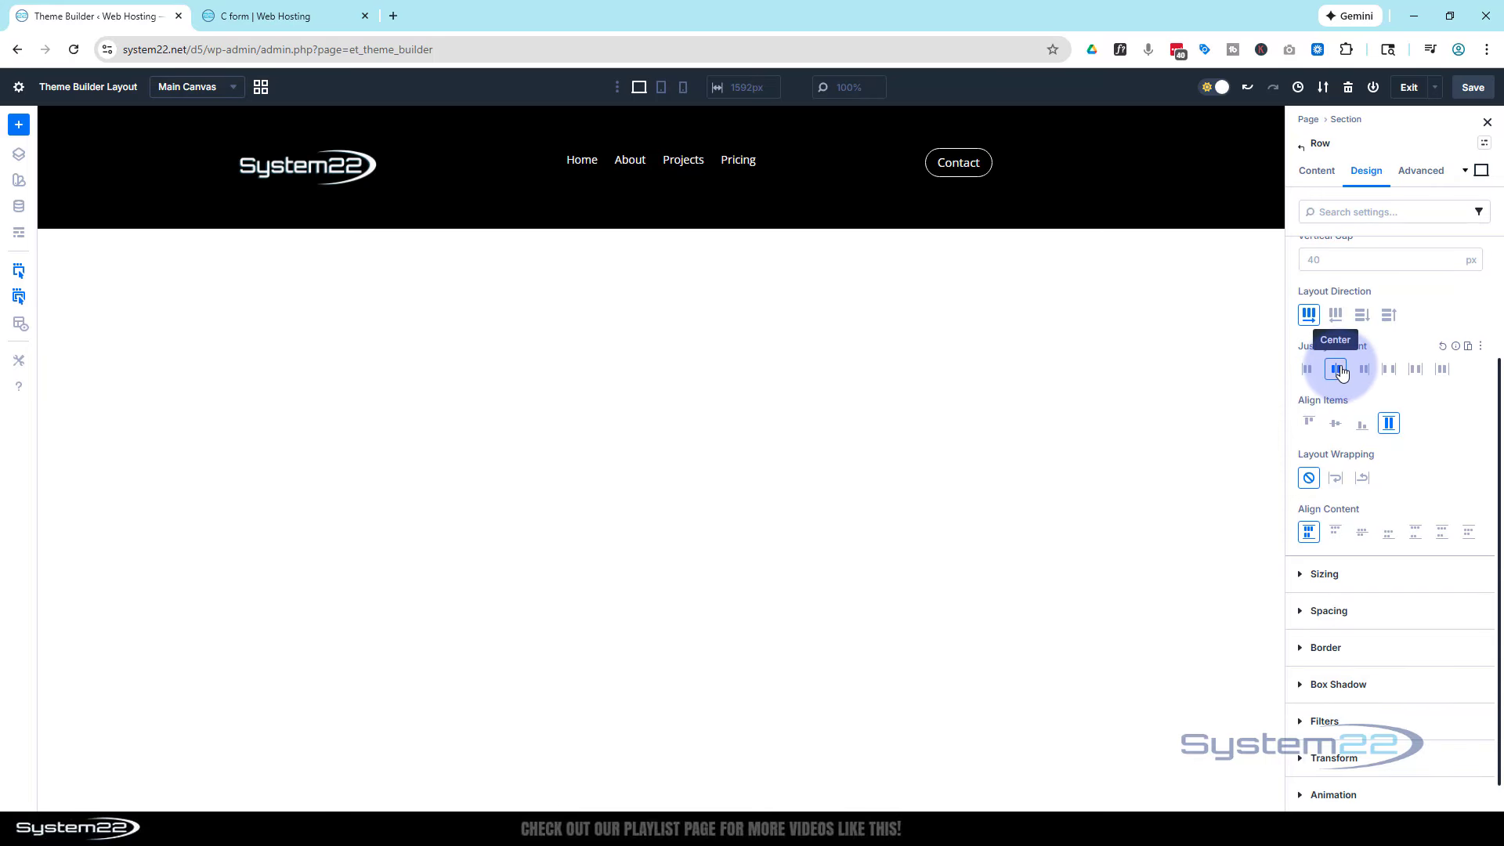
click(1336, 425)
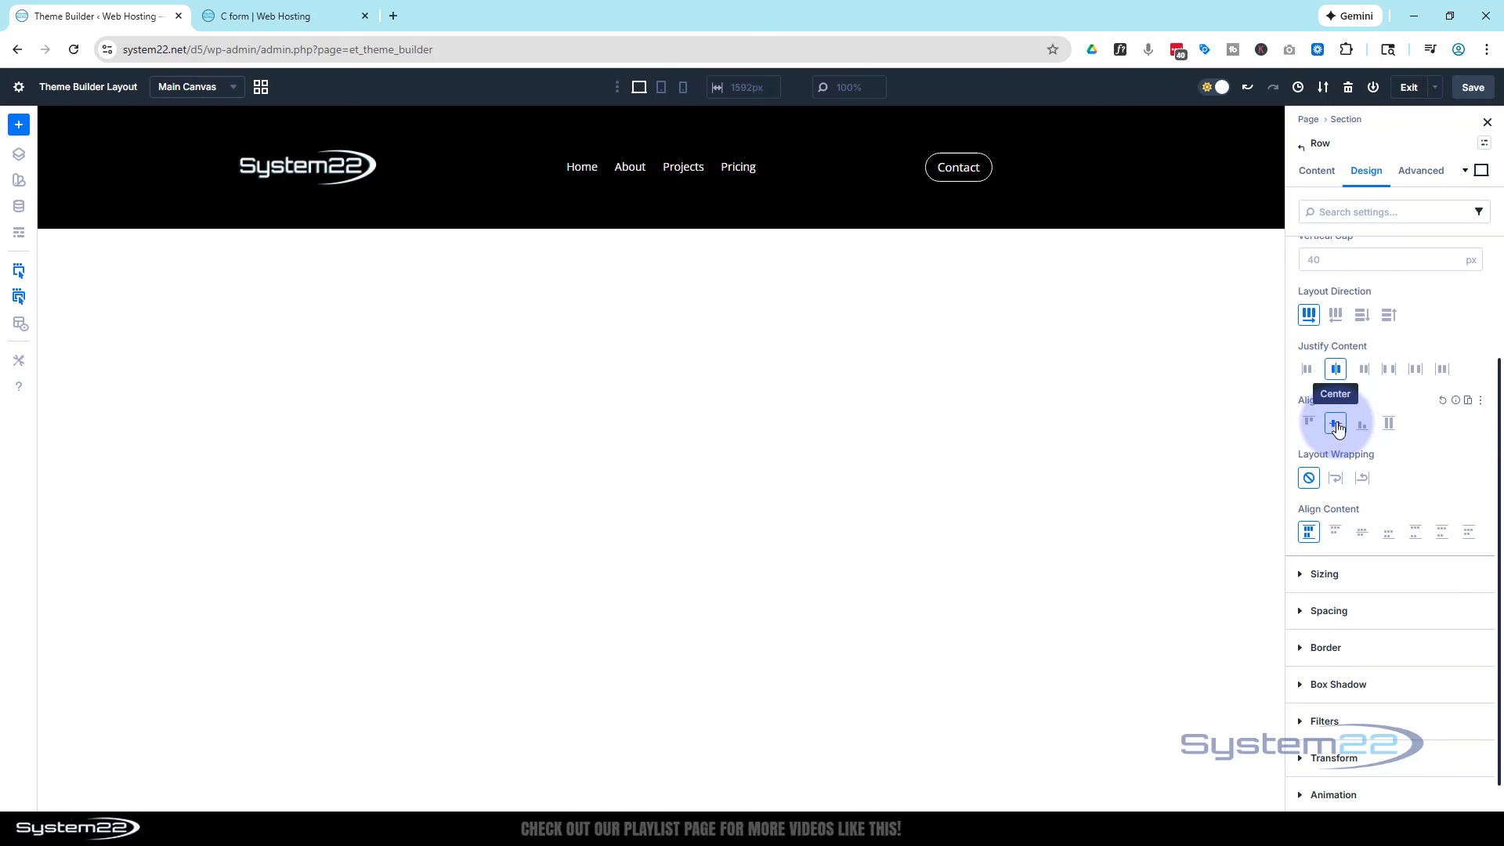
Preview the header layout in the tablet and phone views, then return to the desktop view
click(661, 89)
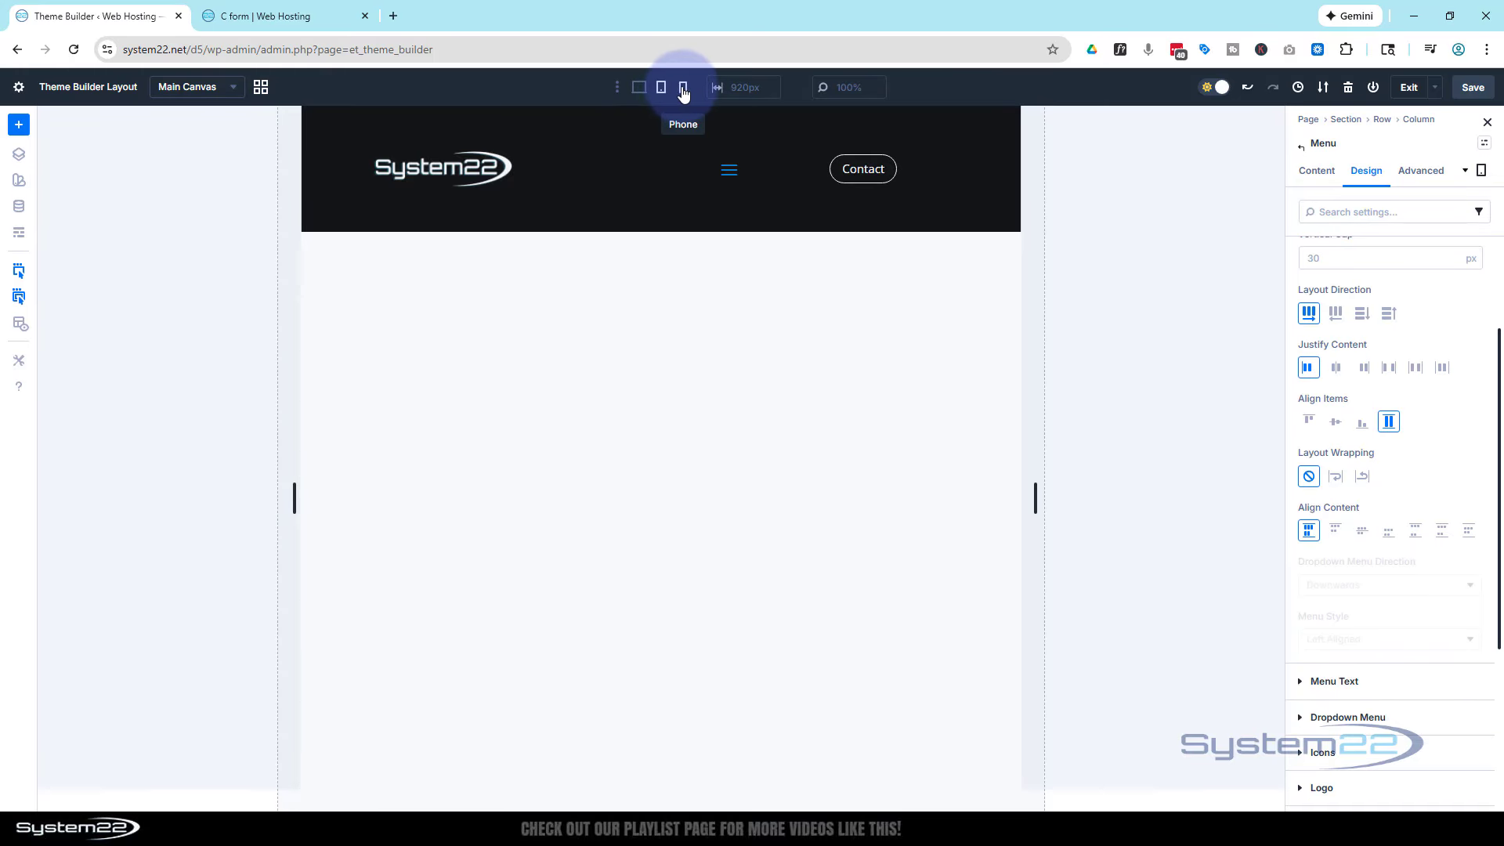
click(683, 92)
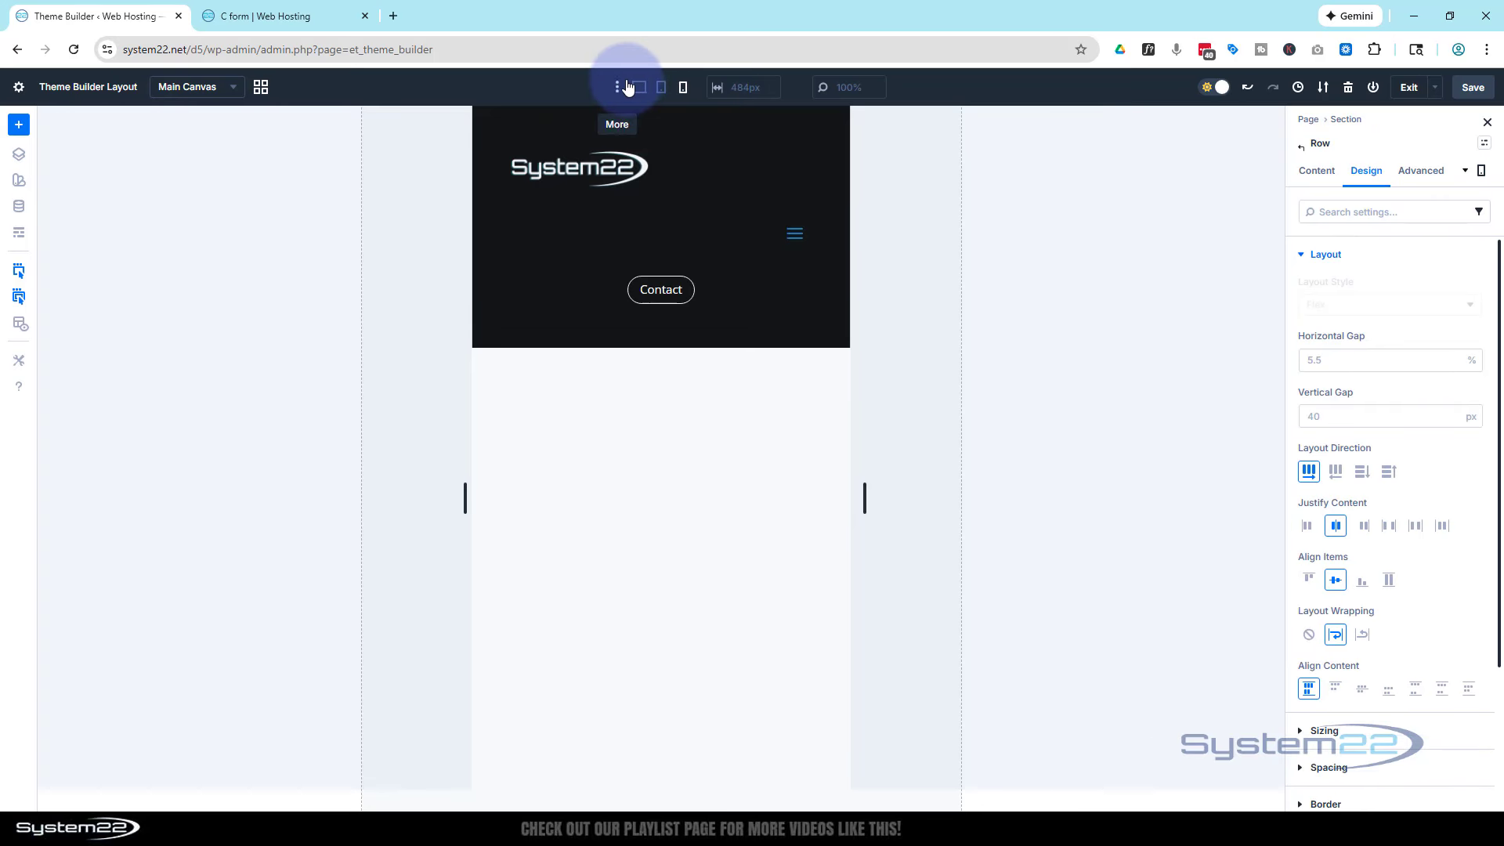
click(638, 90)
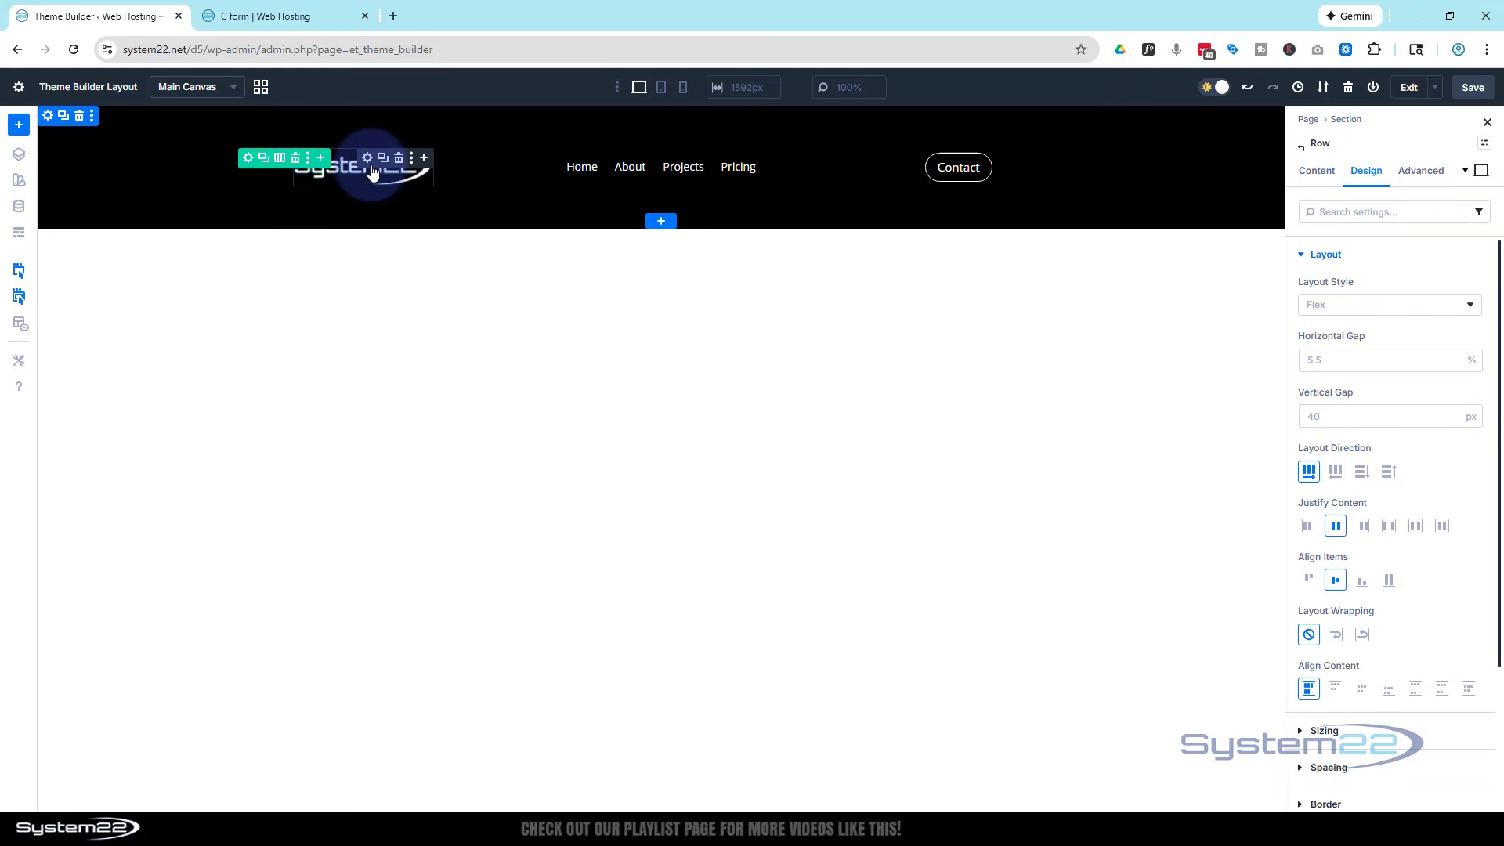
Set the logo image's alignment to Center in its sizing settings
click(368, 161)
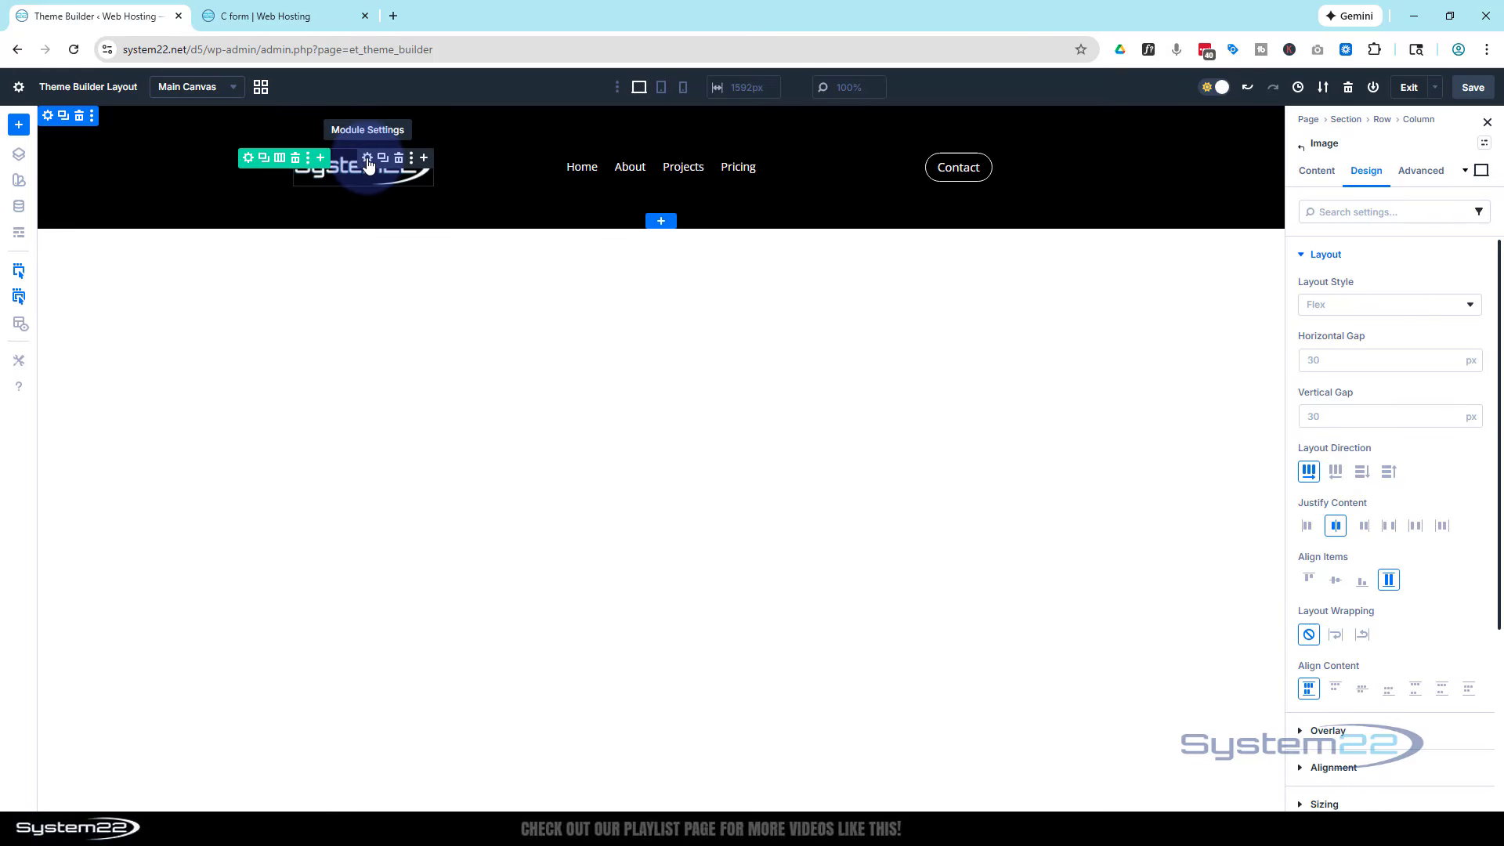
click(1367, 174)
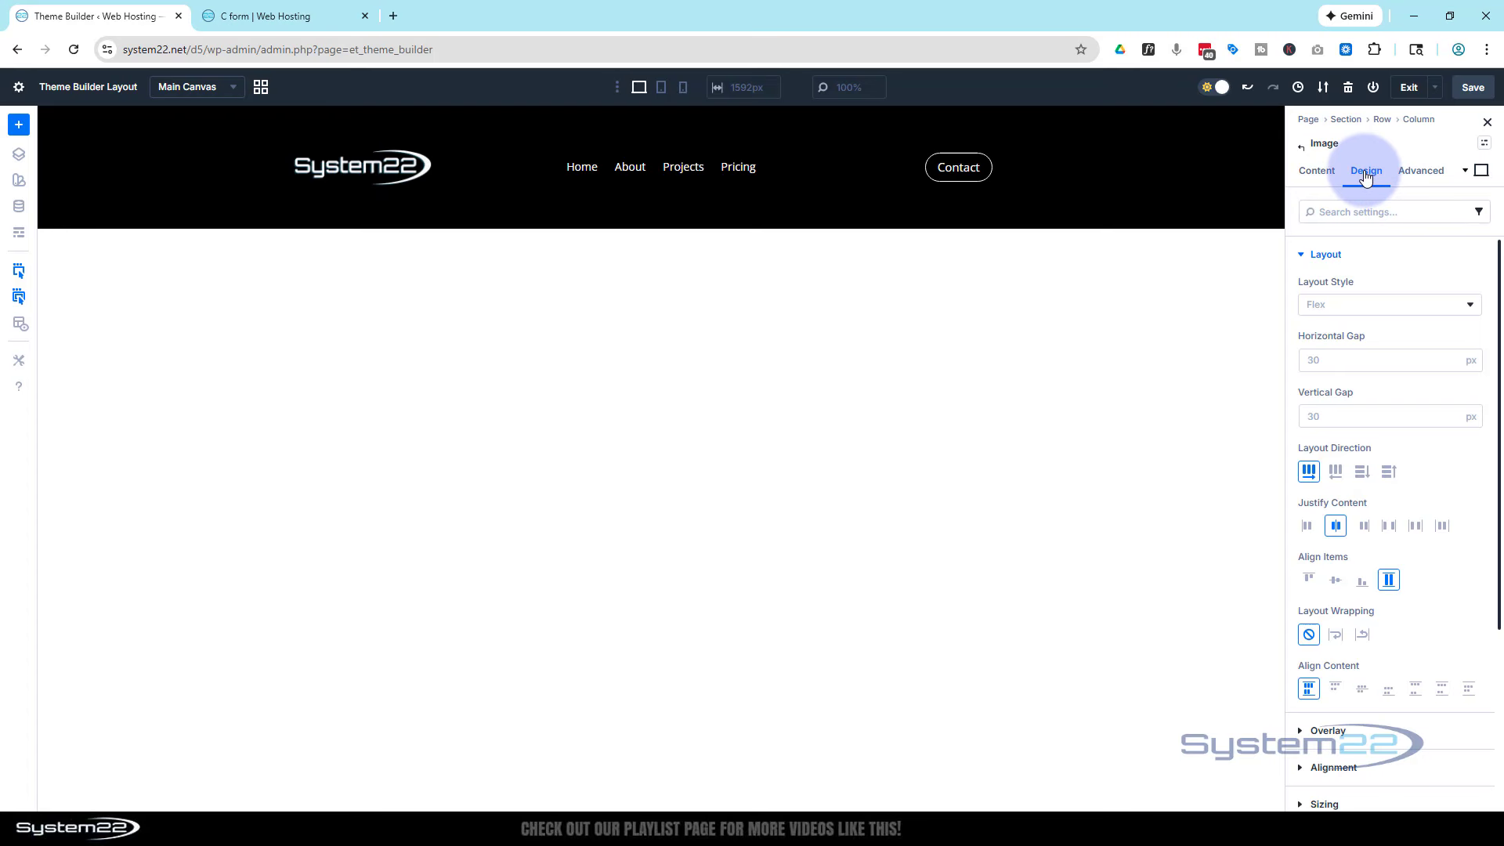
click(1306, 255)
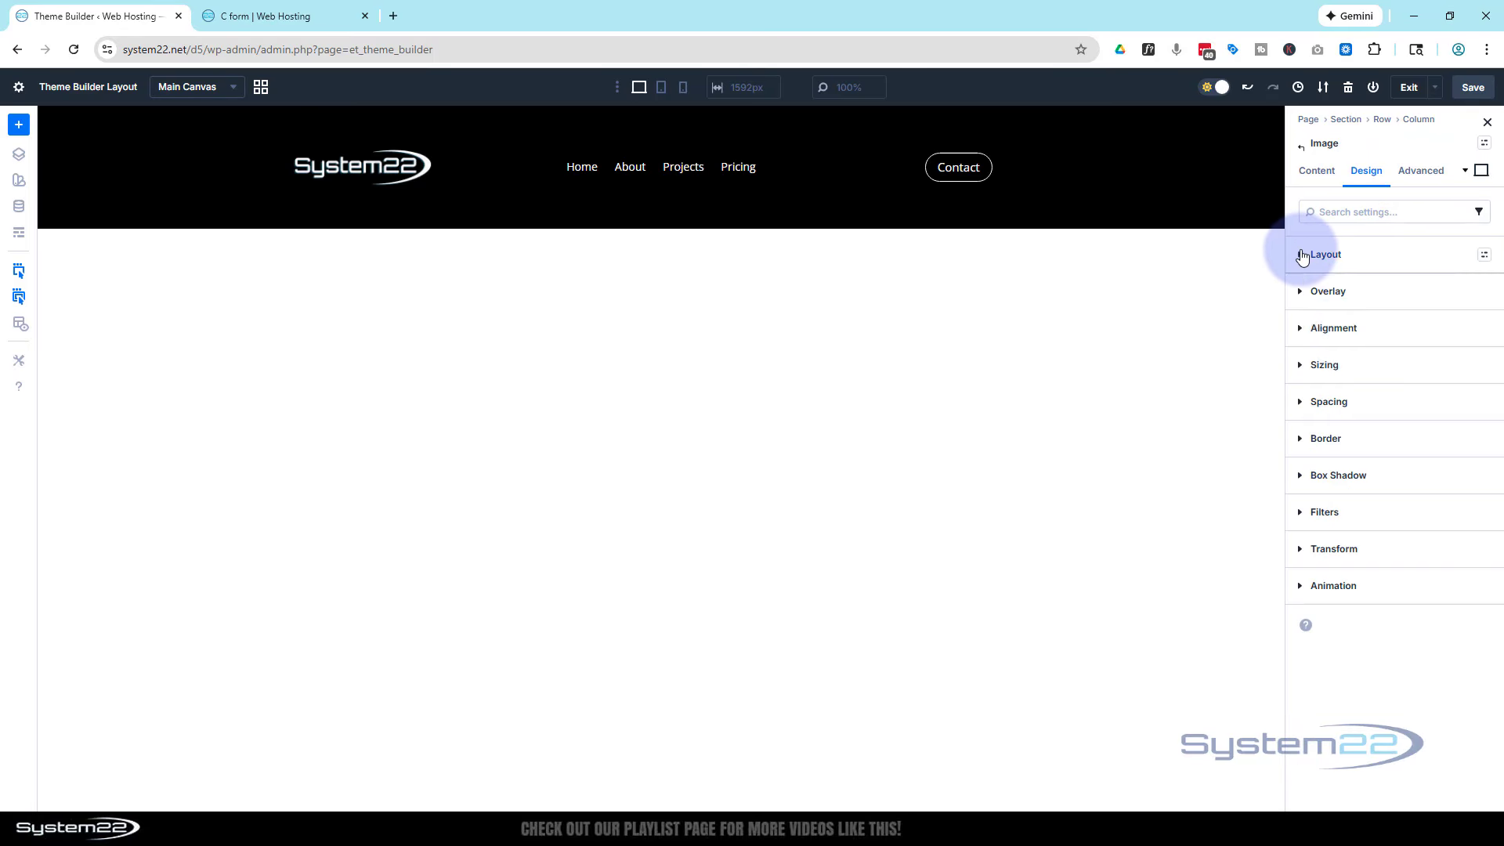
click(1320, 364)
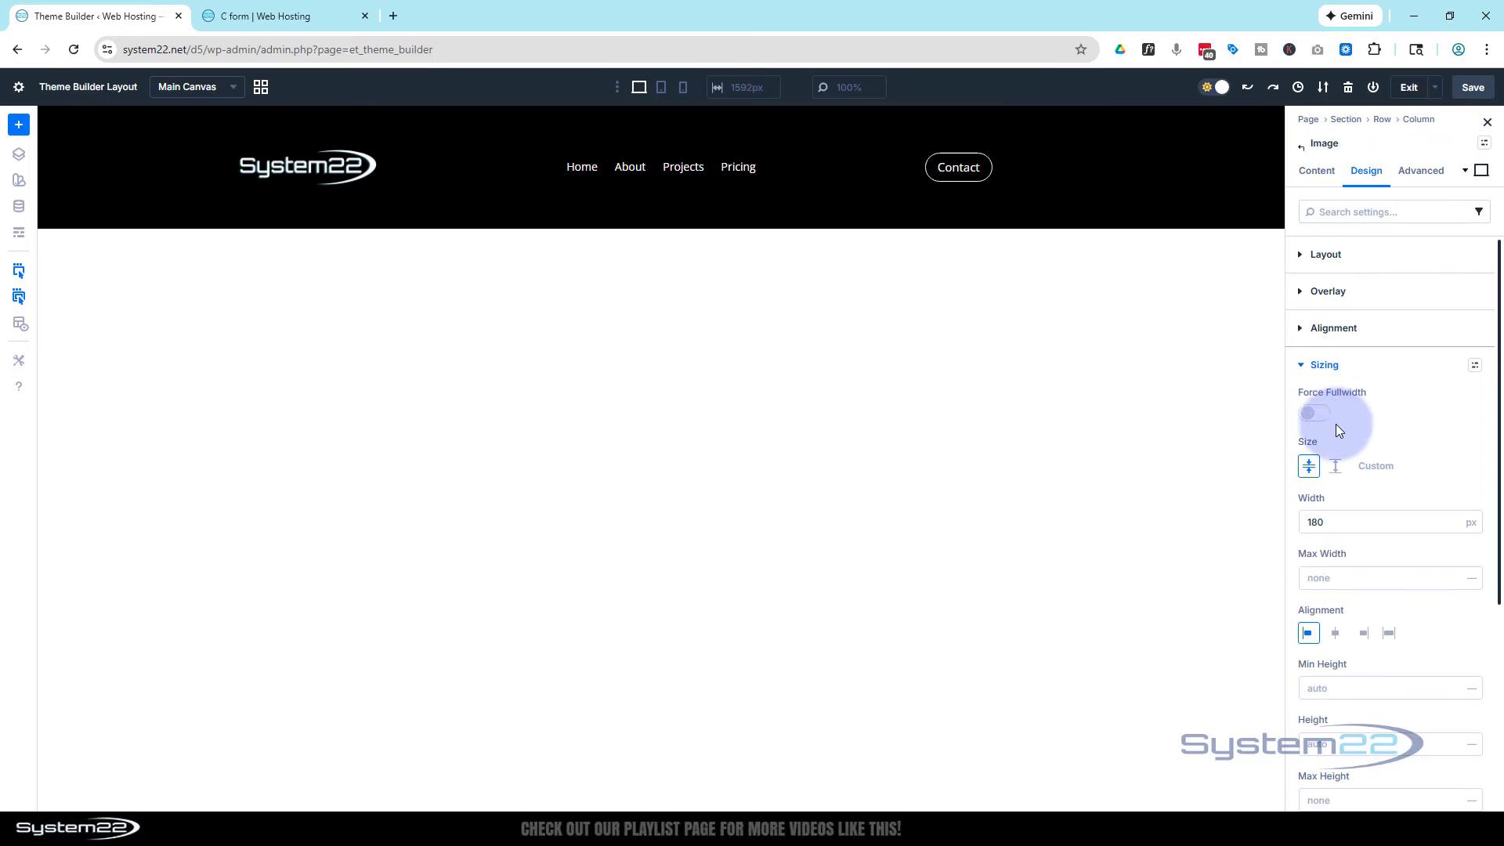
click(1335, 635)
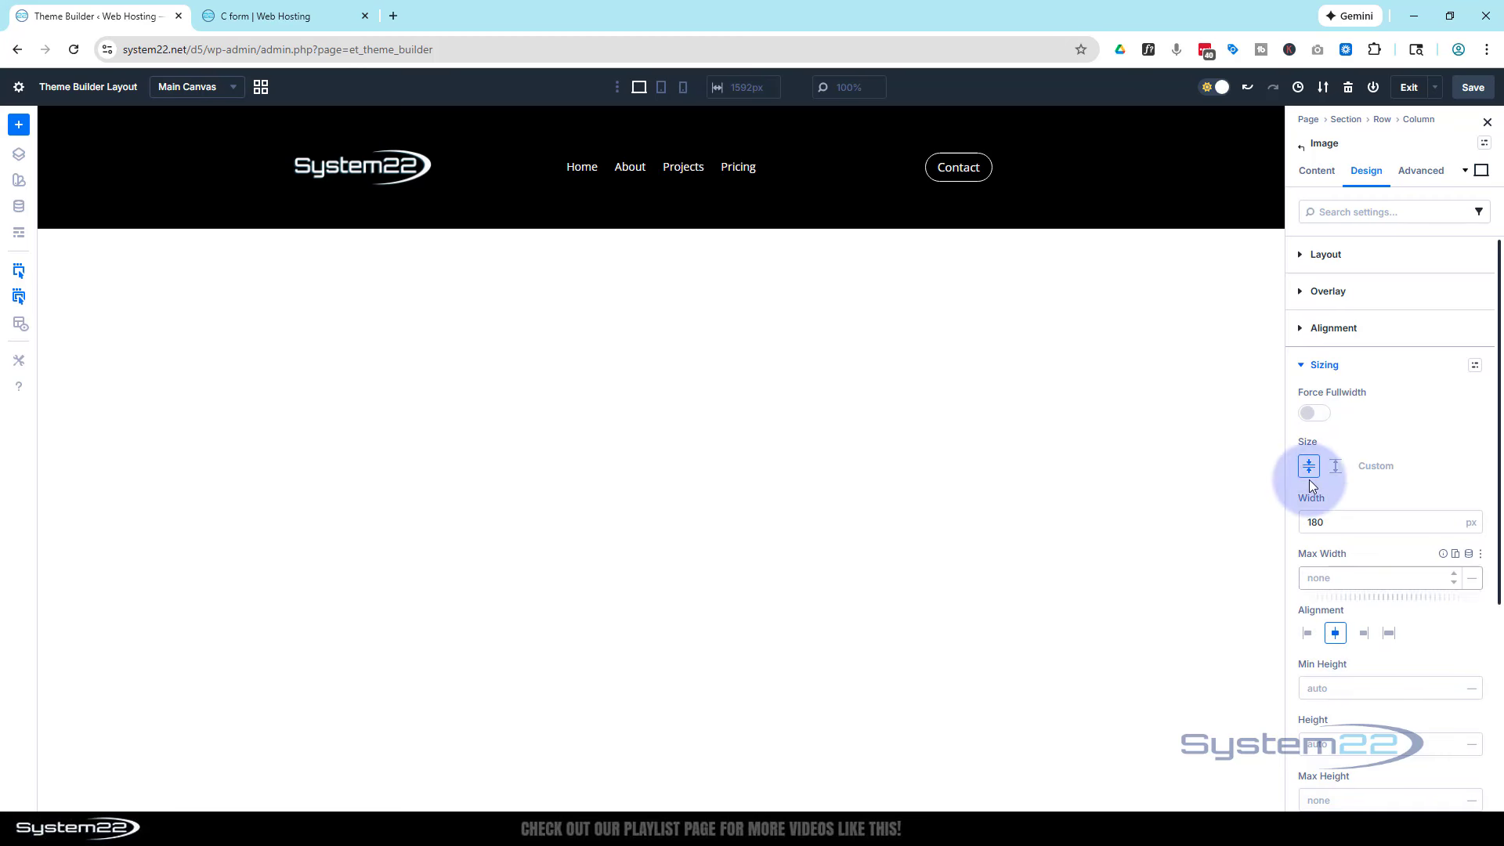
In the phone view, set the menu's Hamburger Menu Icon Color to white (FFFFFF)
click(662, 88)
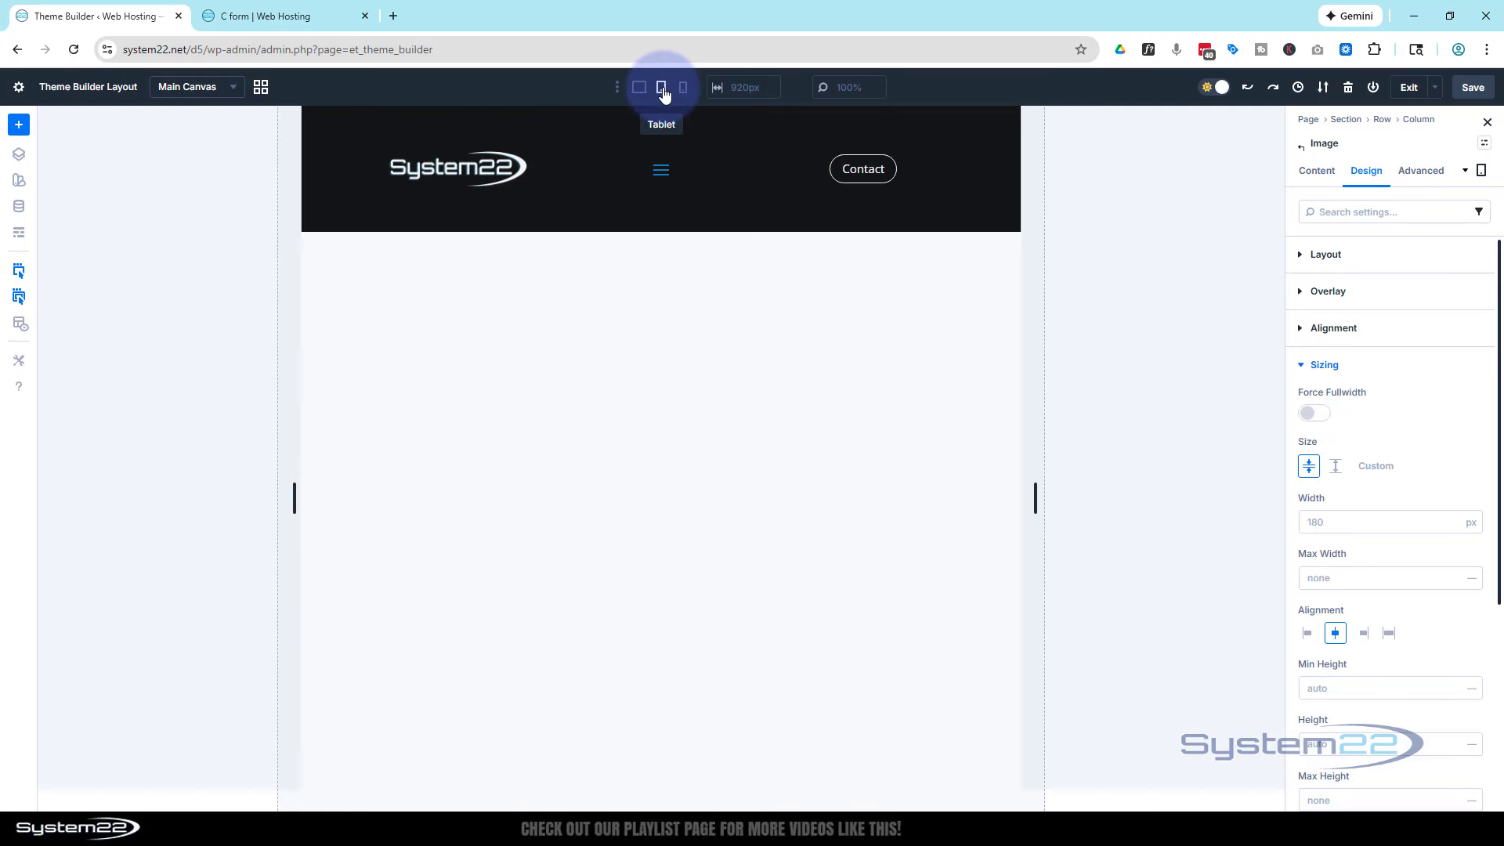
click(683, 89)
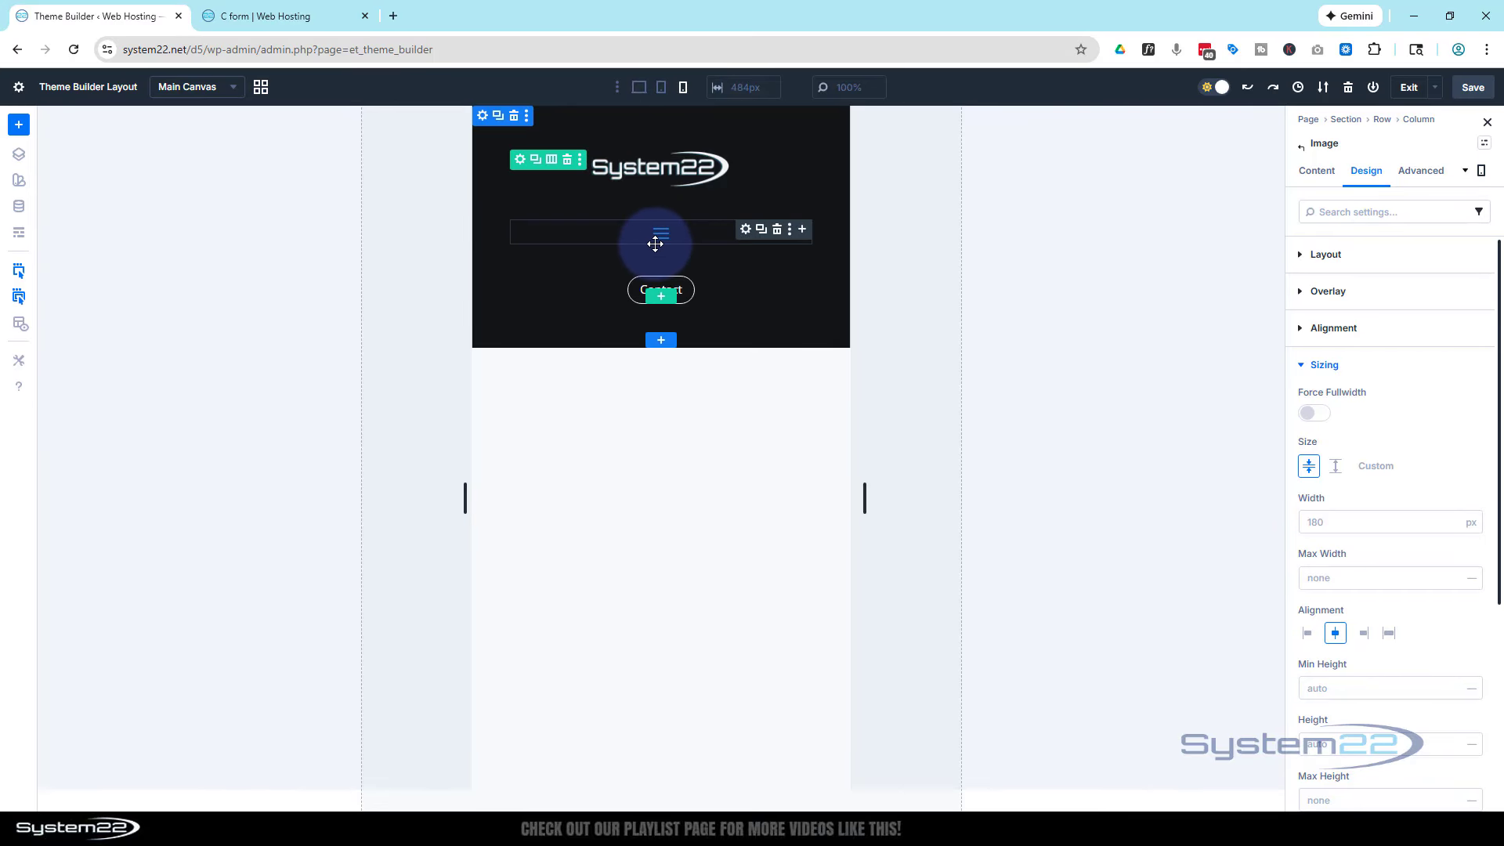
click(746, 232)
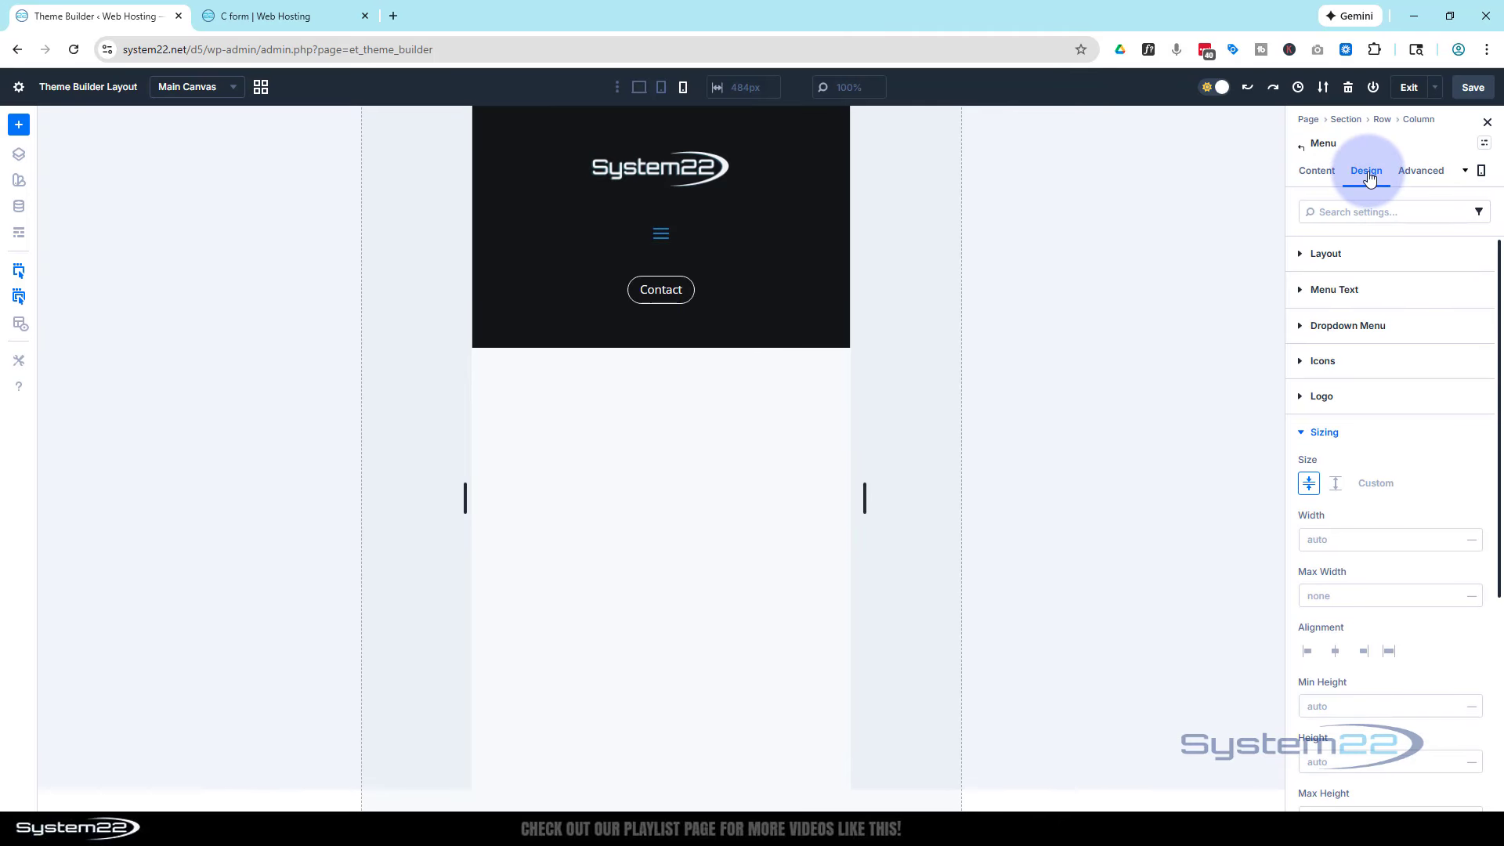
click(1303, 431)
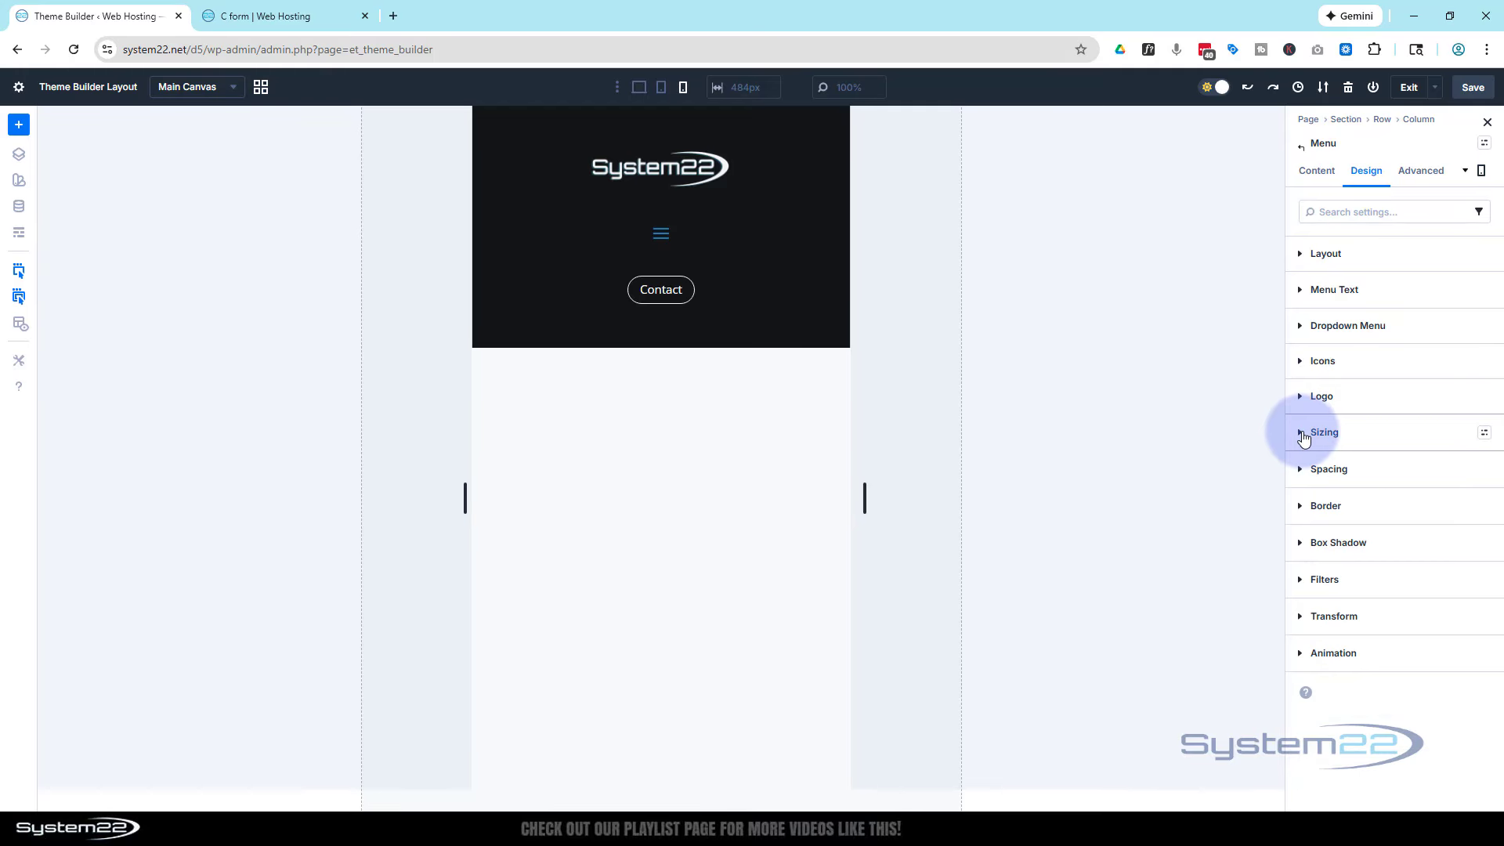
click(1298, 363)
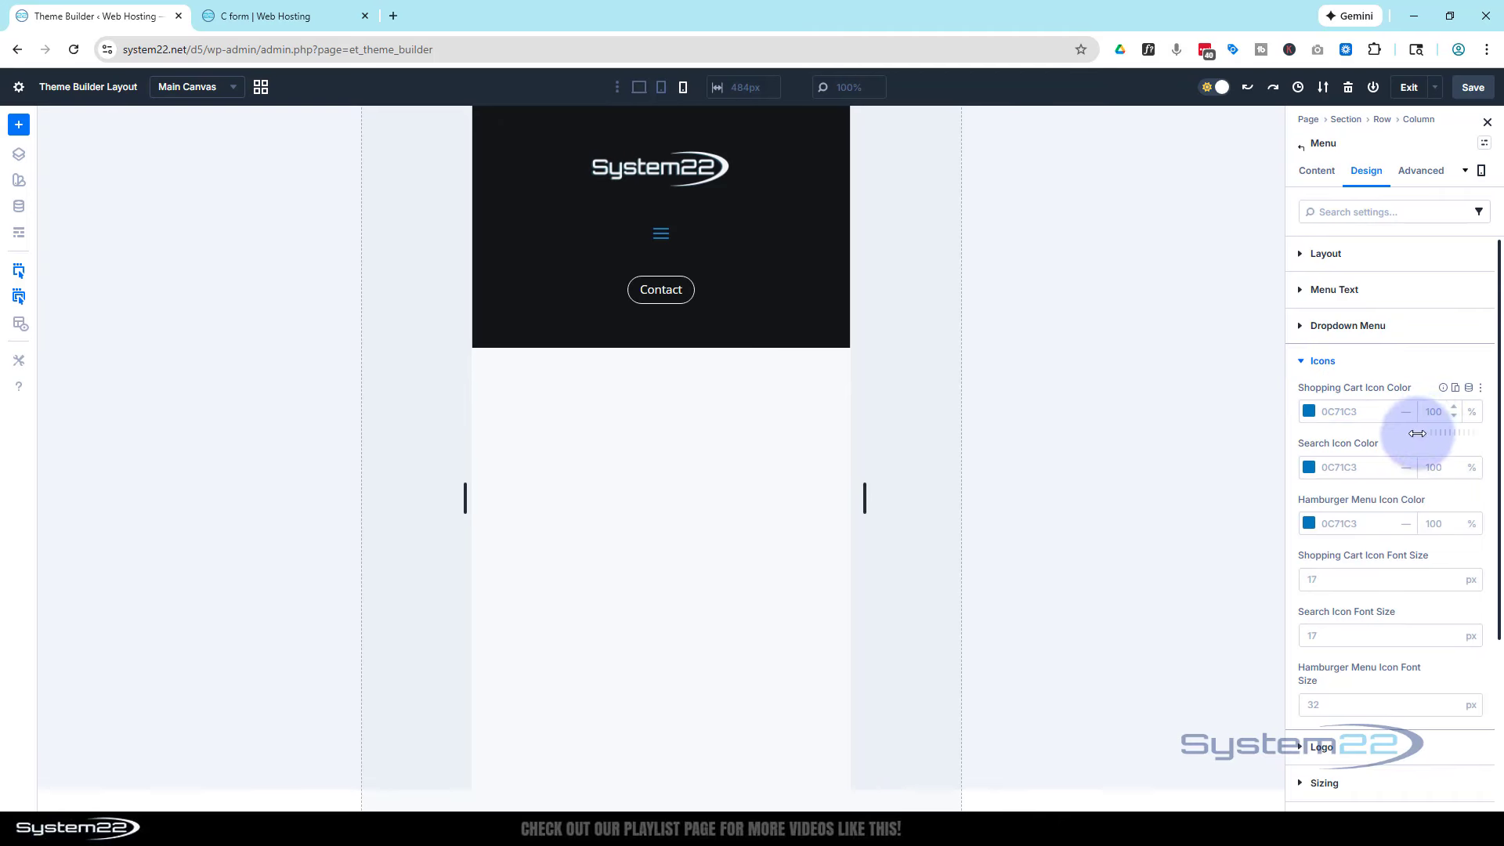
click(1309, 523)
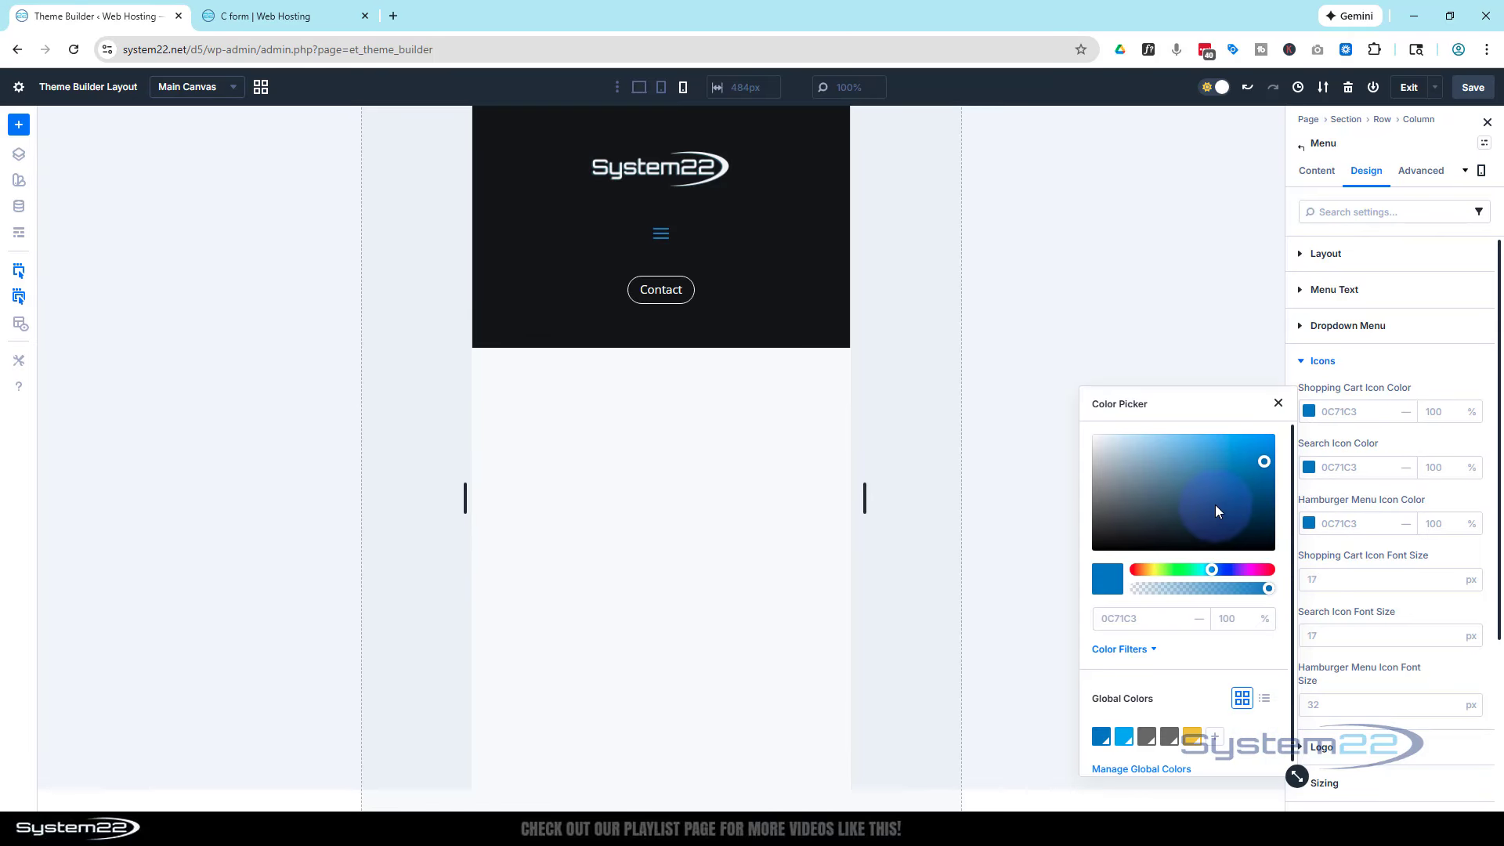
drag(1127, 450, 1091, 430)
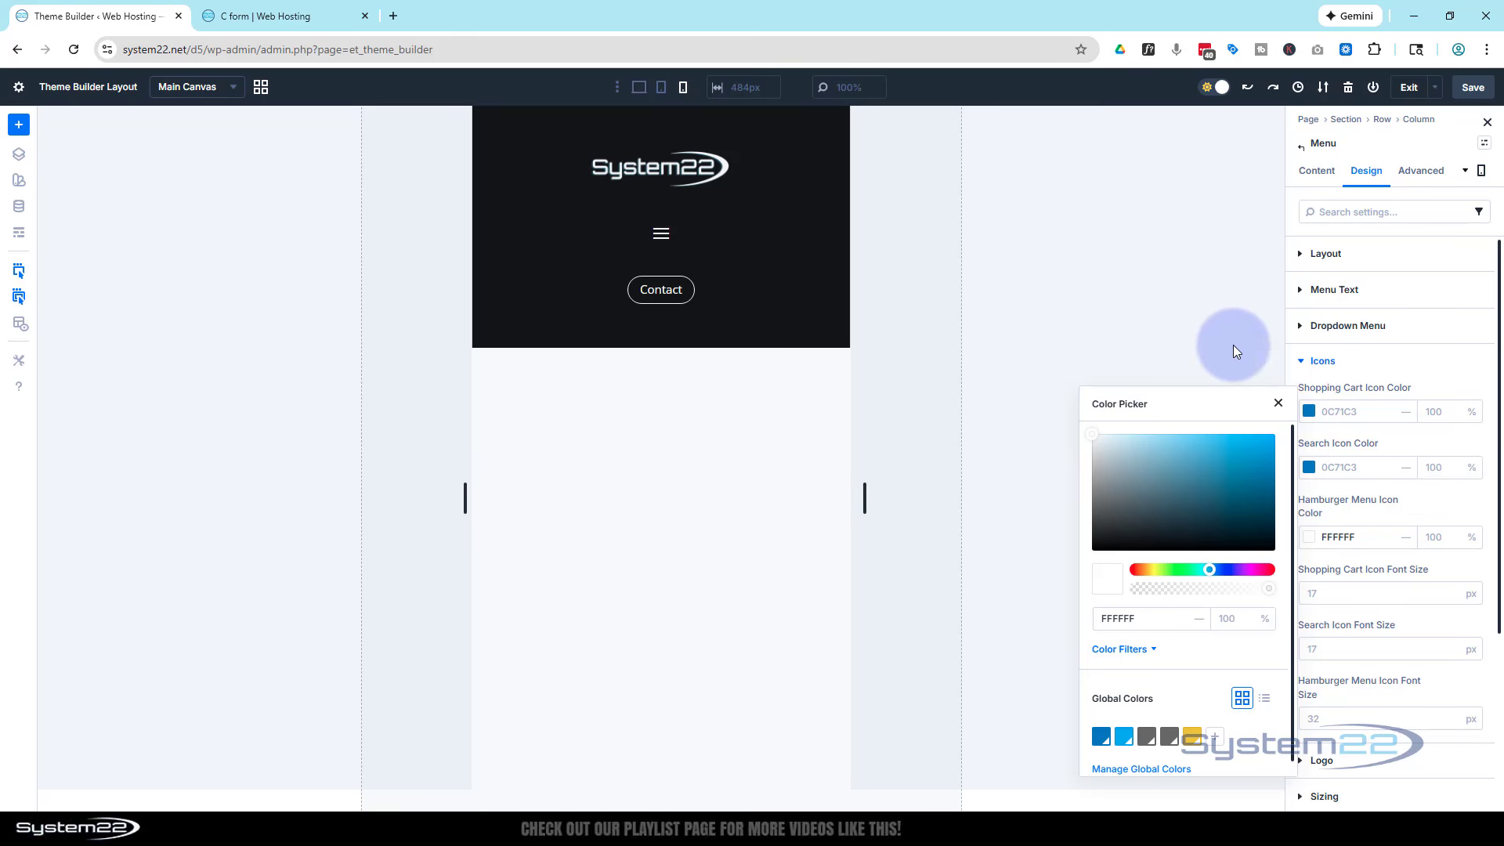
click(1411, 143)
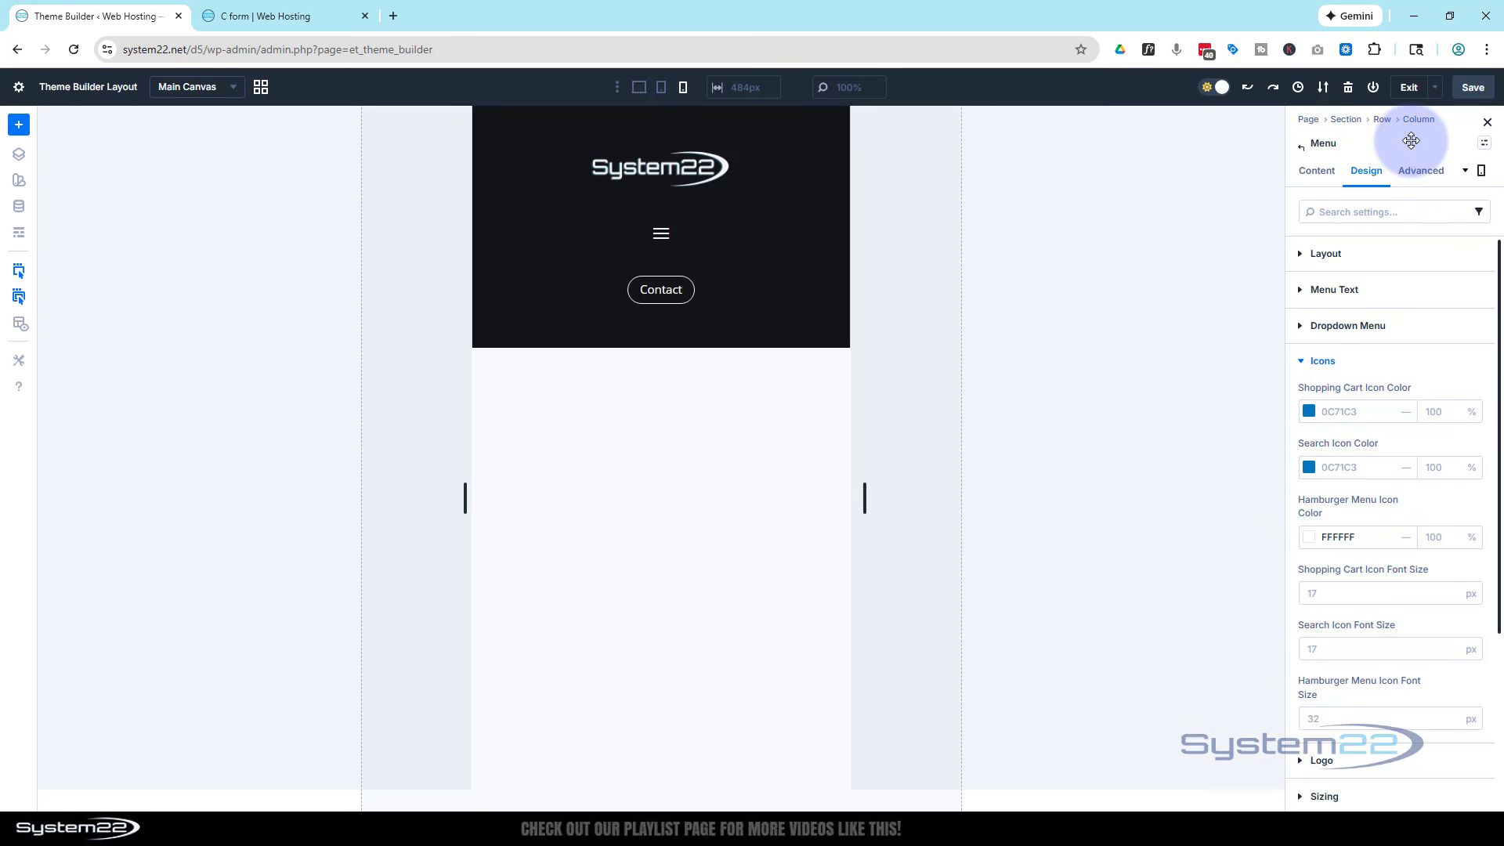
Return to the desktop view and set the header section's linked top and bottom padding to 25 px
click(639, 87)
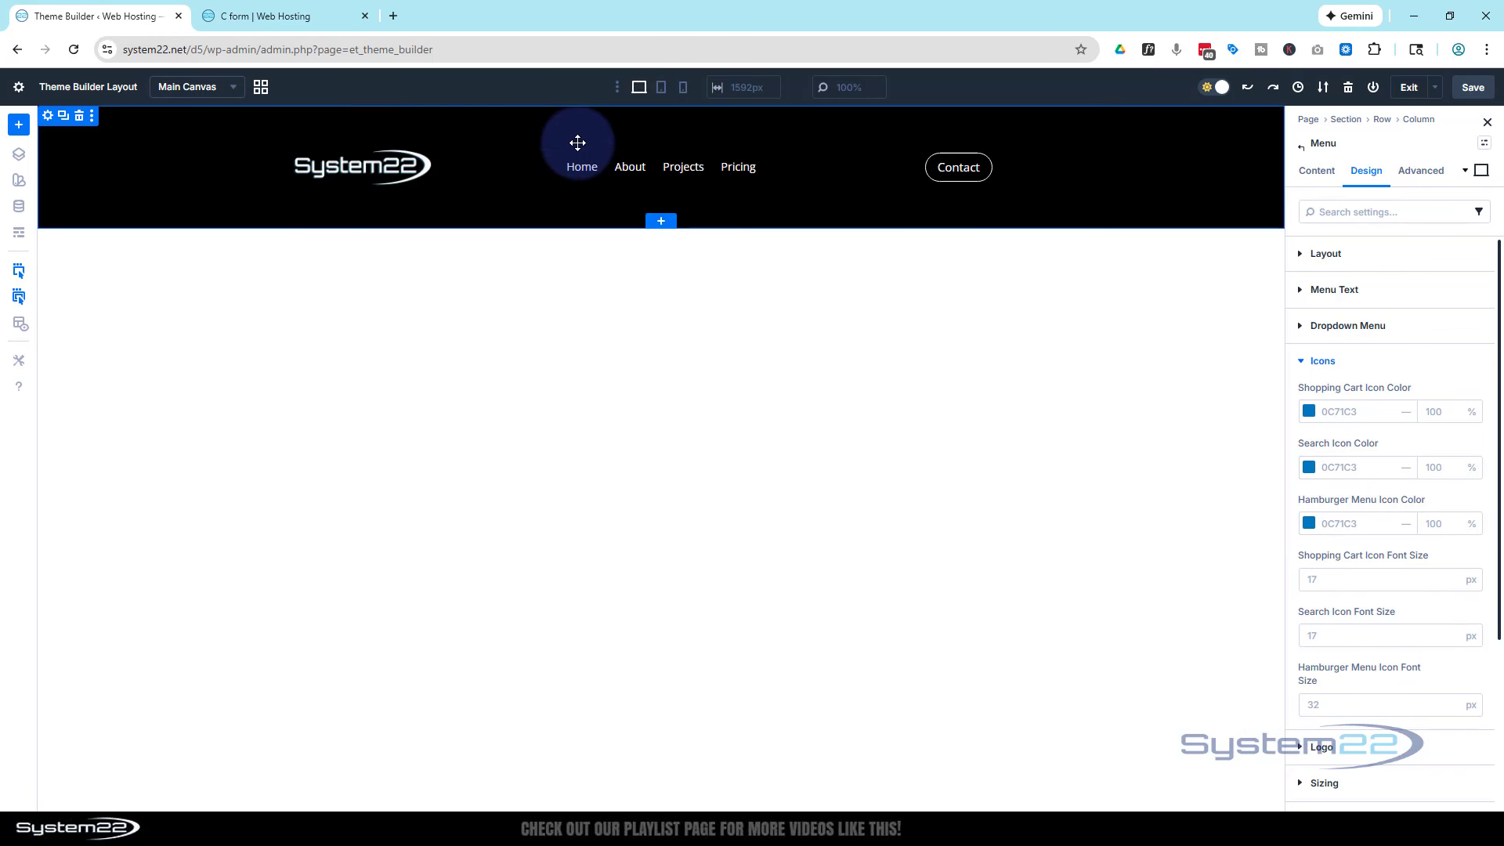
click(49, 124)
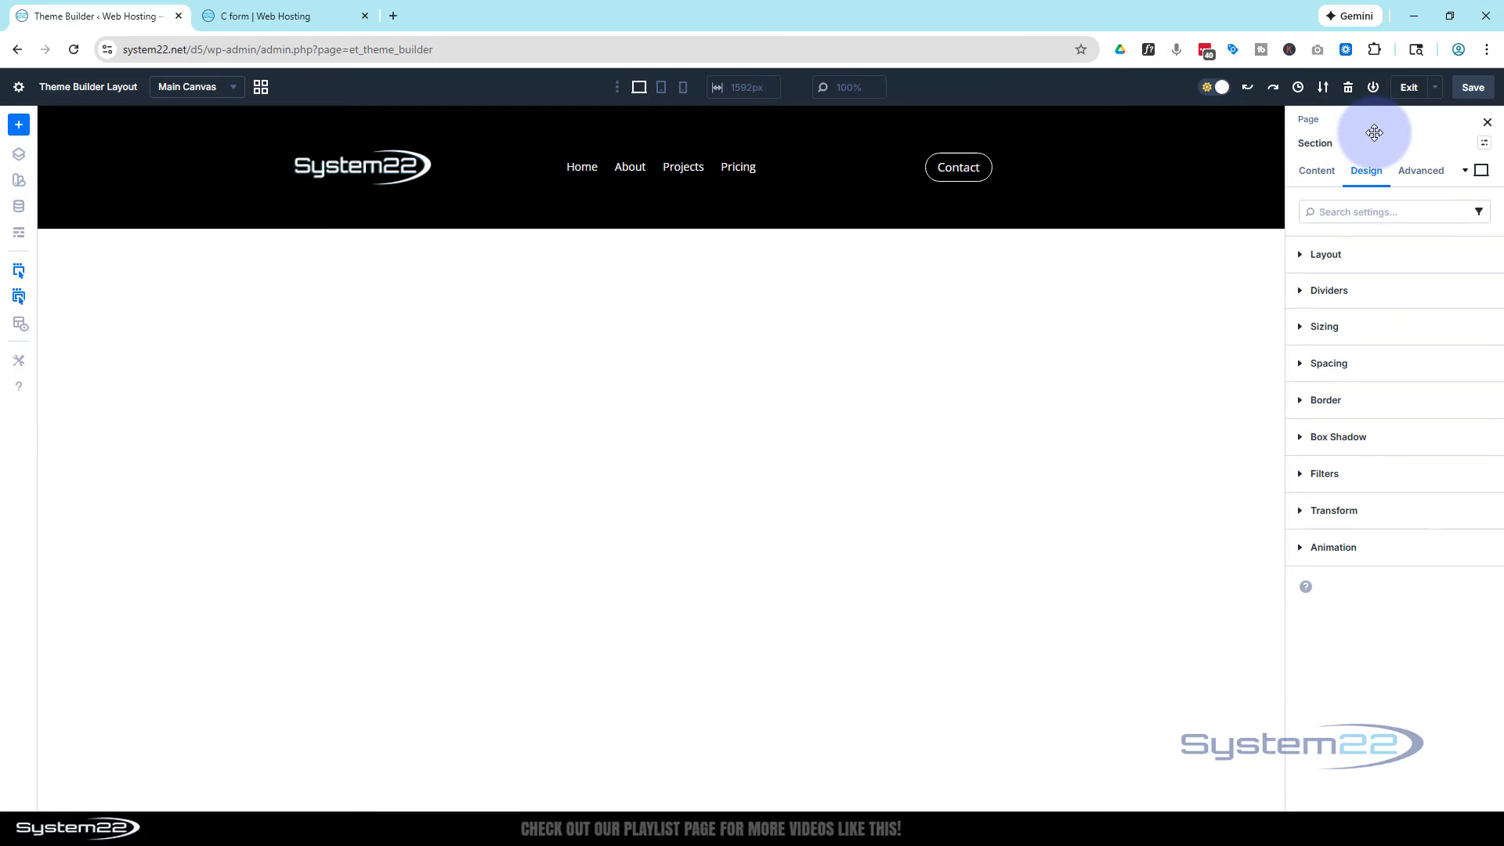
click(1346, 365)
click(1332, 532)
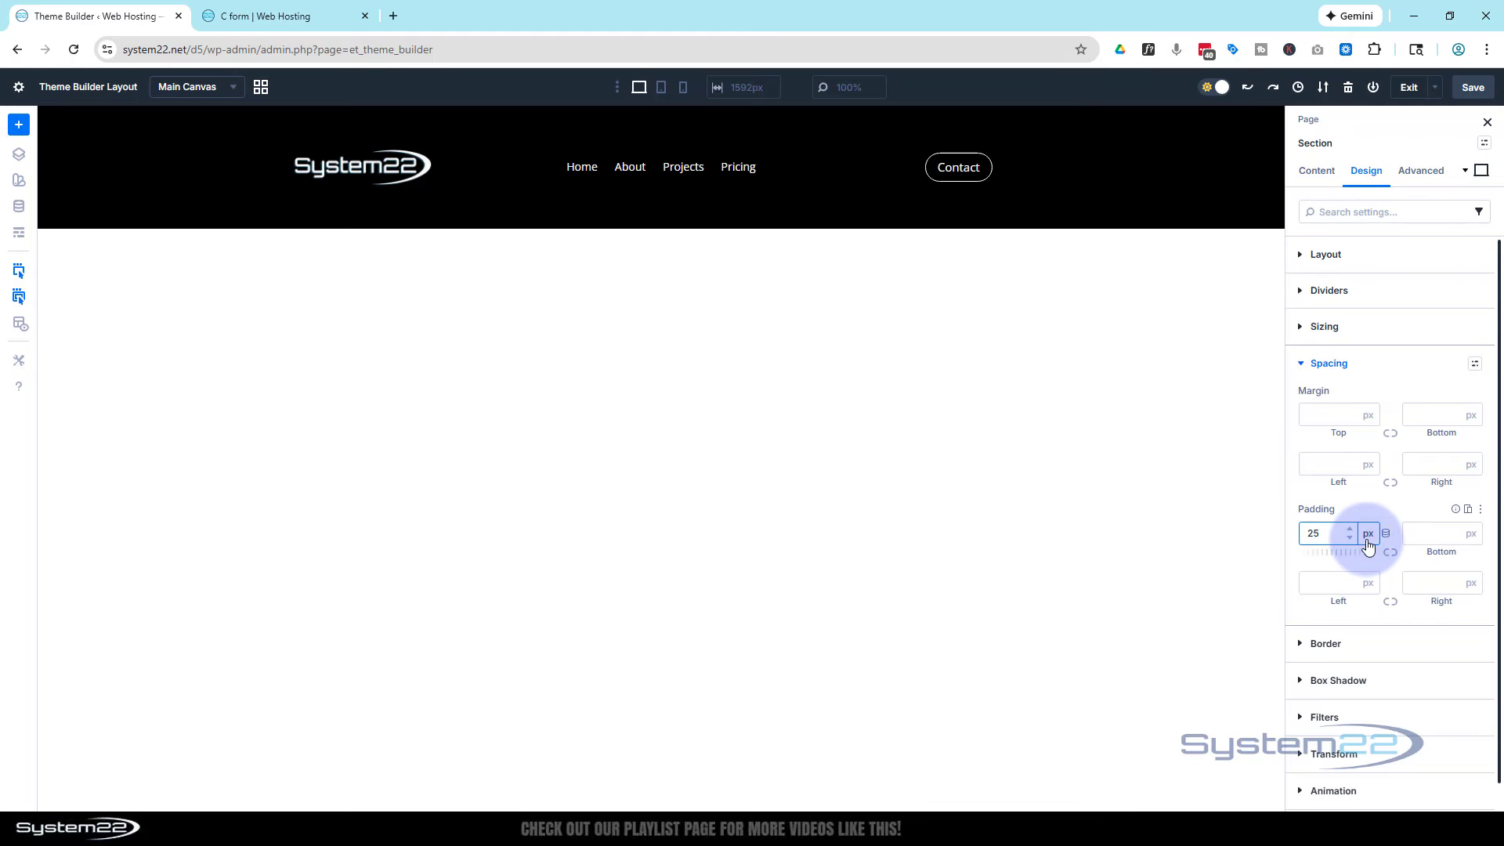
click(1391, 553)
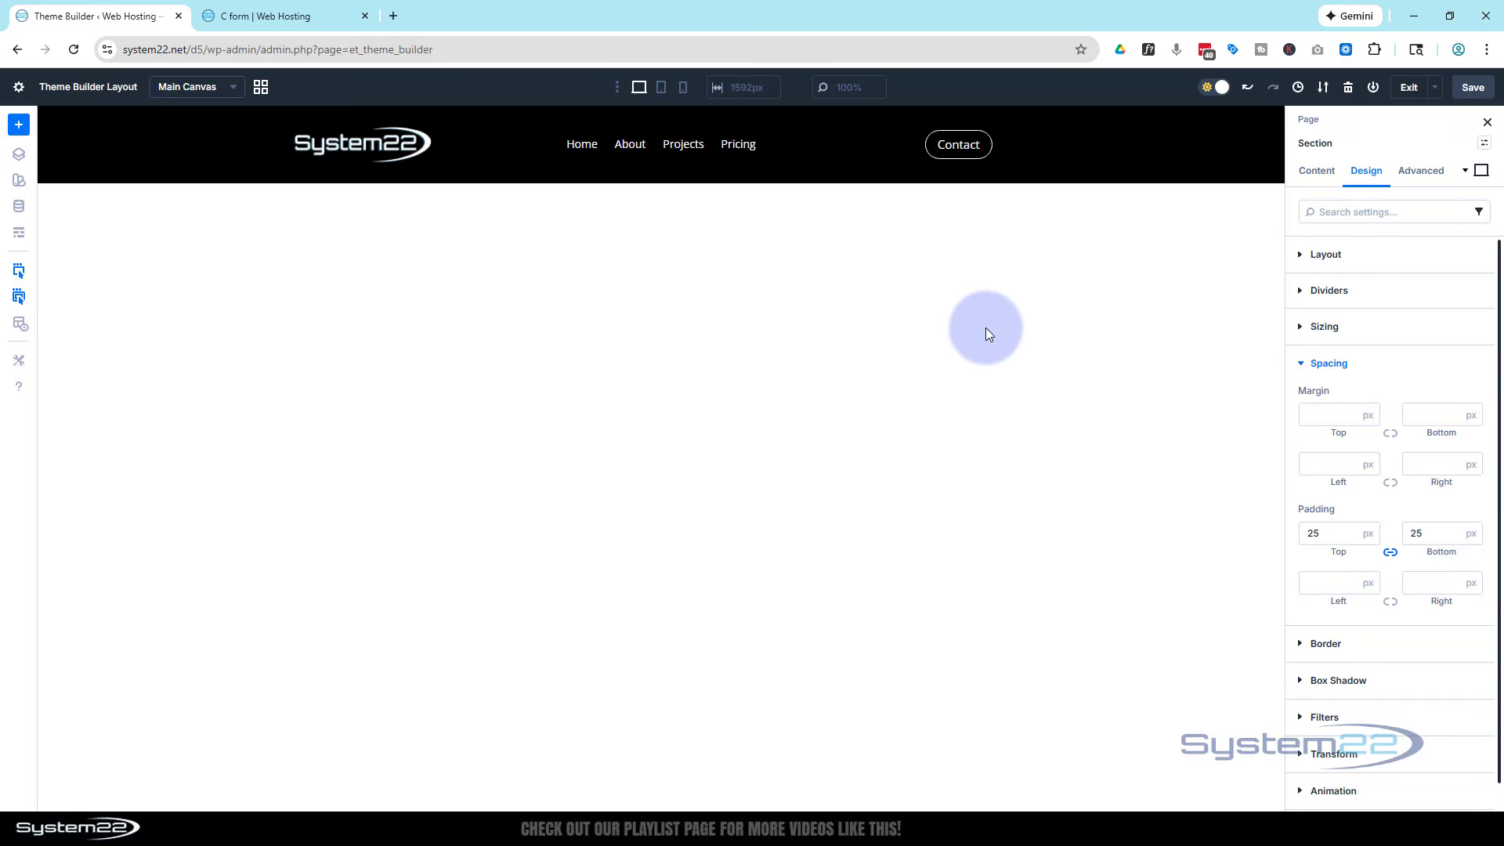
Make the header section's black background color fully transparent with an opacity of 0%
click(1313, 172)
click(1324, 326)
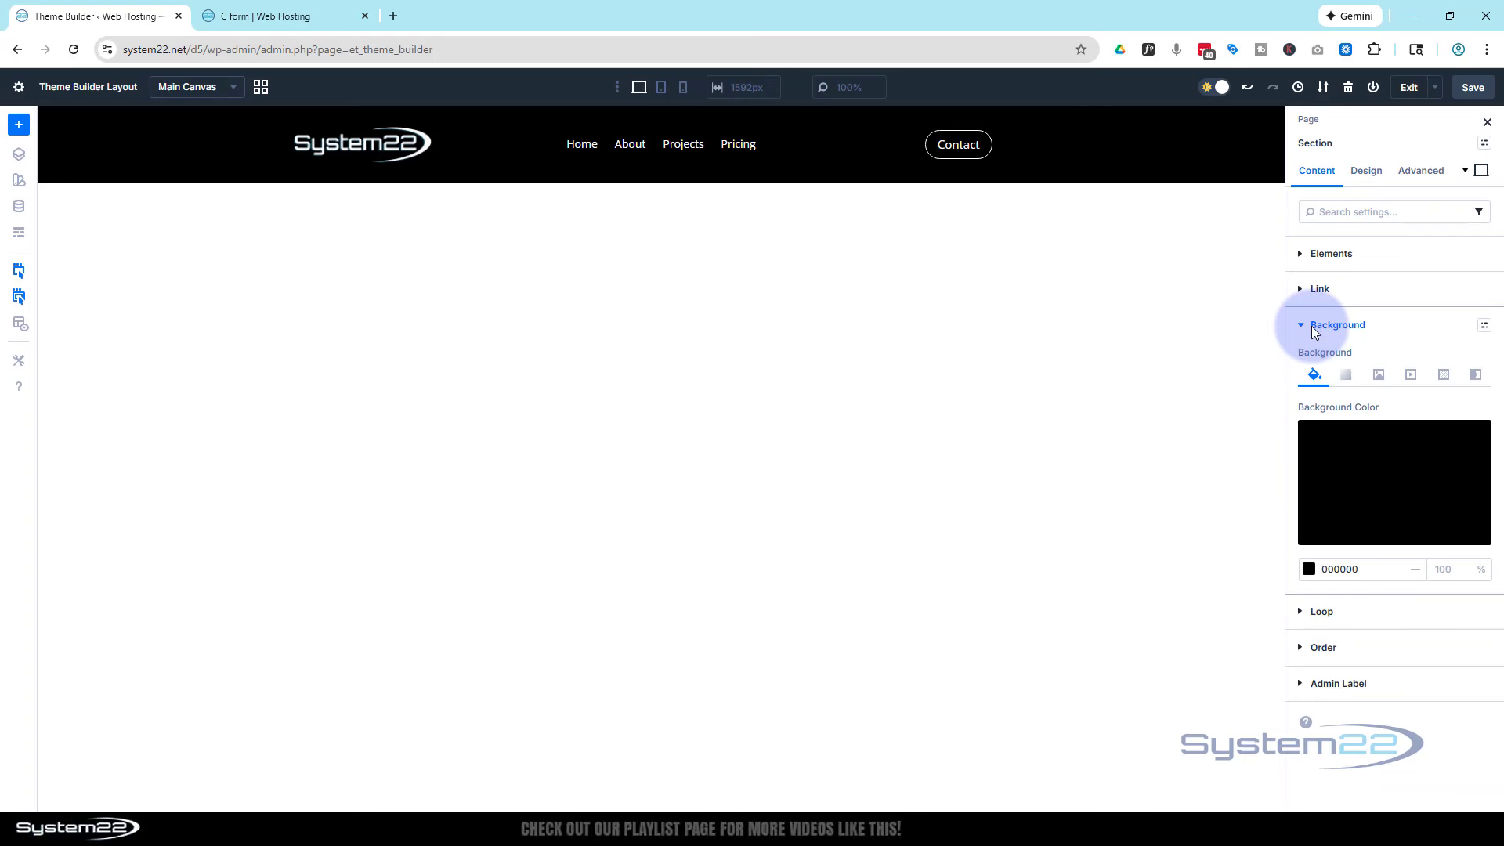
click(1383, 478)
drag(1267, 588, 1131, 602)
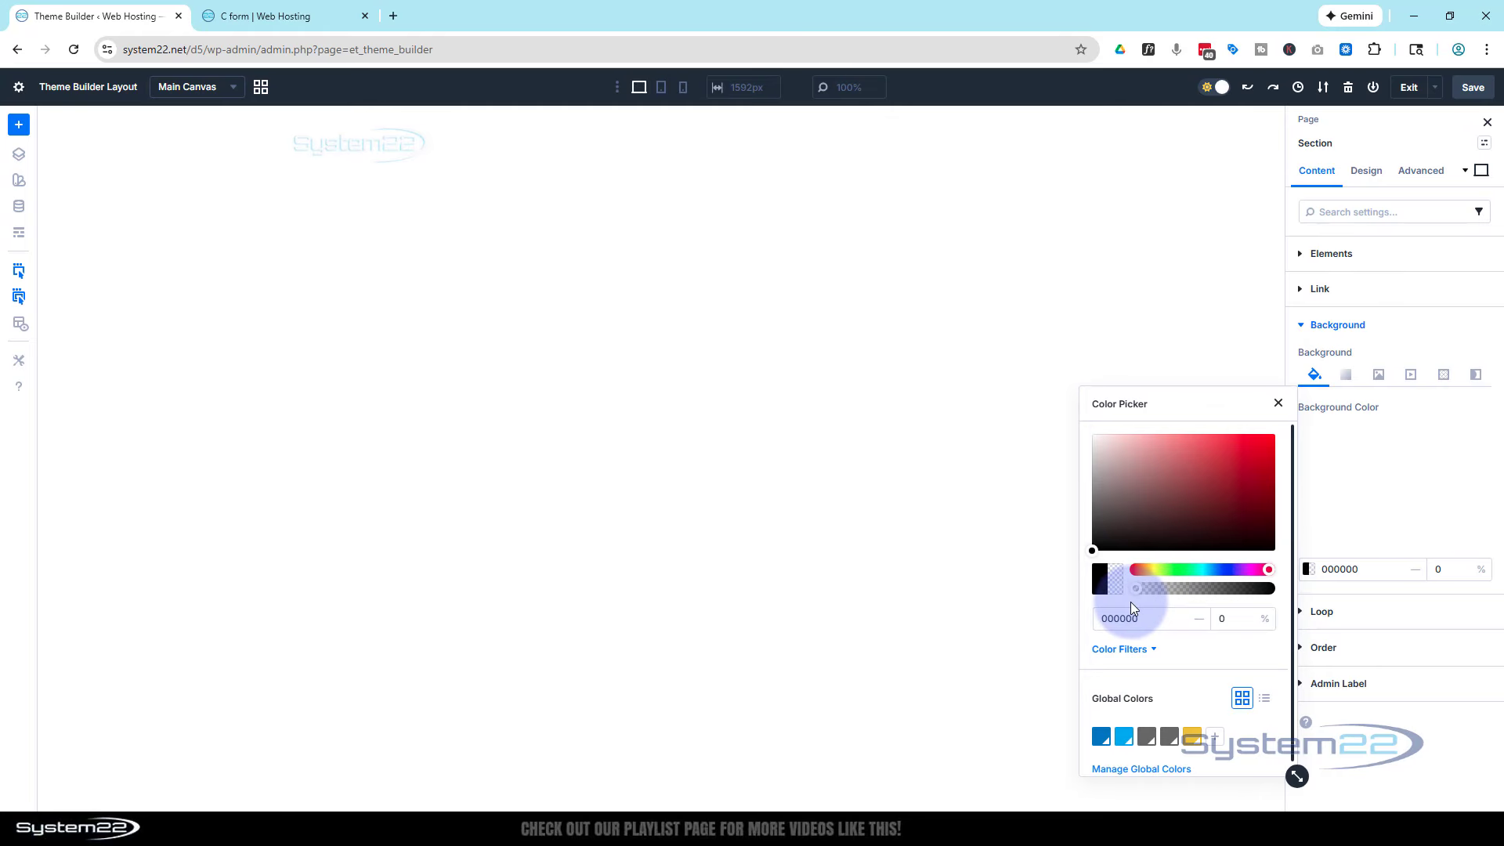
click(977, 570)
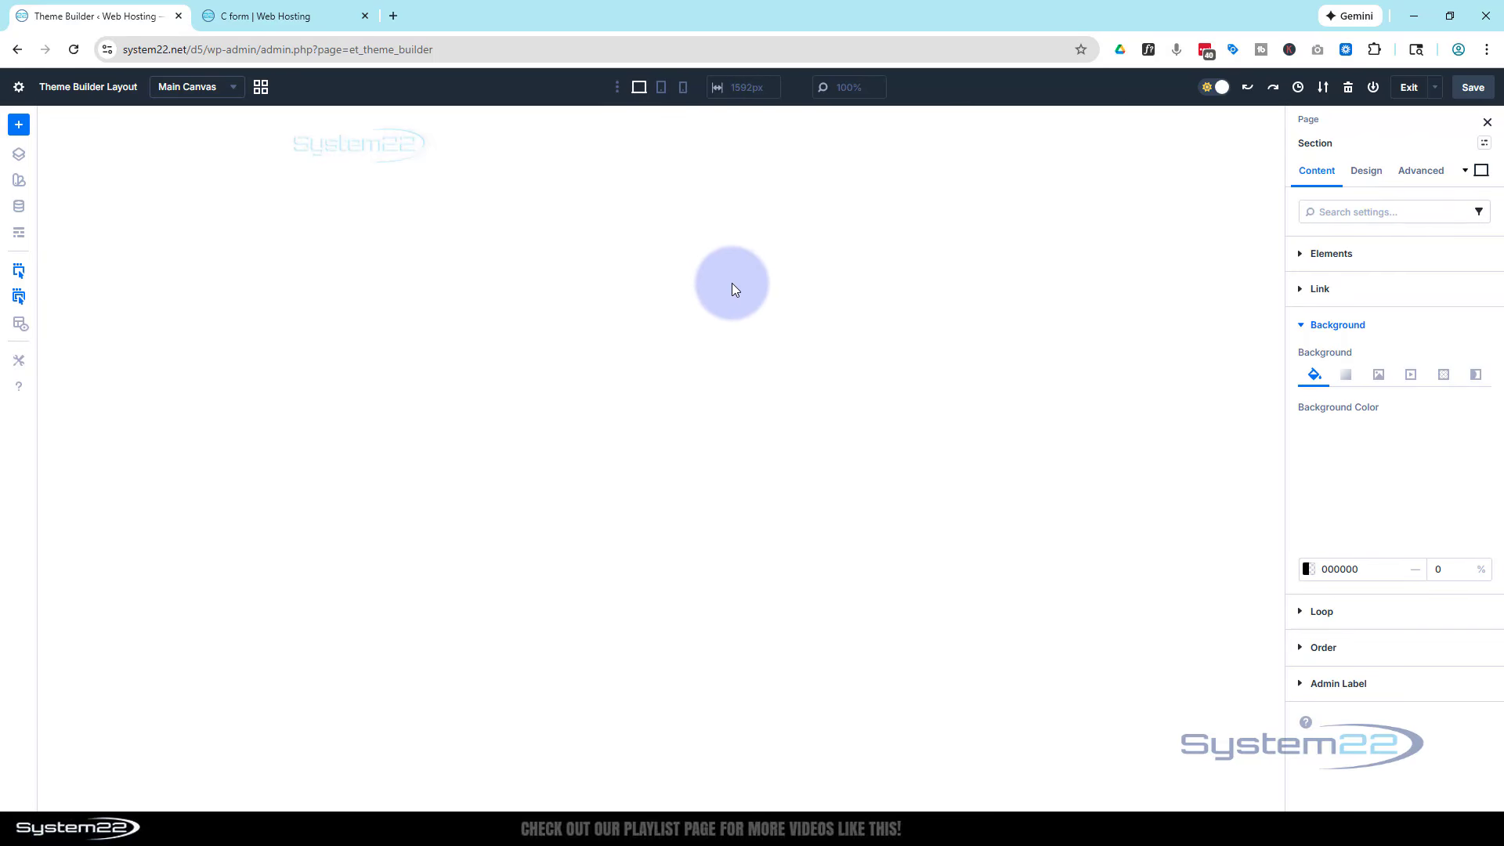
scroll(731, 284, down, 1)
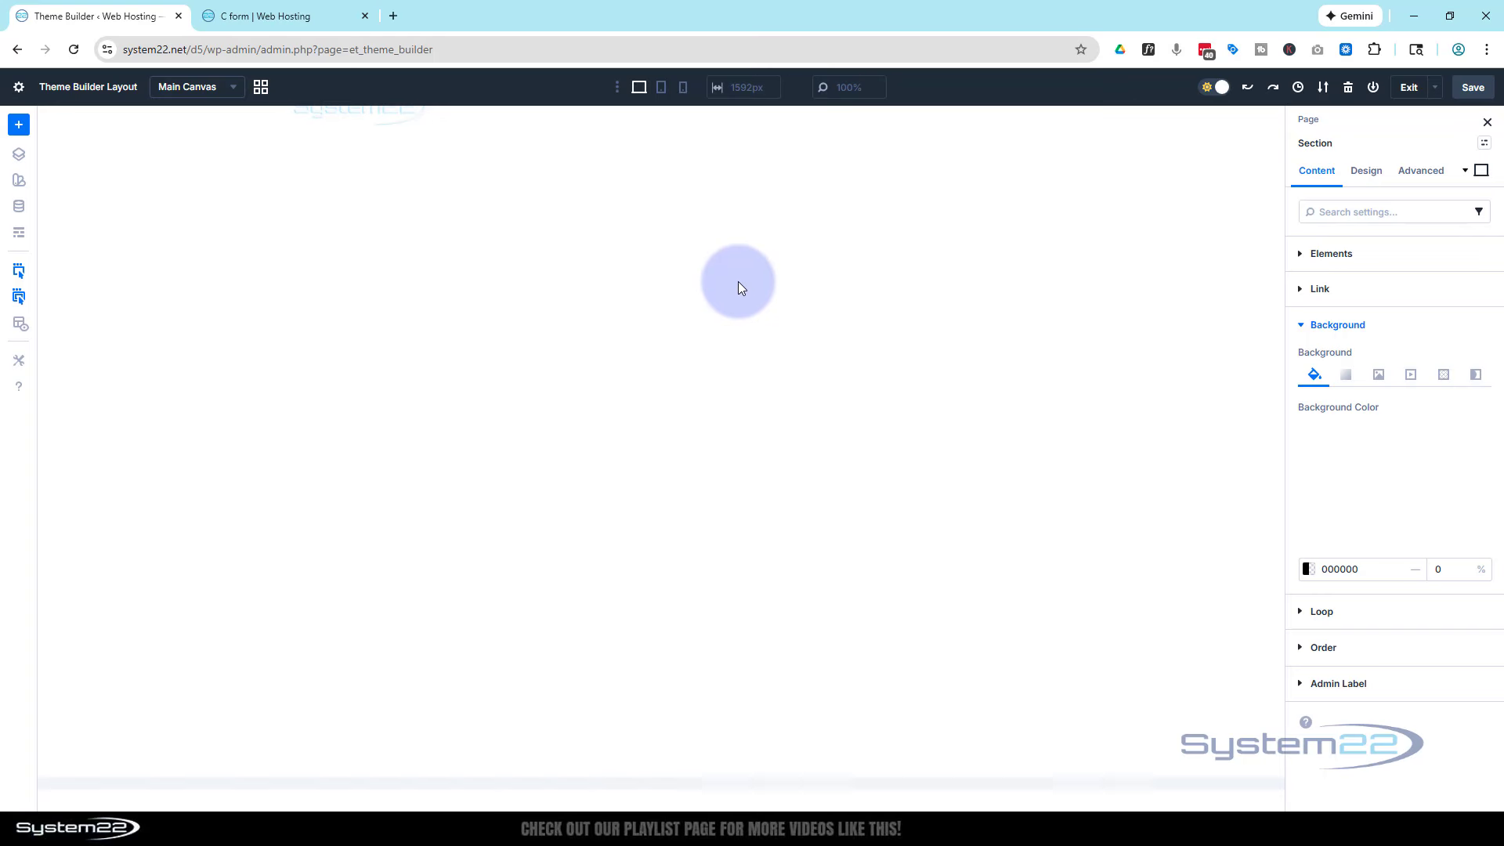
scroll(737, 286, up, 1)
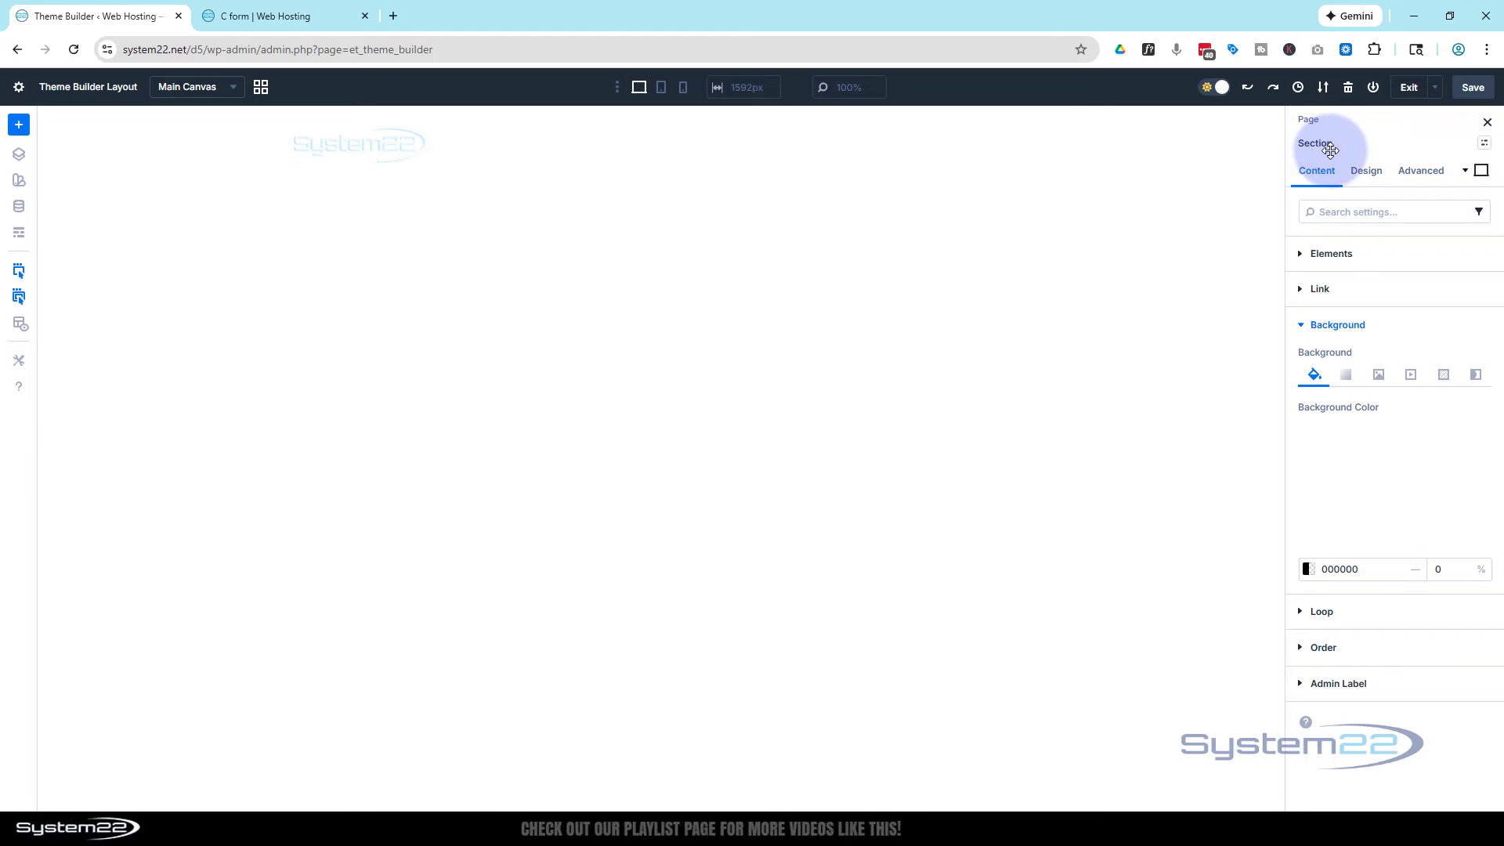
Set the header section's Sticky Position scroll effect to Stick to Top
click(1423, 174)
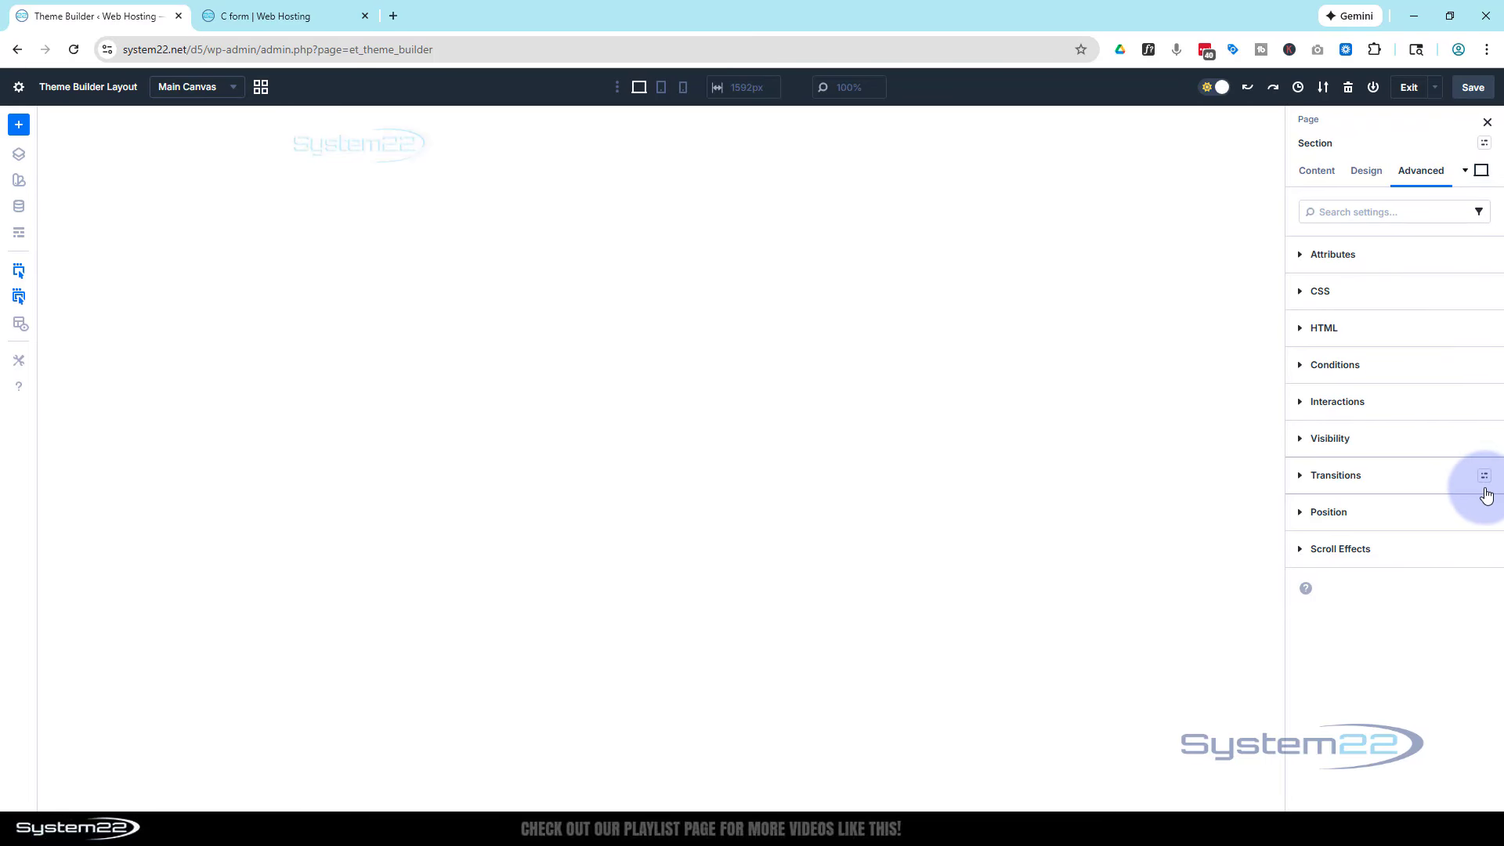
click(1303, 552)
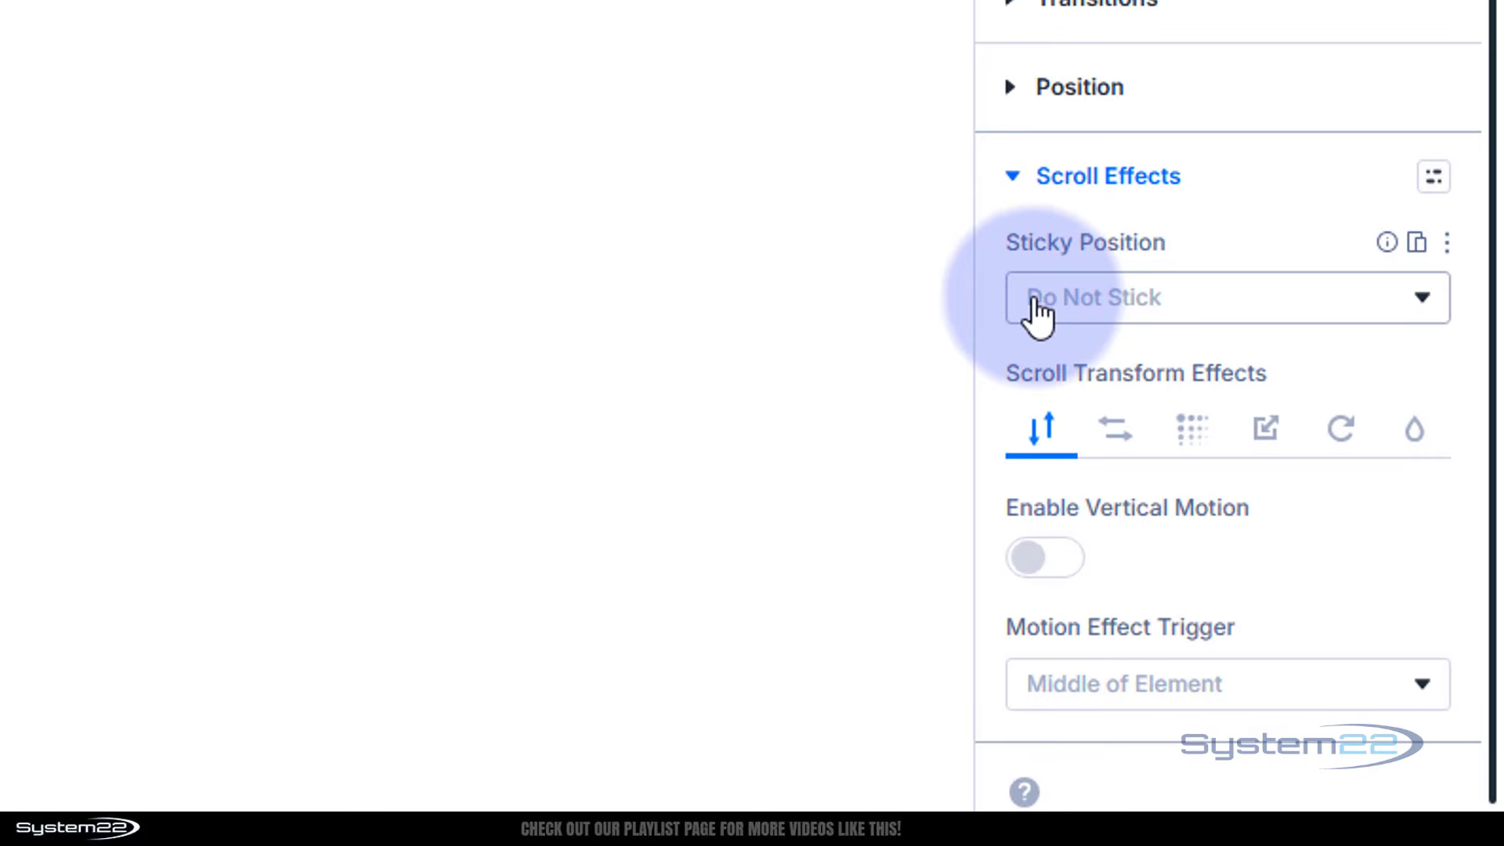
click(1139, 300)
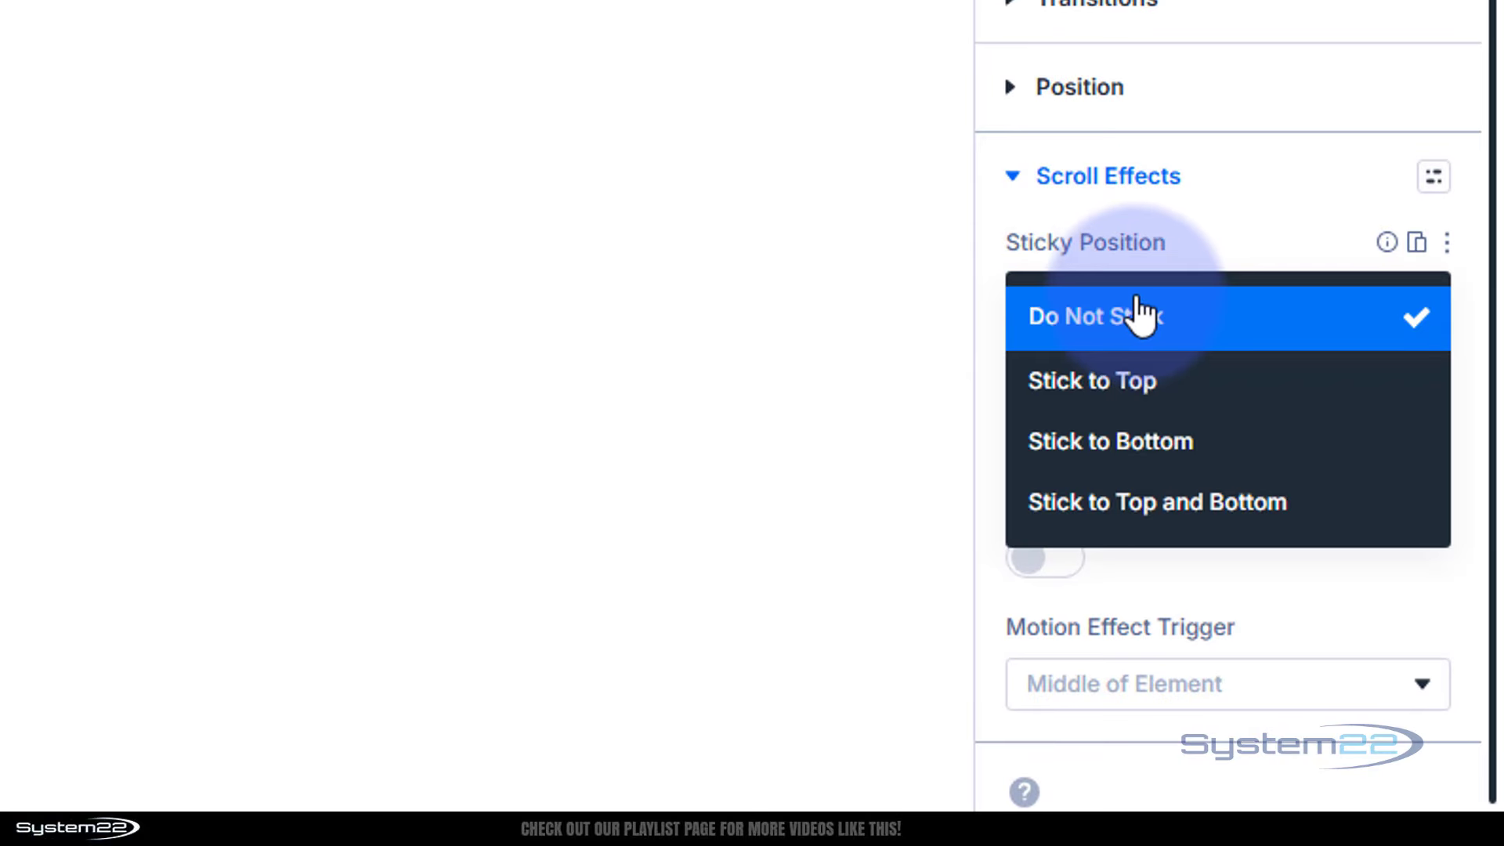
click(1146, 381)
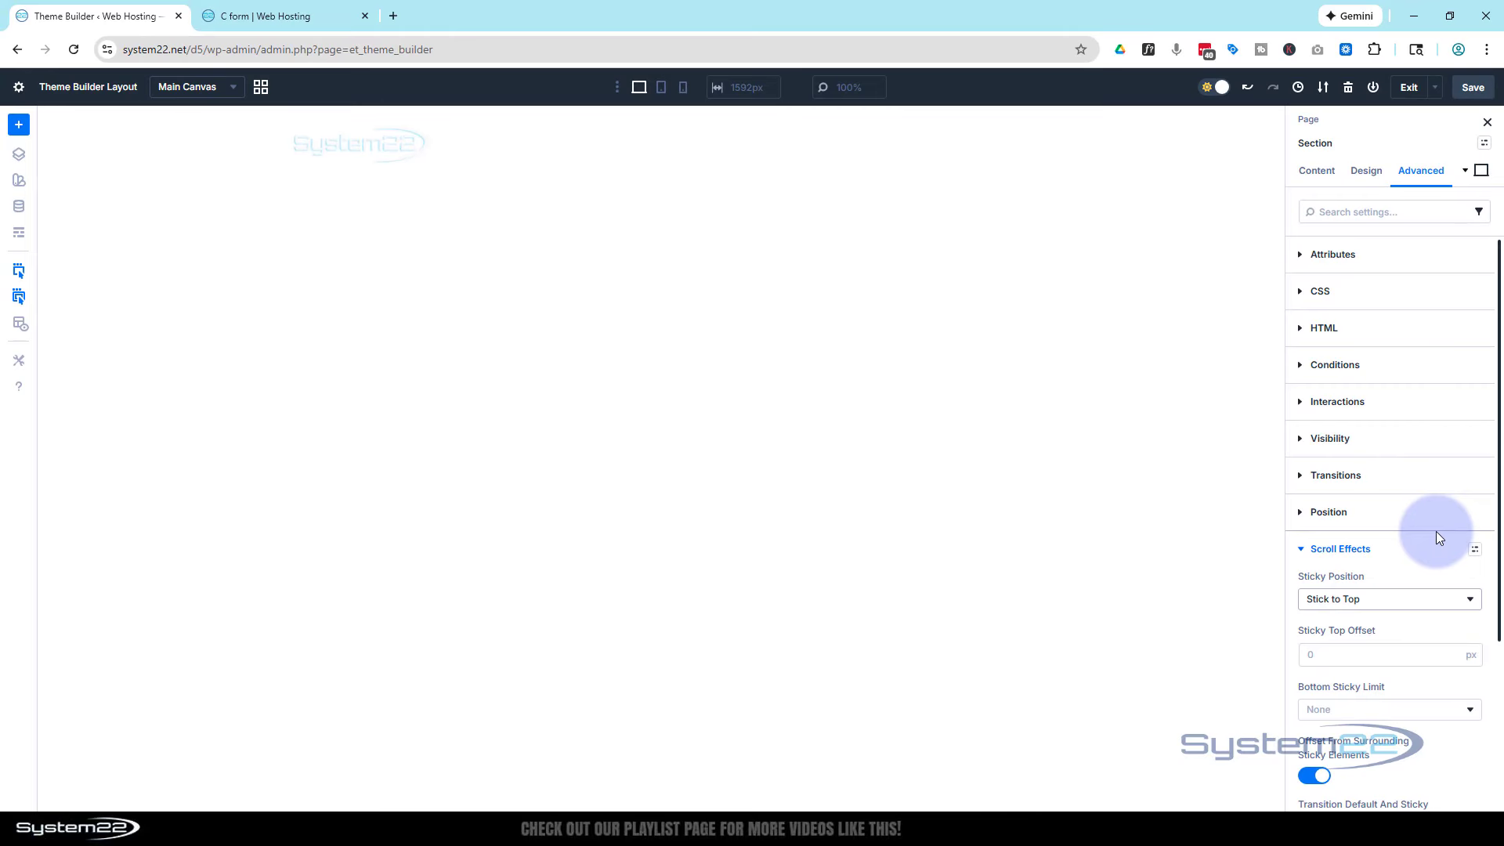
Switch the header section's settings to the Sticky state and add a background gradient
click(1320, 173)
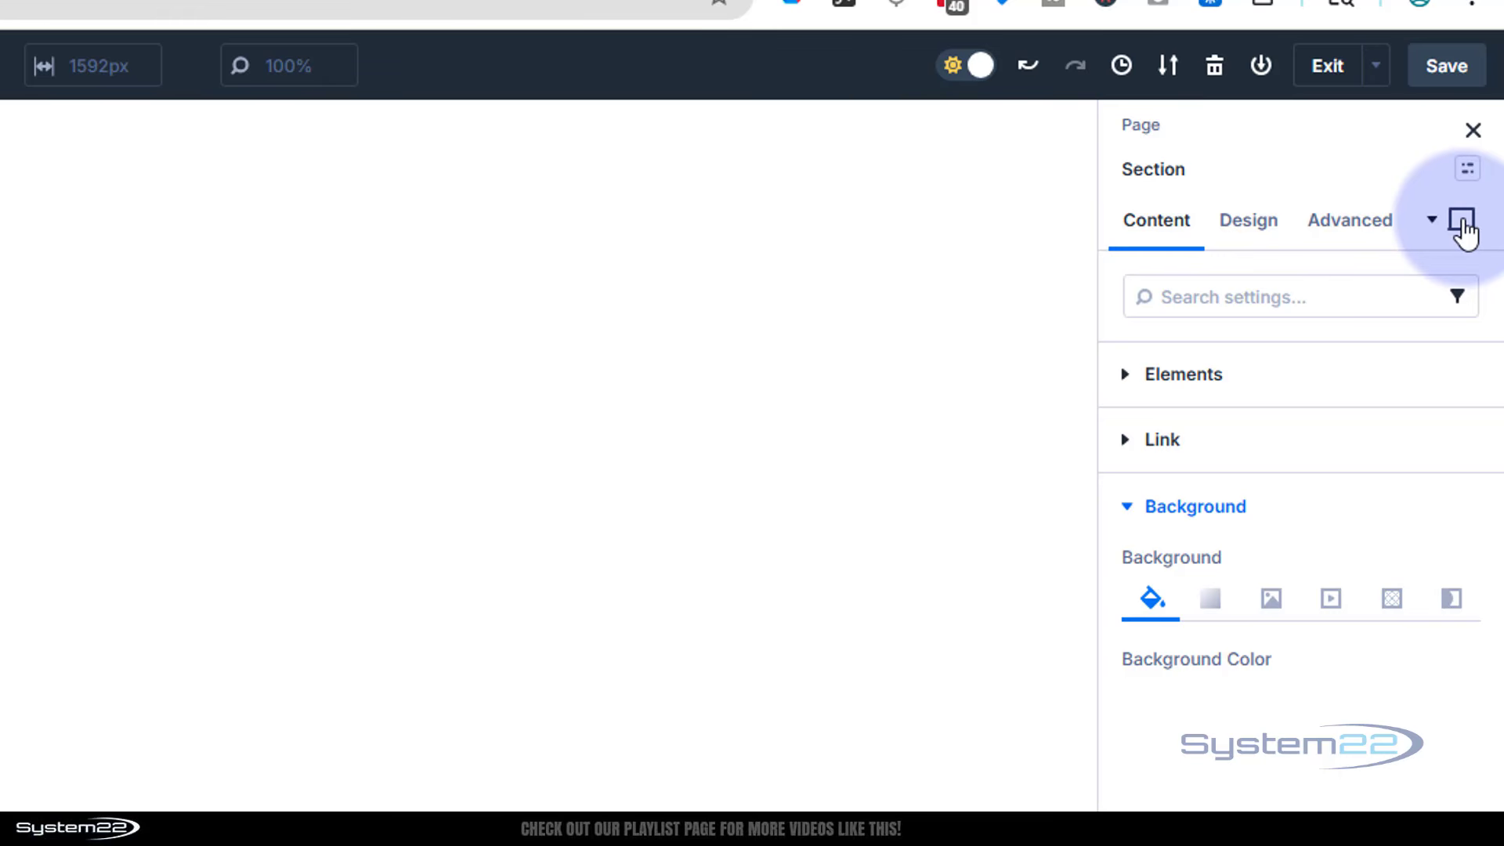
click(1462, 224)
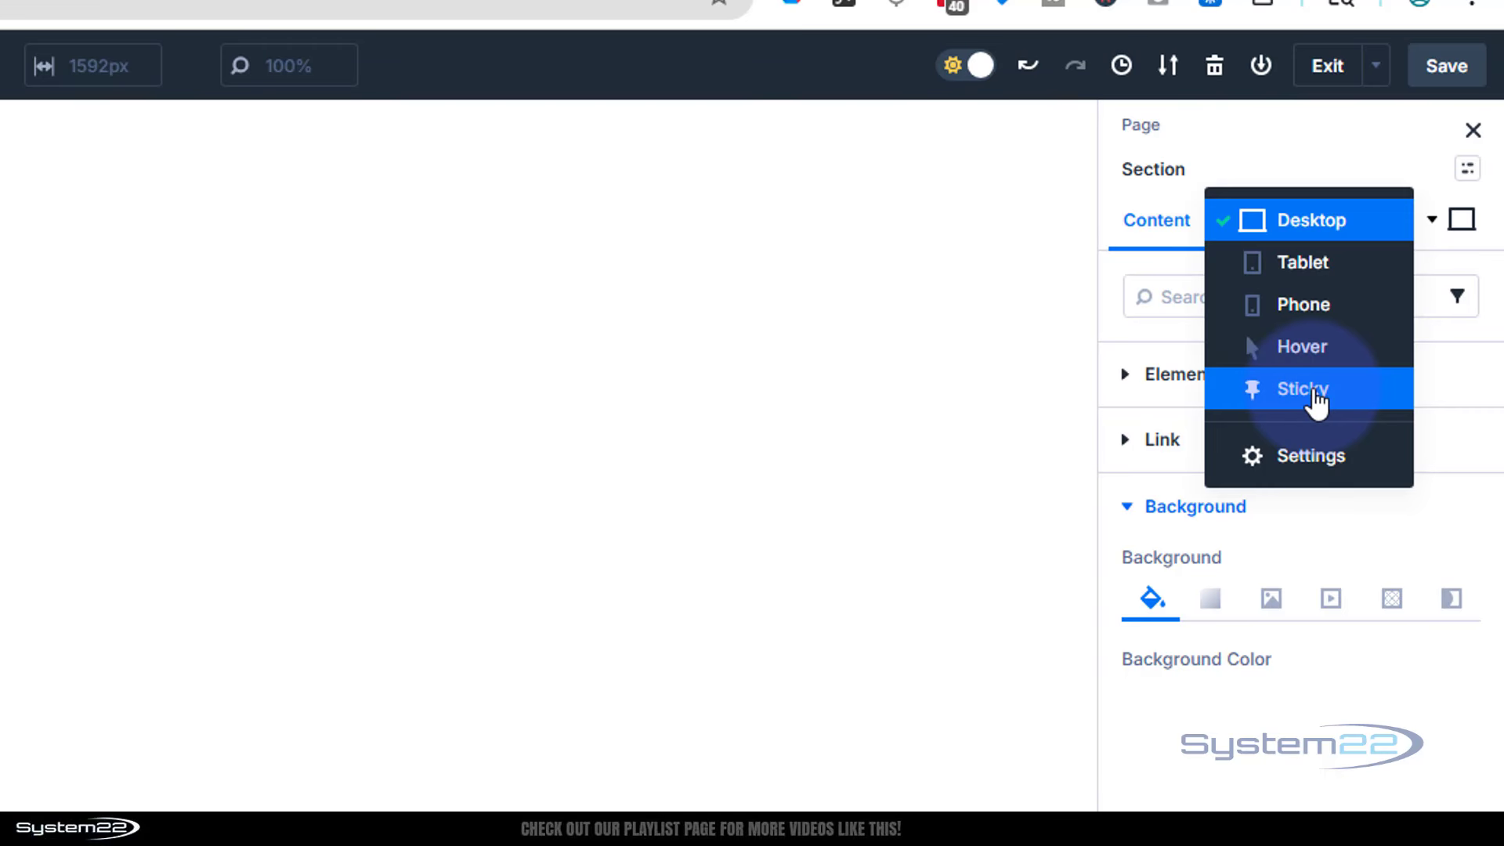
click(1315, 394)
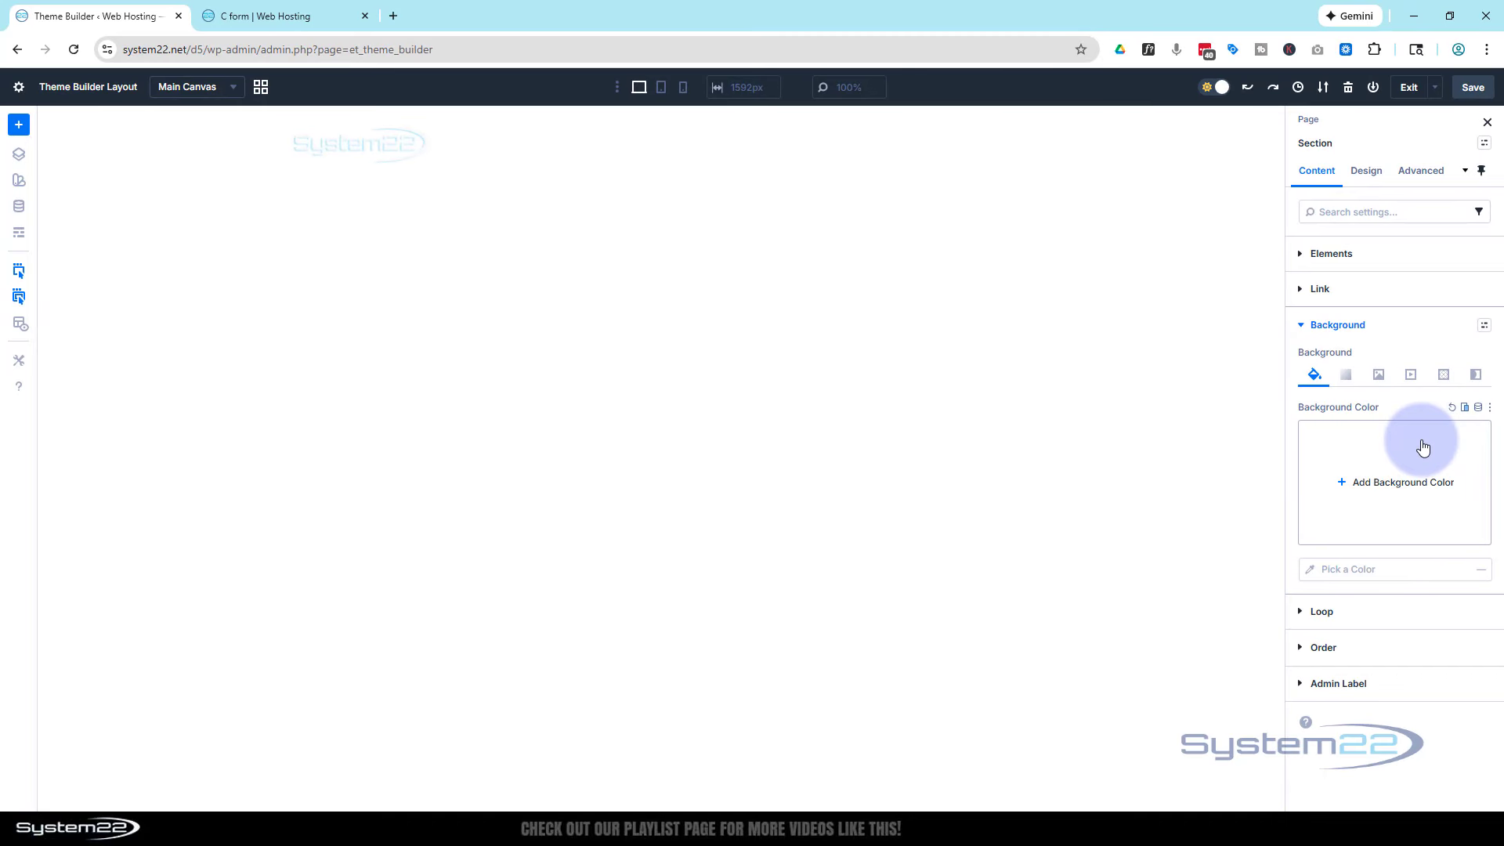
click(1347, 375)
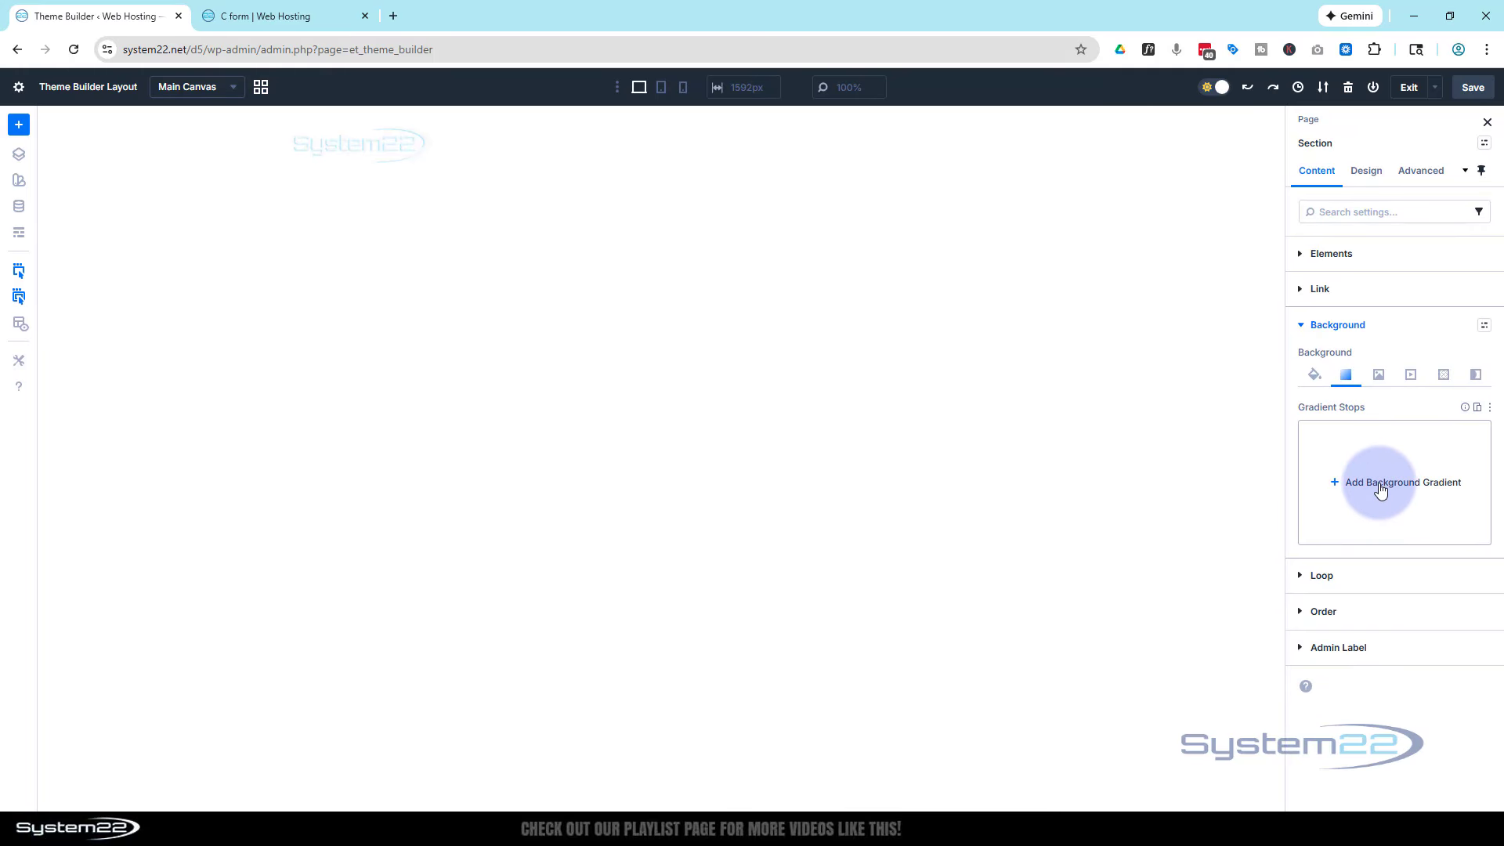
click(1379, 483)
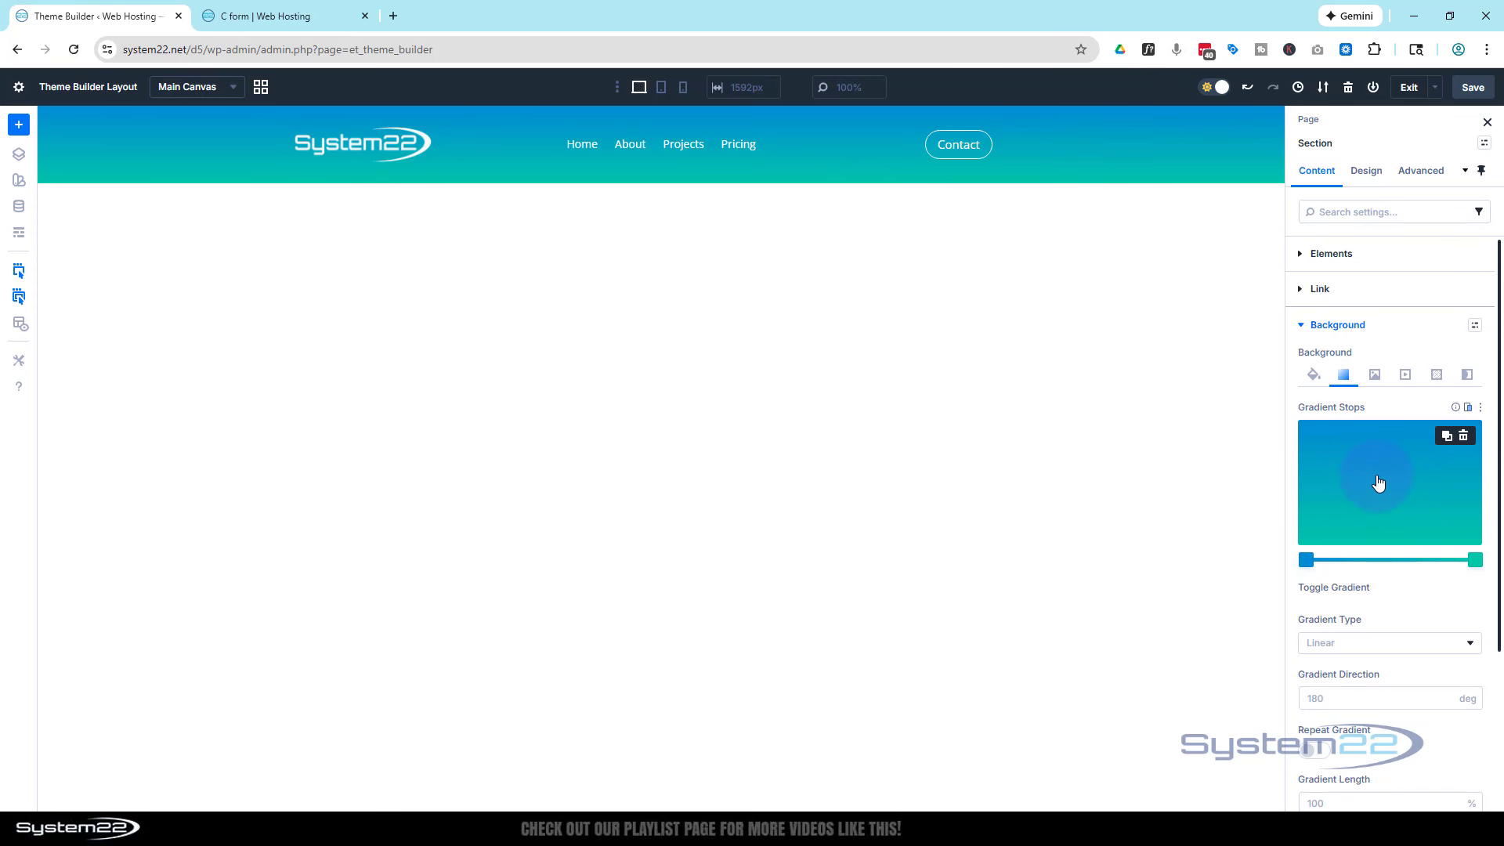
Set the sticky background gradient's 0% stop to black (000000)
click(1323, 552)
click(1307, 560)
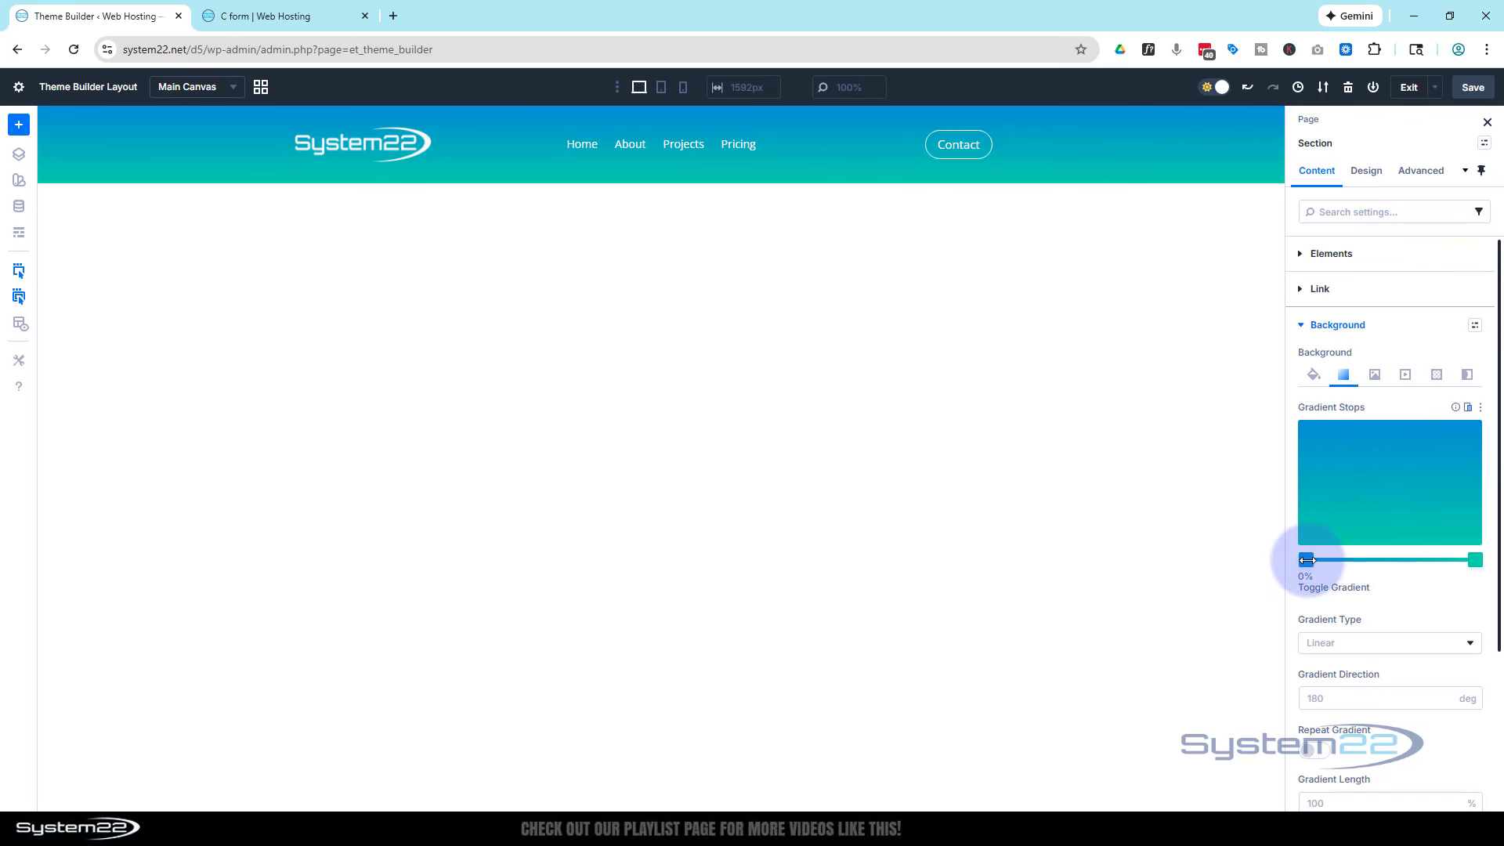
click(1307, 560)
drag(1156, 510, 1043, 555)
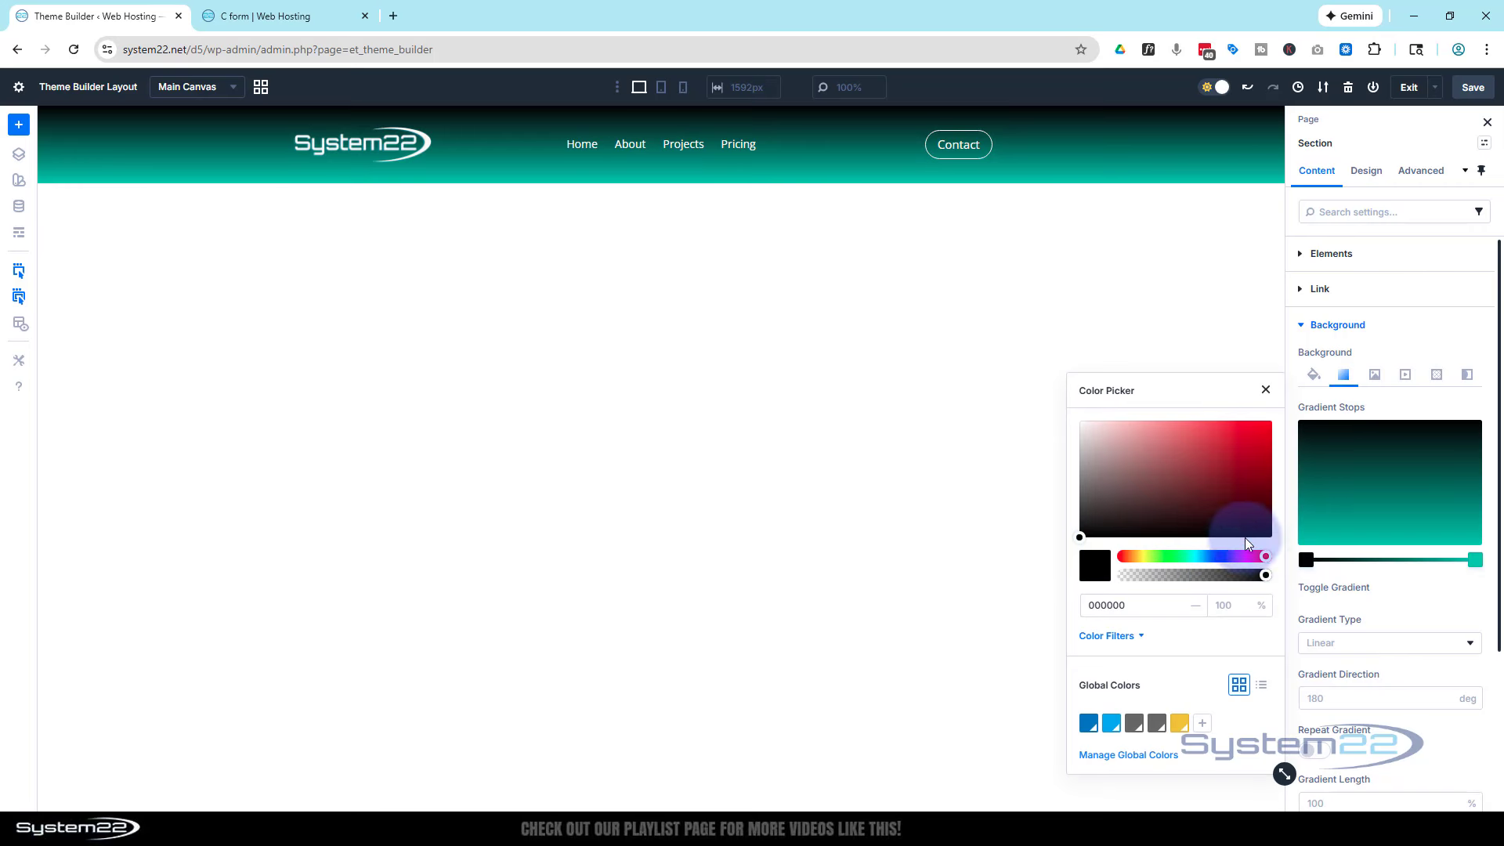
Make the sticky gradient's teal 100% stop fully transparent by lowering its opacity to 0%
click(1475, 561)
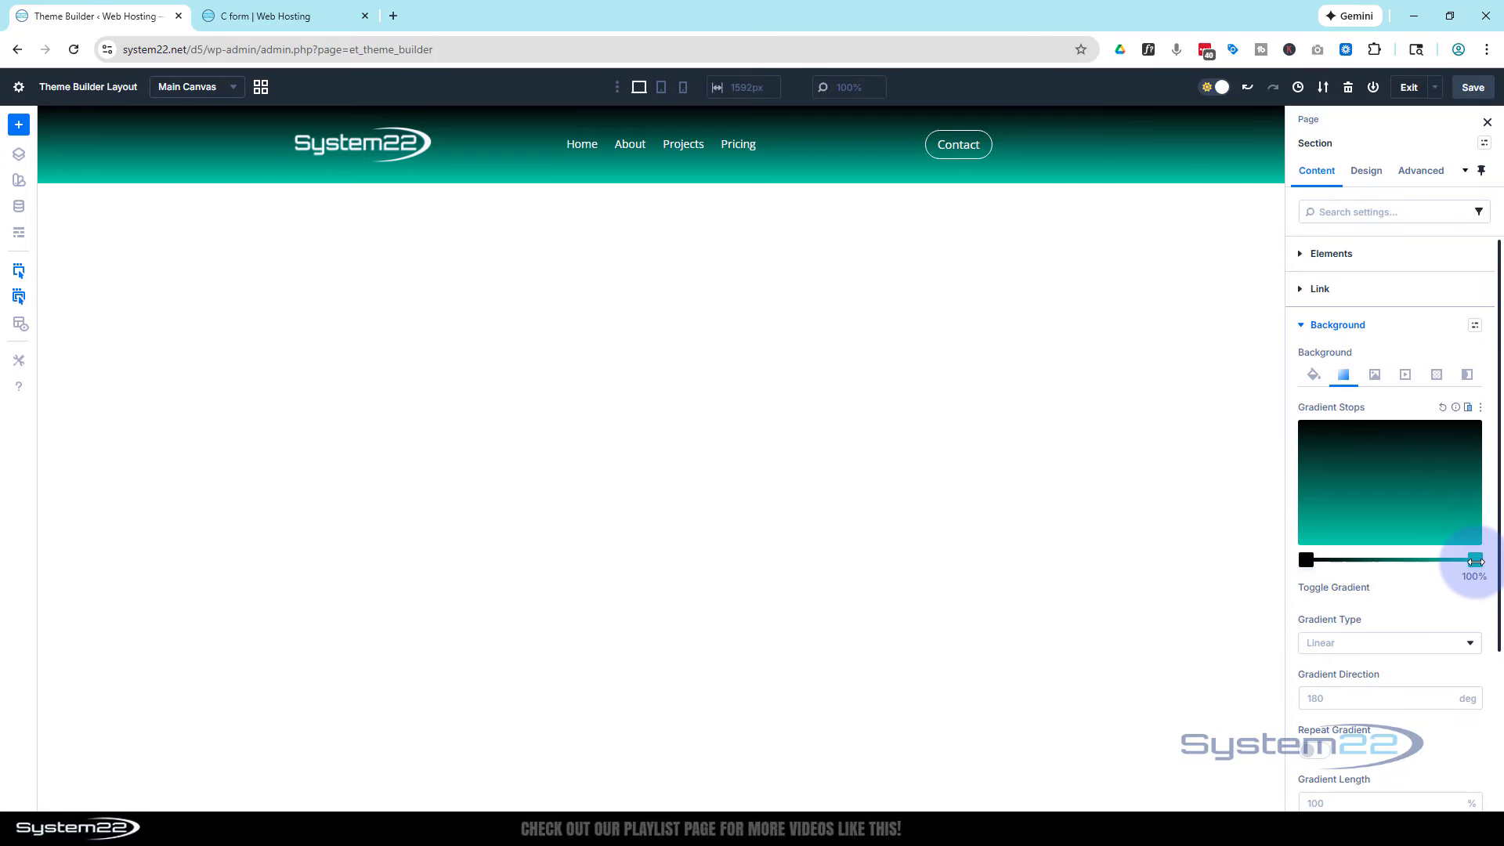
click(1476, 561)
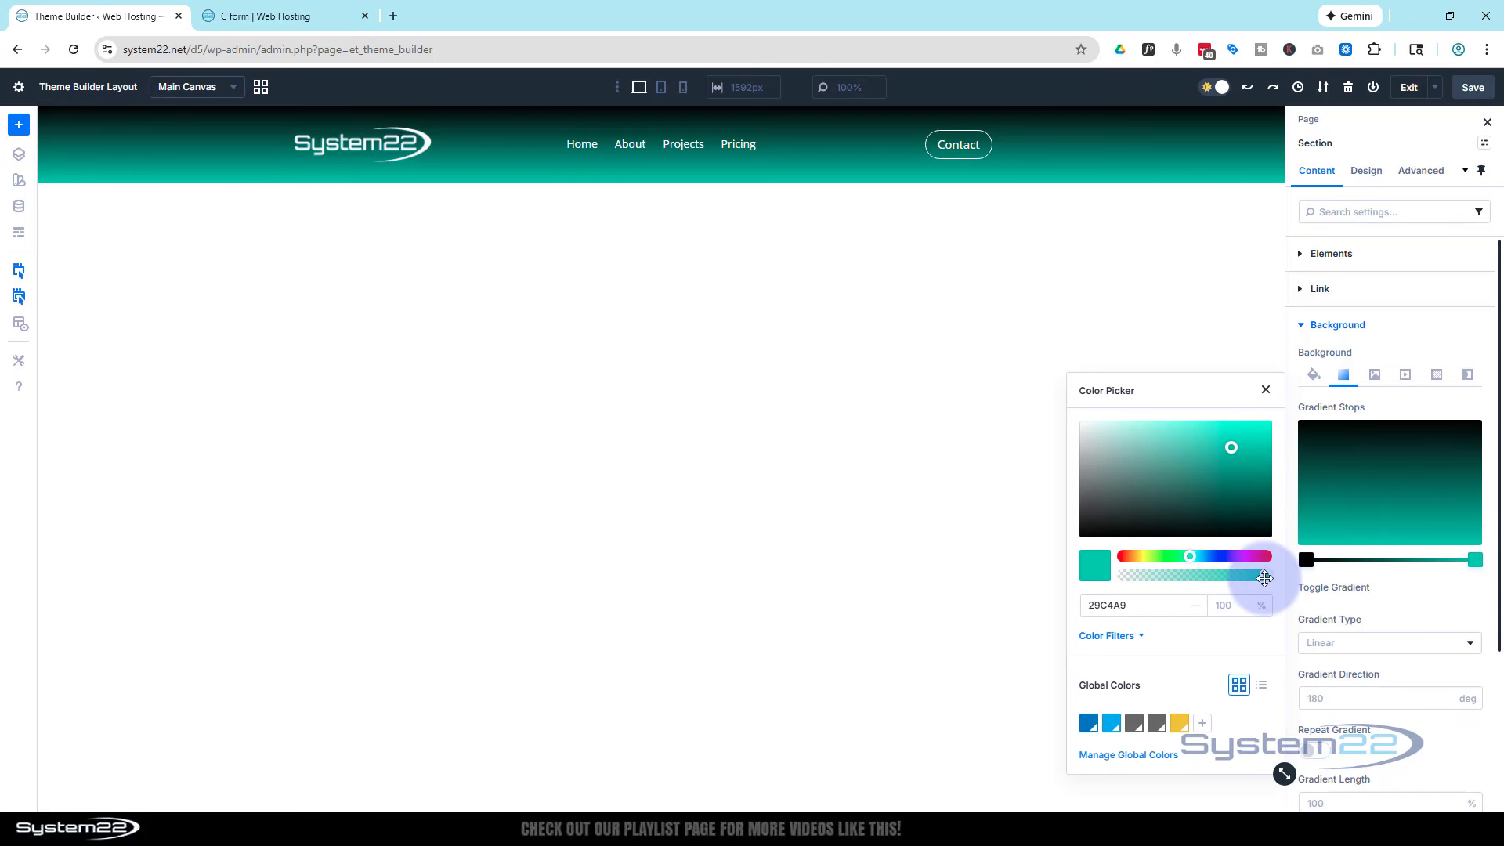
drag(1264, 578, 1126, 585)
click(1443, 503)
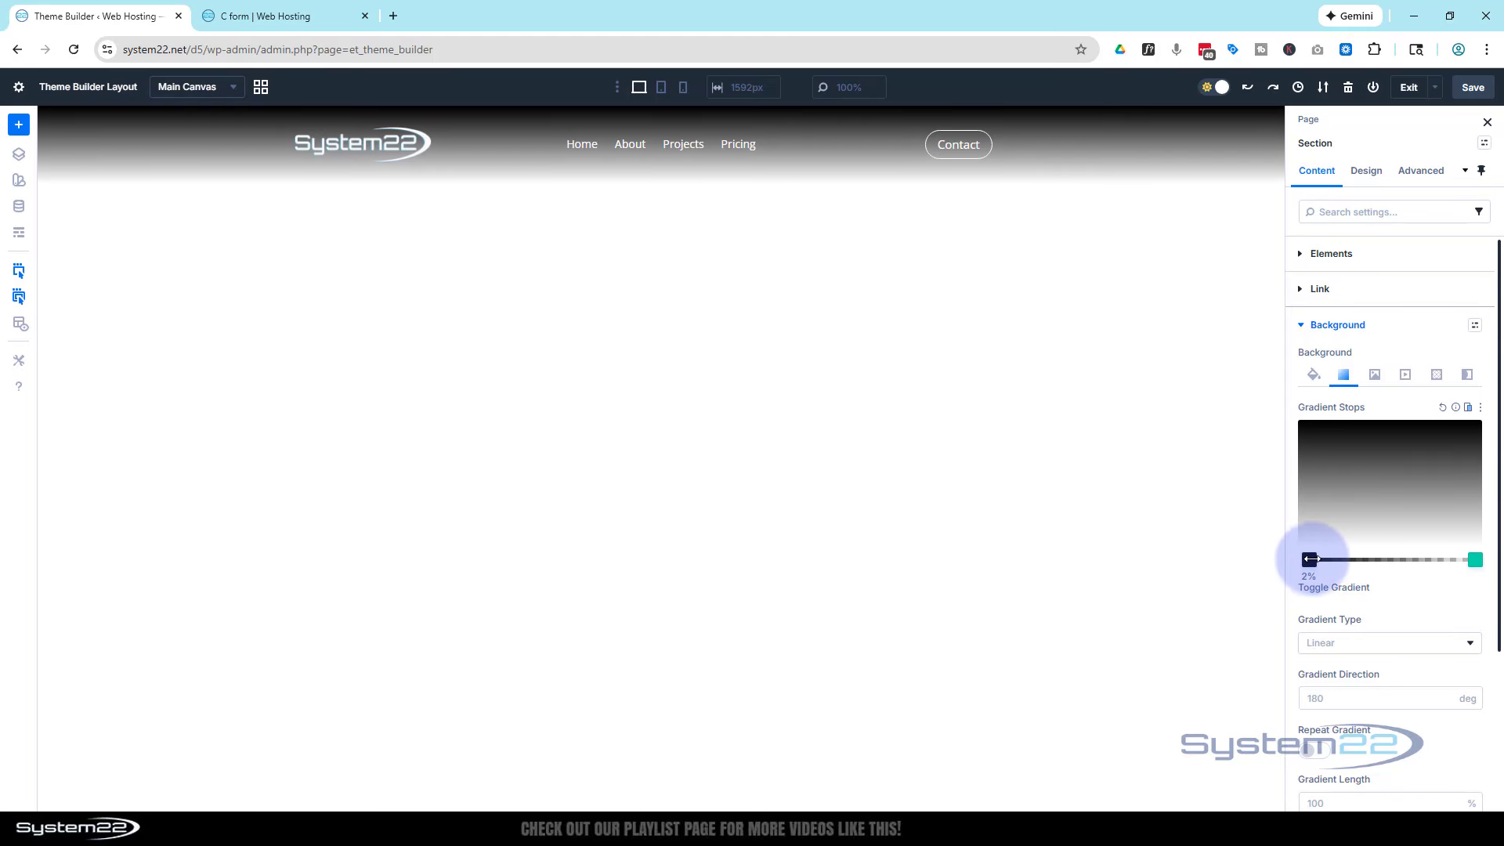
Move the sticky gradient's black stop along the gradient bar to 53%
drag(1305, 559, 1394, 560)
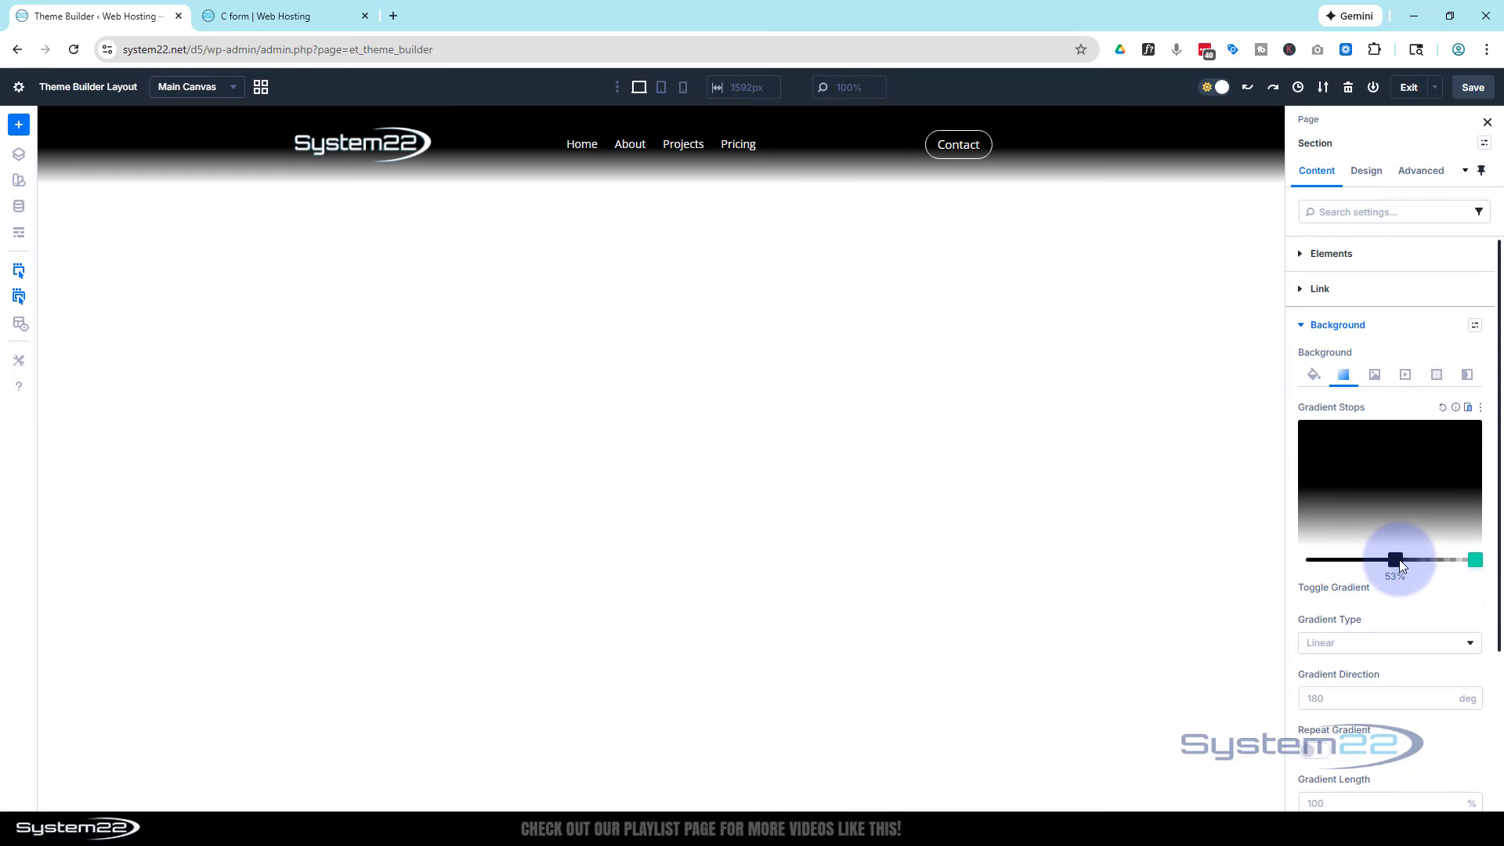
click(1476, 559)
click(1475, 559)
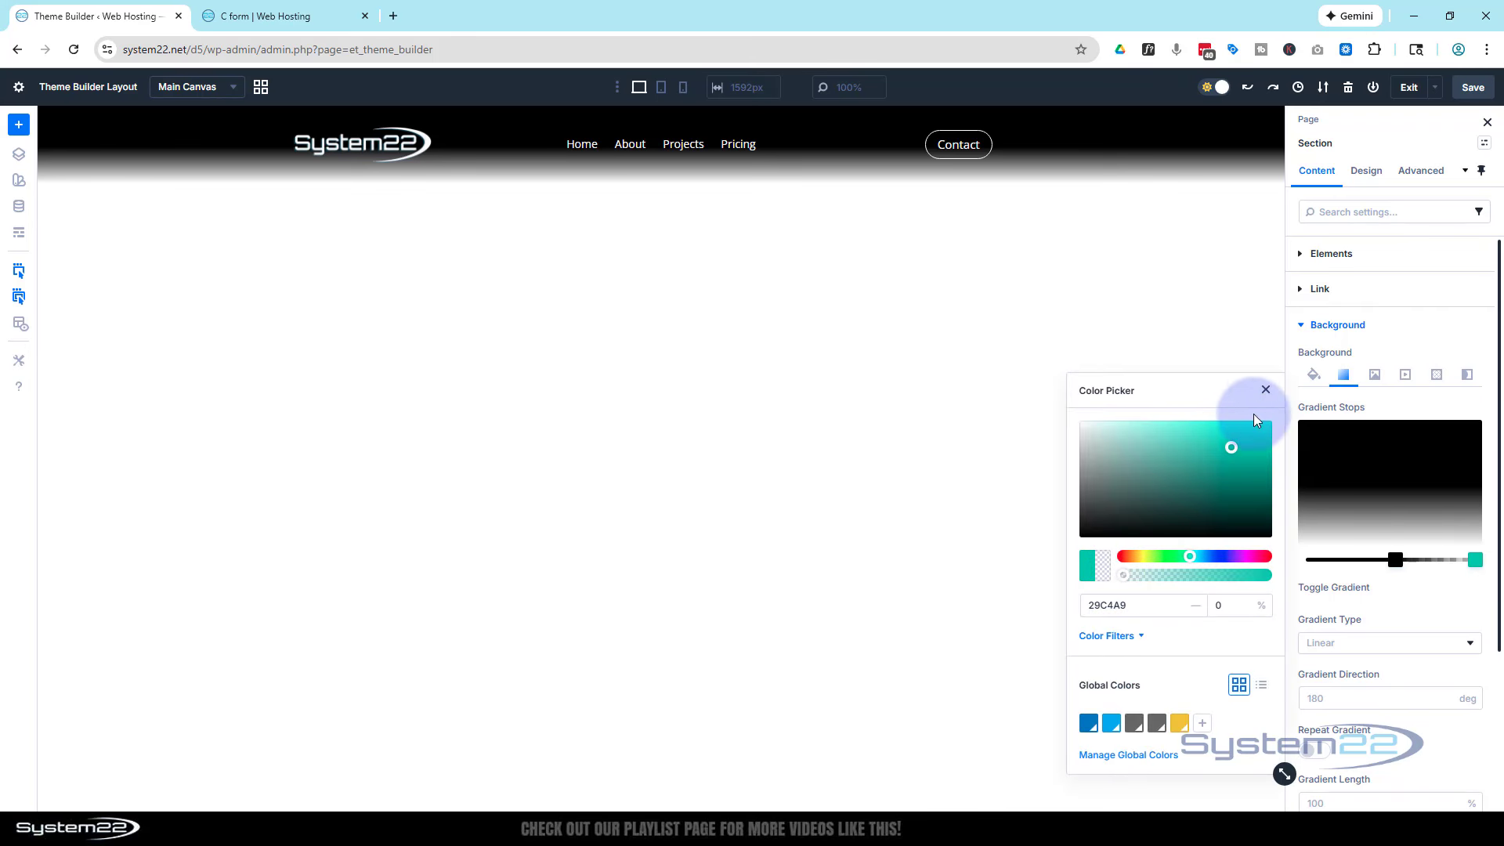
click(1404, 335)
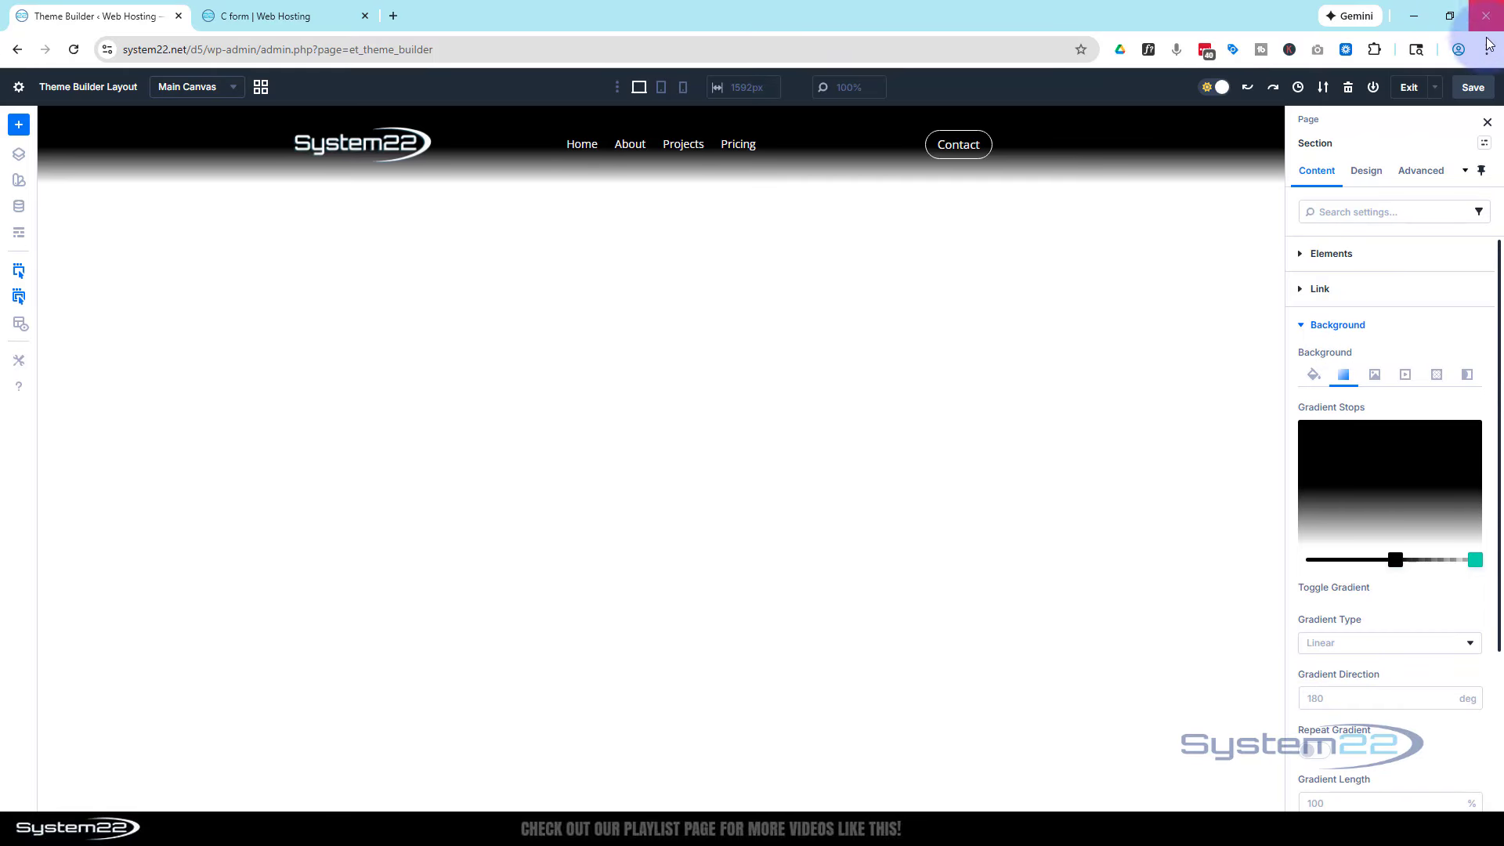
Save the header layout, exit to the Theme Builder overview and save the template changes
click(1476, 89)
click(1409, 87)
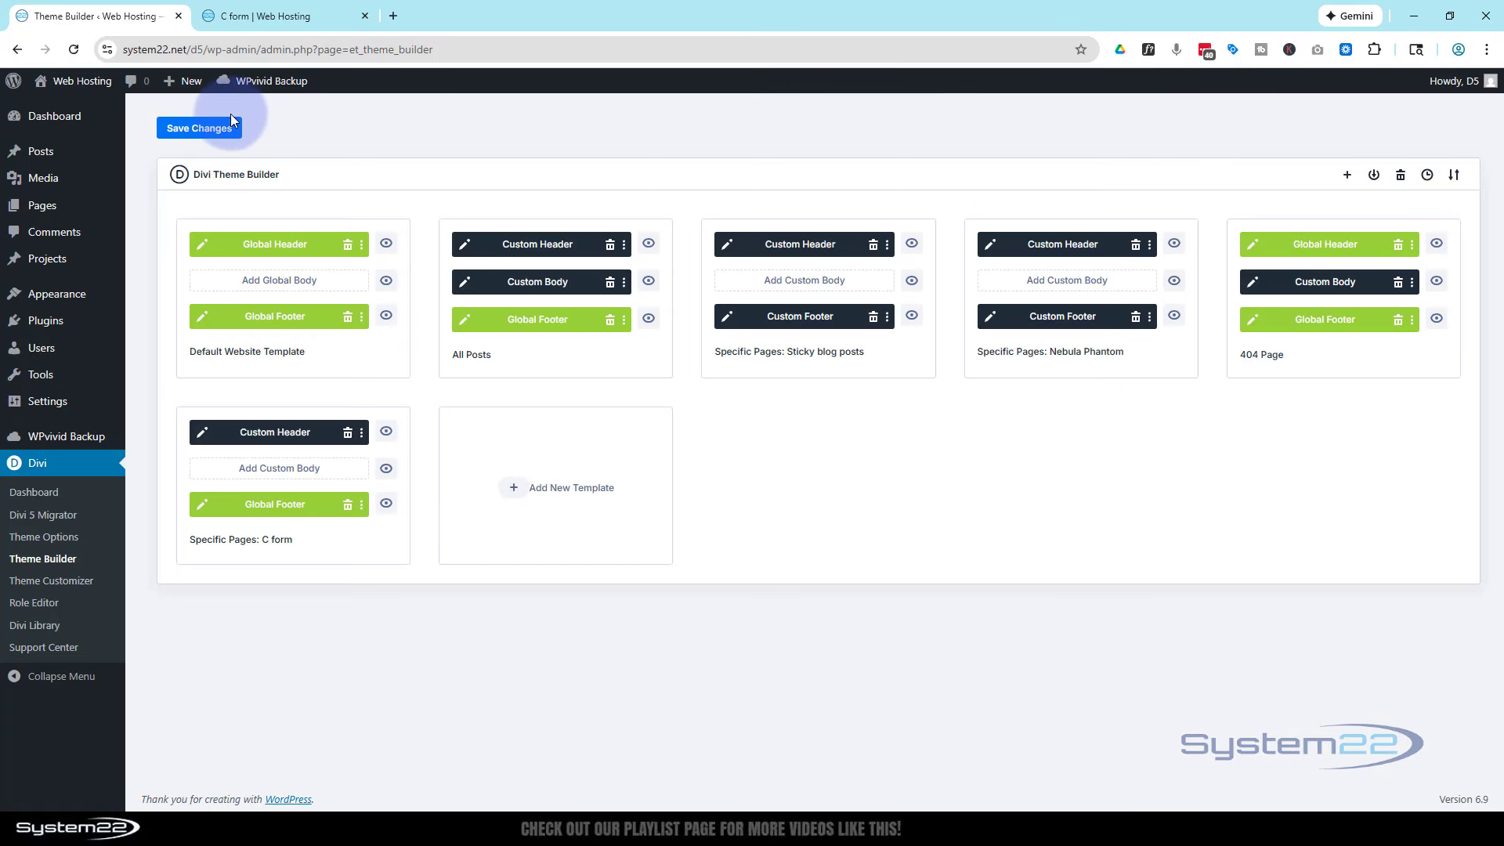
click(201, 132)
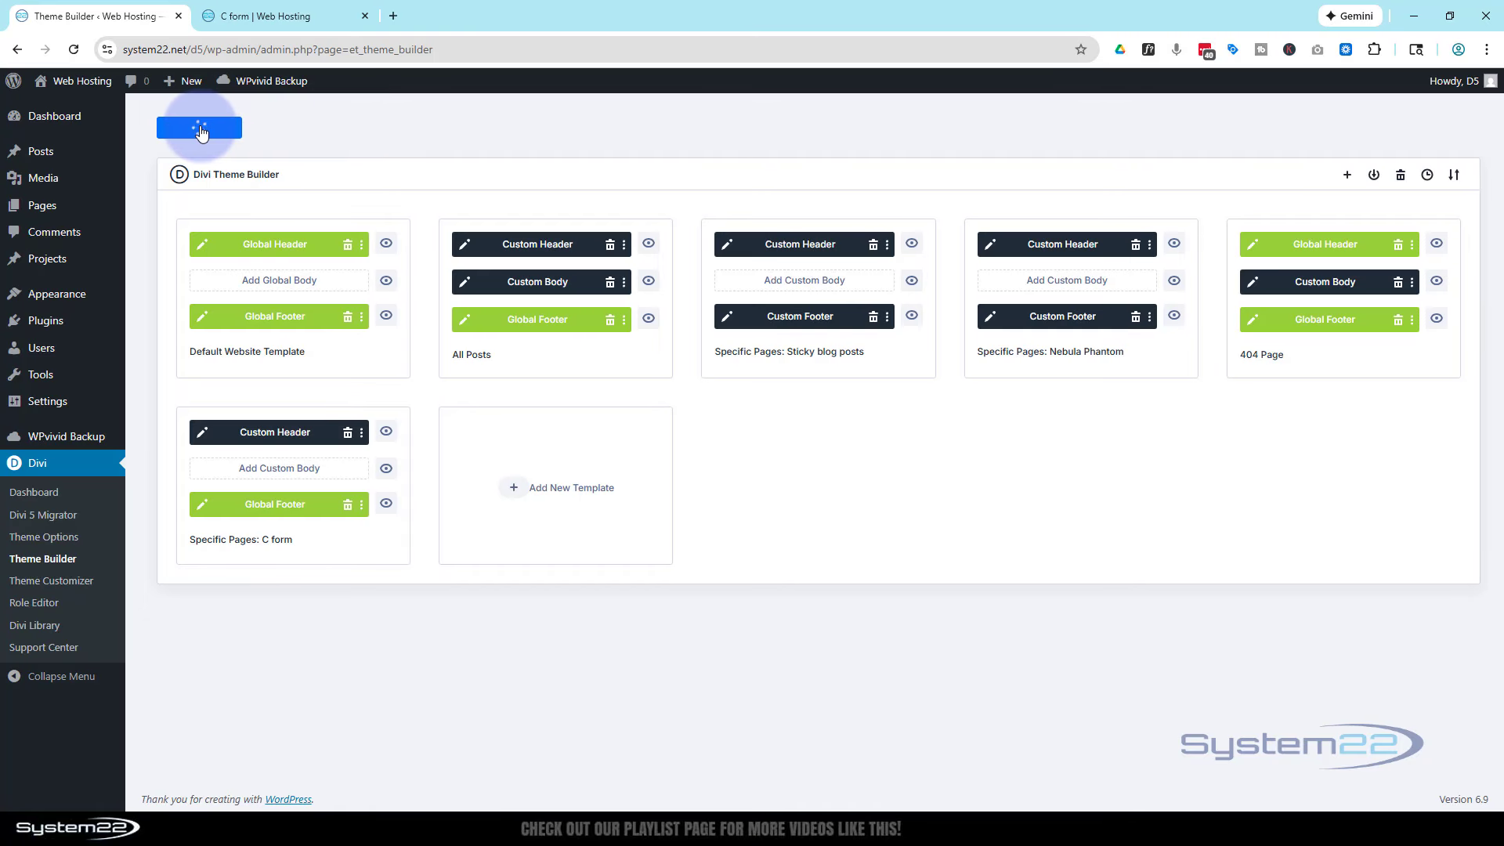
Reload the live C form page and examine the header's look at the page top and while scrolling through the page
click(266, 17)
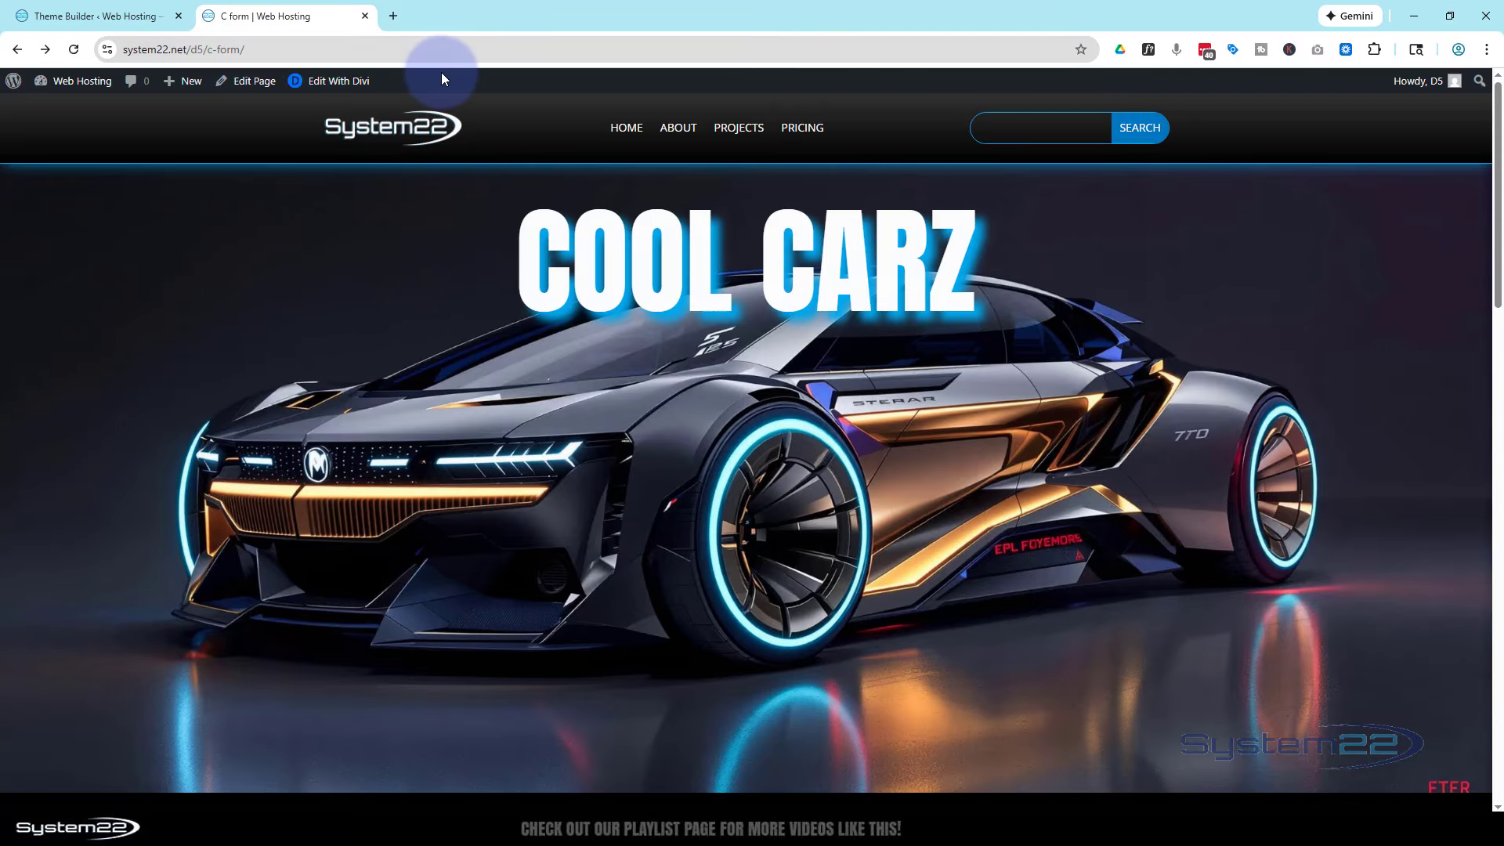
click(74, 50)
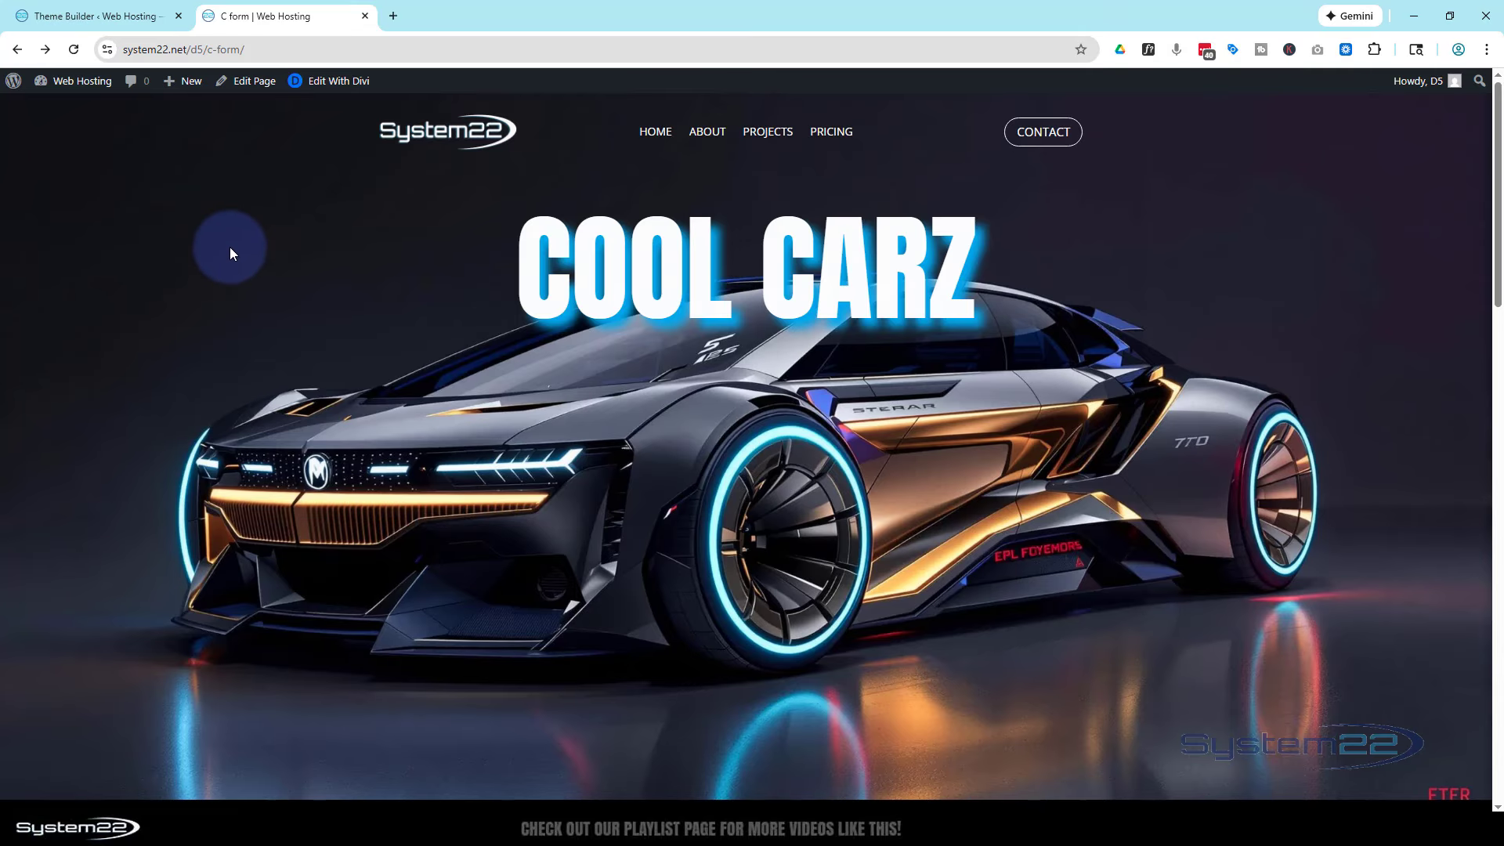
scroll(229, 253, down, 2)
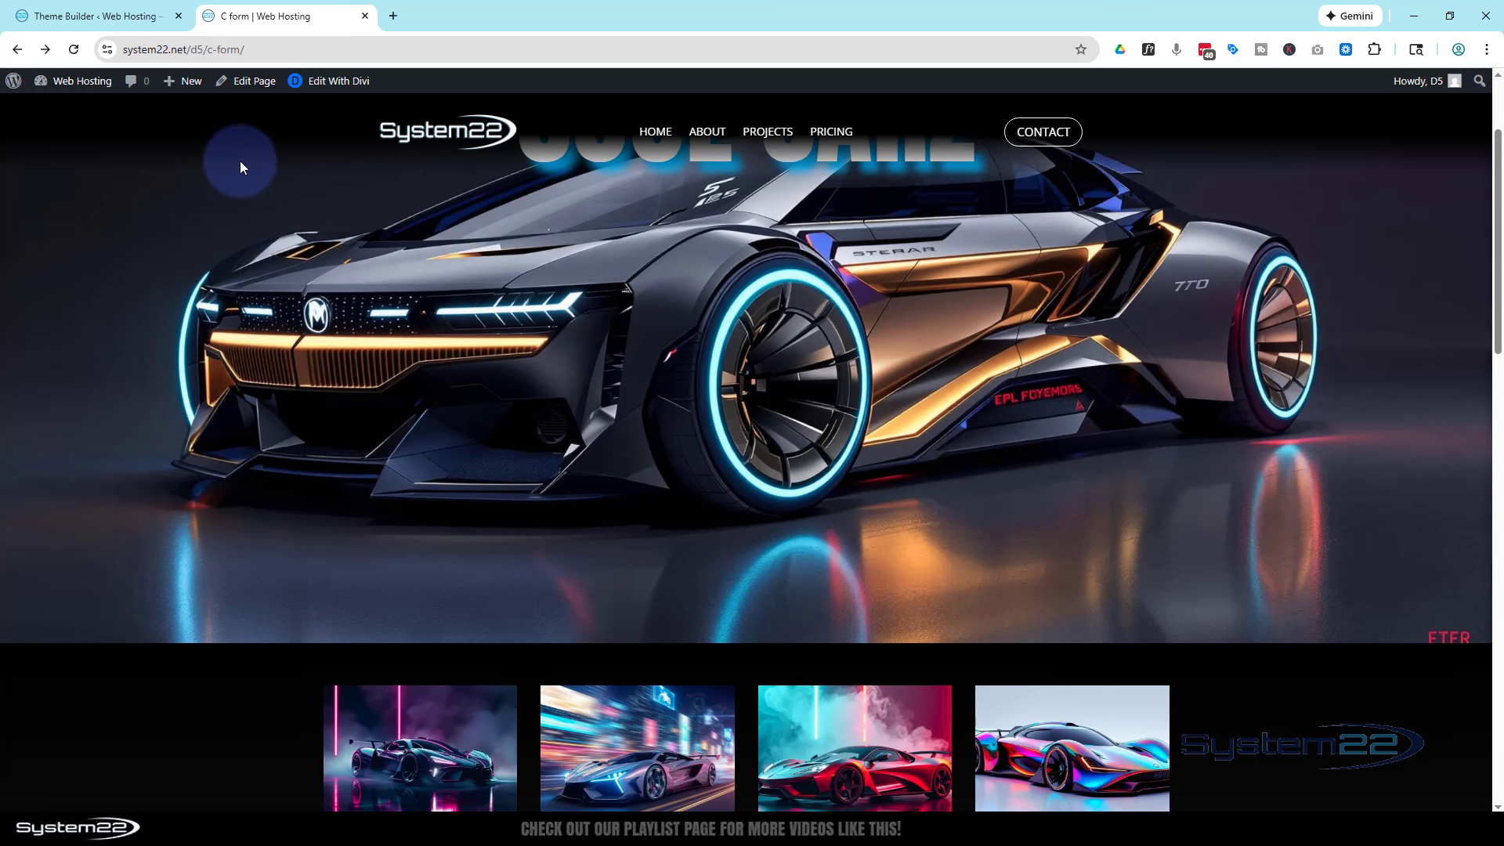
scroll(246, 198, down, 7)
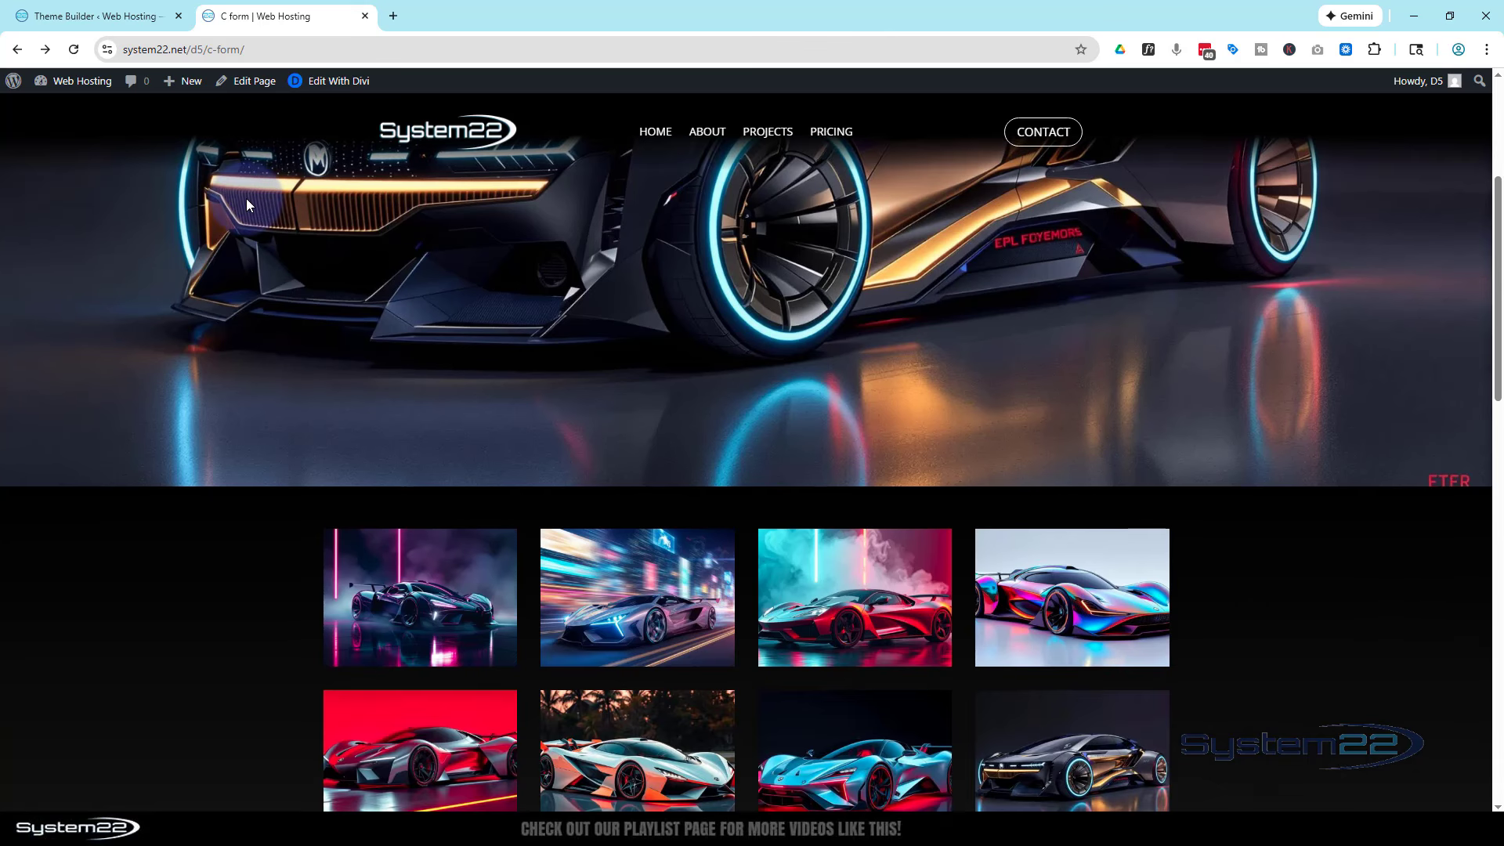
scroll(246, 198, down, 4)
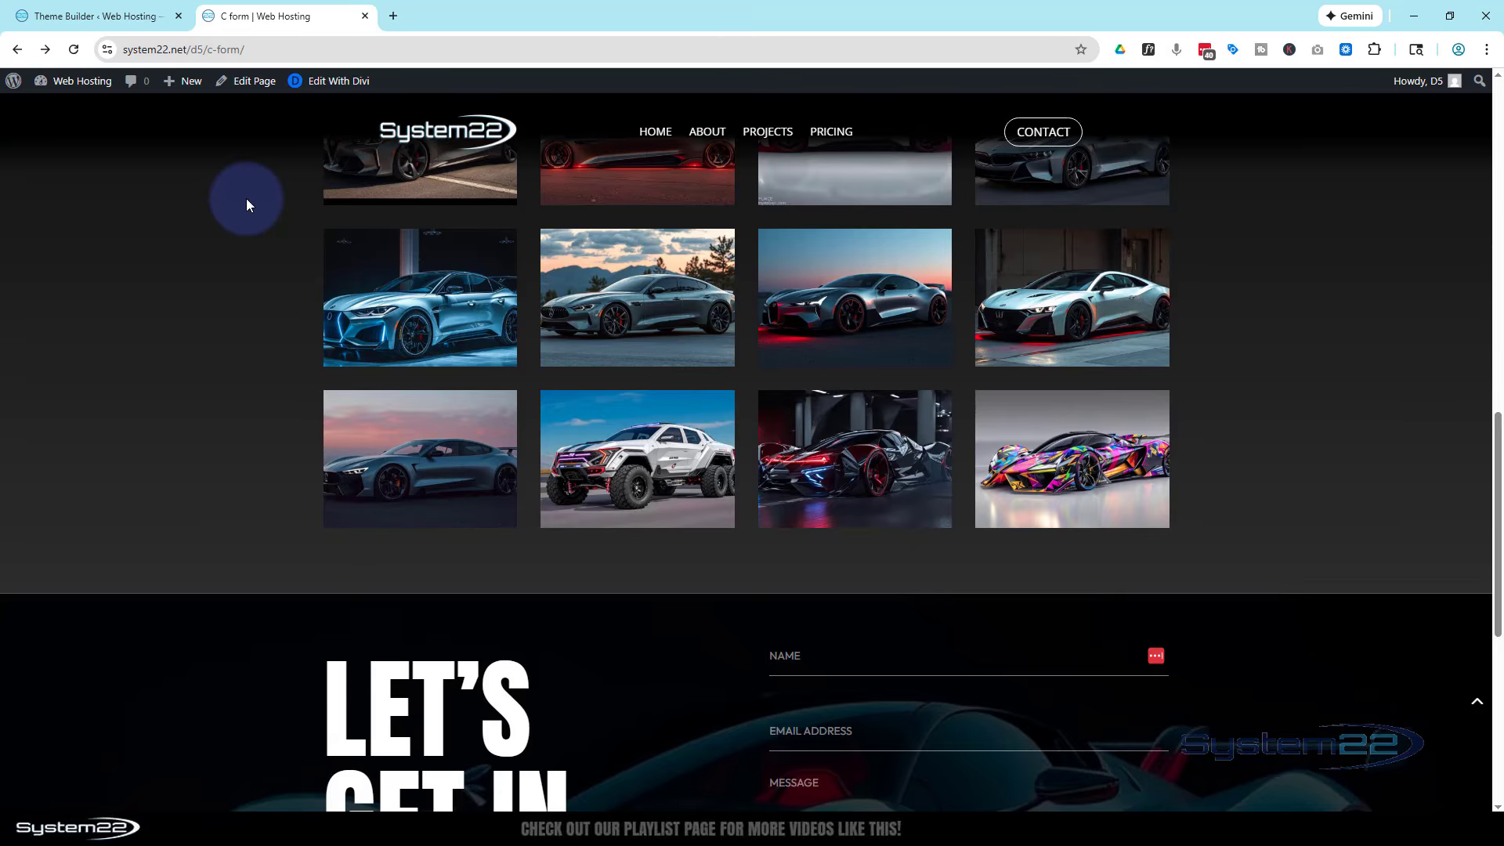
scroll(246, 199, down, 7)
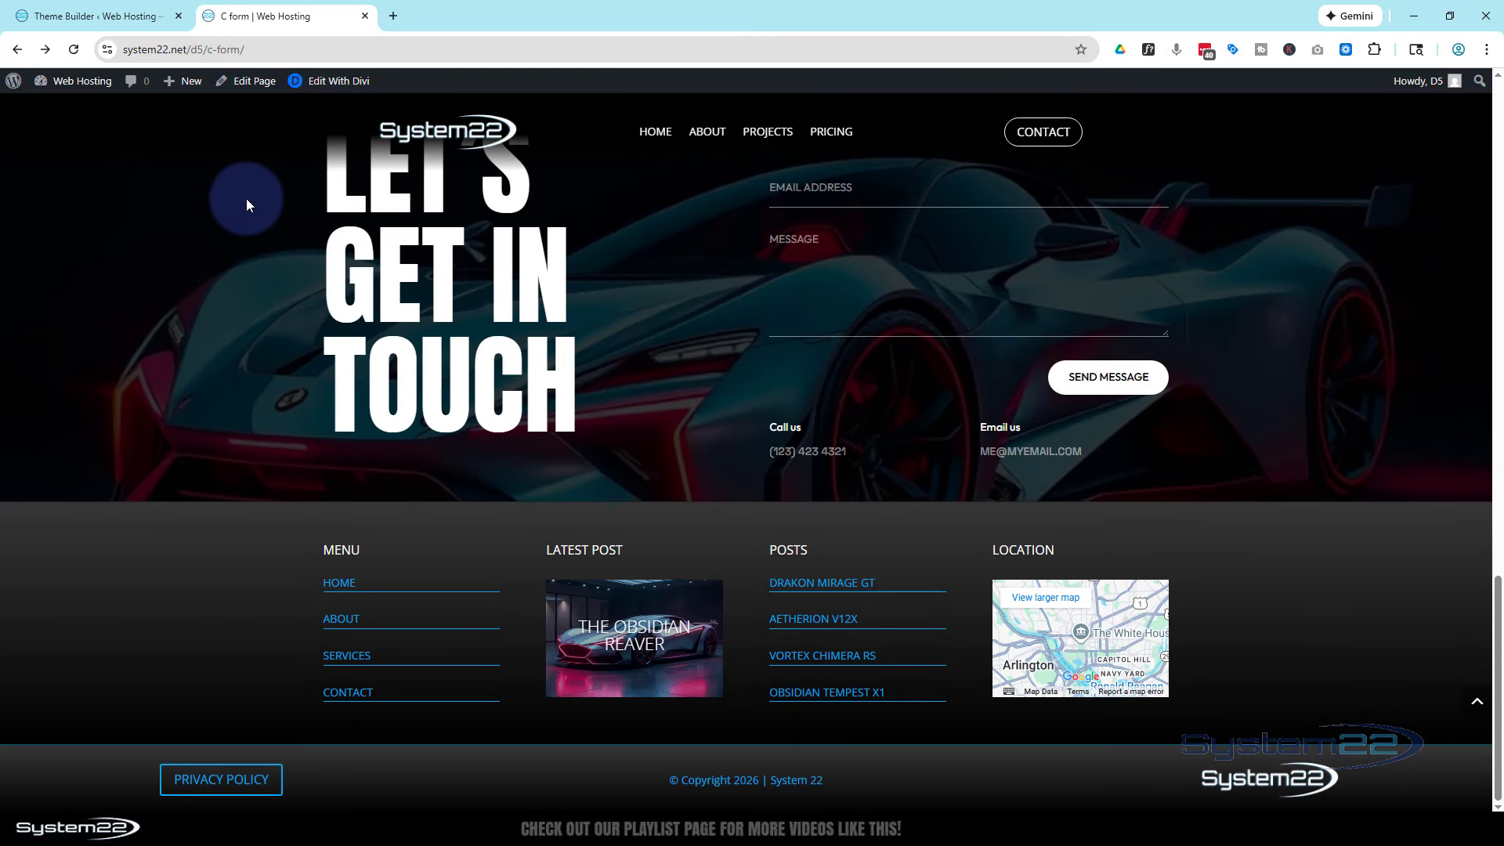
scroll(246, 199, up, 10)
scroll(250, 197, up, 10)
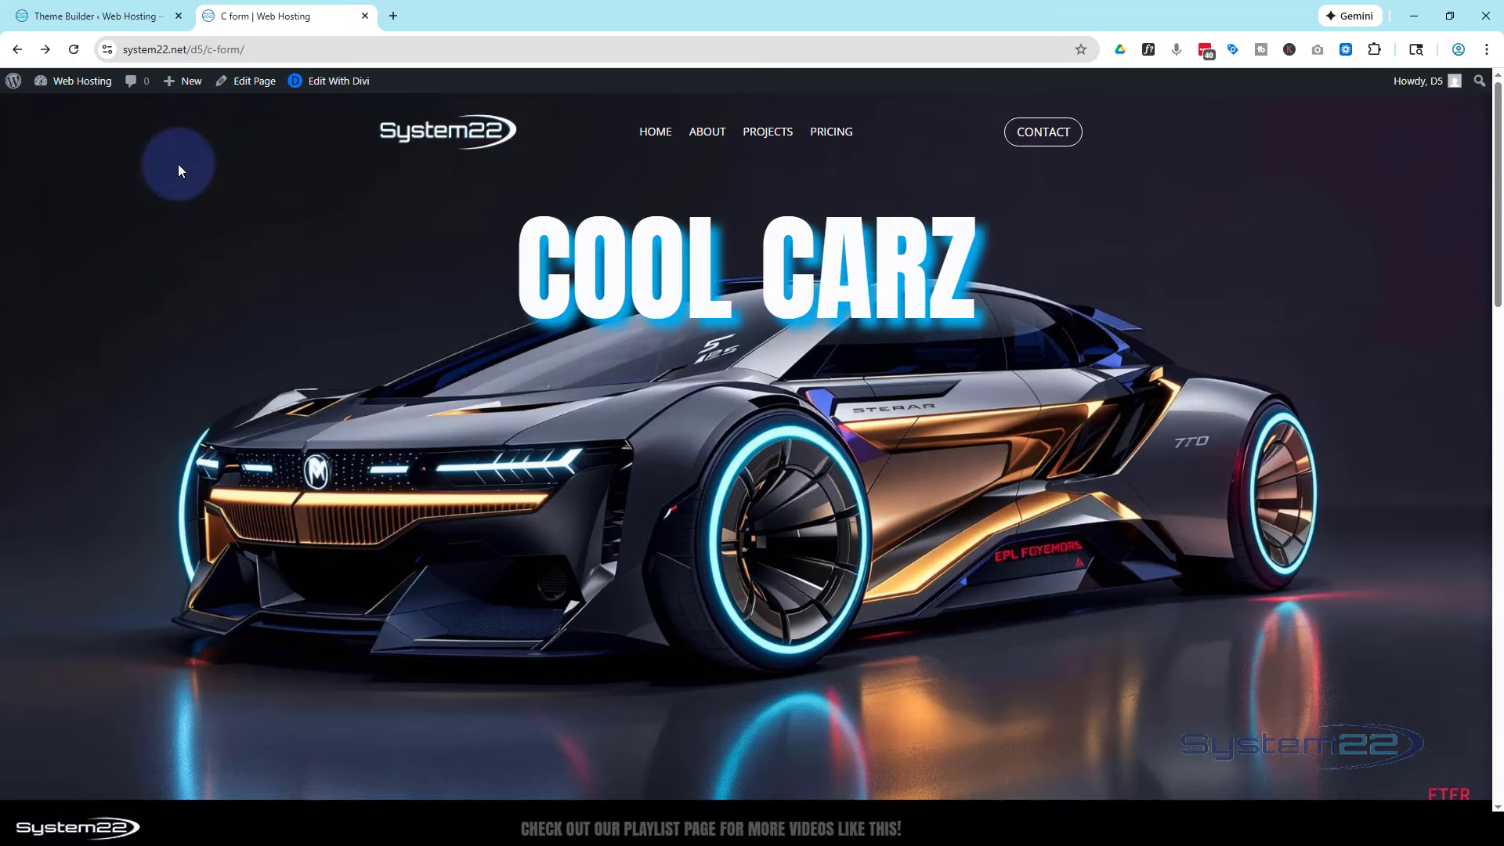
Open the C form page in the Divi builder and reset the hero section's margin for the phone view
click(338, 83)
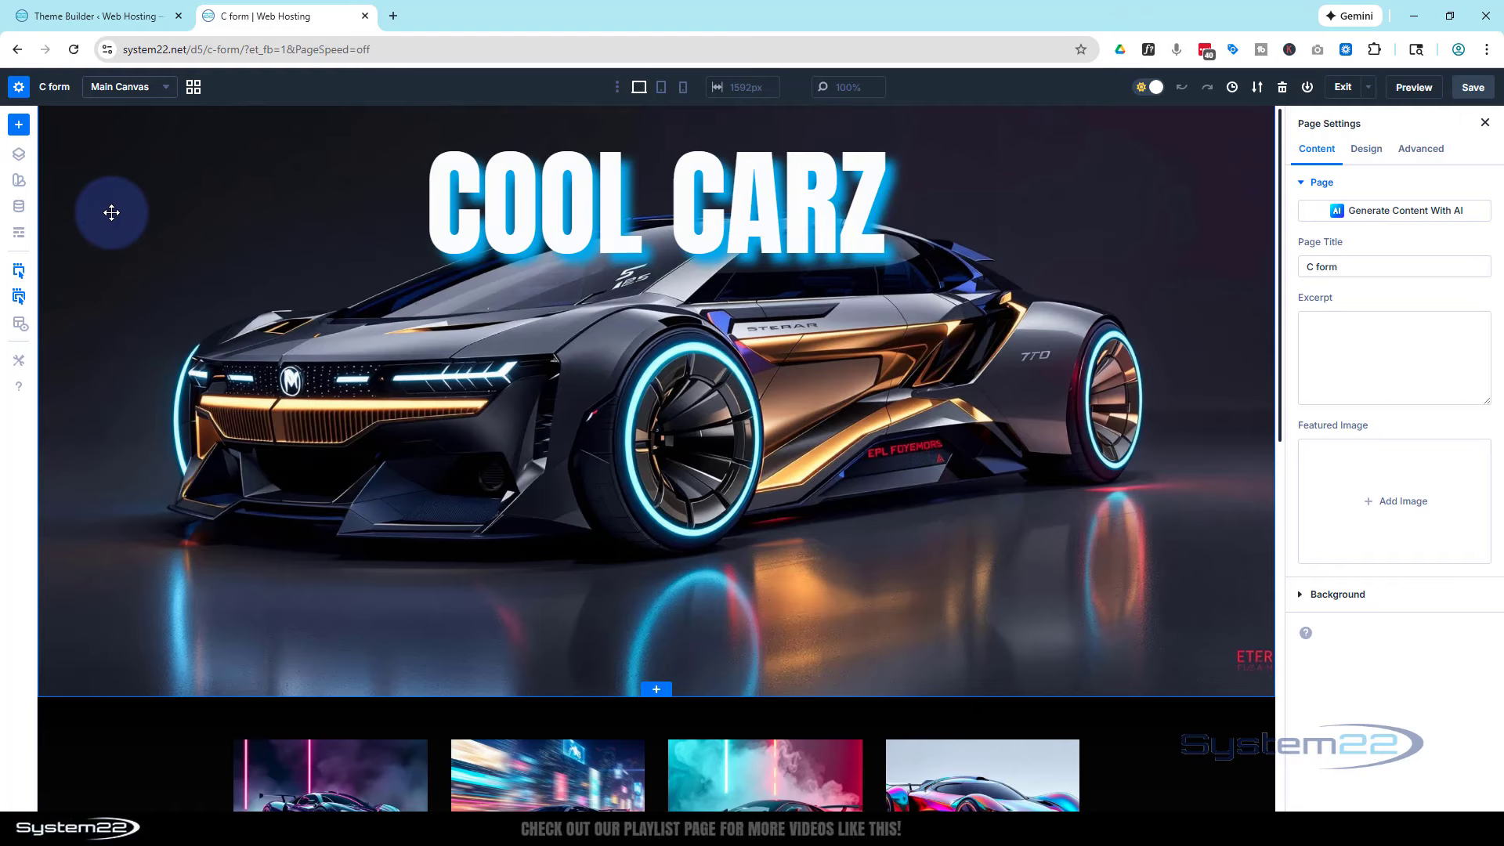
click(112, 212)
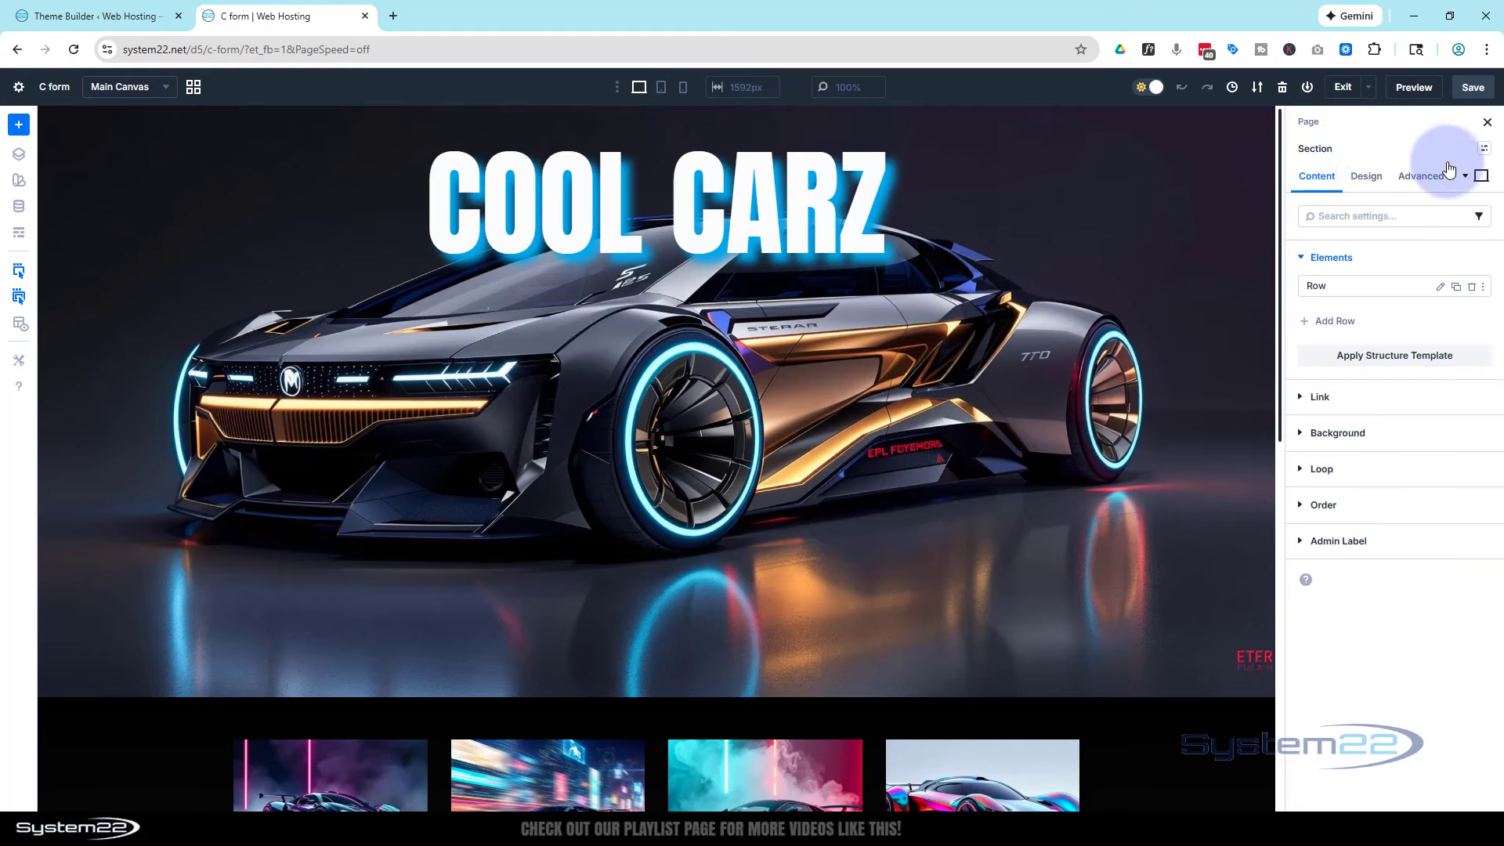
click(1367, 175)
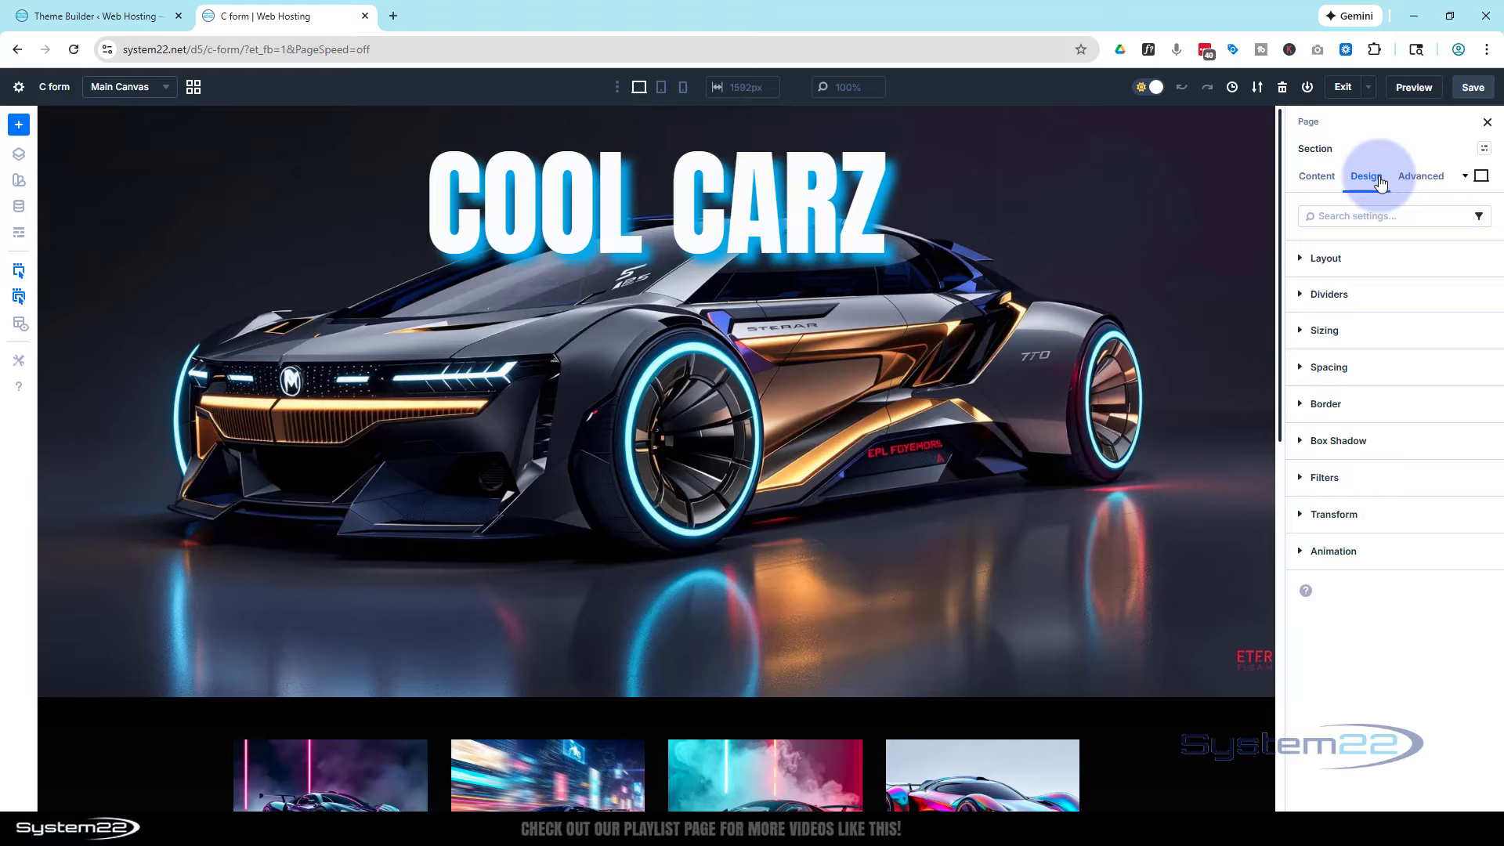
click(1345, 366)
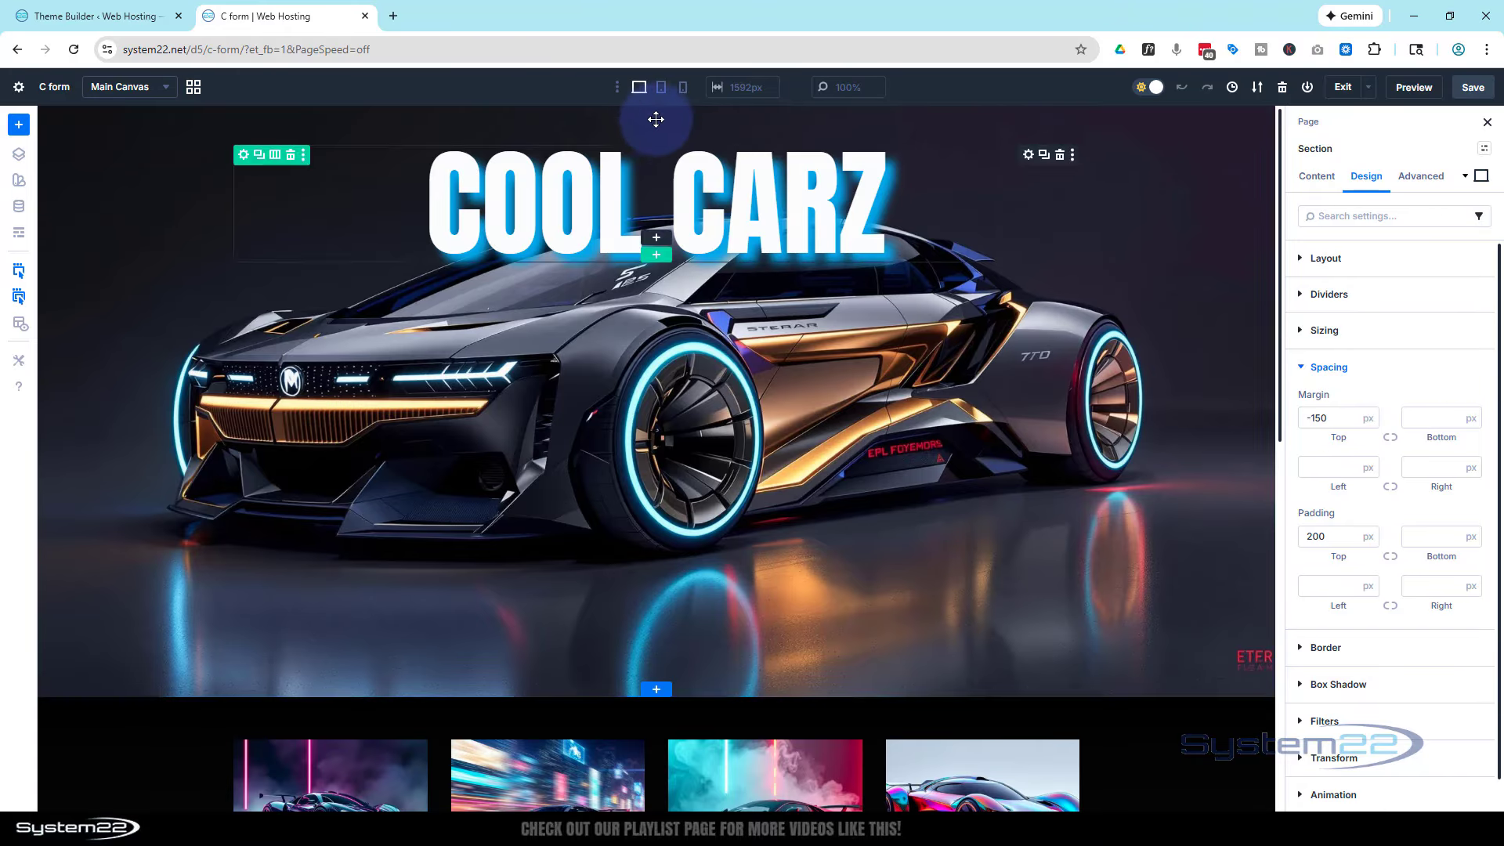
click(662, 88)
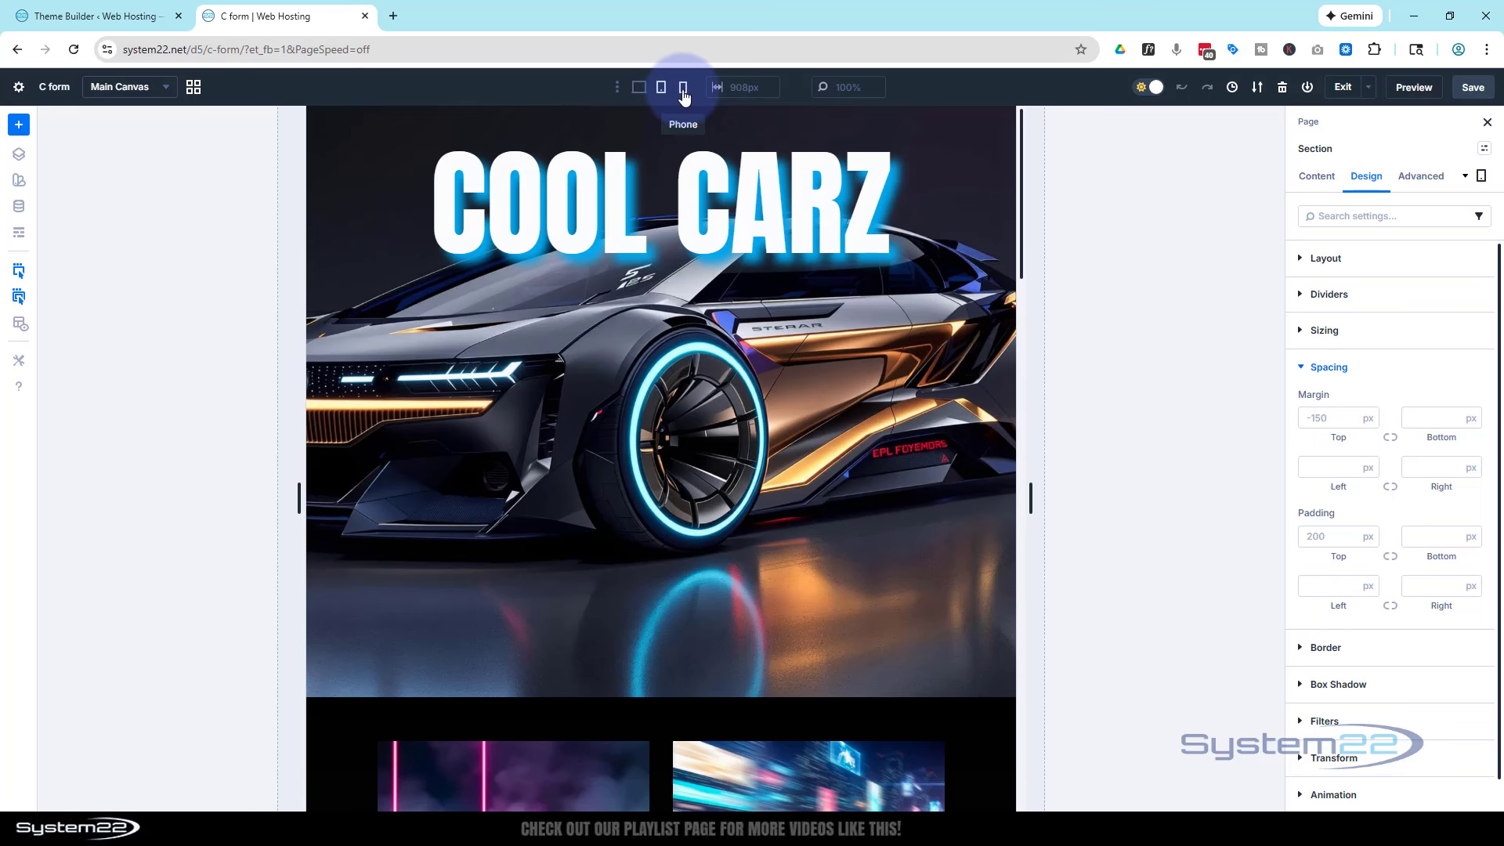
click(683, 90)
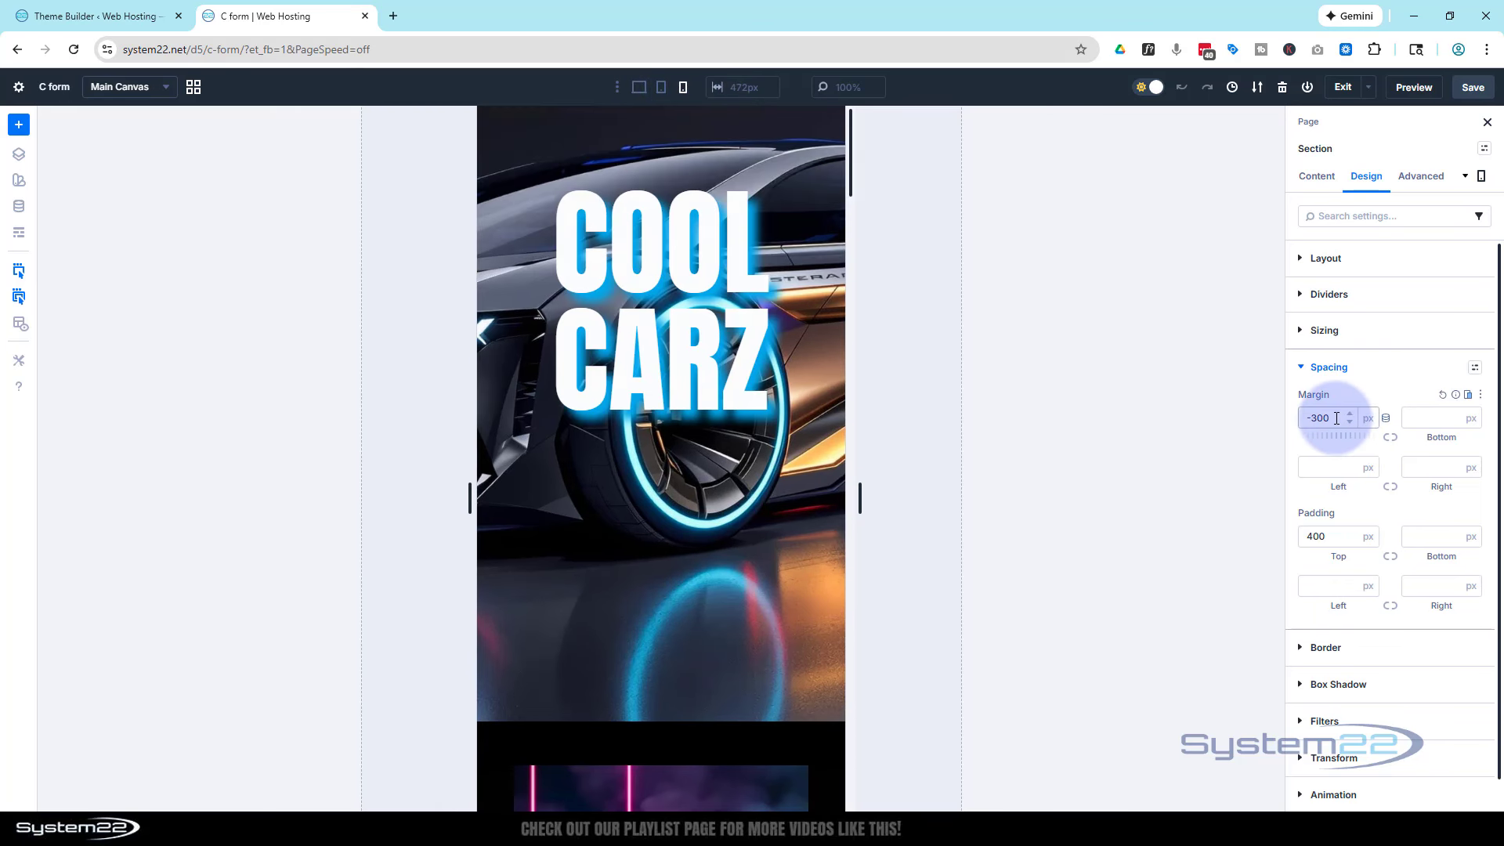
click(1441, 394)
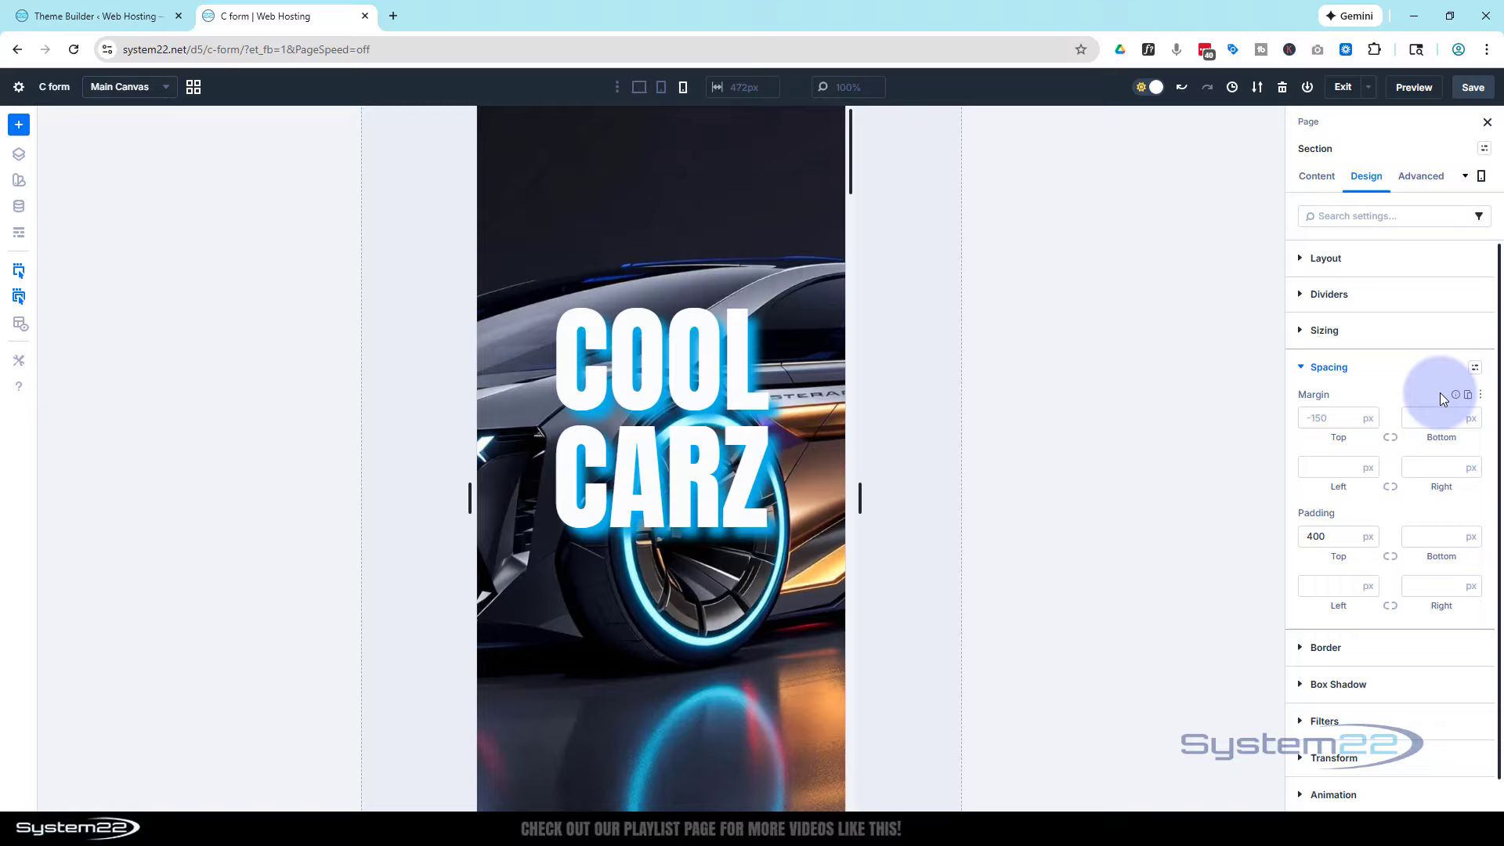
Reset the hero section's desktop margin and padding, then save the page and exit the builder
click(638, 89)
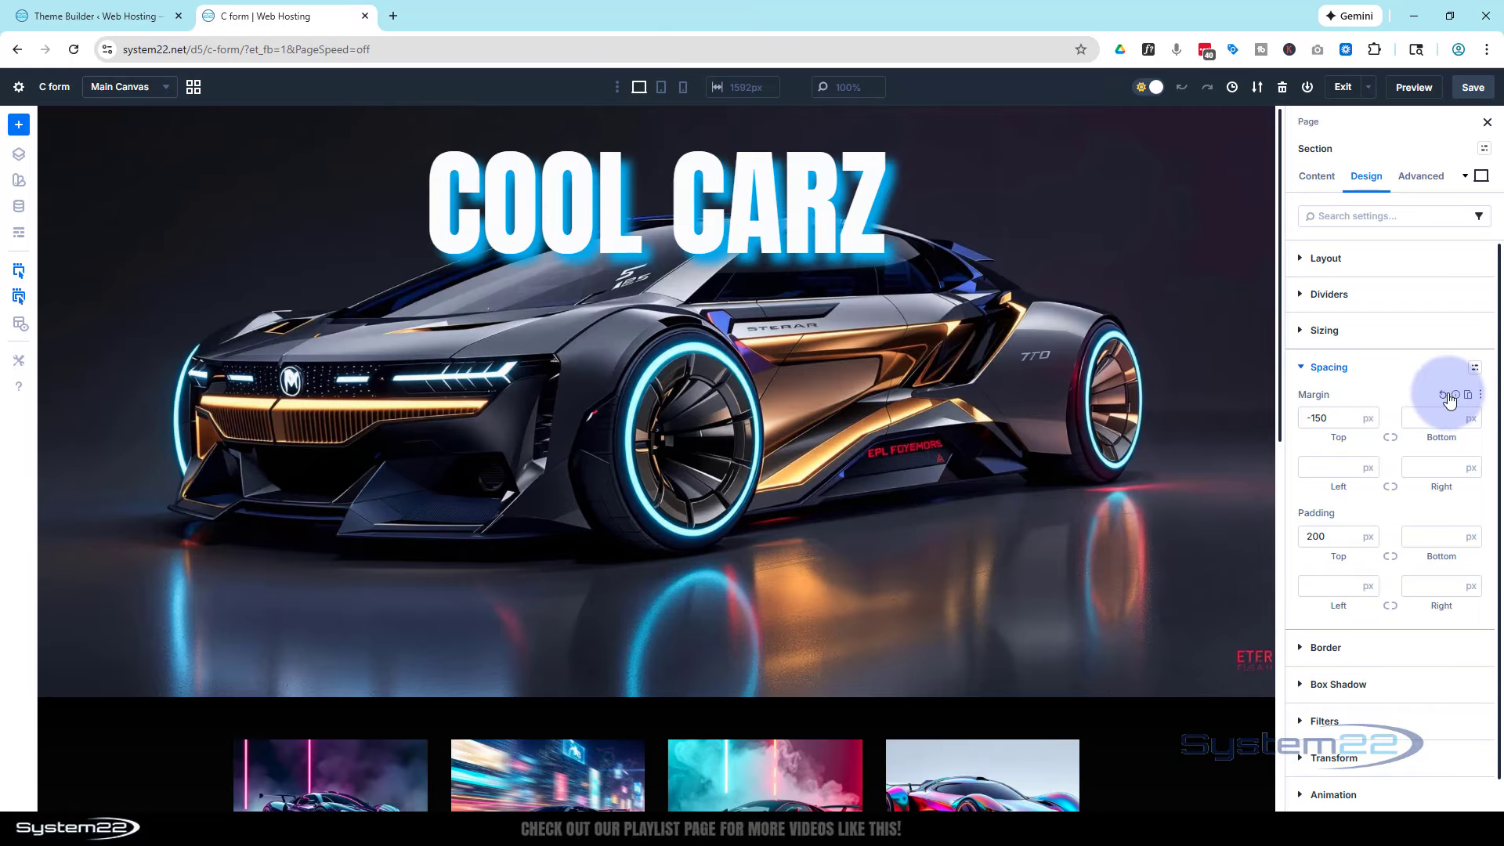
click(1442, 395)
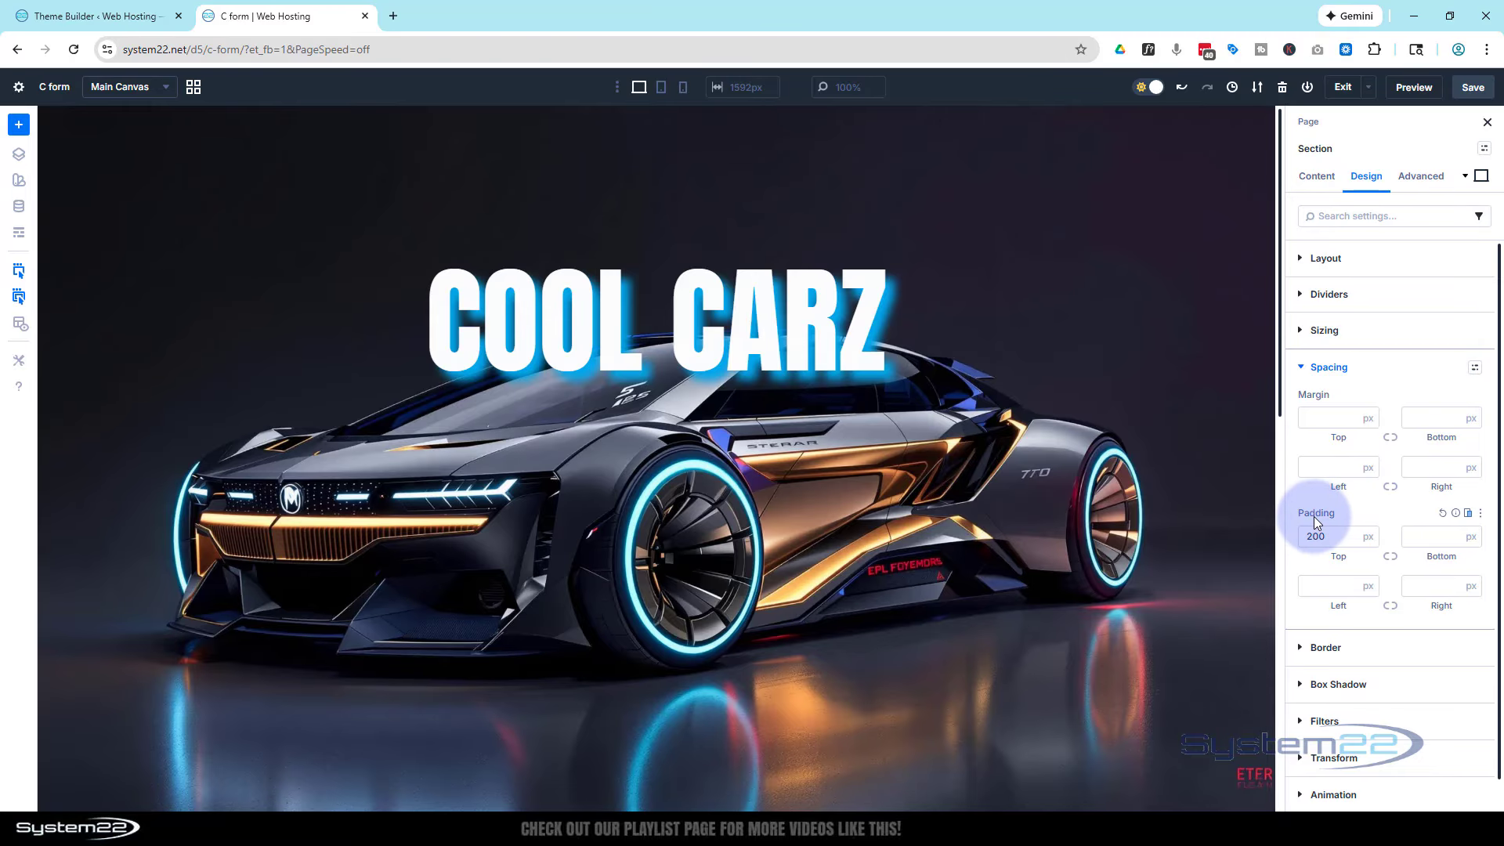
click(1441, 514)
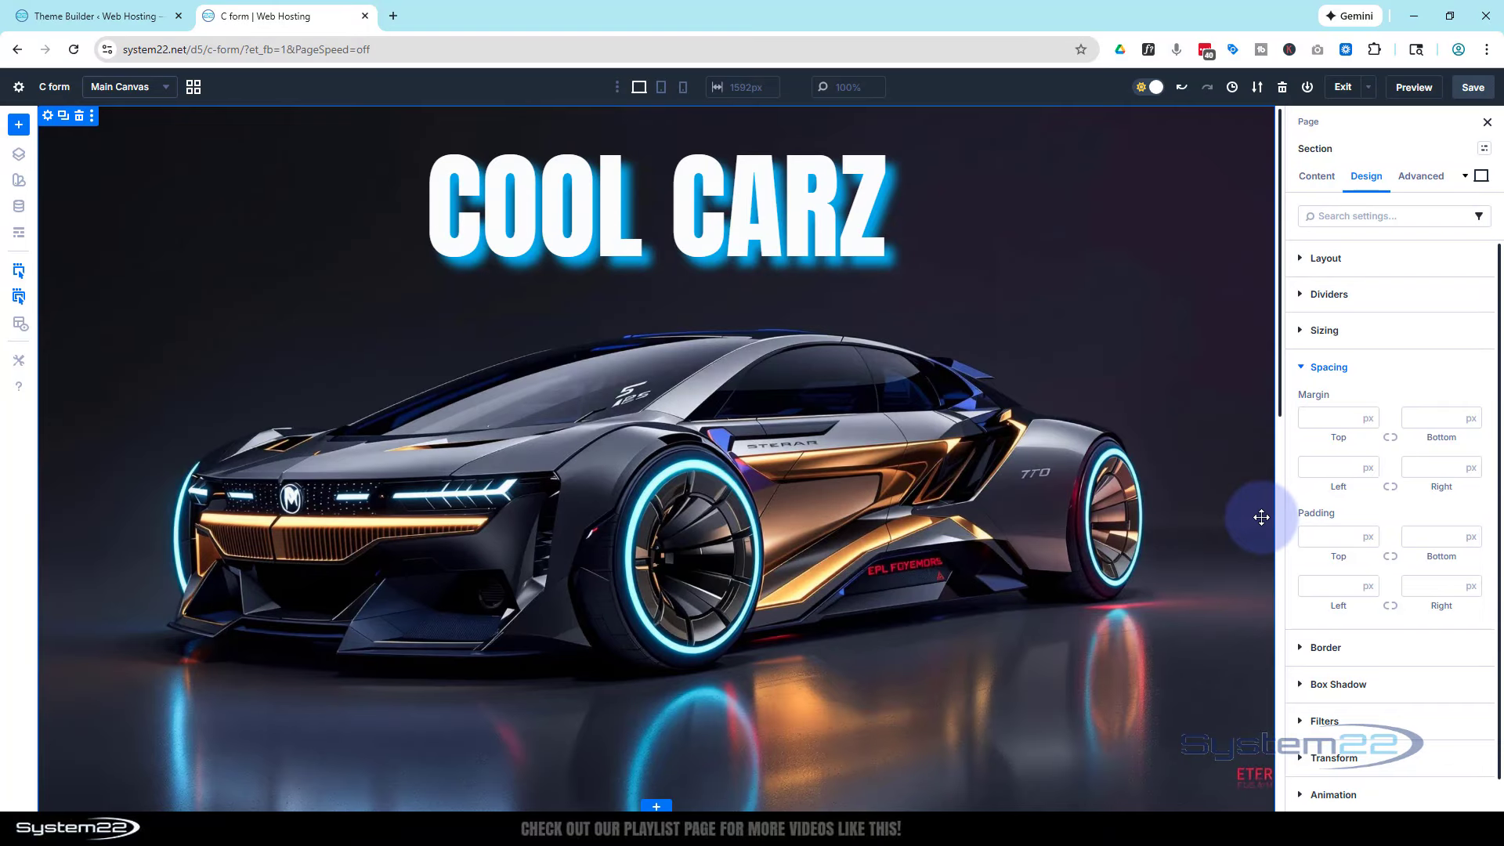
click(1472, 88)
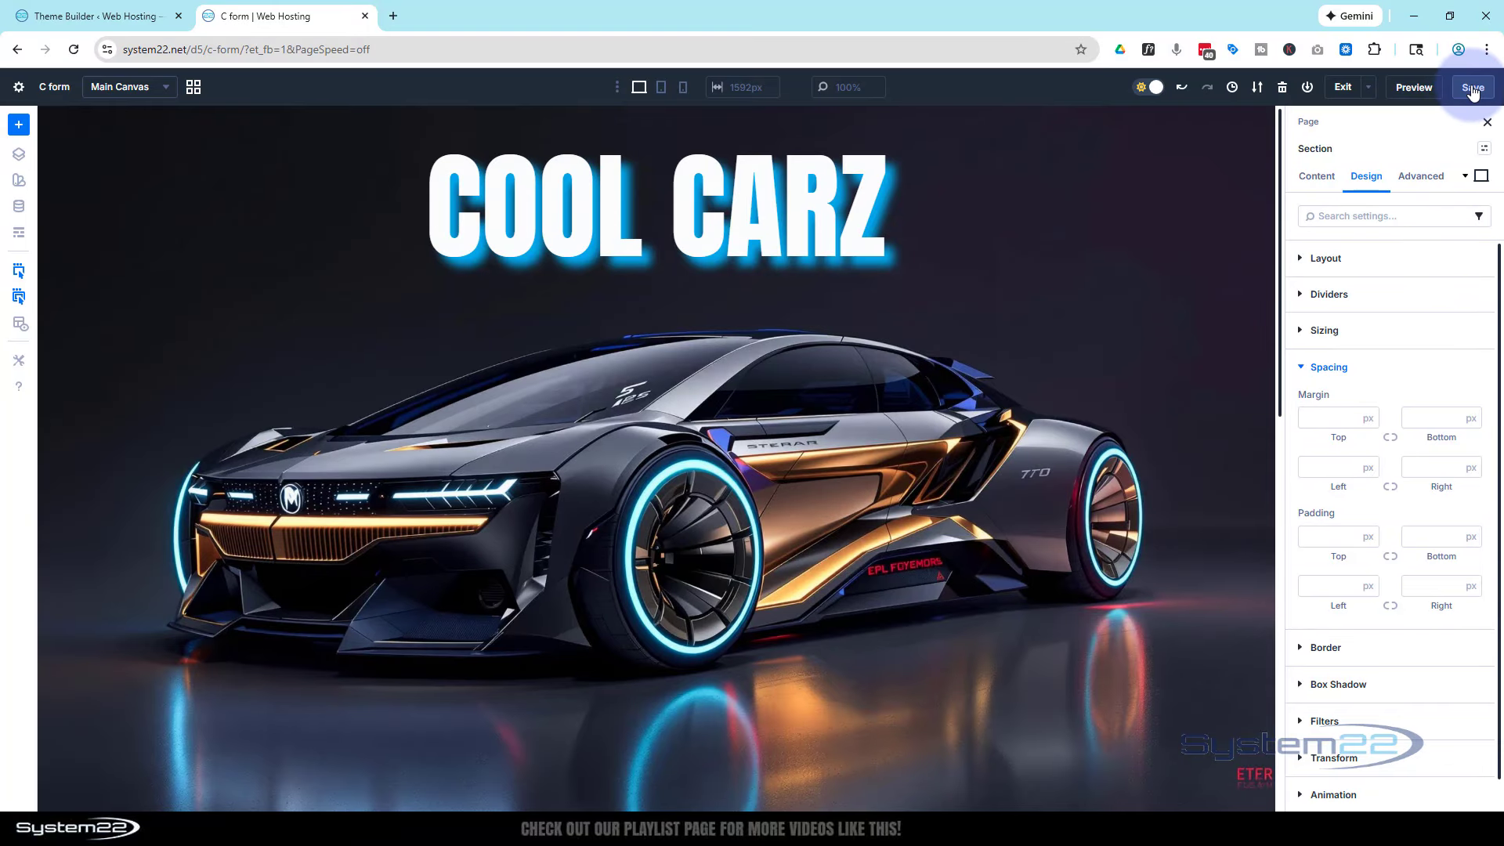
click(1344, 89)
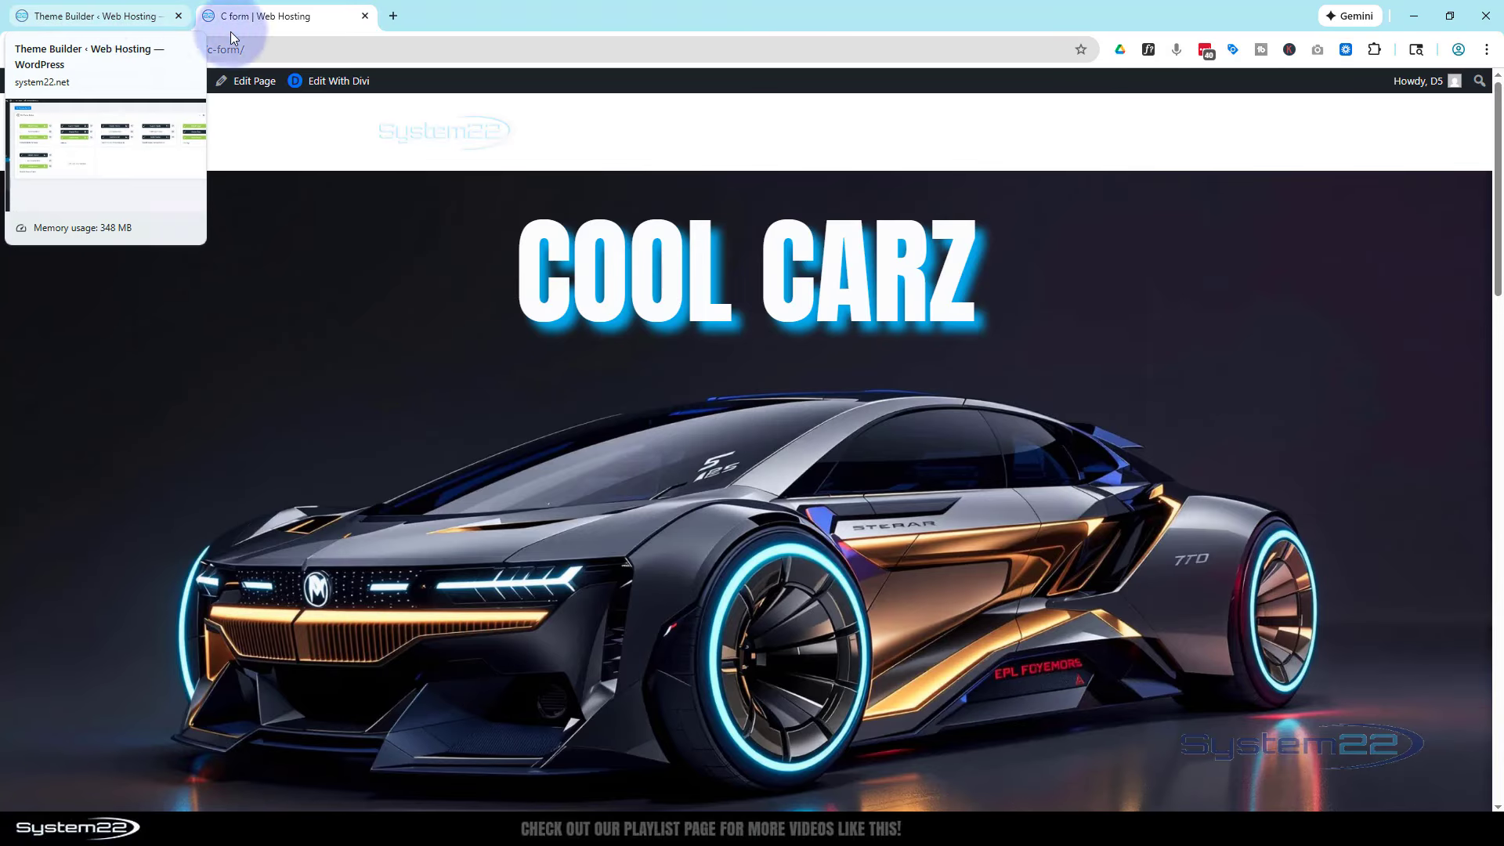
Reopen the C form page in the Divi builder and set the hero section's top padding to 150 px
click(332, 84)
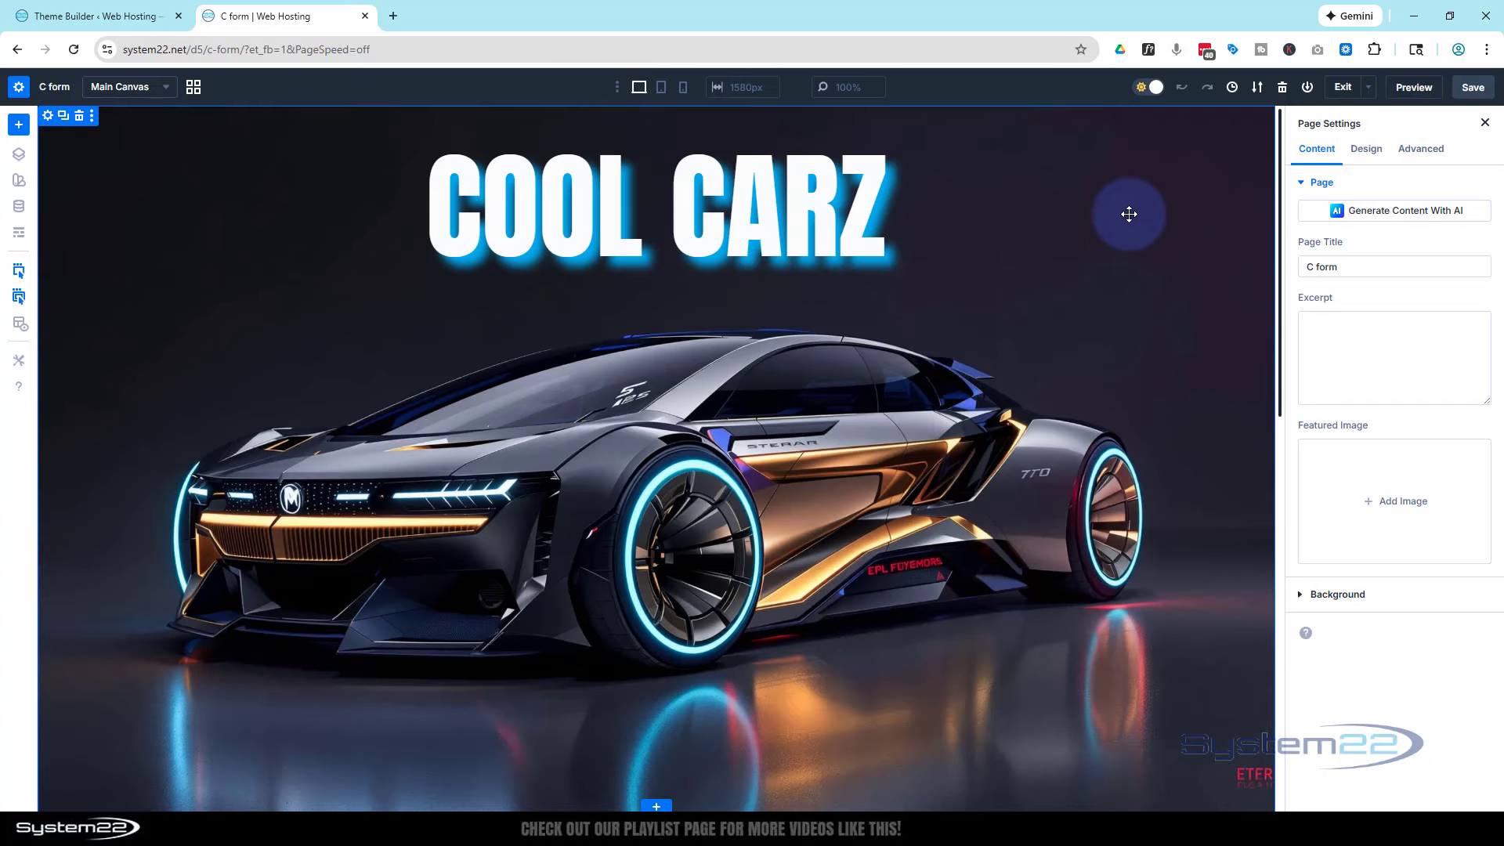
click(1129, 214)
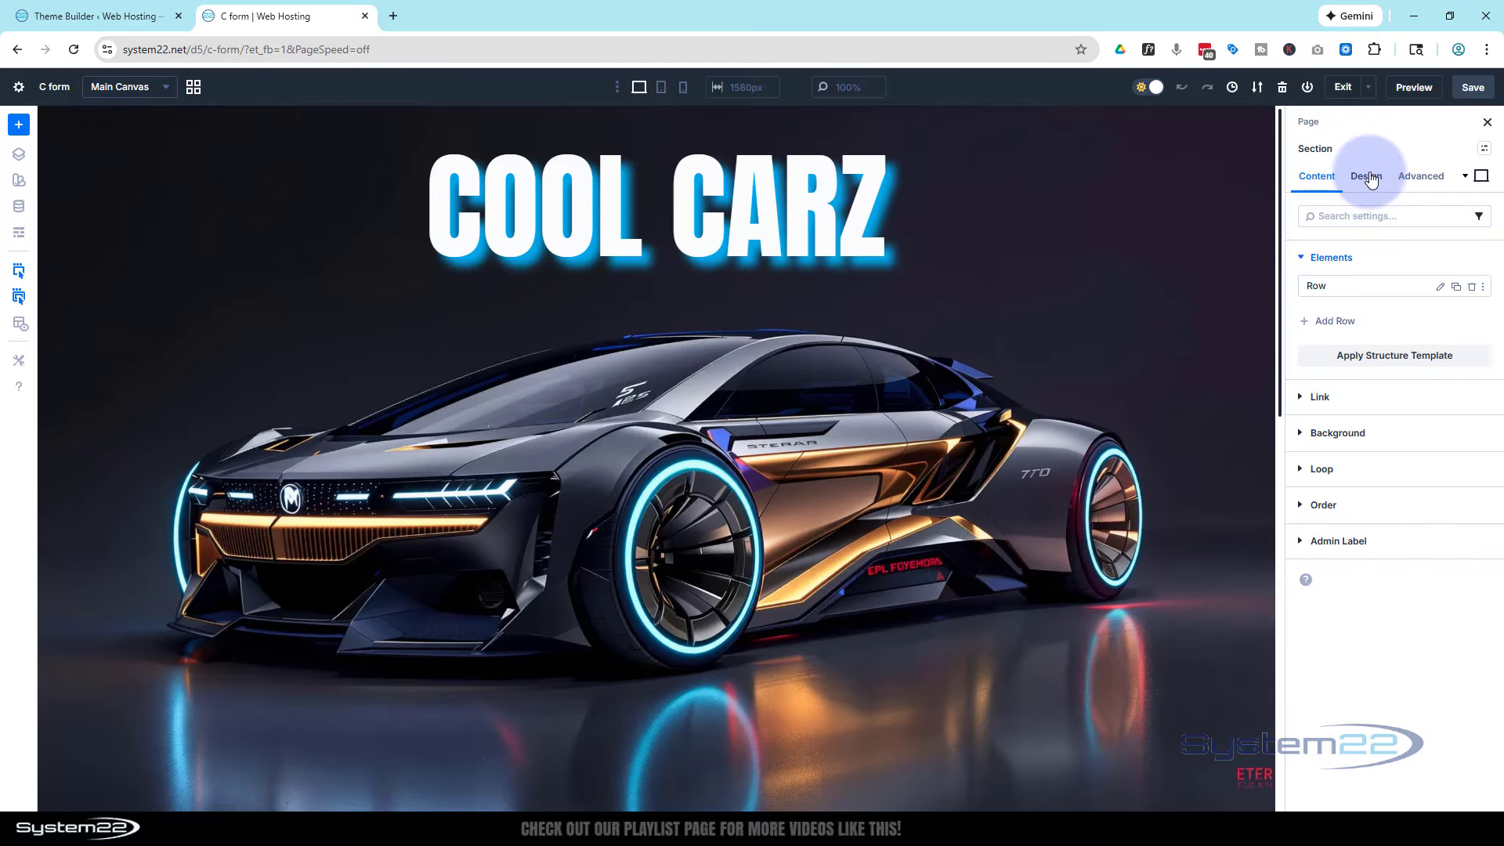
click(1368, 177)
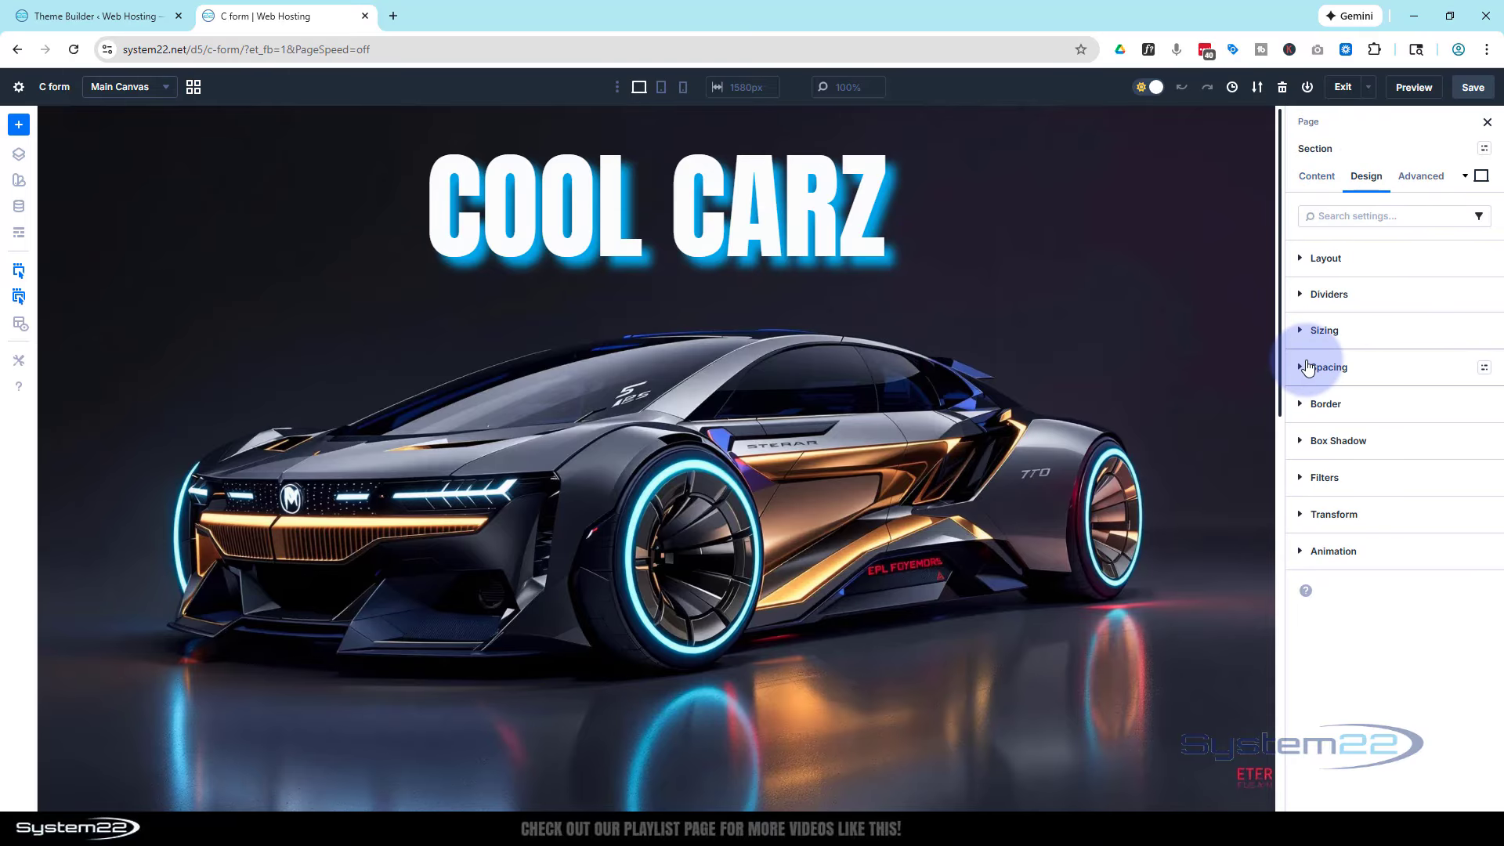
click(1306, 366)
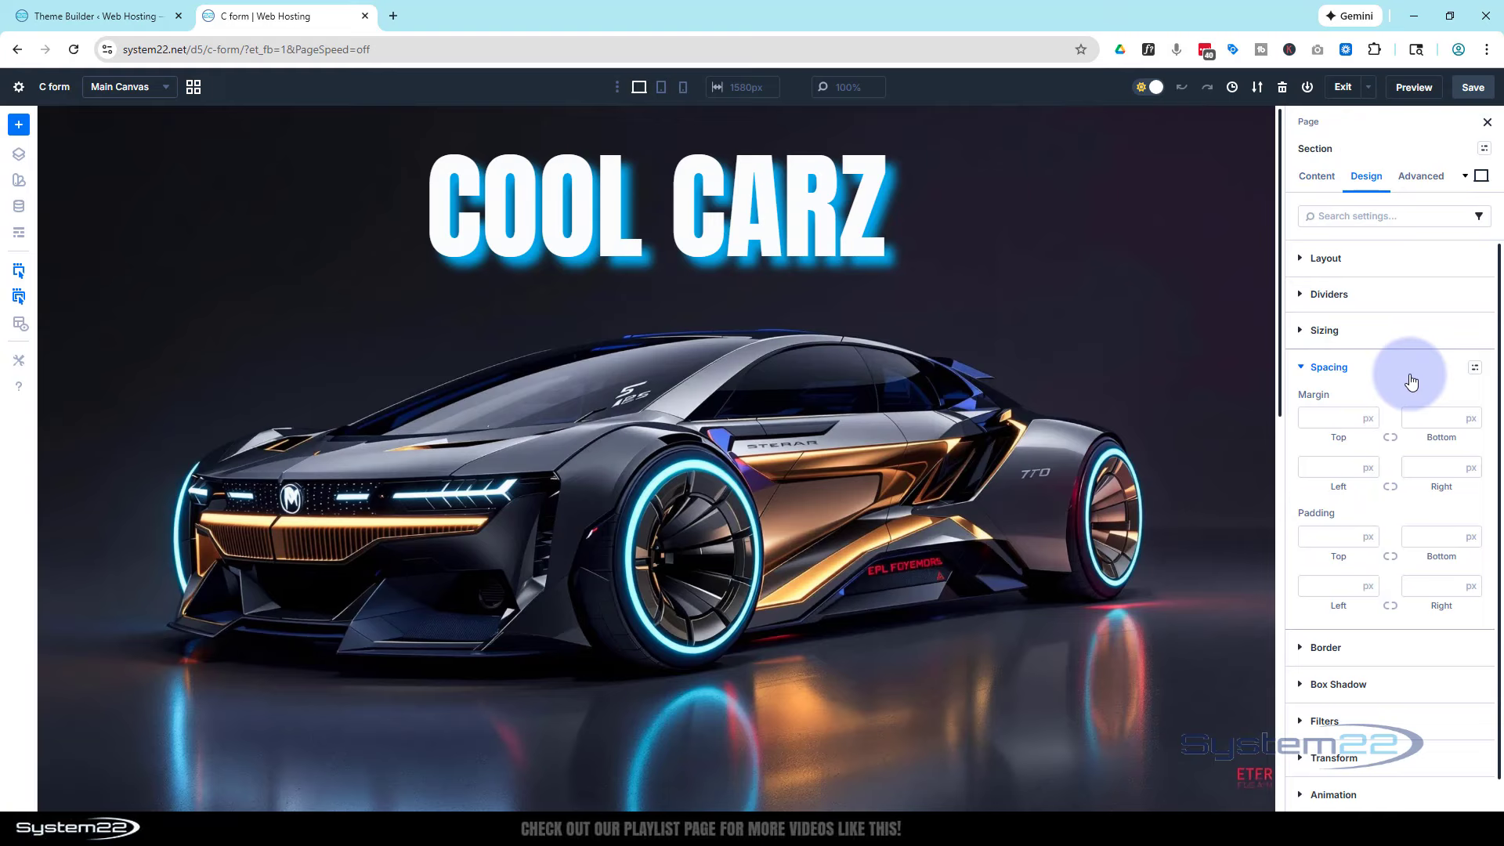
click(1323, 537)
text(150)
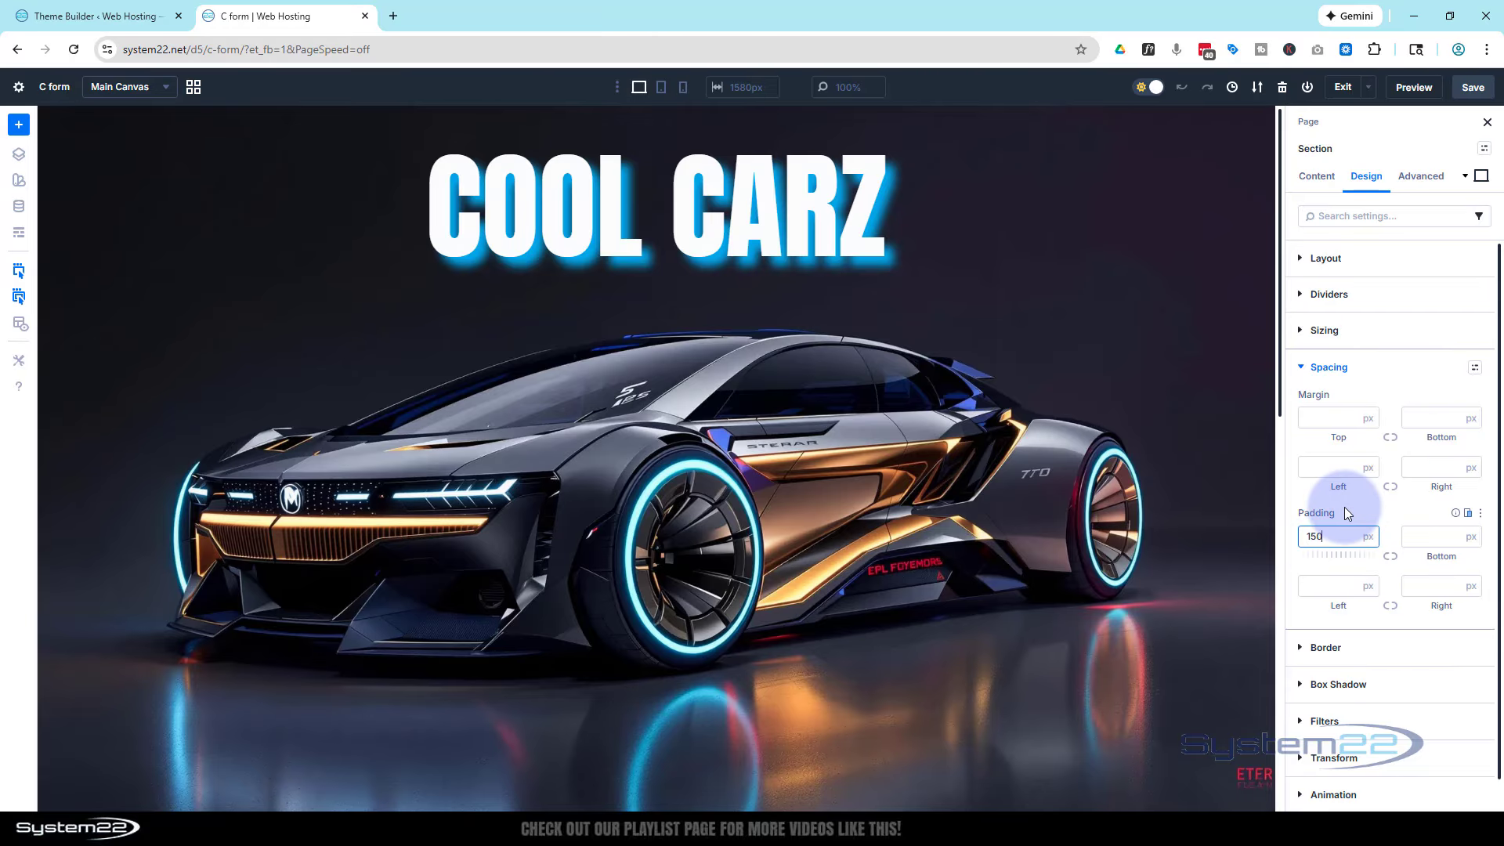
click(1350, 517)
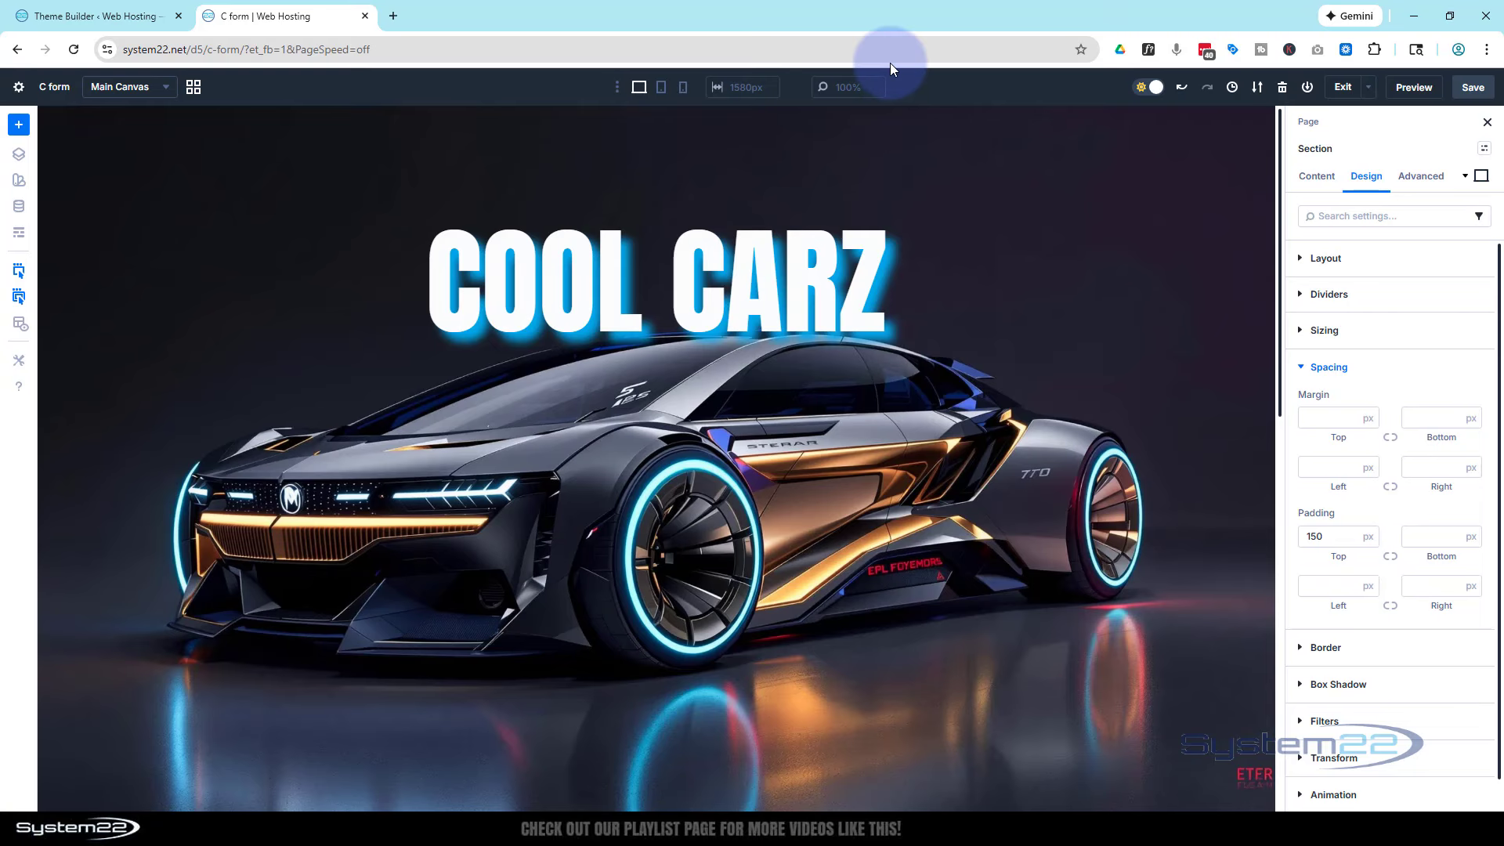
Set the hero section's top margin to -150 px
click(1349, 423)
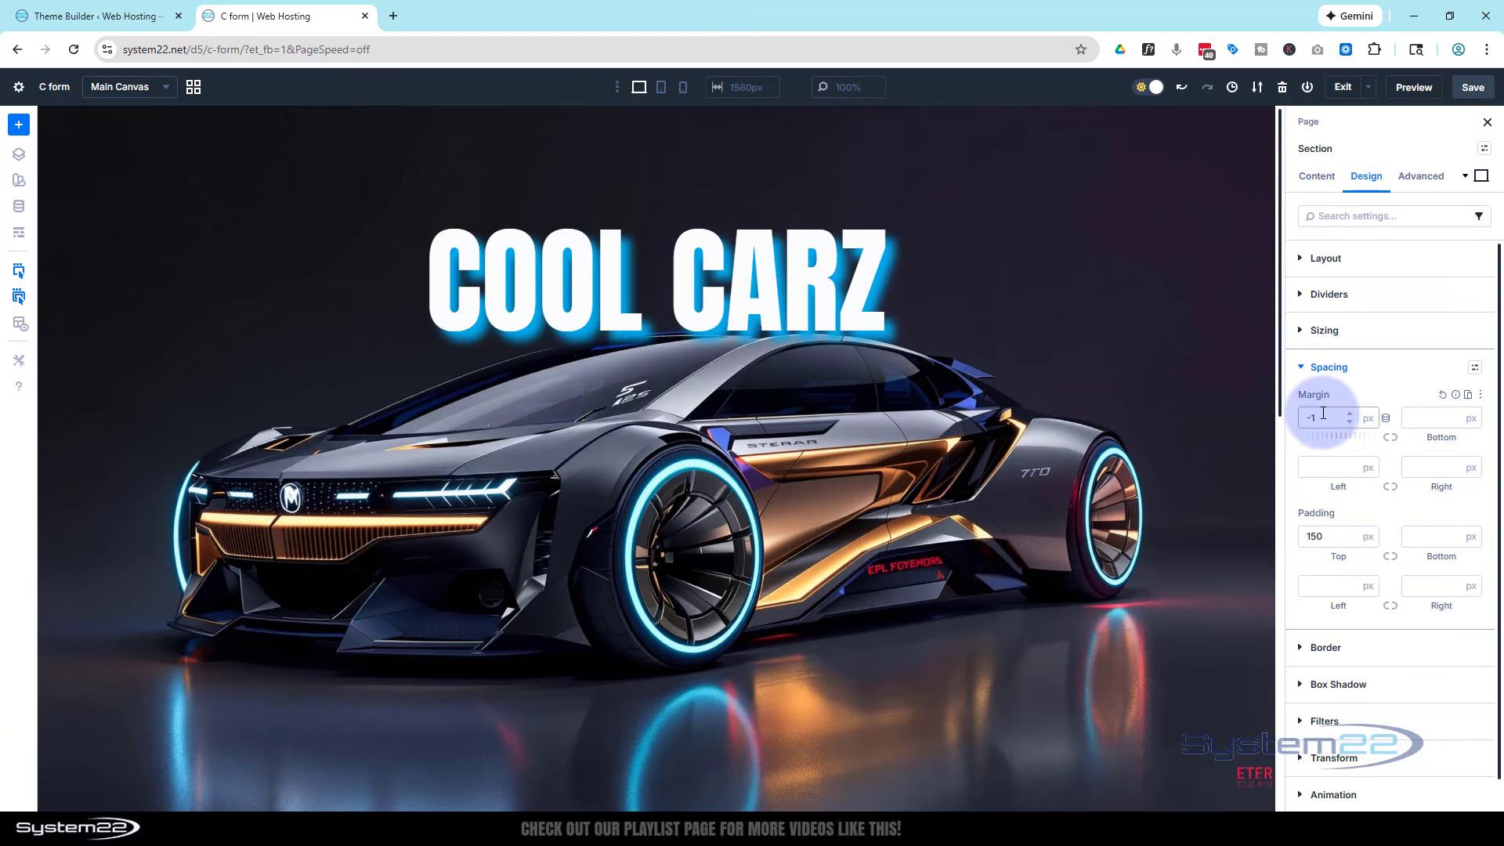
click(1322, 415)
text(50)
click(1373, 388)
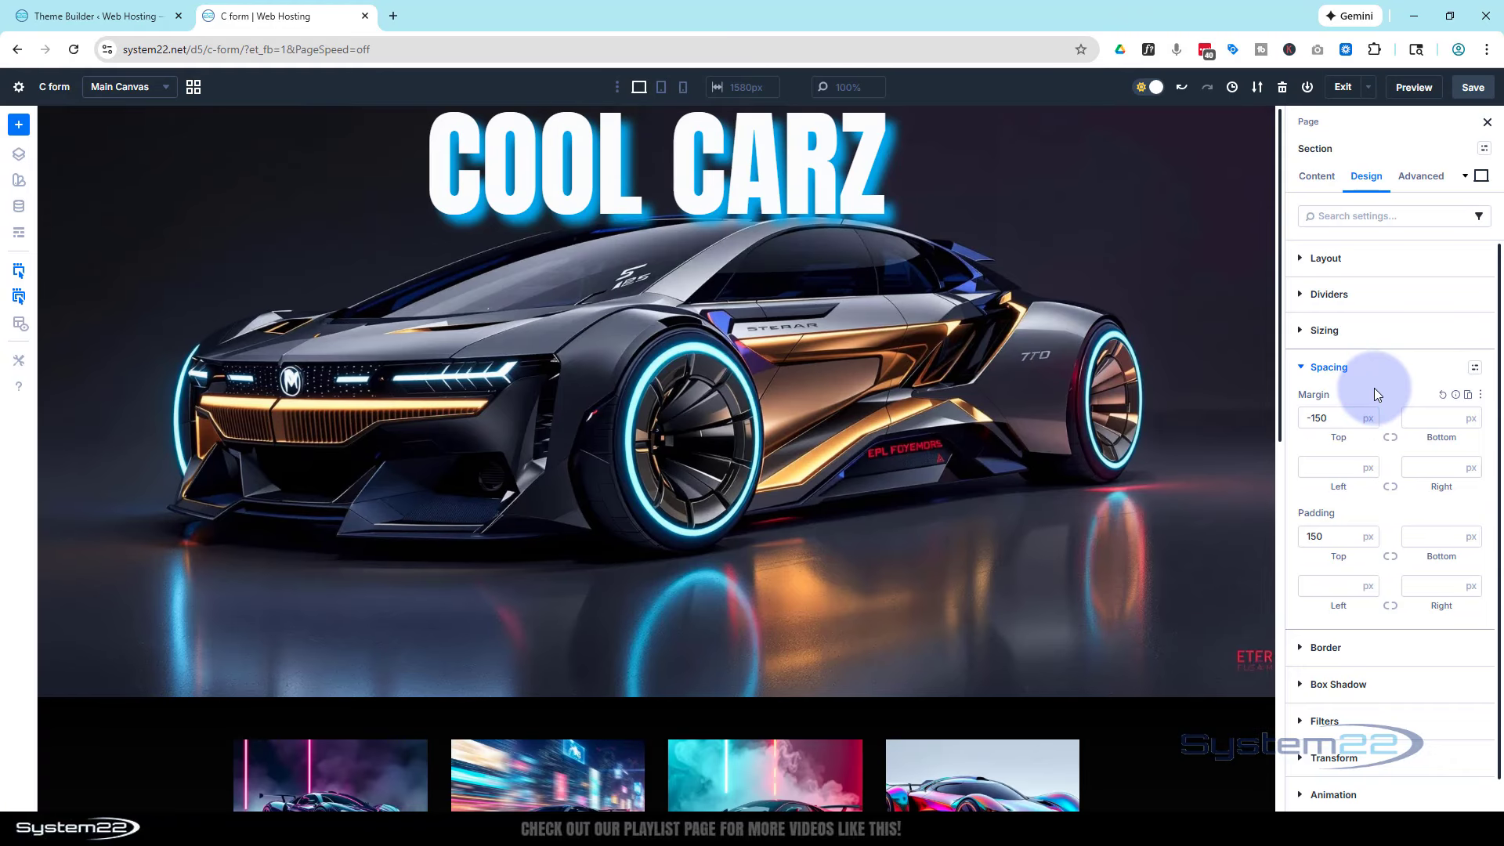
Set the hero section's top margin to -300 px for the phone view
click(662, 89)
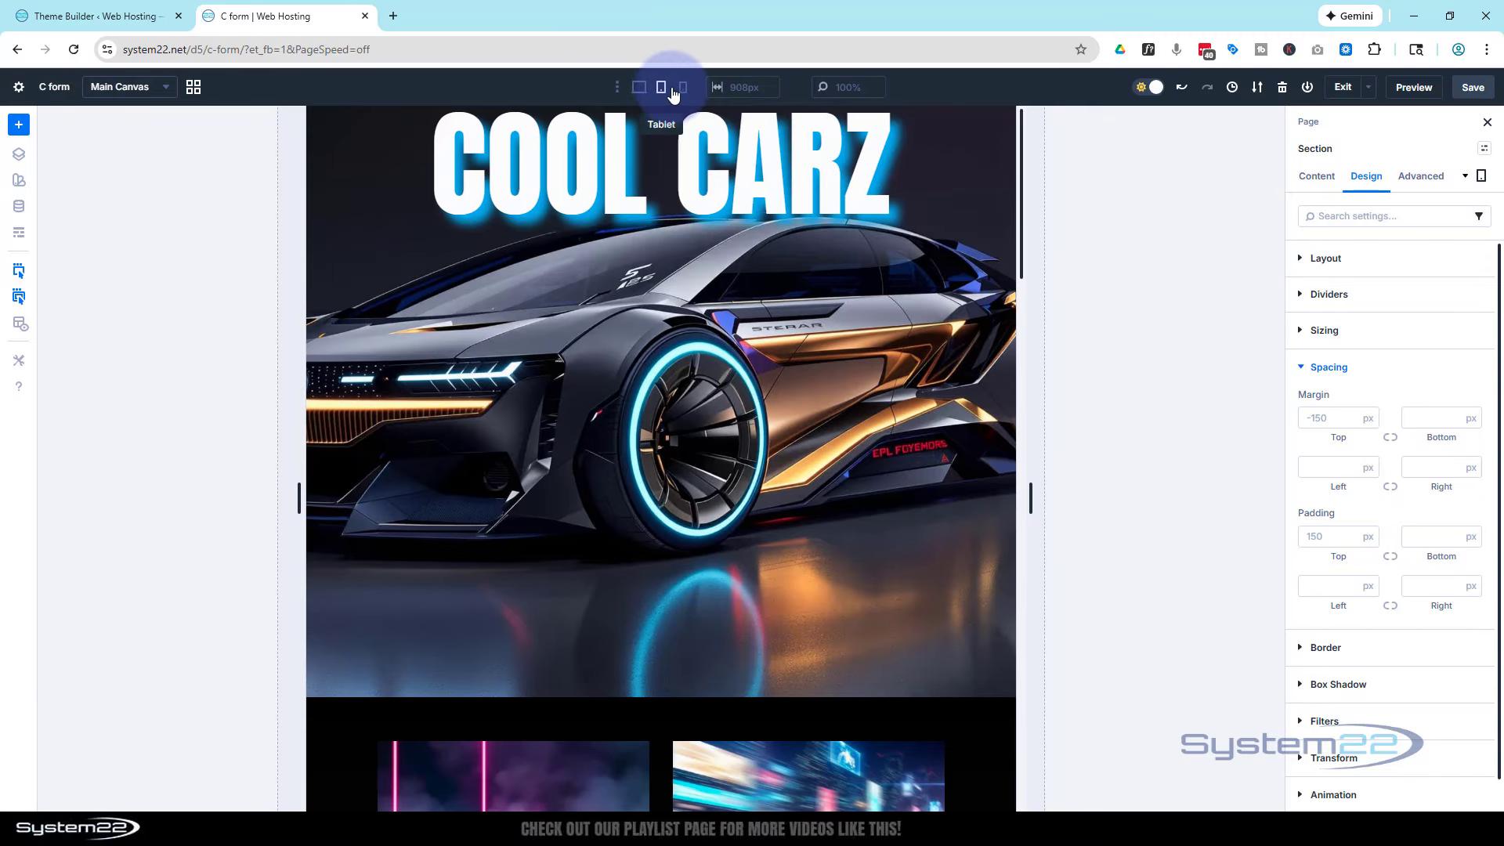
click(684, 88)
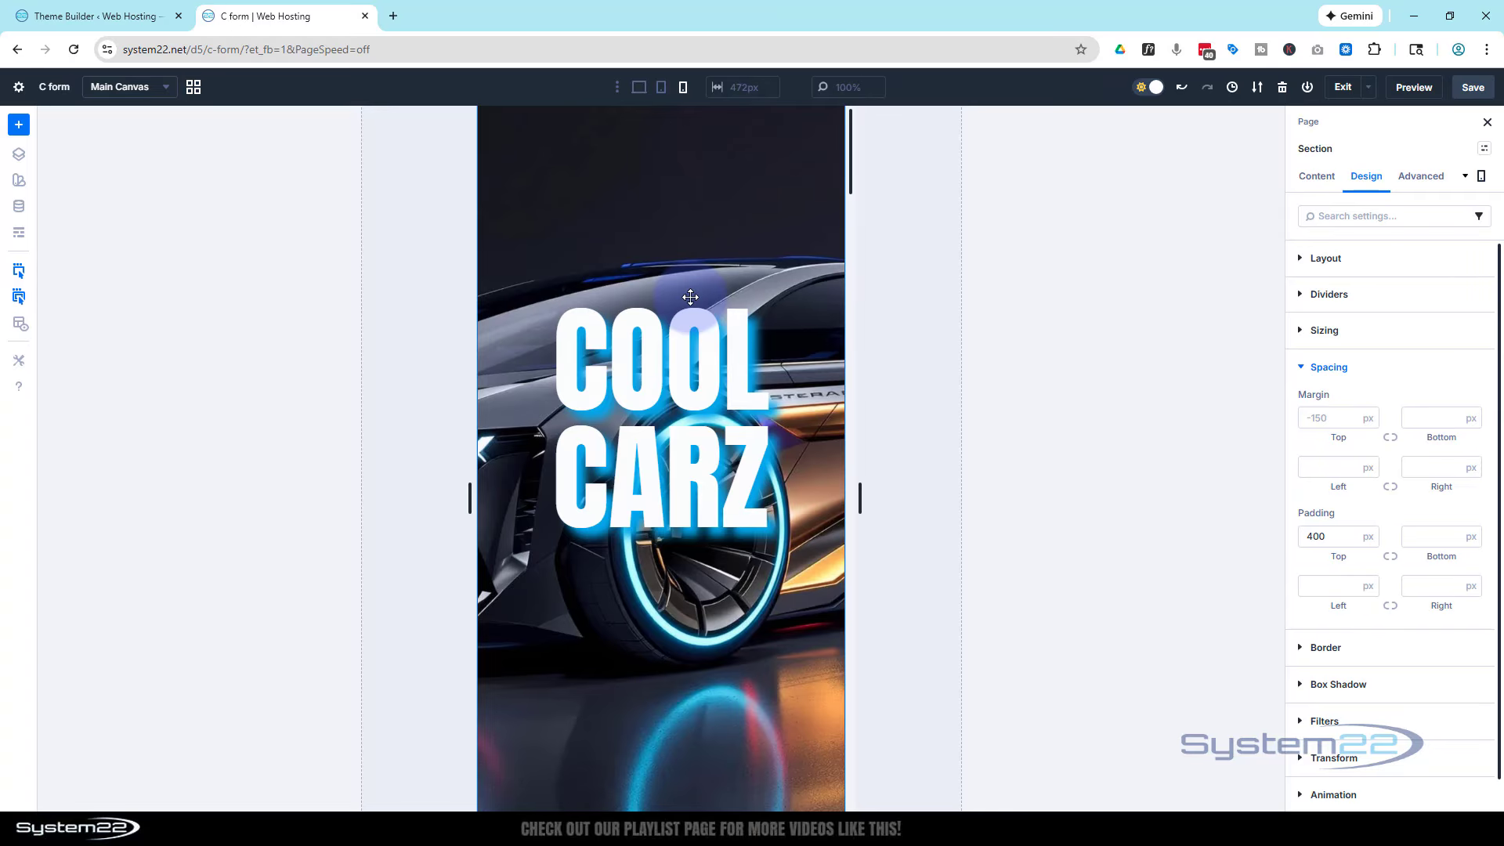
click(1329, 537)
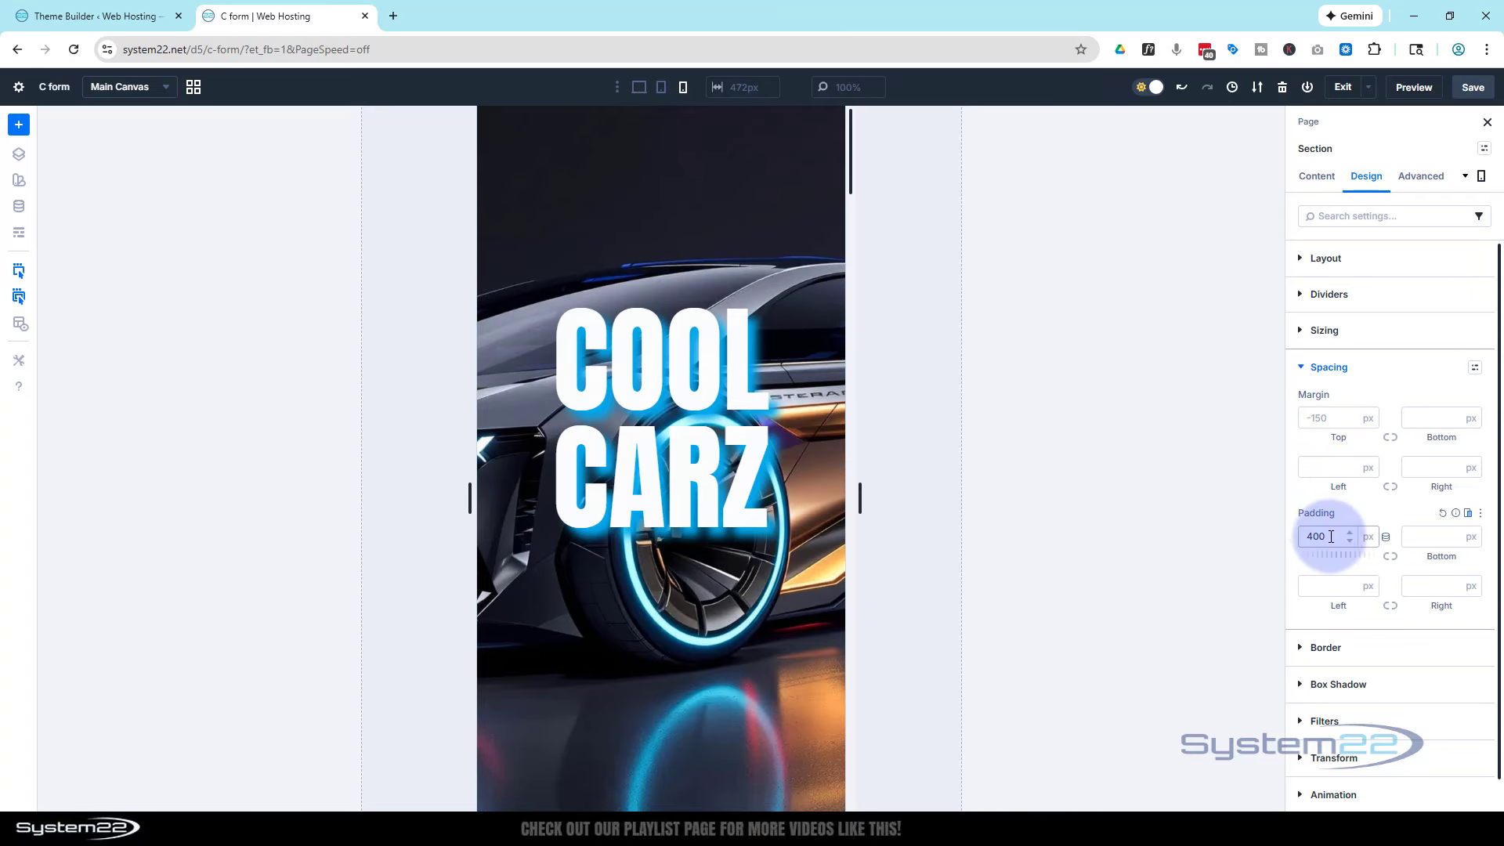
click(1333, 468)
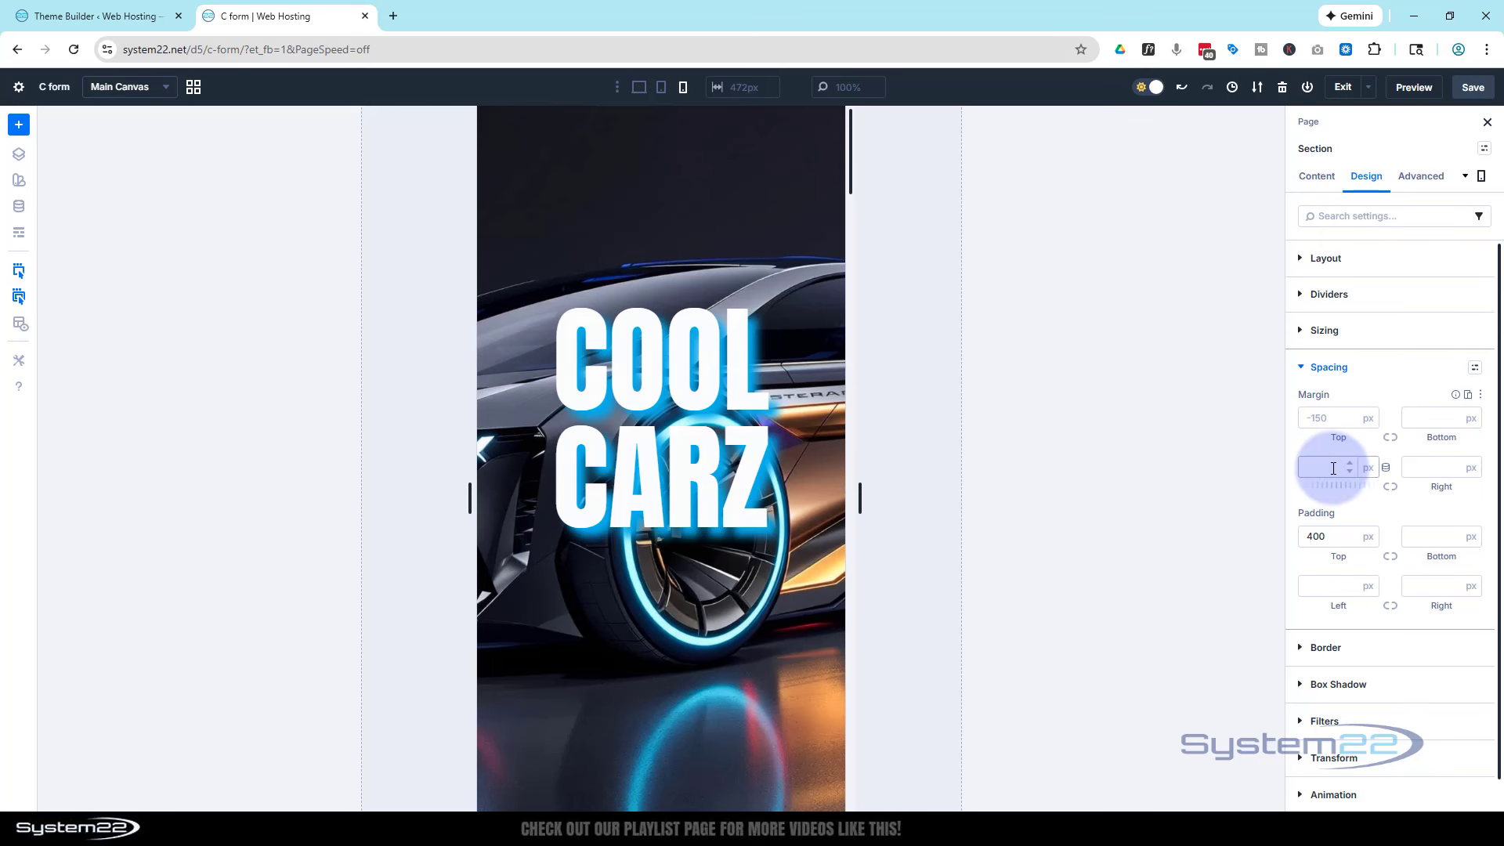
click(1315, 417)
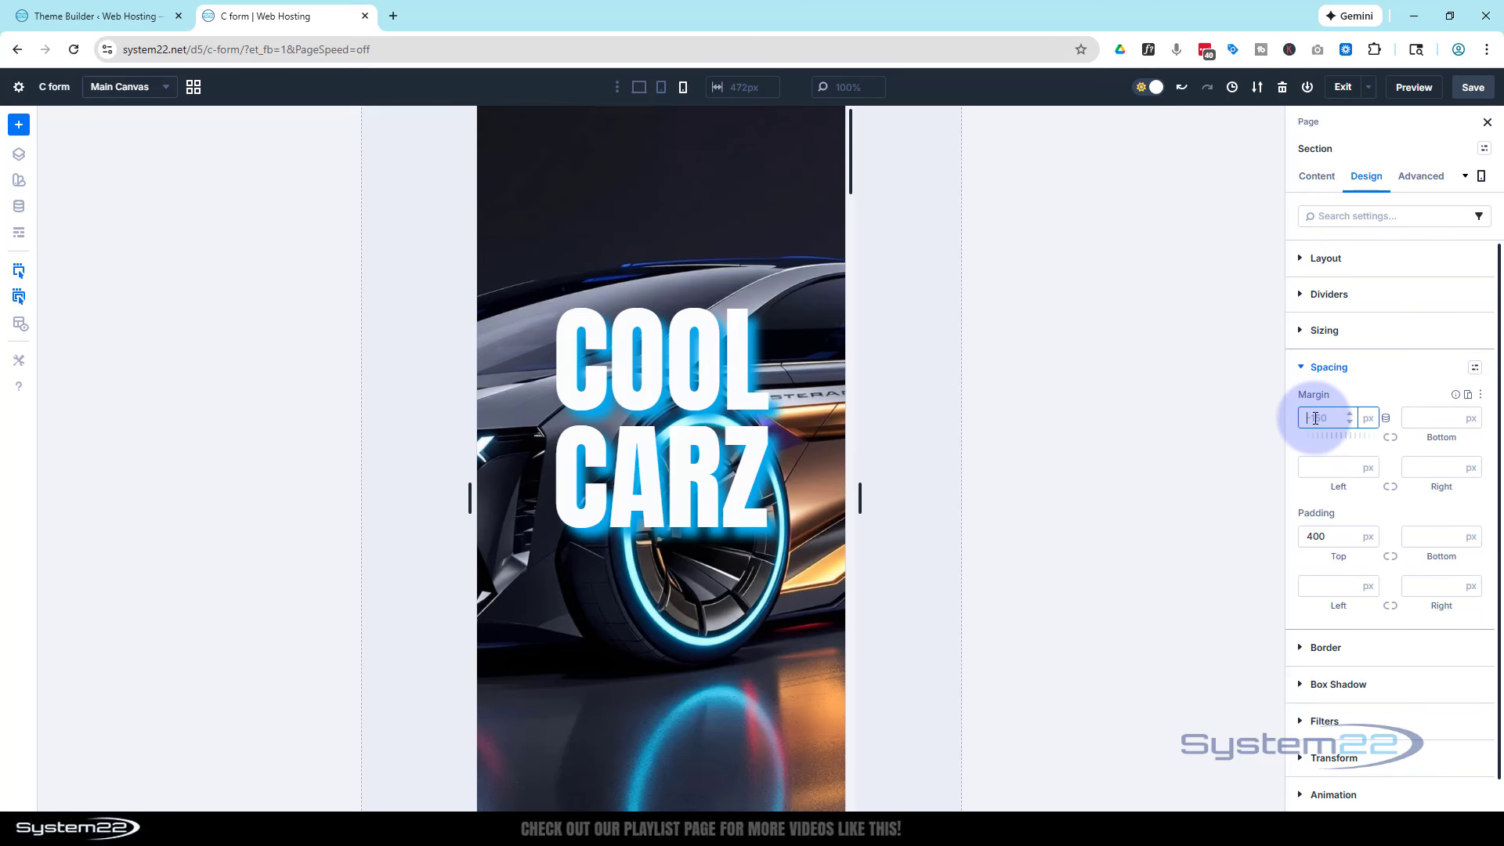
text(300)
text(-)
click(1363, 387)
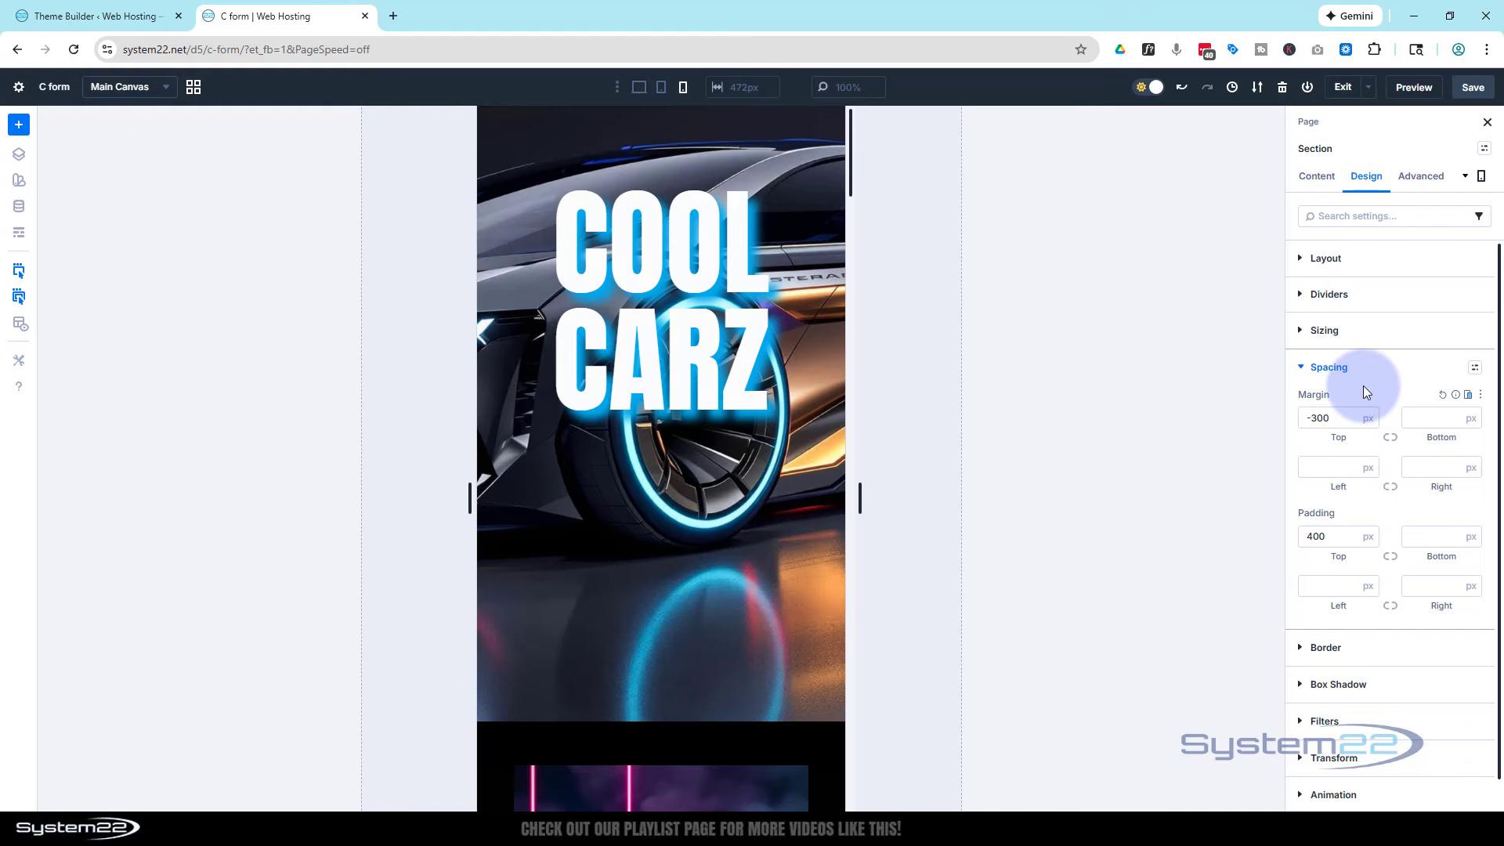
Return the builder to the desktop view, save the page and preview its sticky header
click(639, 87)
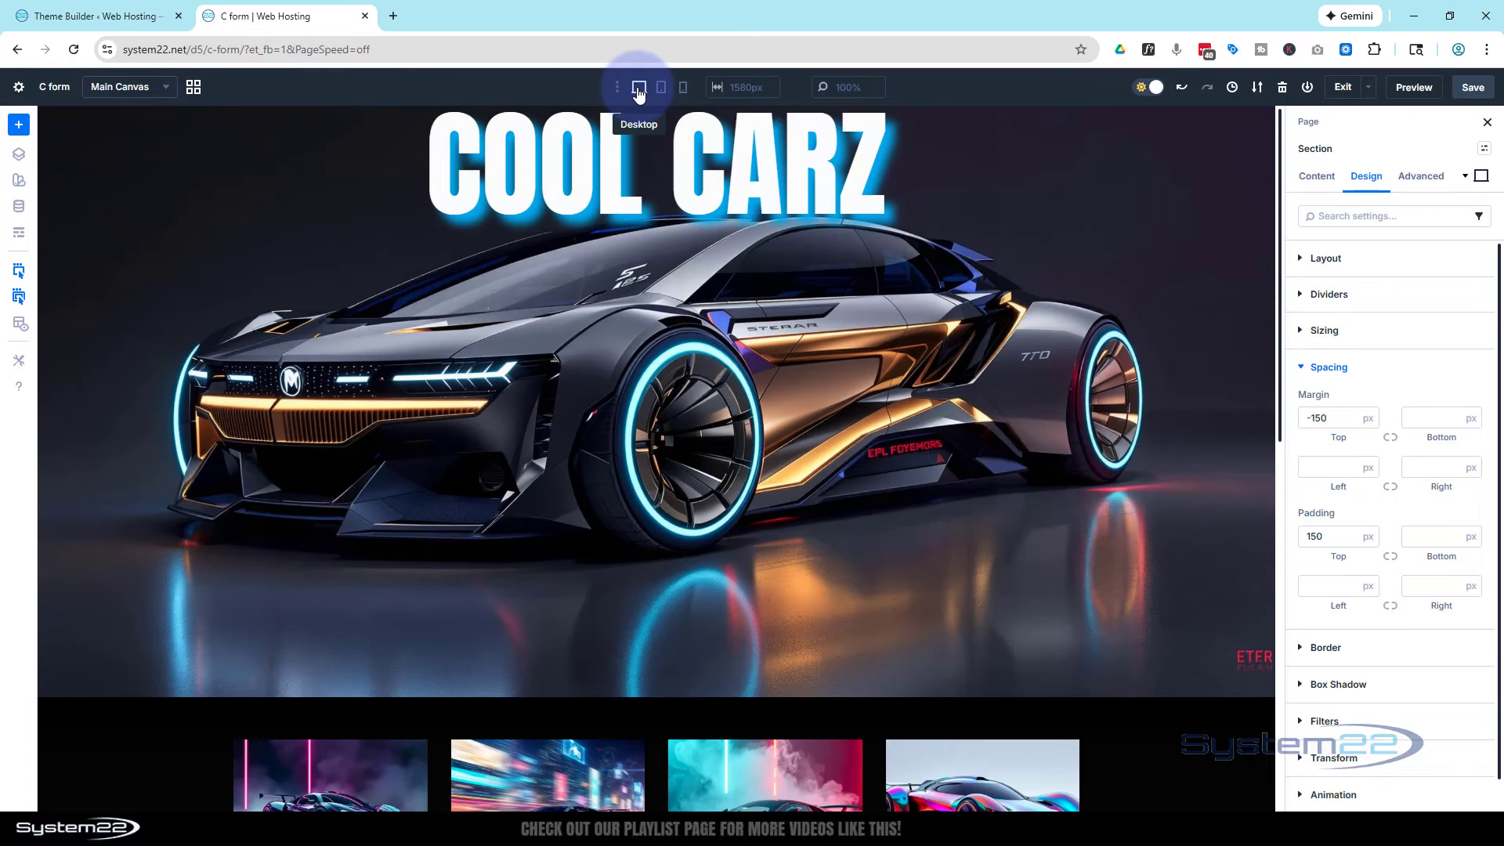
click(1469, 91)
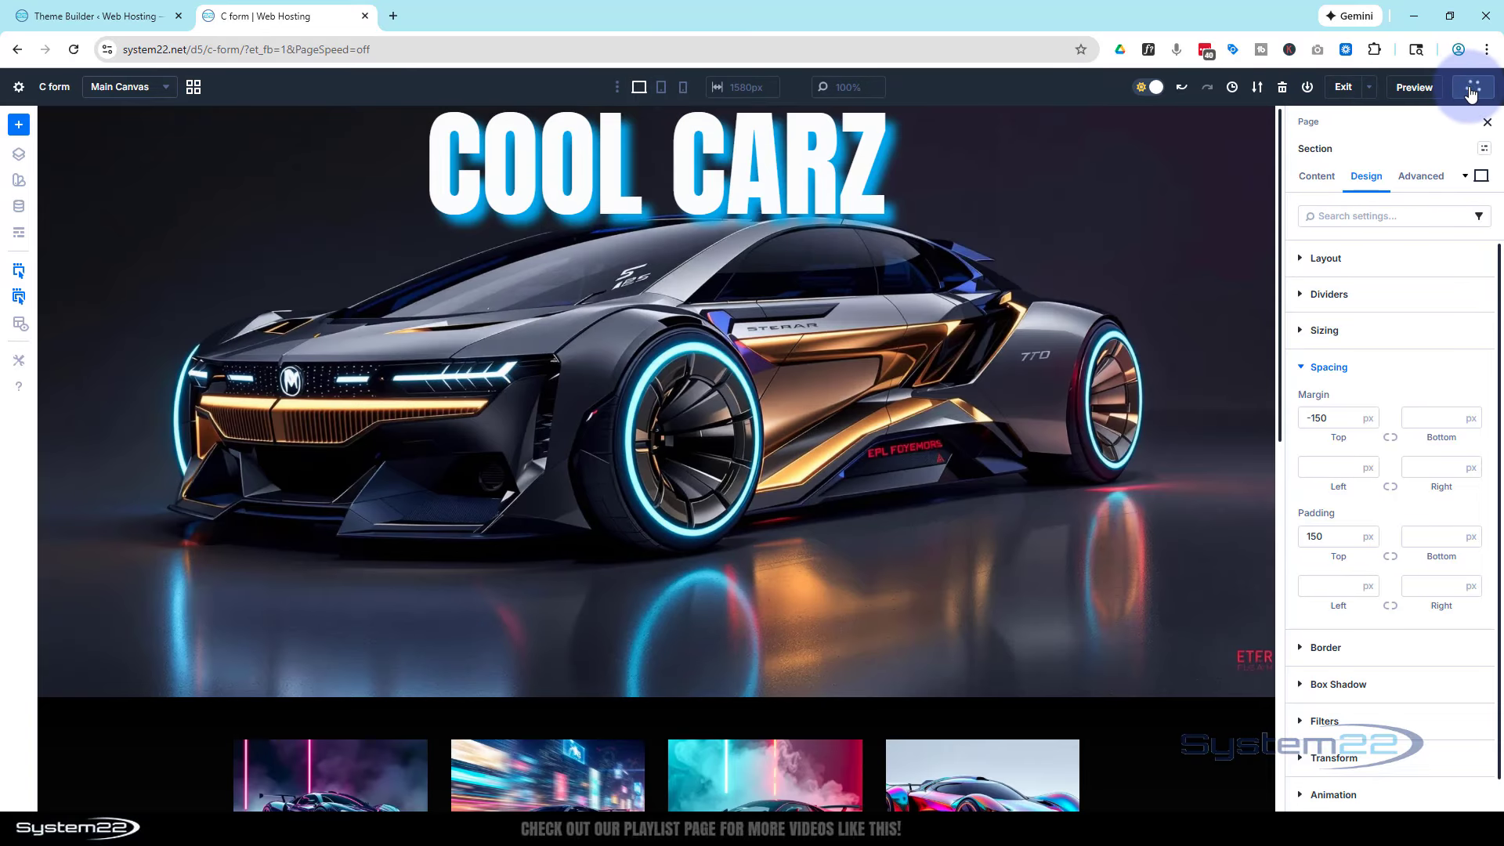
click(1413, 88)
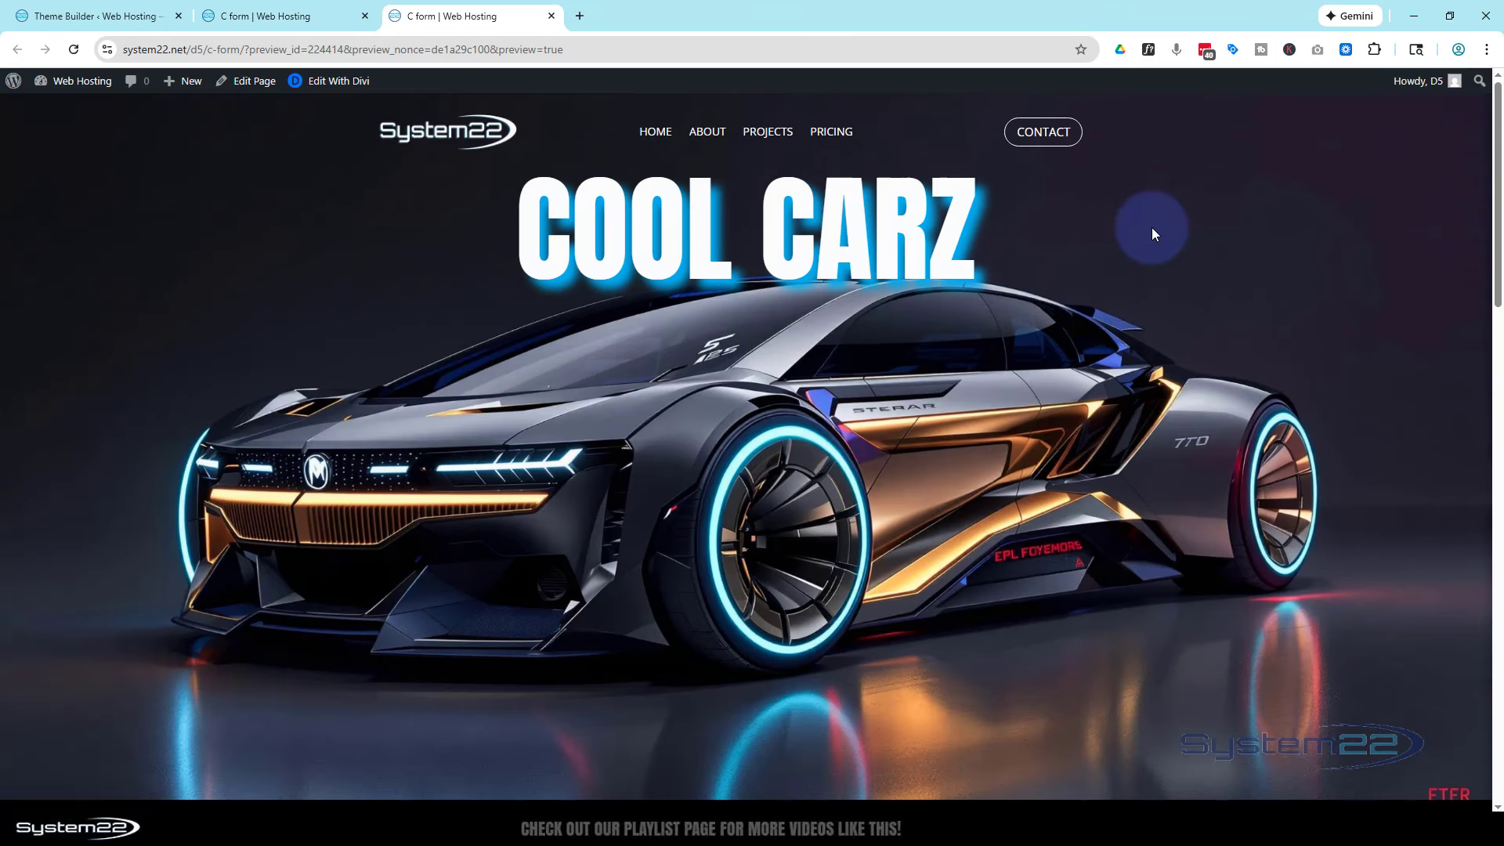
scroll(1151, 227, down, 5)
scroll(1151, 227, up, 7)
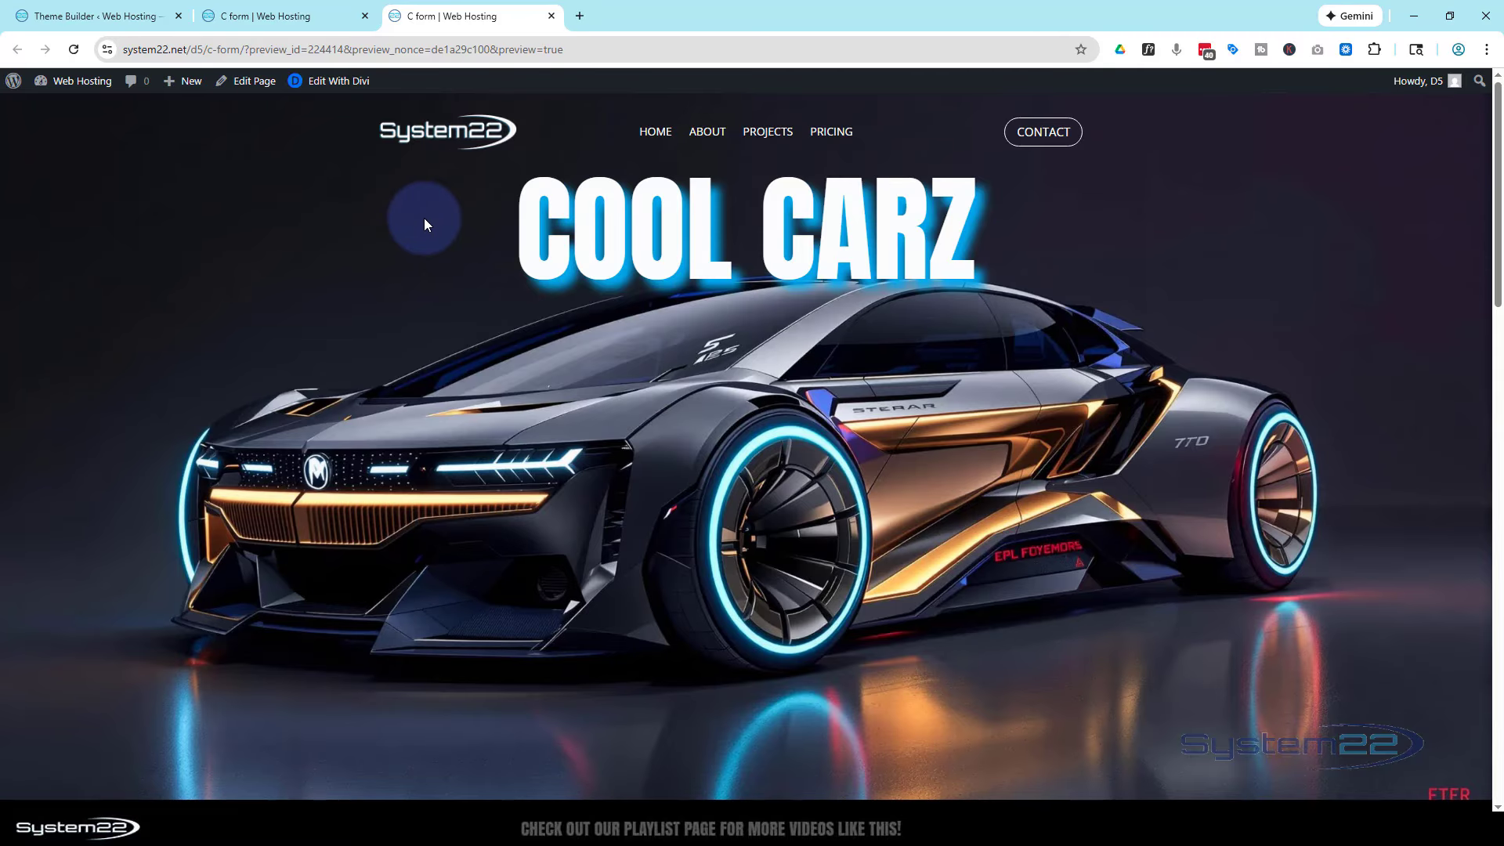
Check the header and hero section of the preview in device emulation as iPhone 12 Pro and iPad Air
key(ctrl+shift+i)
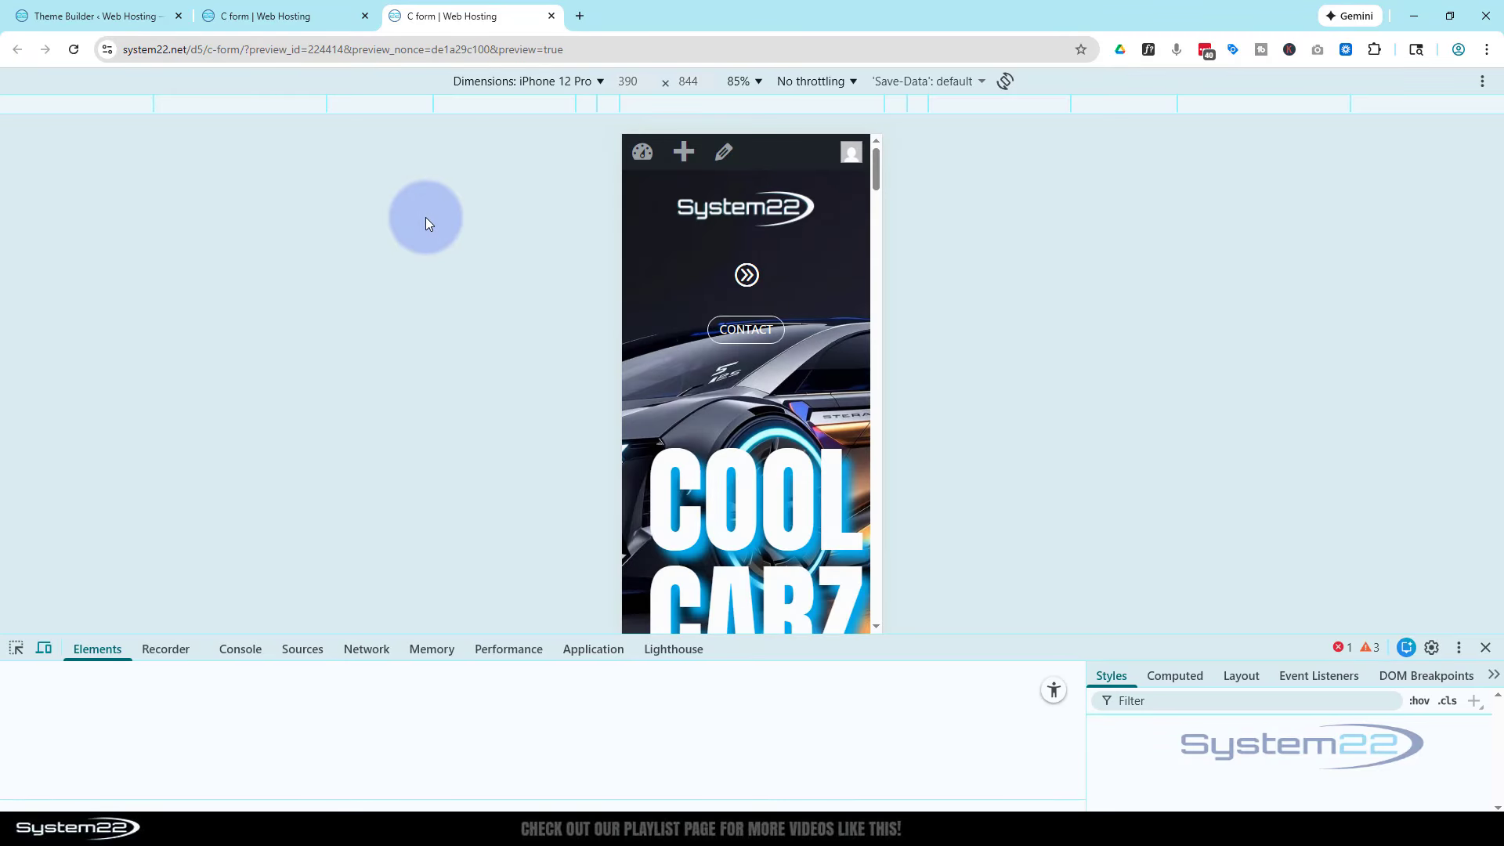
scroll(823, 262, down, 2)
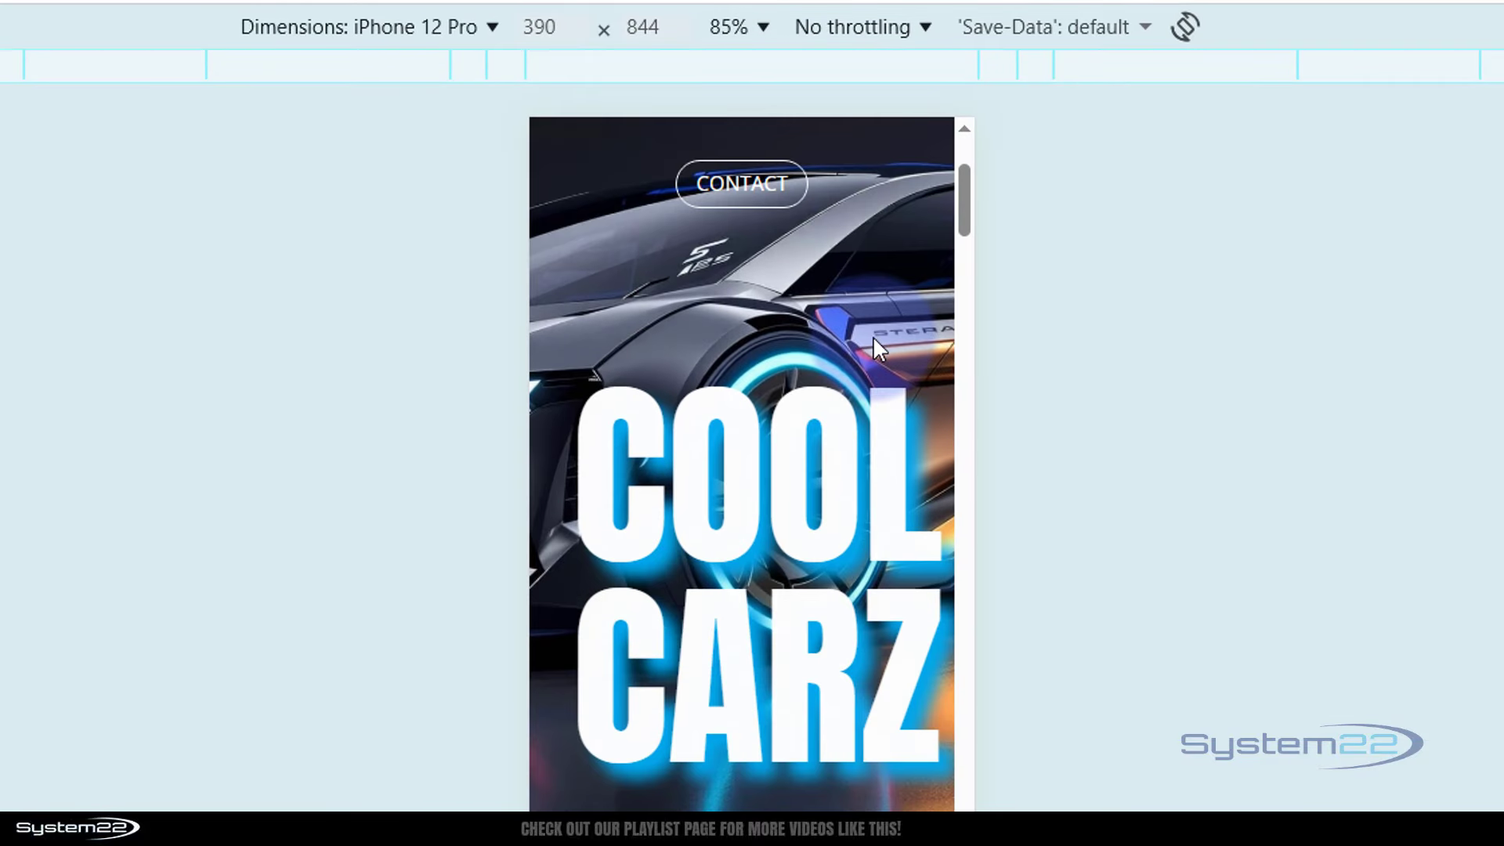
scroll(876, 337, up, 2)
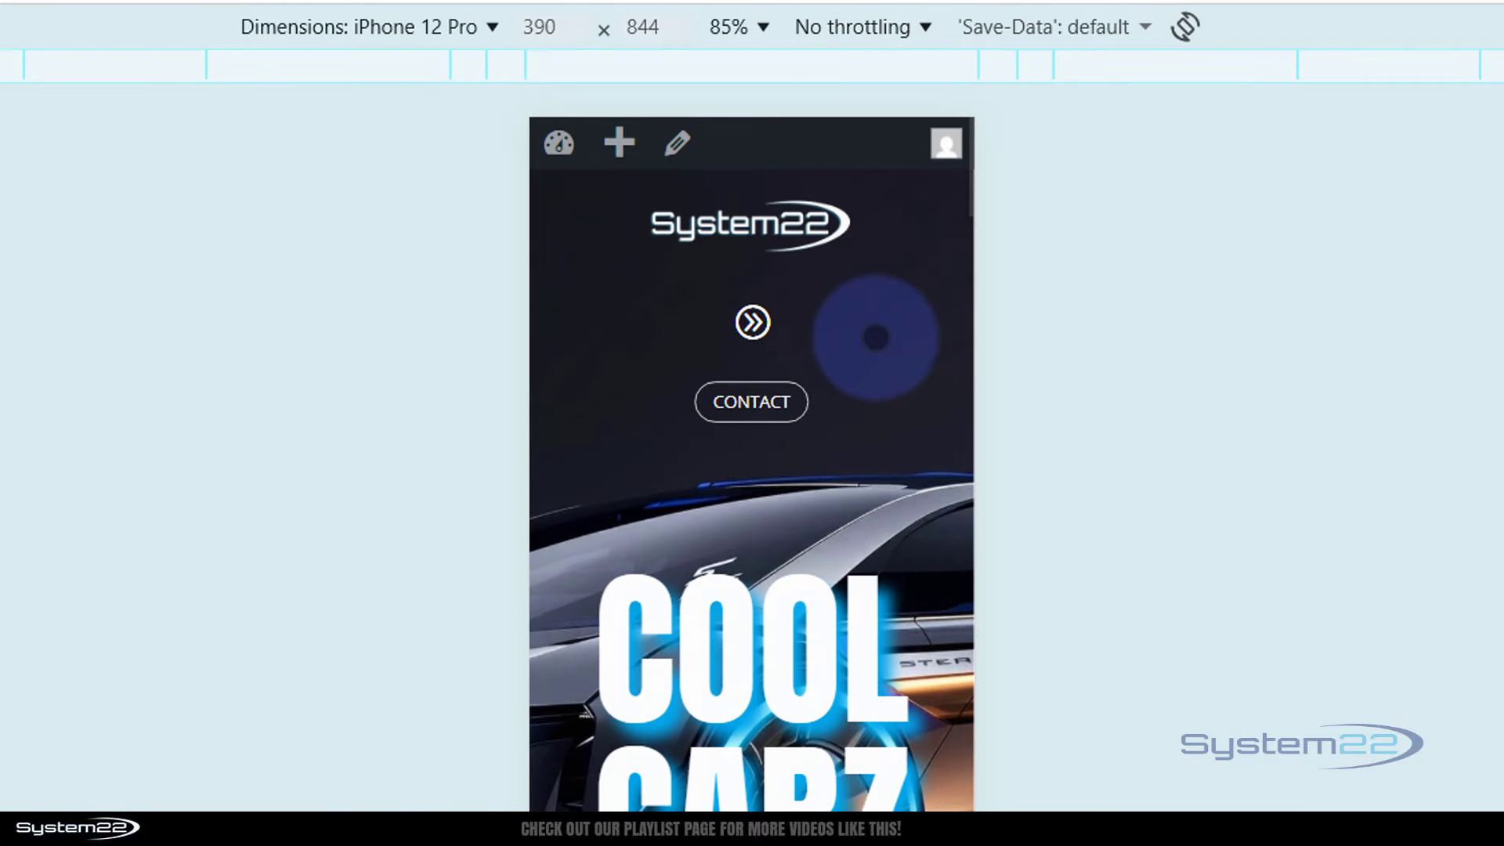
scroll(875, 338, down, 2)
scroll(877, 329, down, 1)
scroll(796, 219, up, 3)
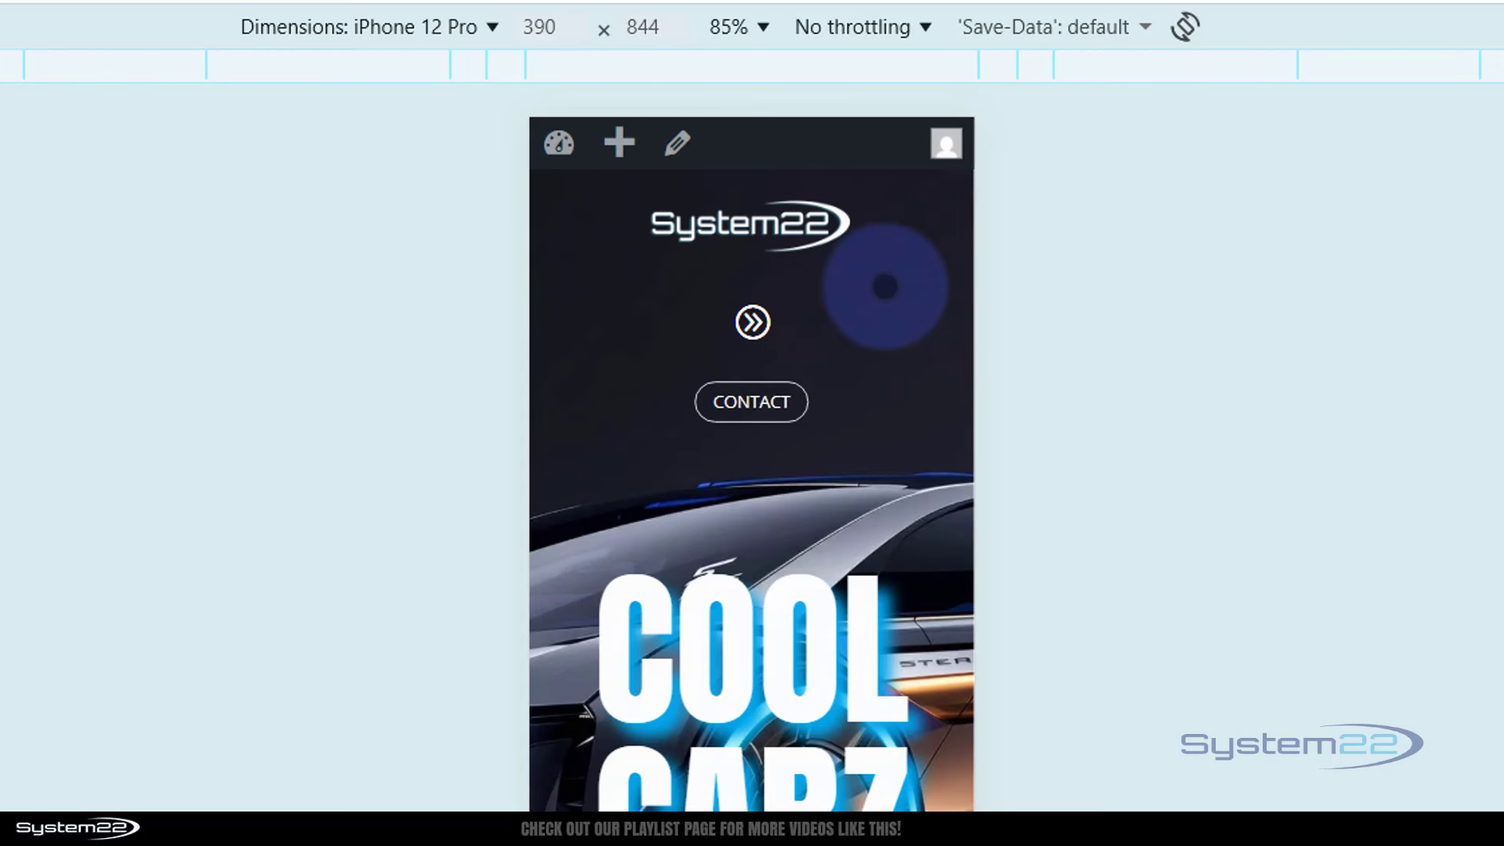
click(326, 31)
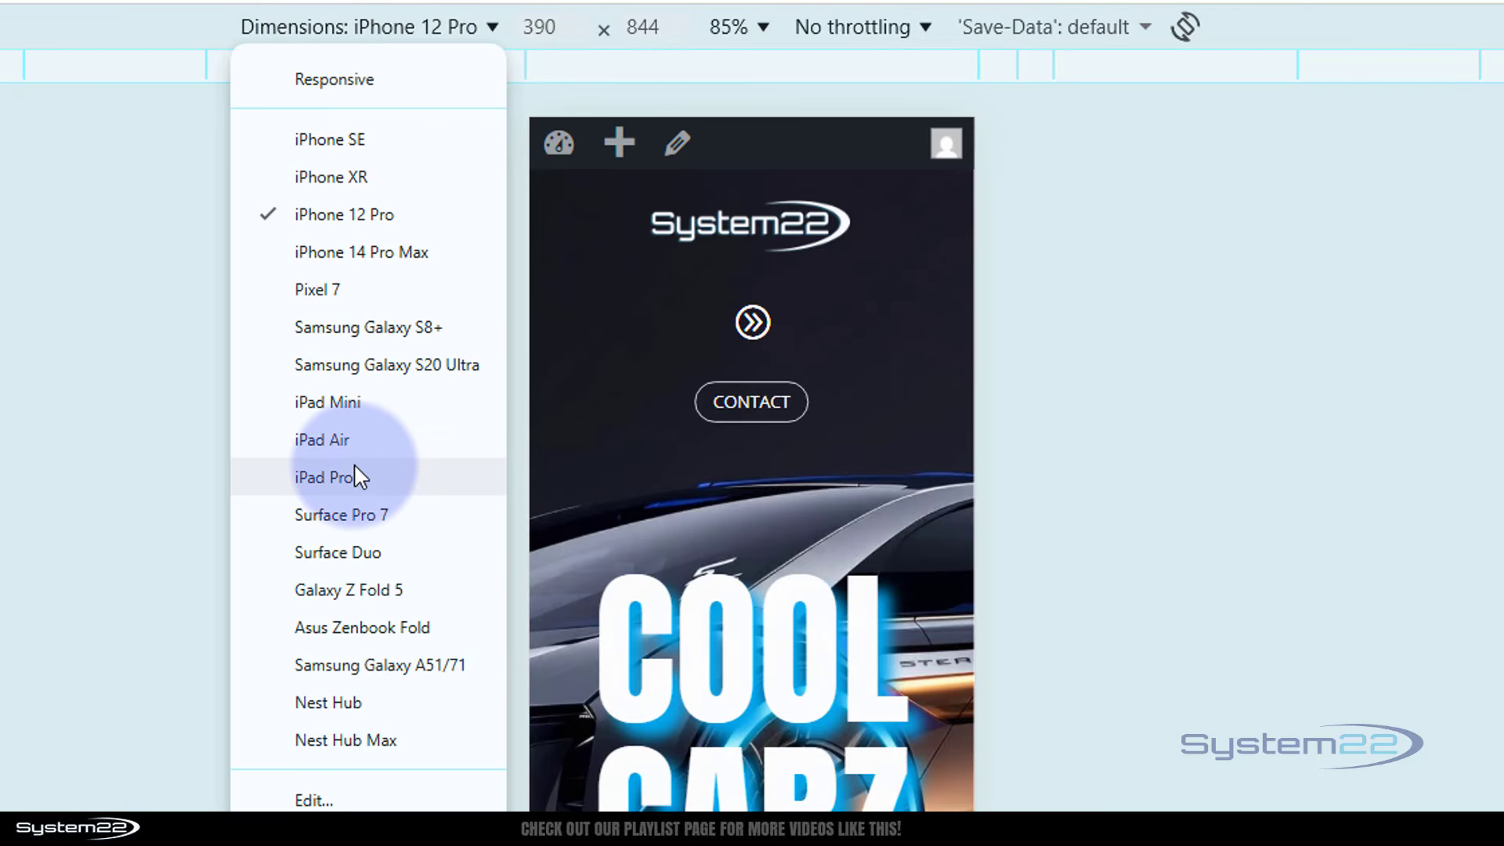
click(355, 440)
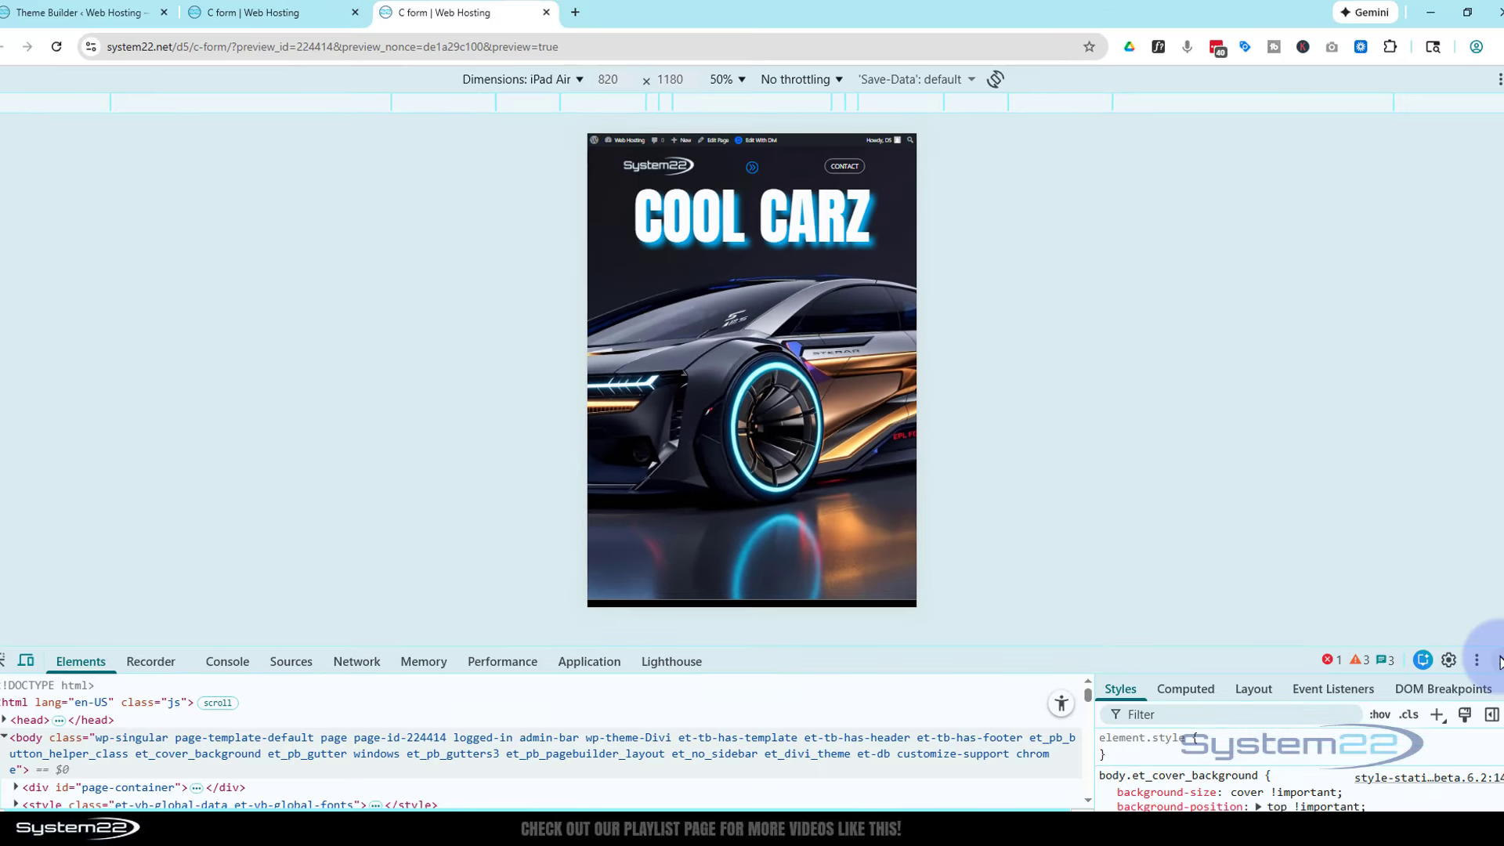
click(1480, 653)
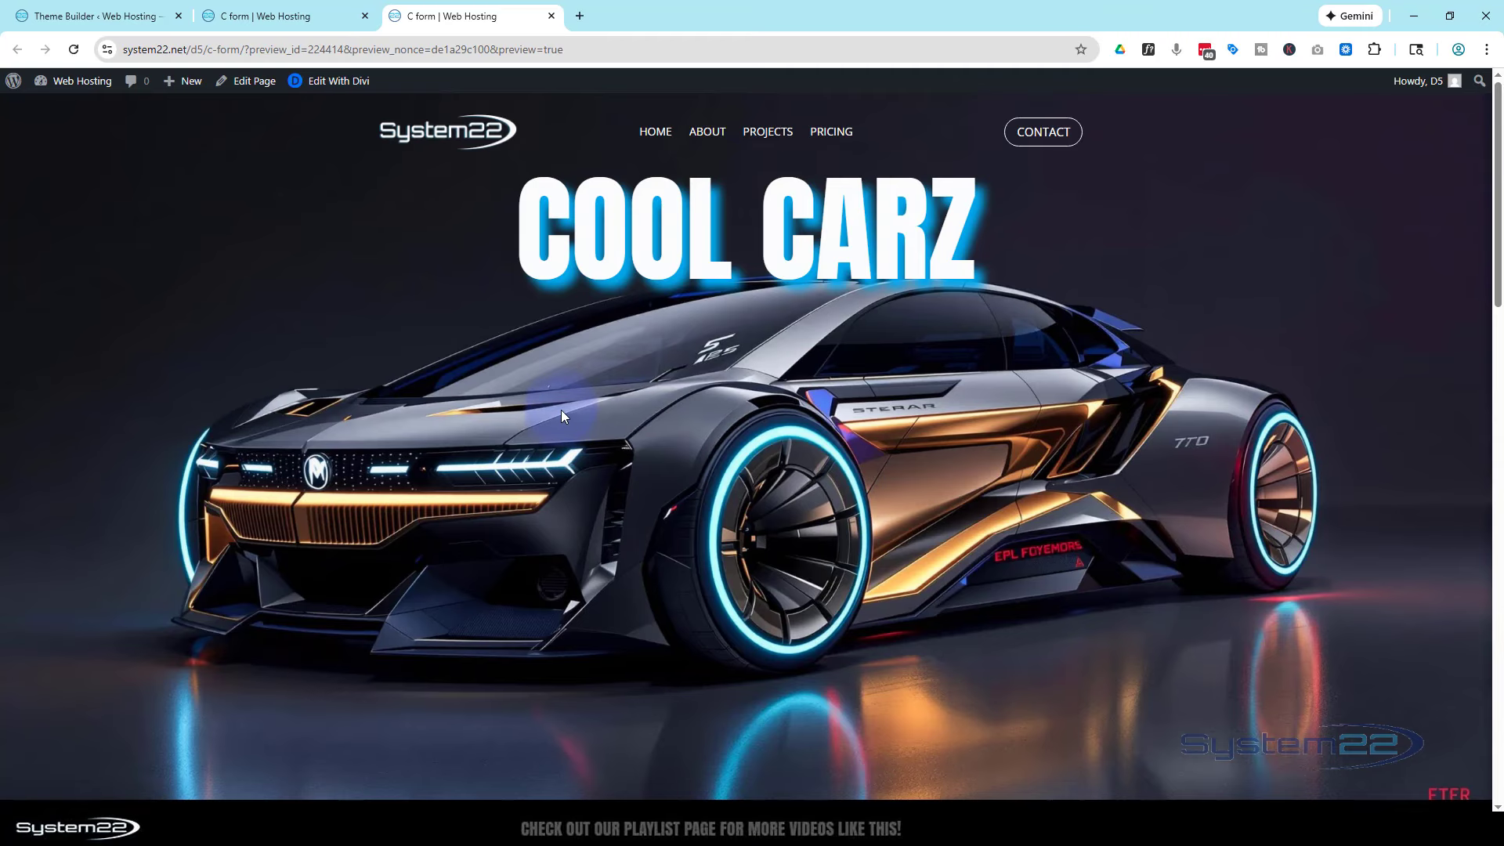
Examine the desktop preview's header over the hero image and the car gallery, both at rest and when sticky
scroll(561, 410, down, 8)
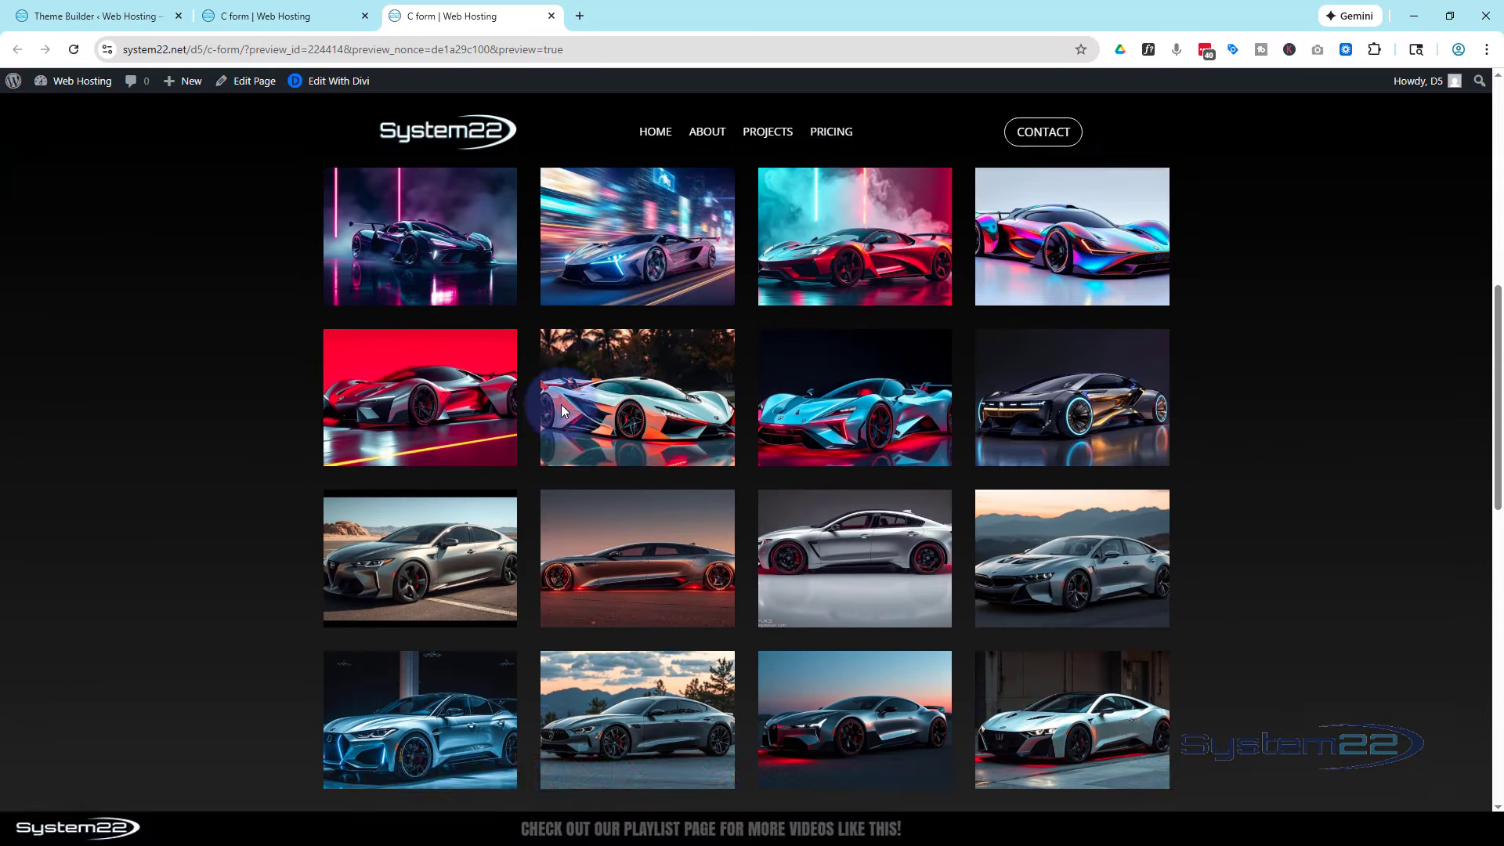
scroll(561, 410, down, 4)
scroll(561, 410, up, 6)
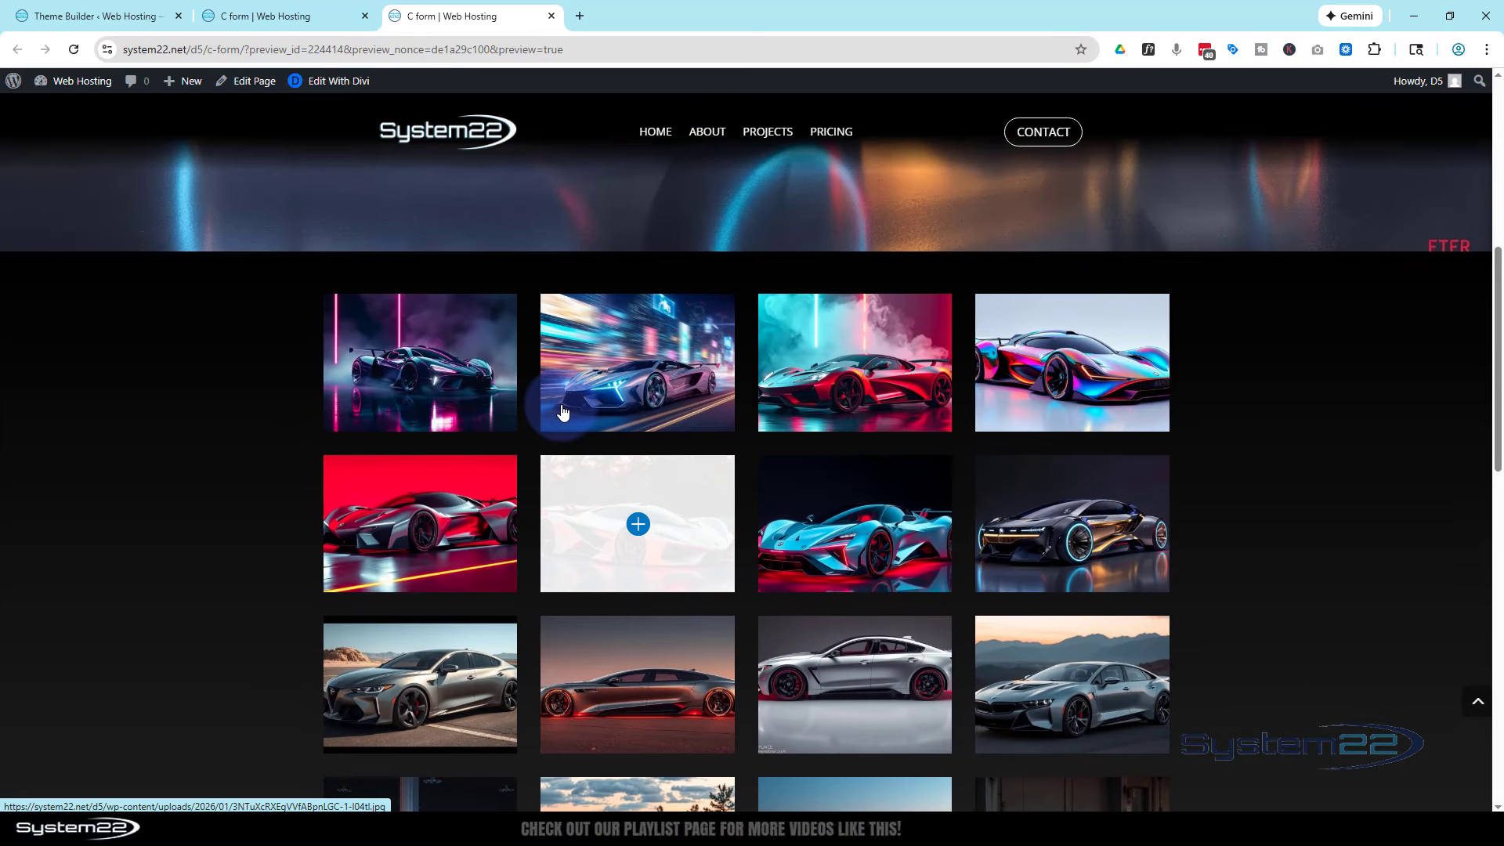
scroll(561, 410, up, 8)
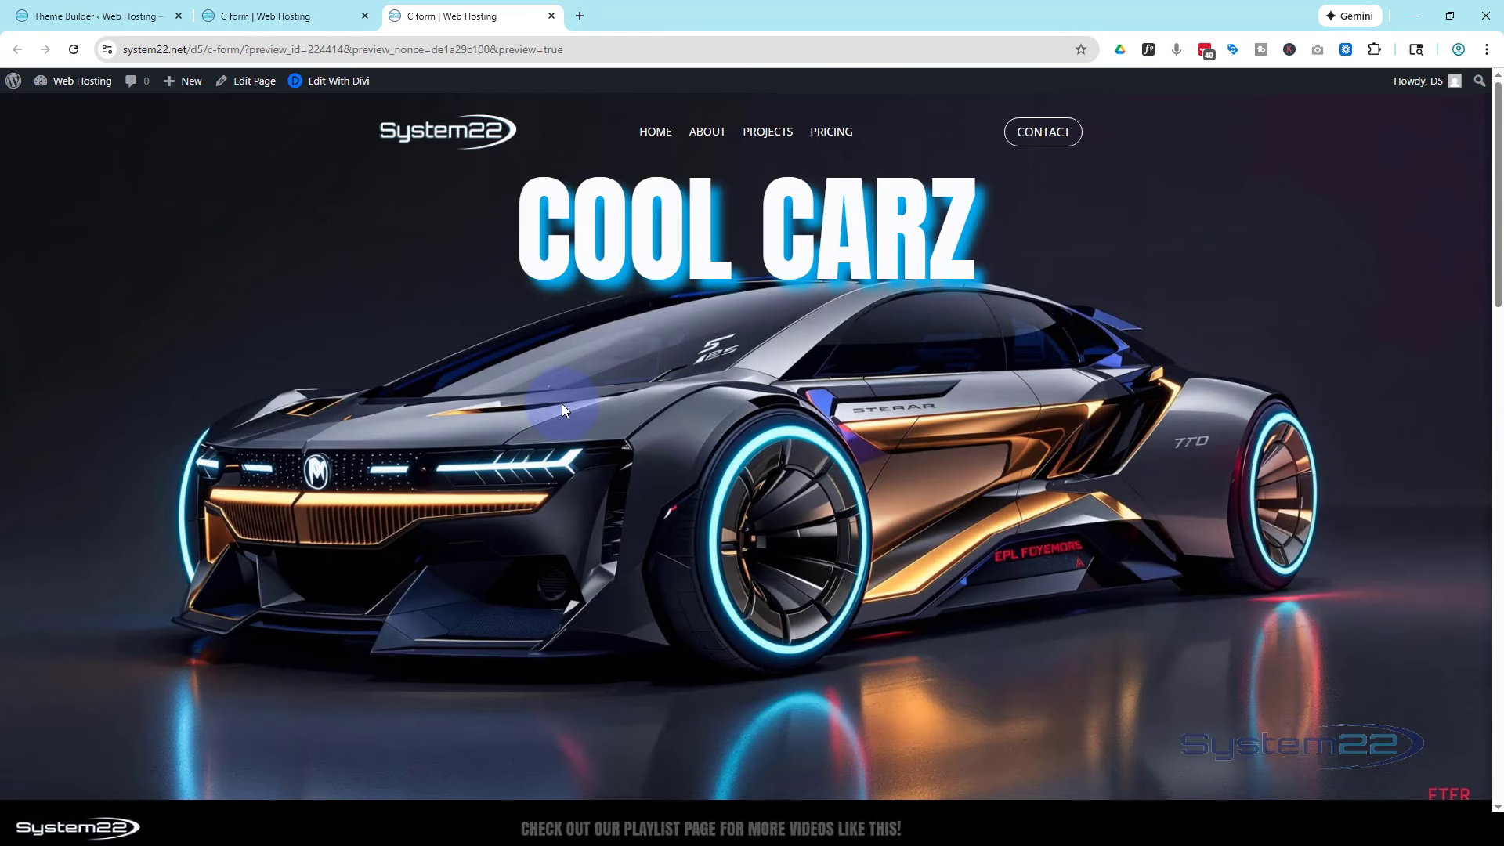
scroll(561, 404, down, 8)
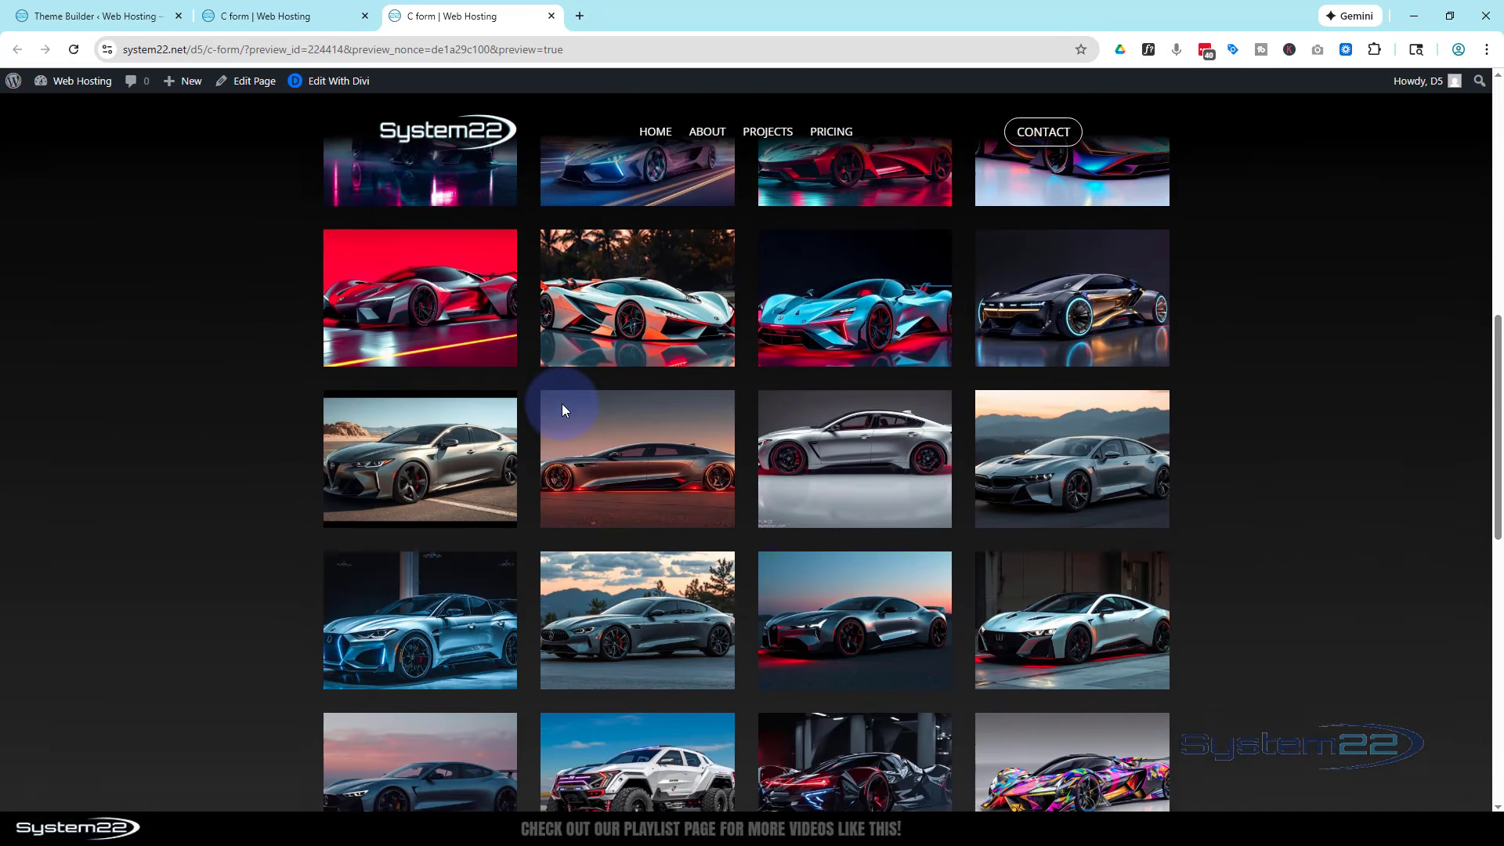
scroll(562, 402, up, 7)
scroll(561, 402, up, 3)
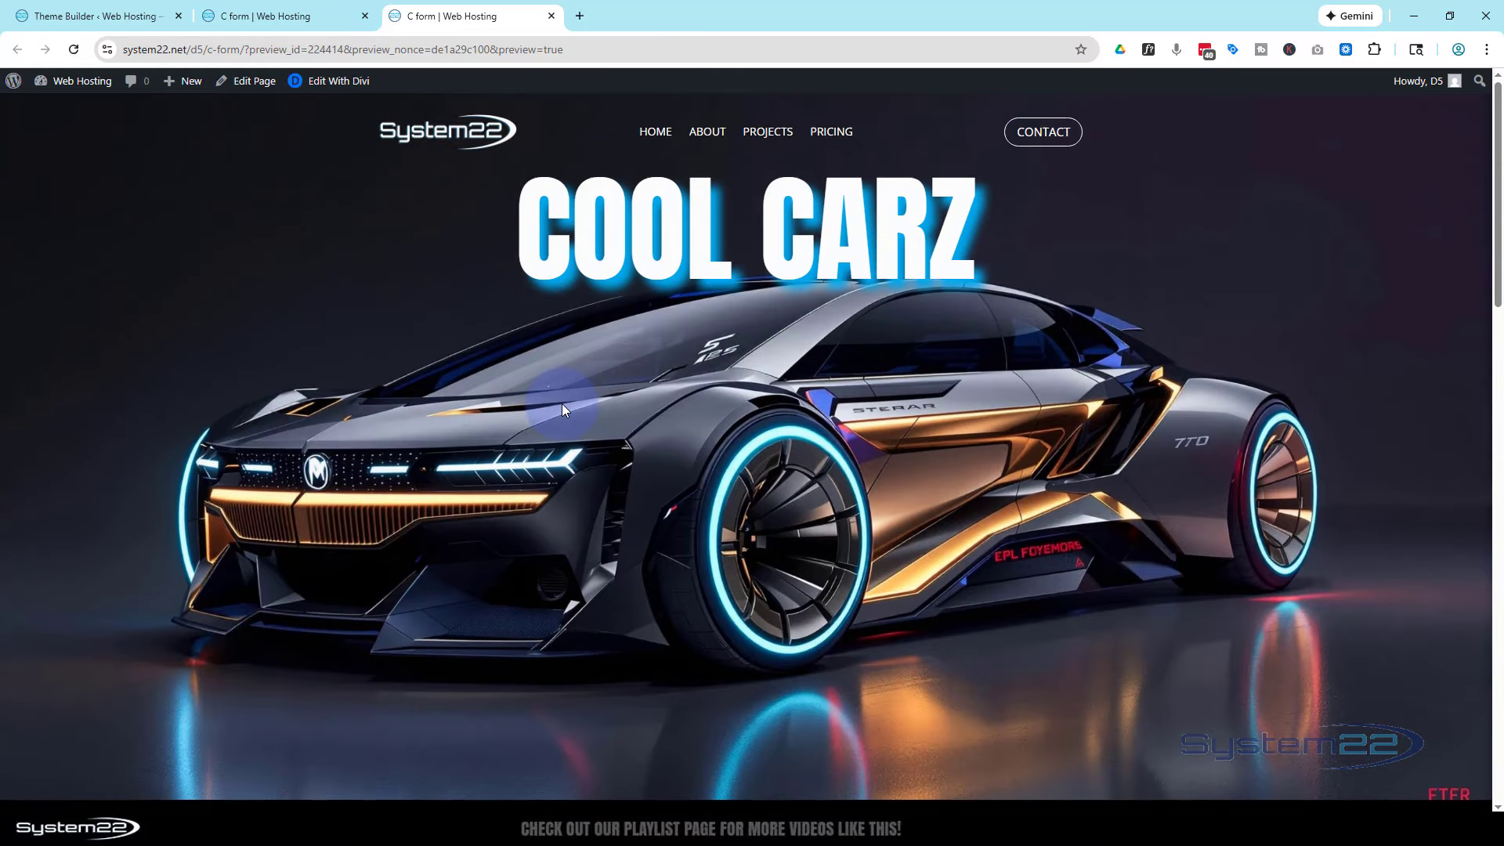